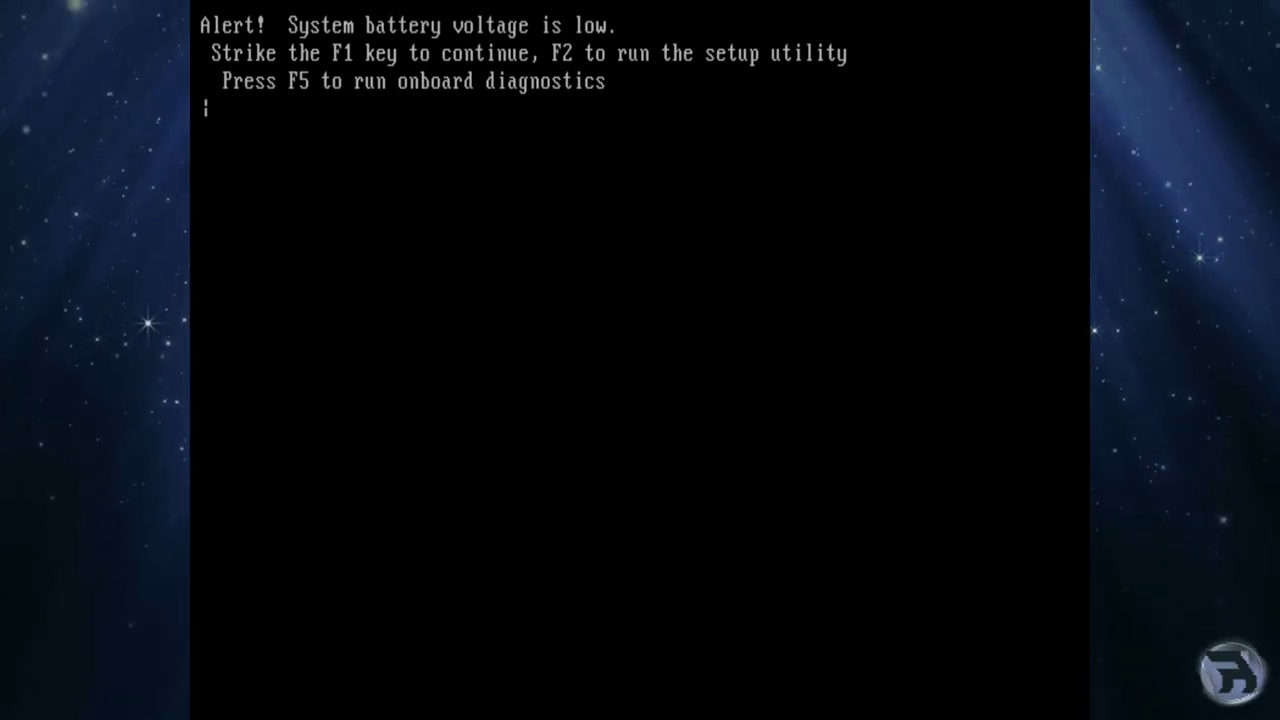
- Press F1 past the low-battery BIOS alert and let GhostBSD boot to the desktop
key("F1")
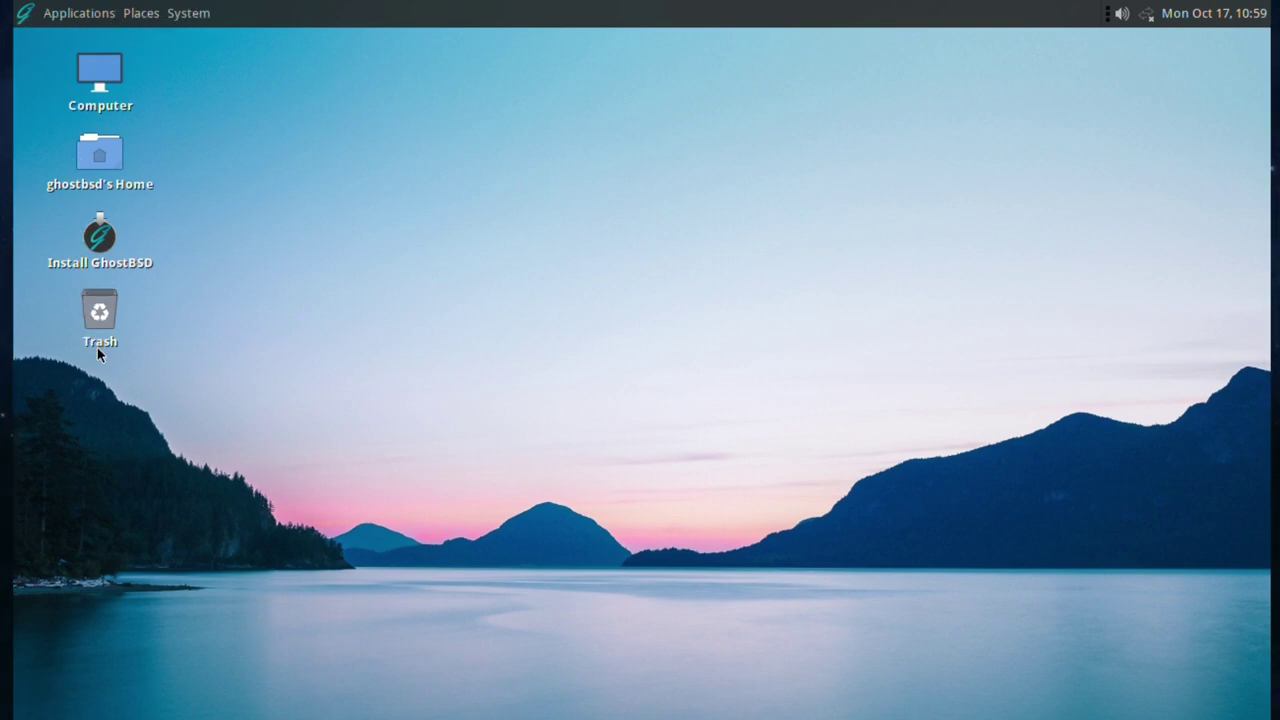
- Browse the category submenus of the Applications menu
left_click(37, 10)
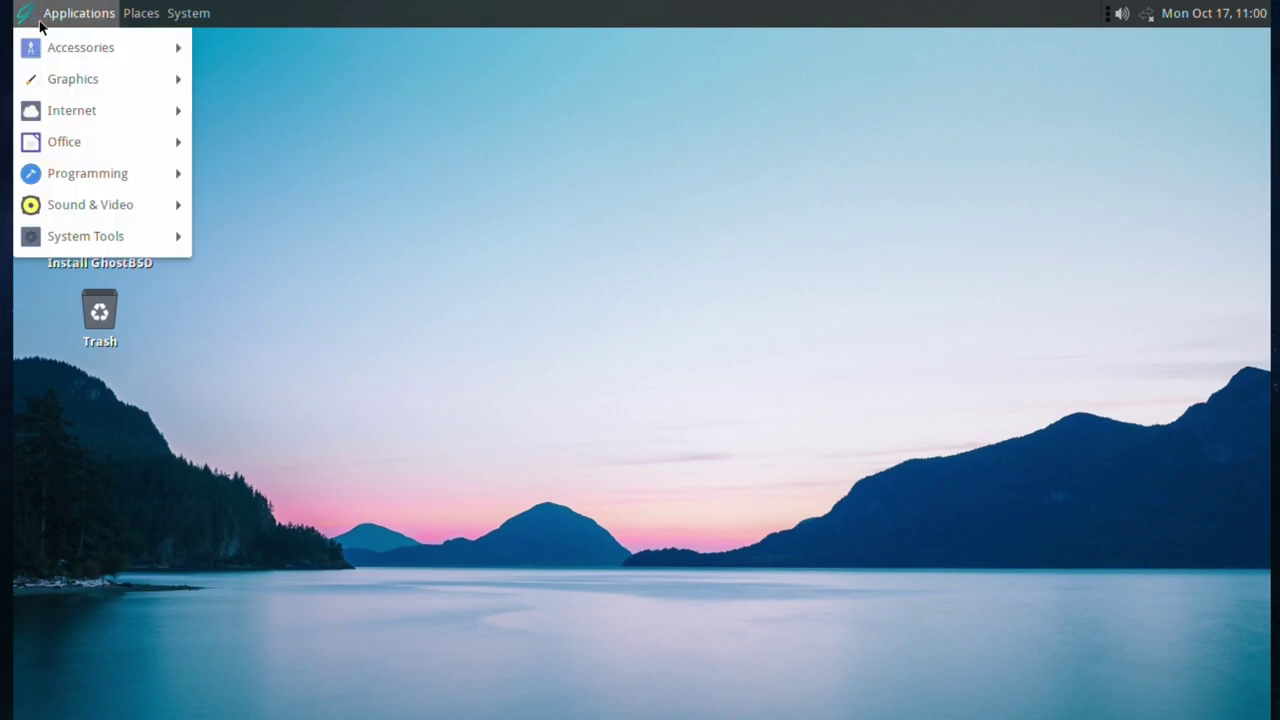
mouse_move(50, 52)
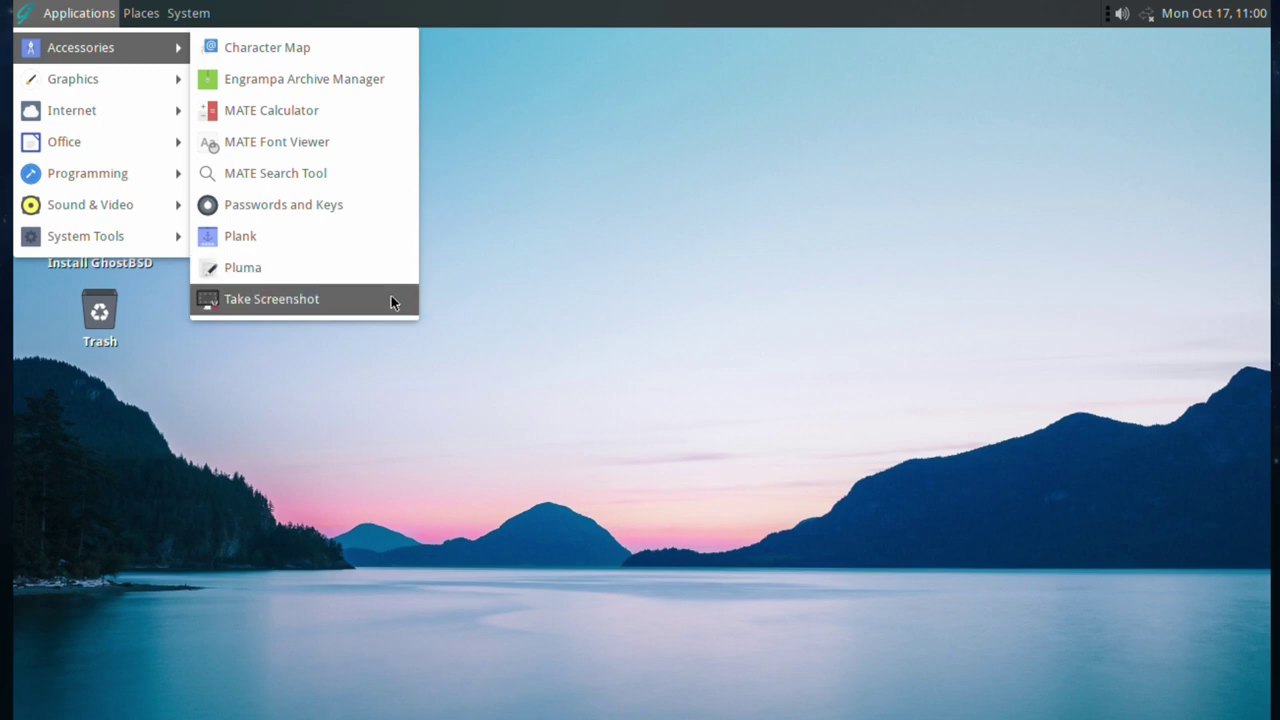
mouse_move(53, 90)
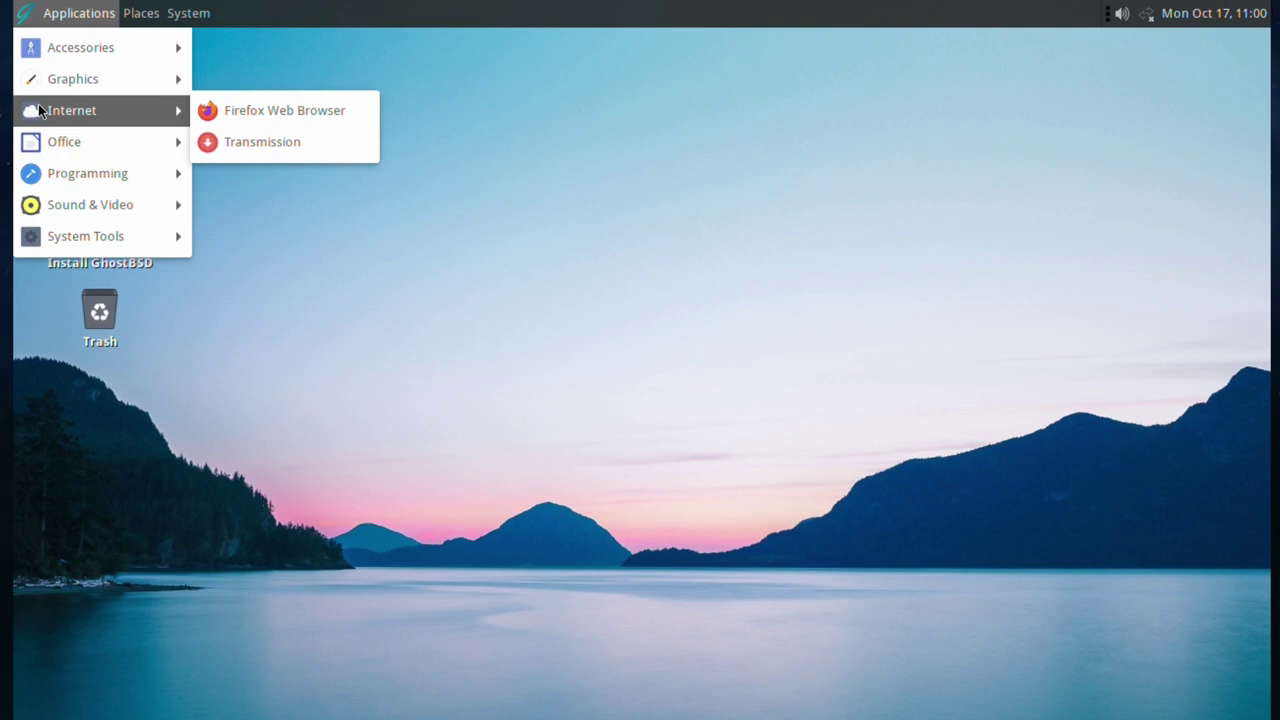
mouse_move(38, 144)
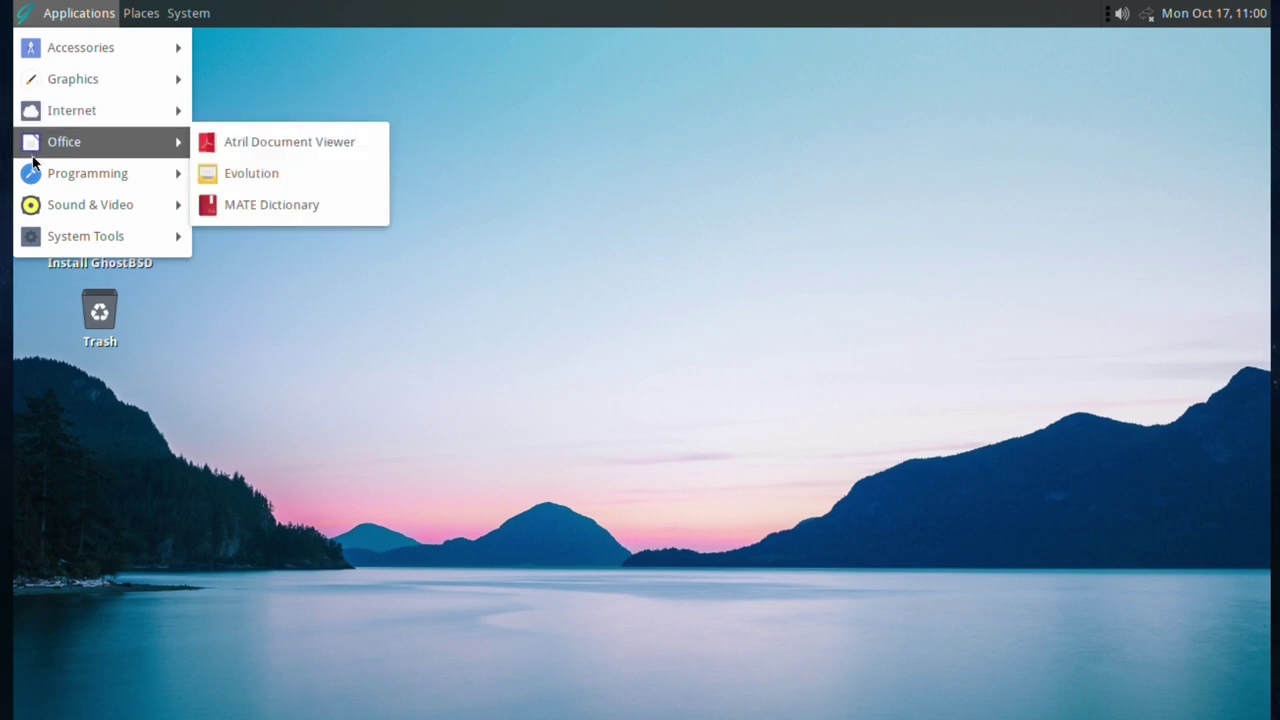
mouse_move(28, 175)
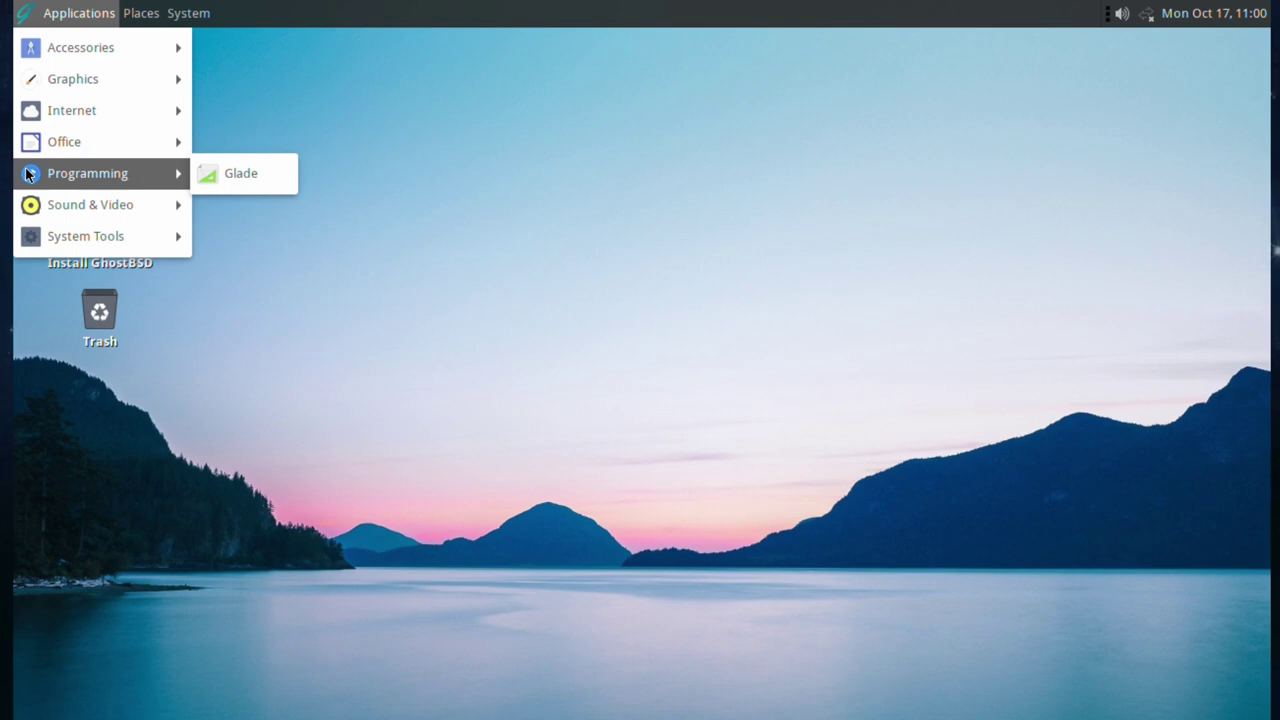
mouse_move(27, 206)
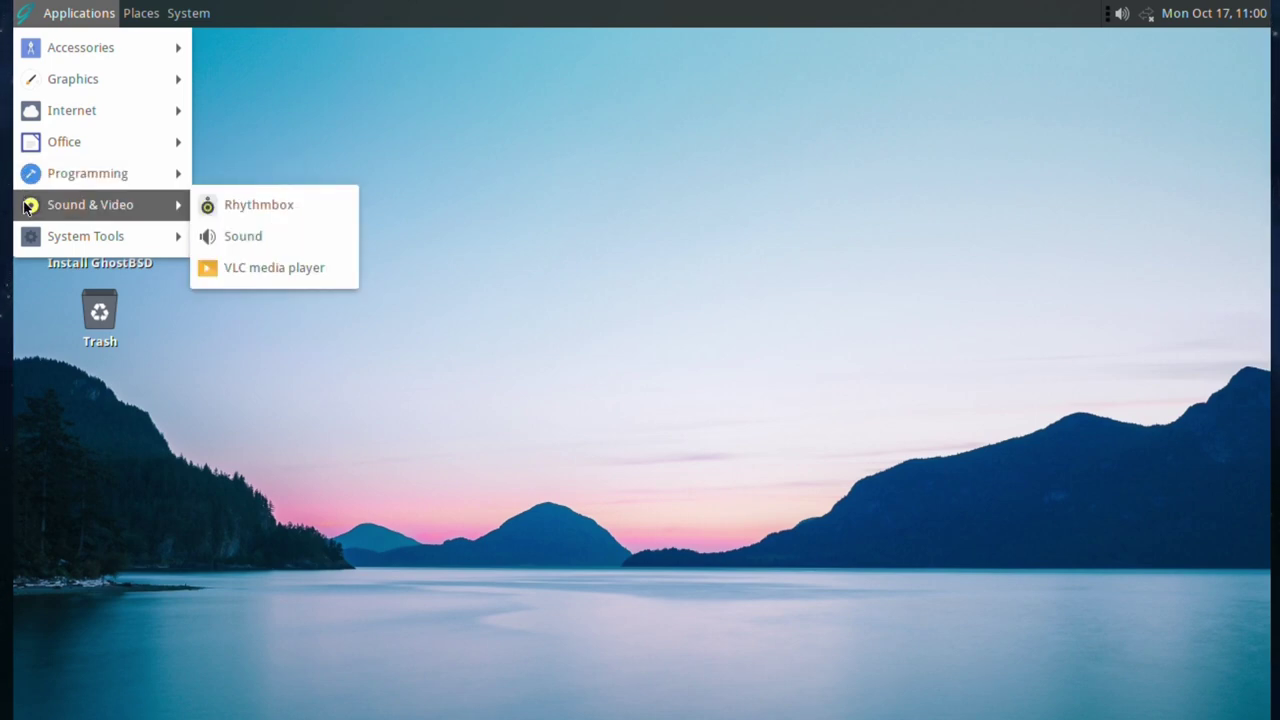
mouse_move(30, 240)
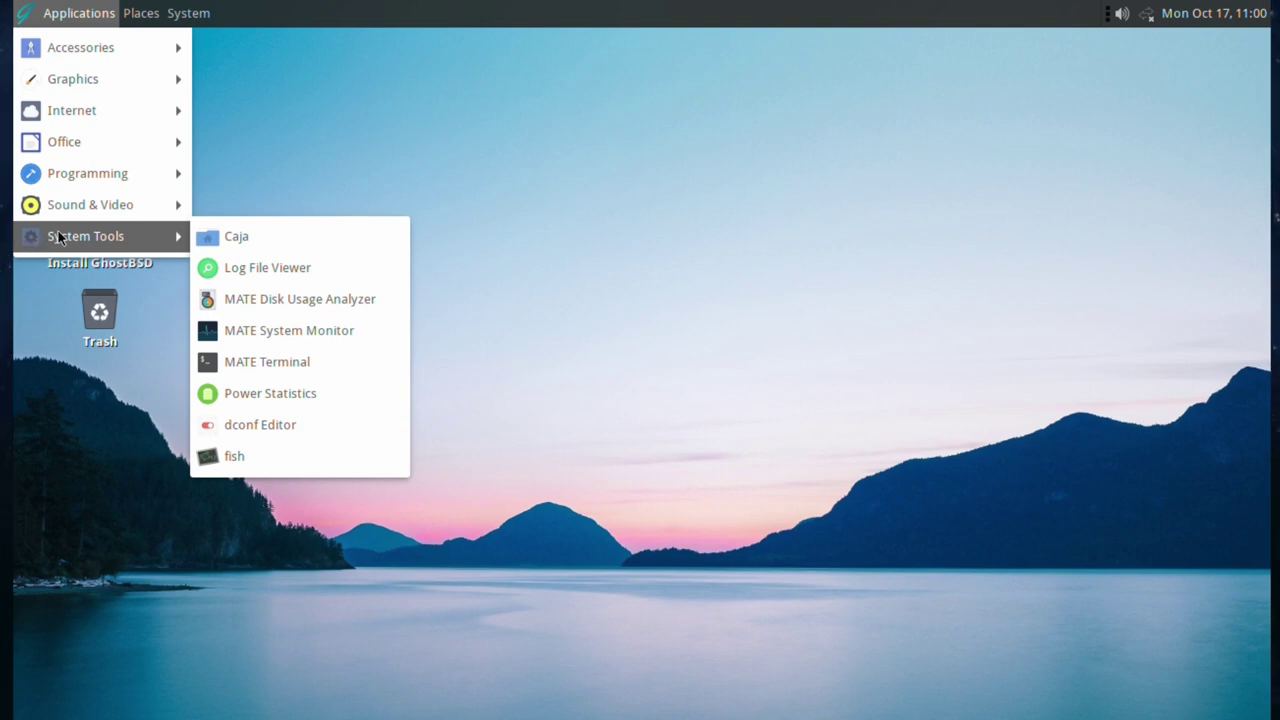
- Close the Applications menu and look through the Places menu
left_click(333, 134)
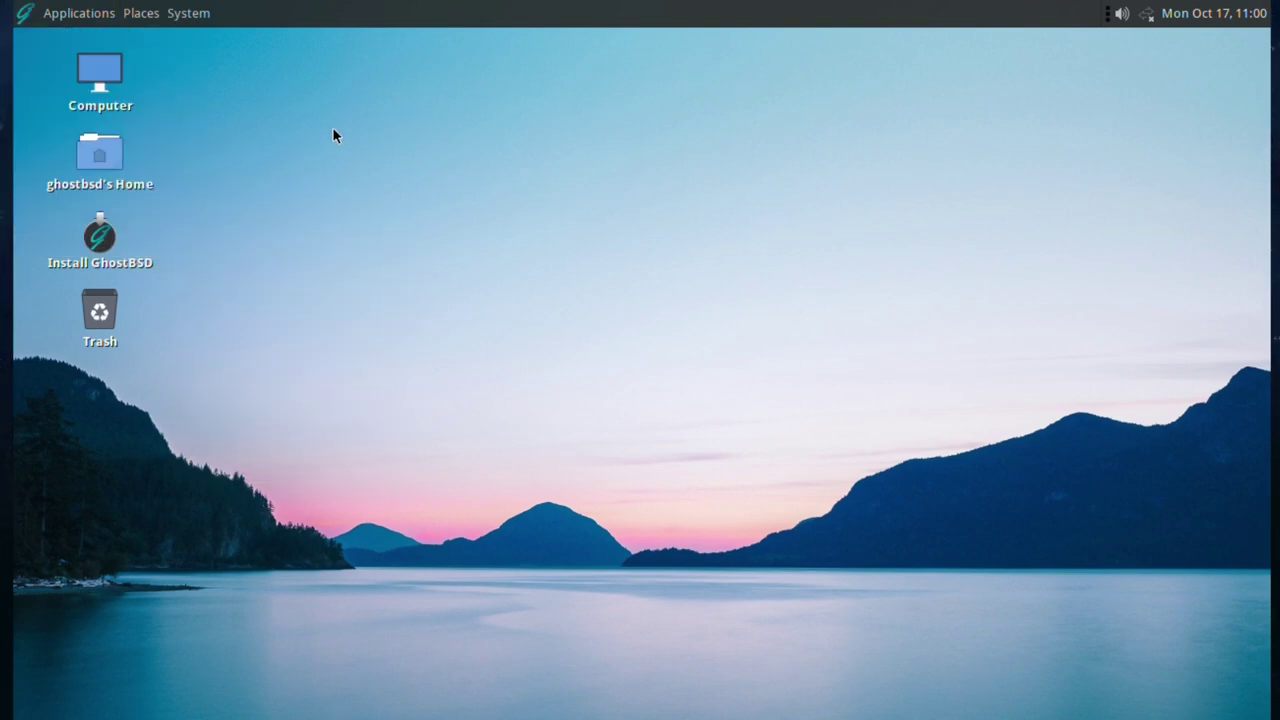
left_click(143, 12)
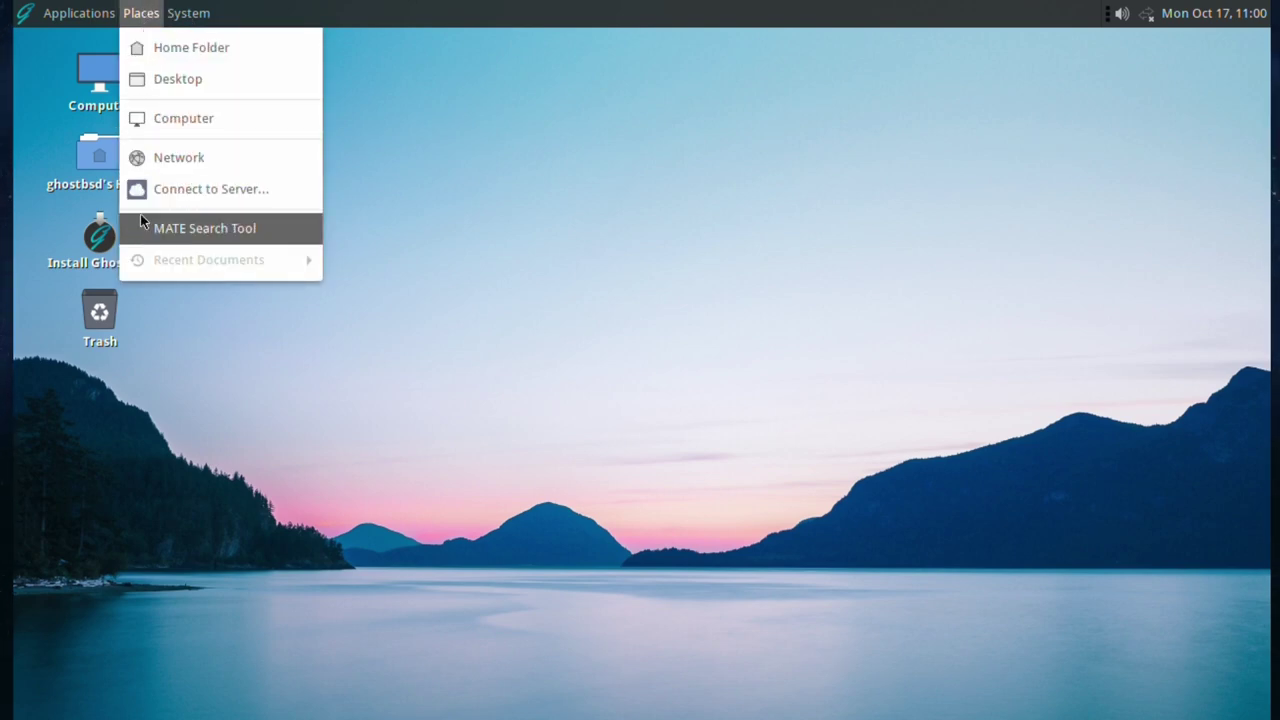
mouse_move(193, 14)
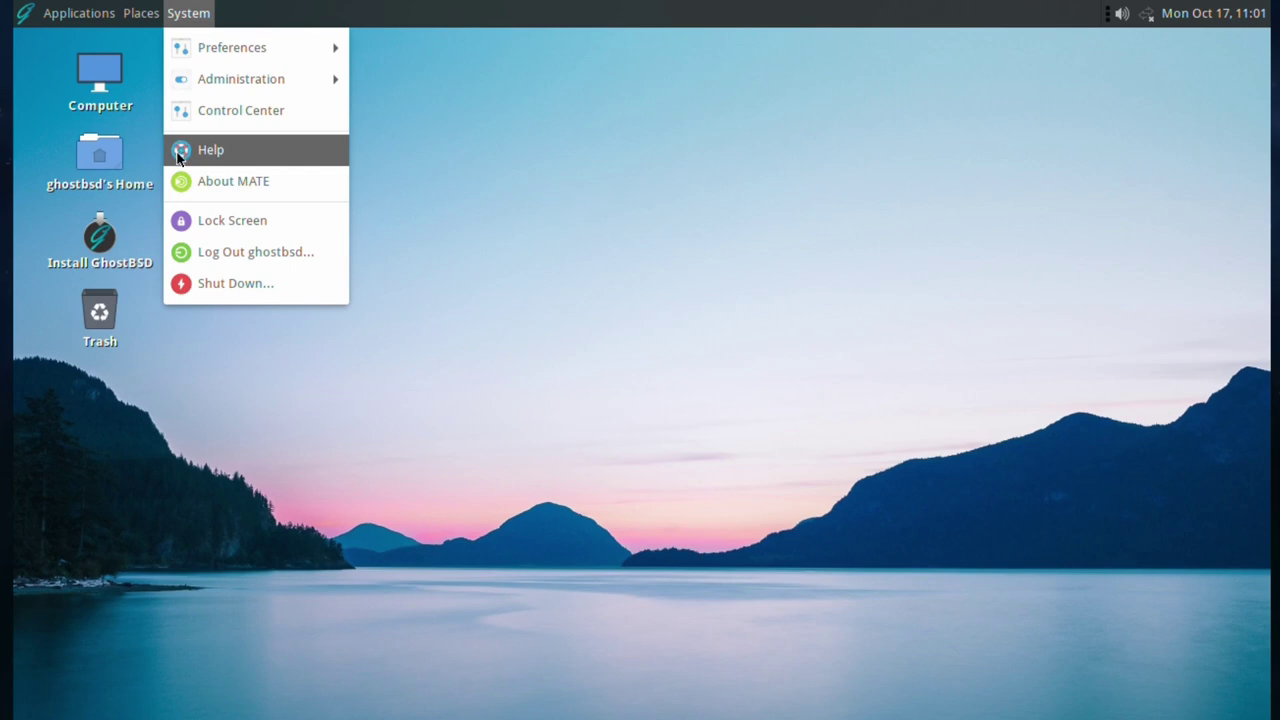
- Open Control Center and launch Backup Station, then cancel its password prompt and close Control Center
left_click(240, 110)
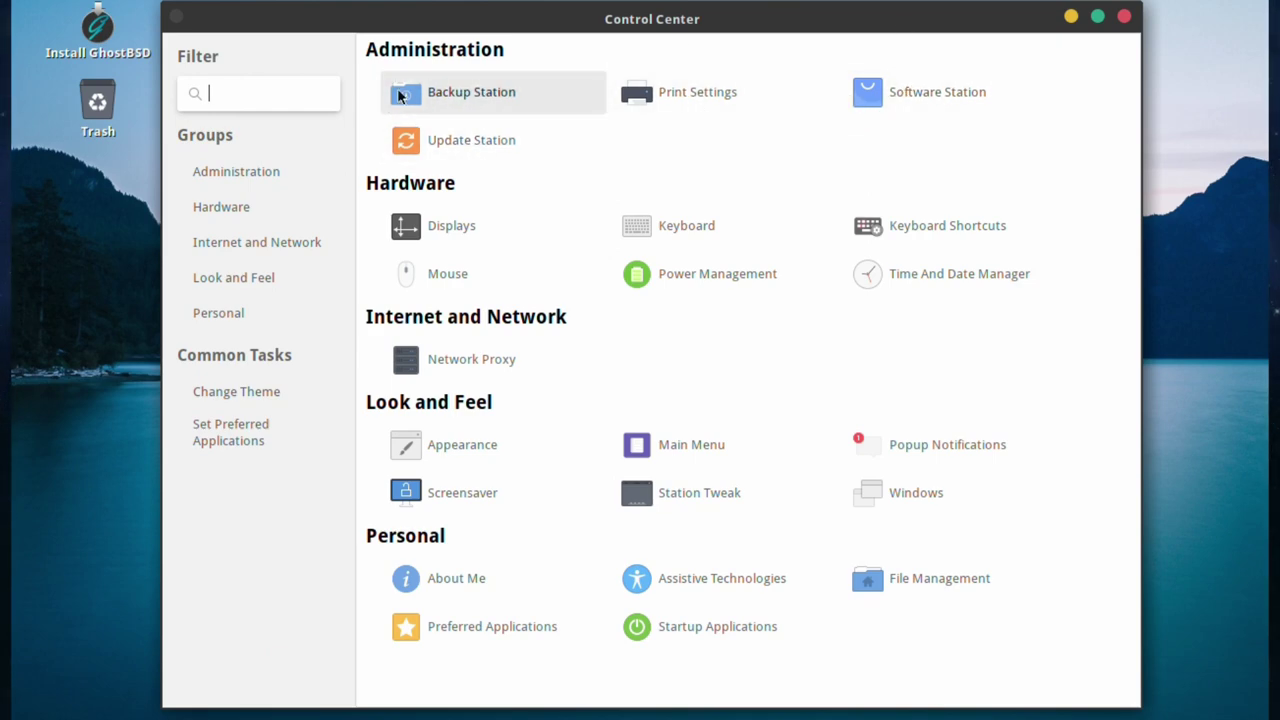
left_click(430, 94)
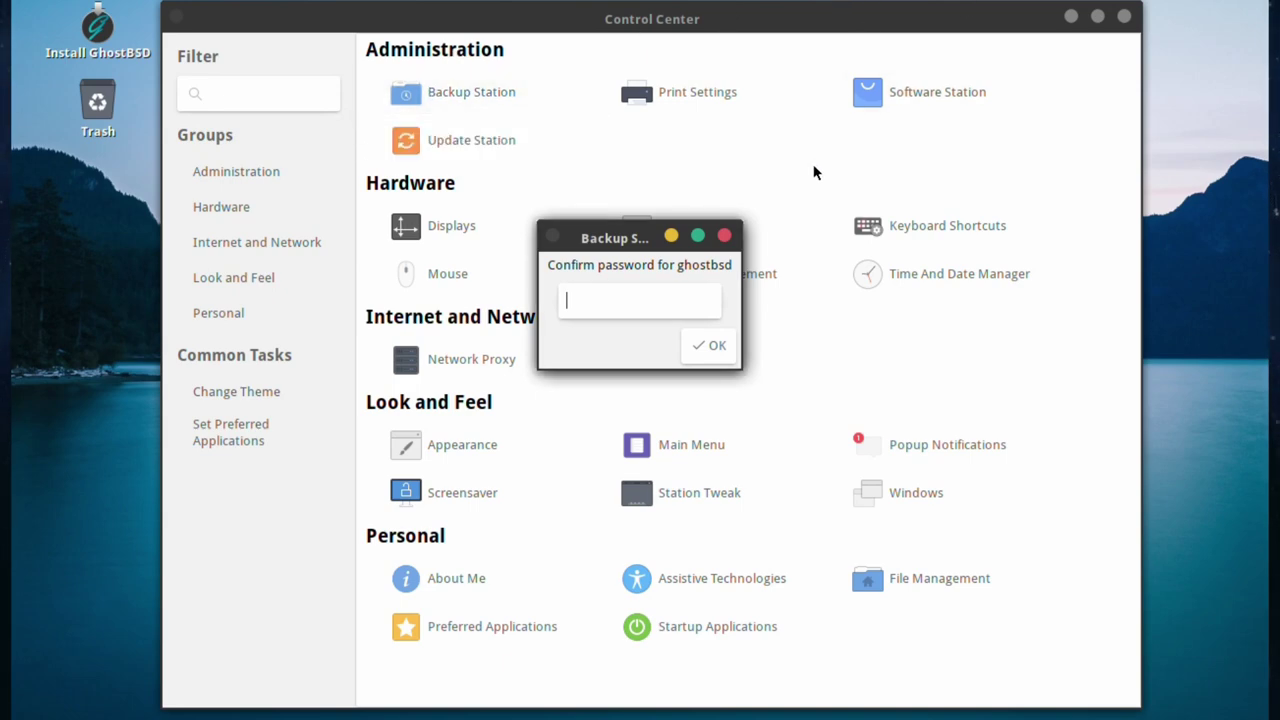
left_click(725, 236)
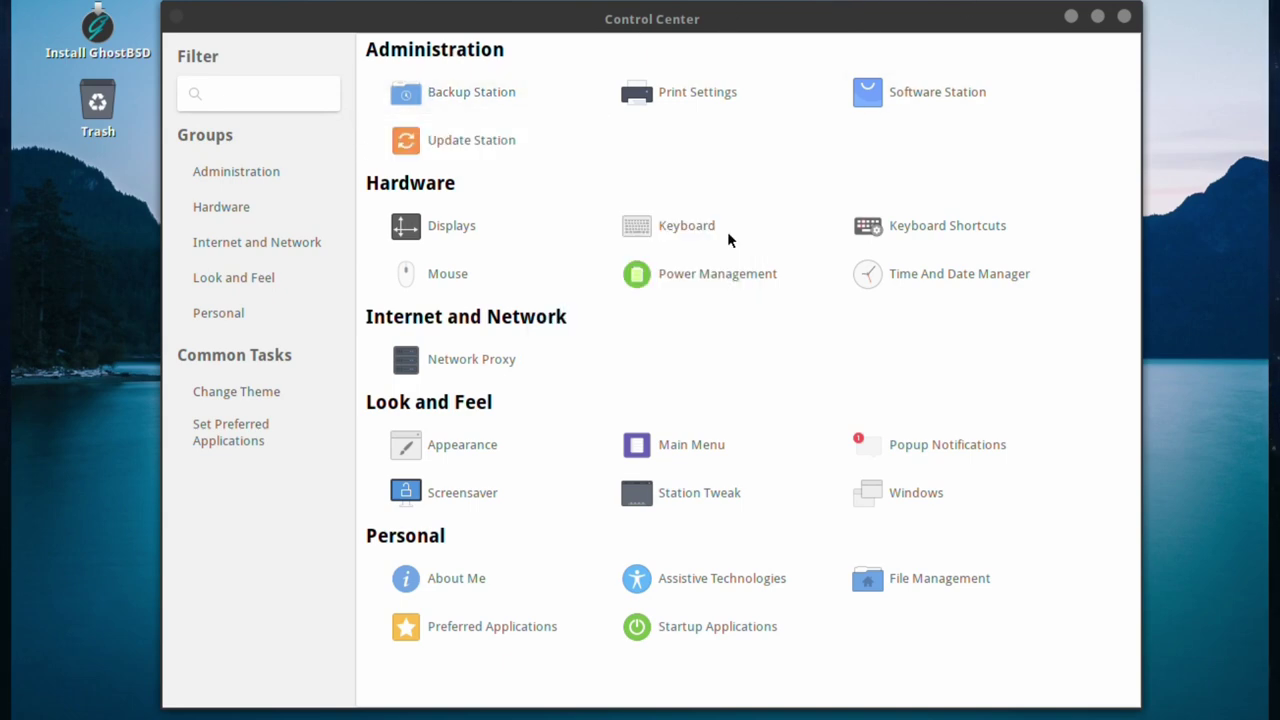
left_click(1121, 18)
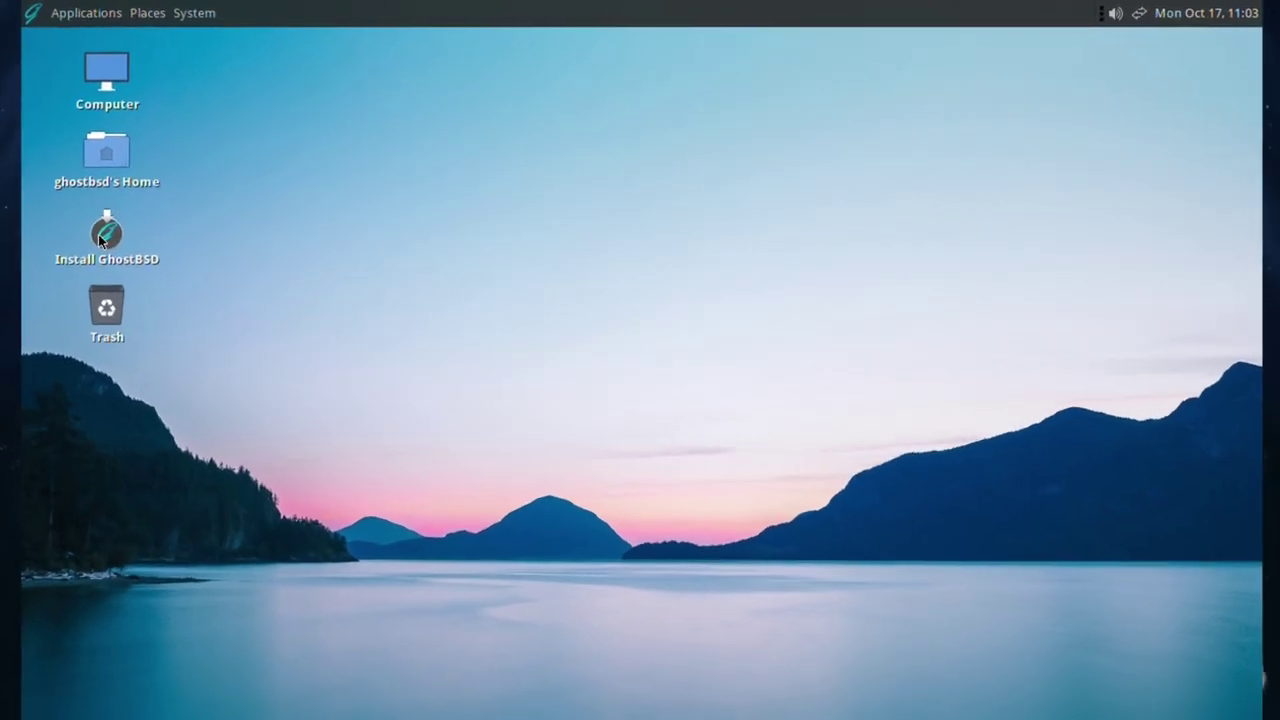
- Launch the GhostBSD installer, keep English and accept the English (UK) keyboard
left_click(96, 237)
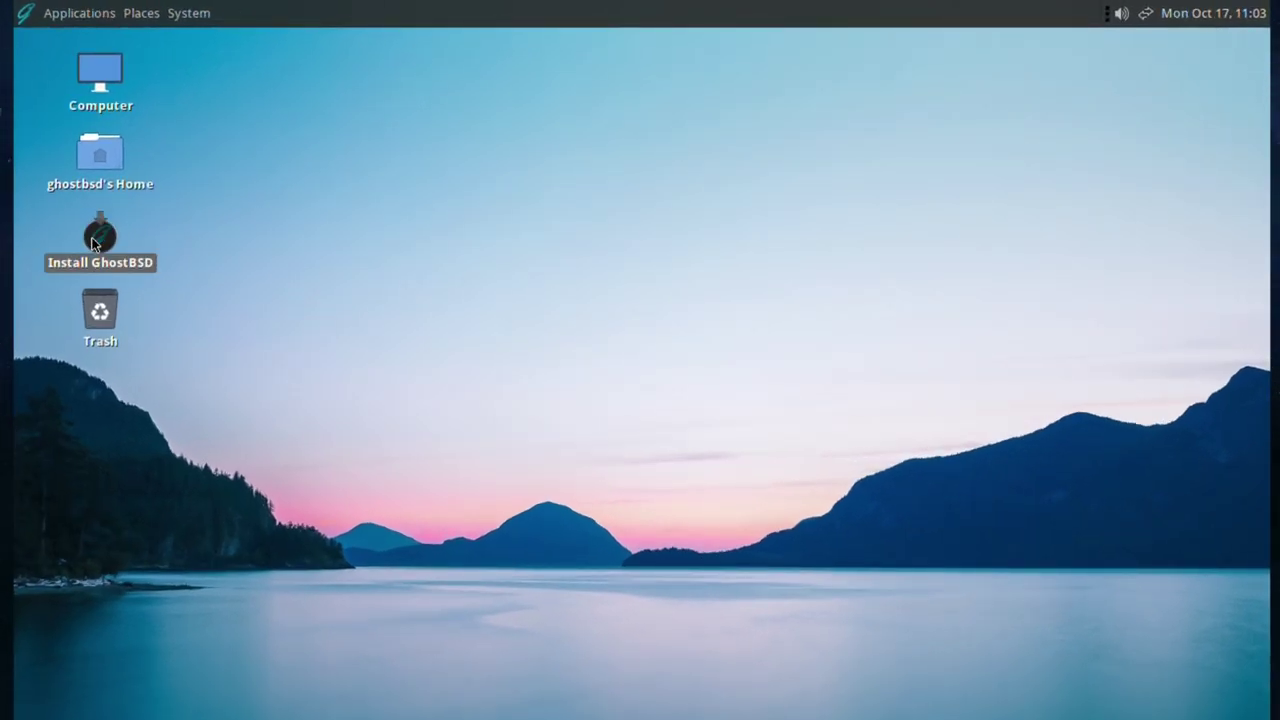
double_click(93, 243)
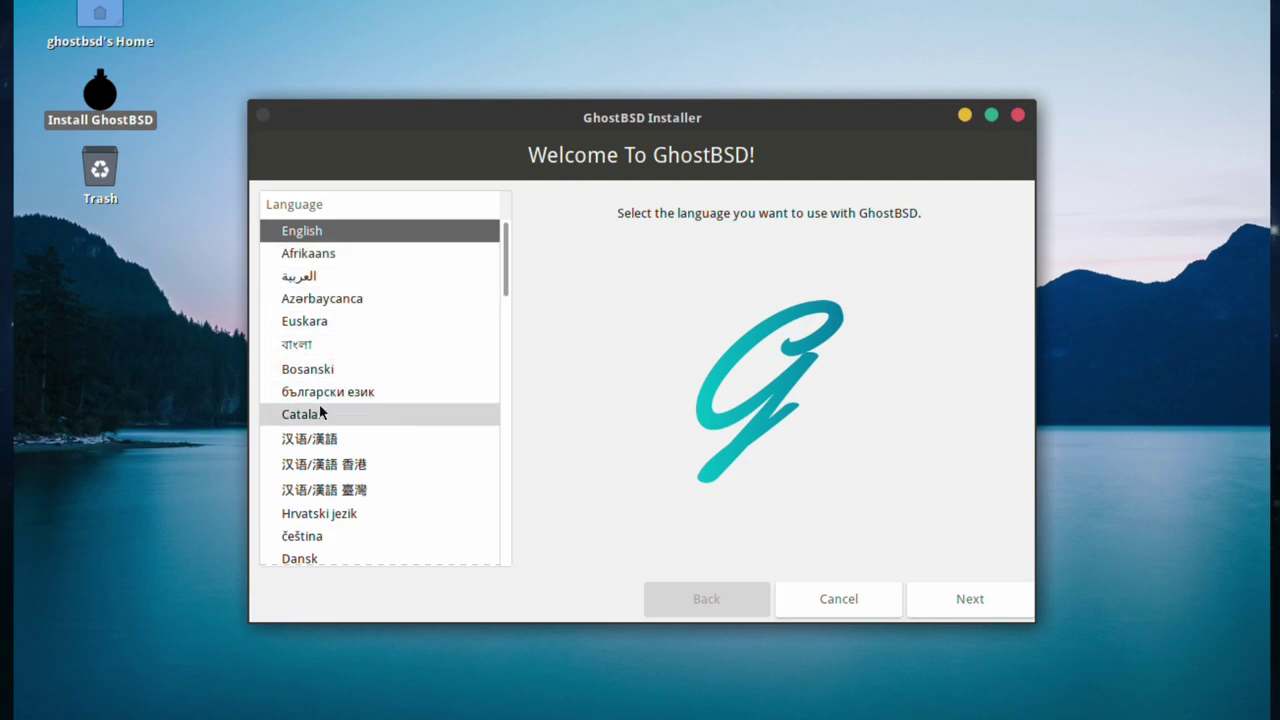
left_click_drag(497, 268, 491, 351)
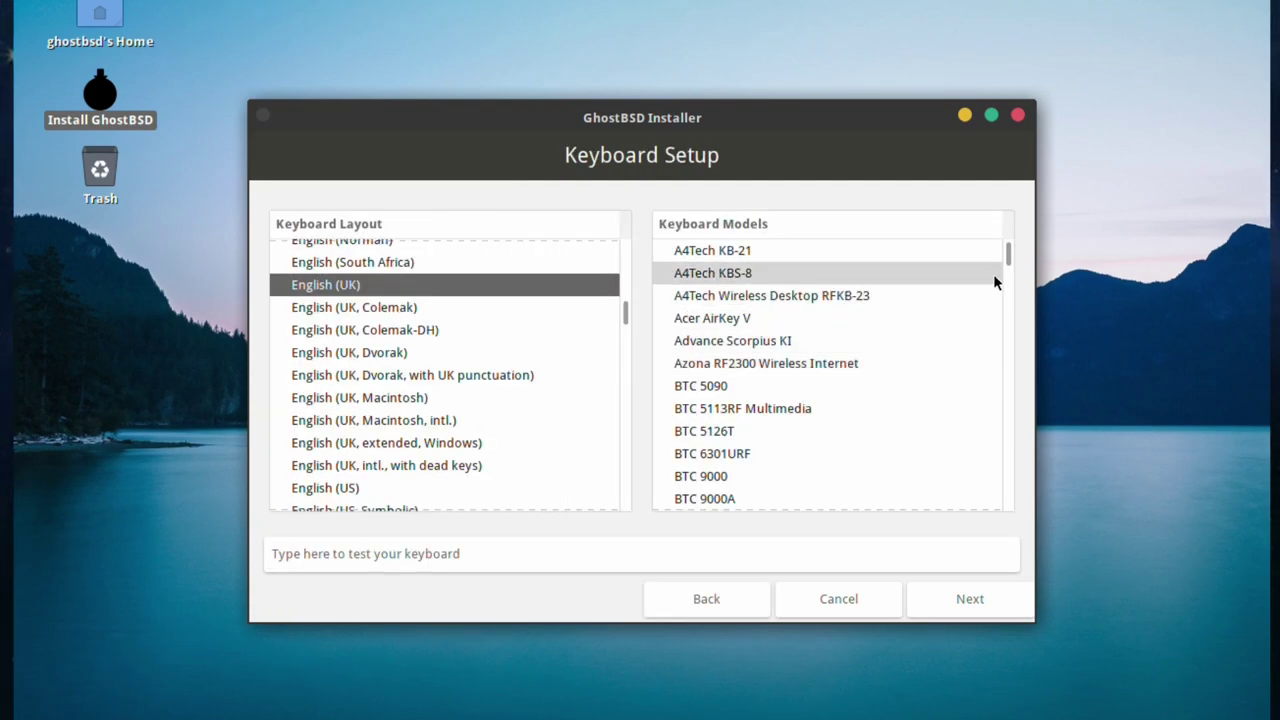
mouse_move(1012, 252)
left_mouse_down()
mouse_move(973, 503)
mouse_move(1009, 245)
left_mouse_up()
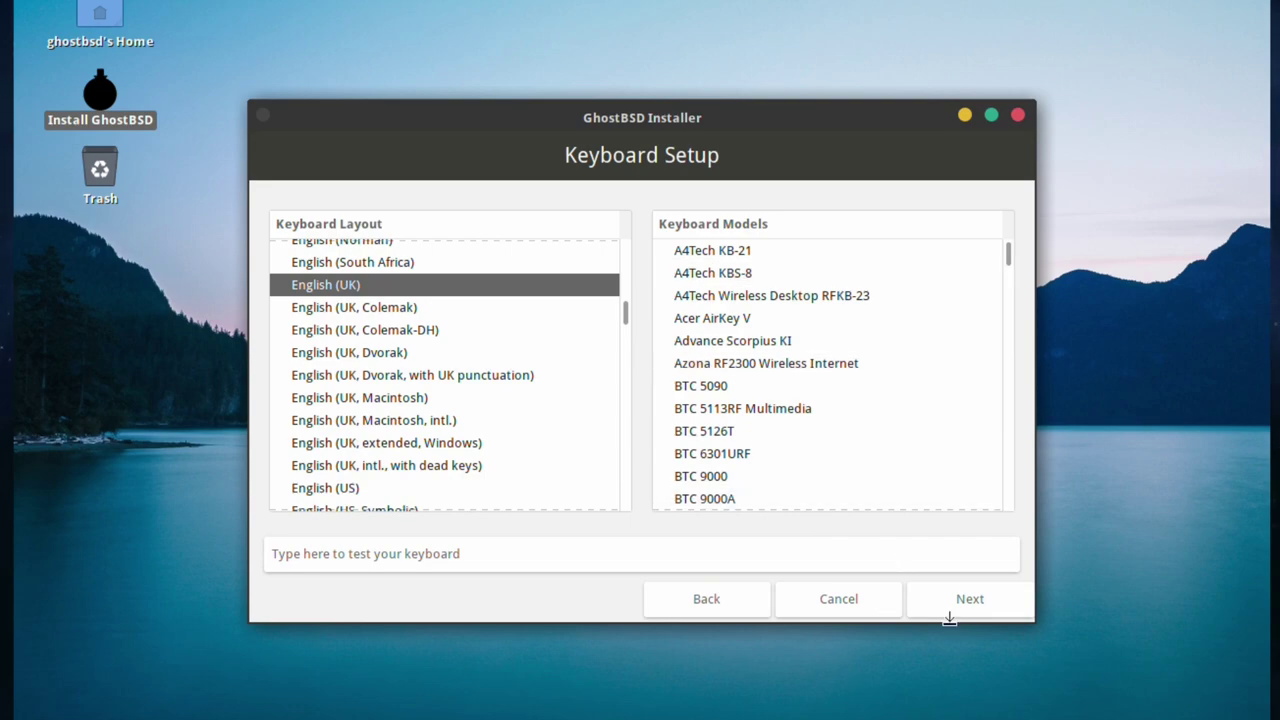
left_click(975, 600)
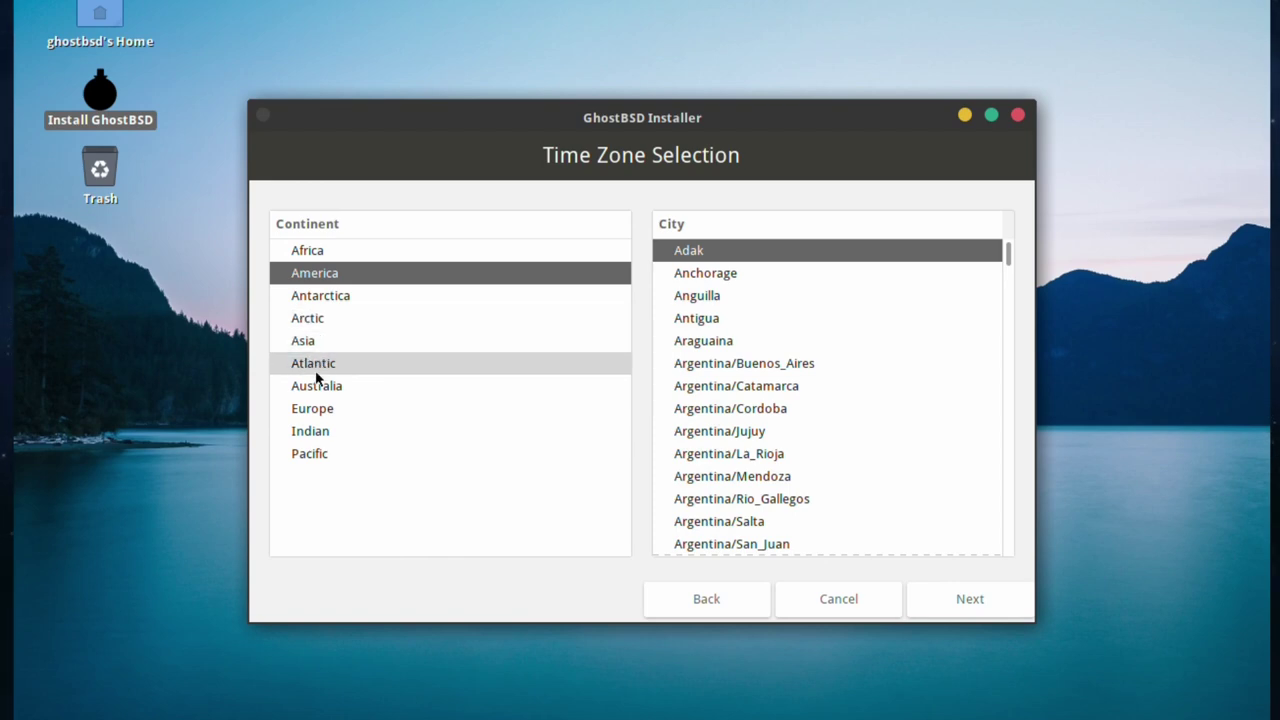
- Set the time zone to Europe/London and continue to Installation Type
left_click(319, 408)
scroll(740, 390, "down", 5)
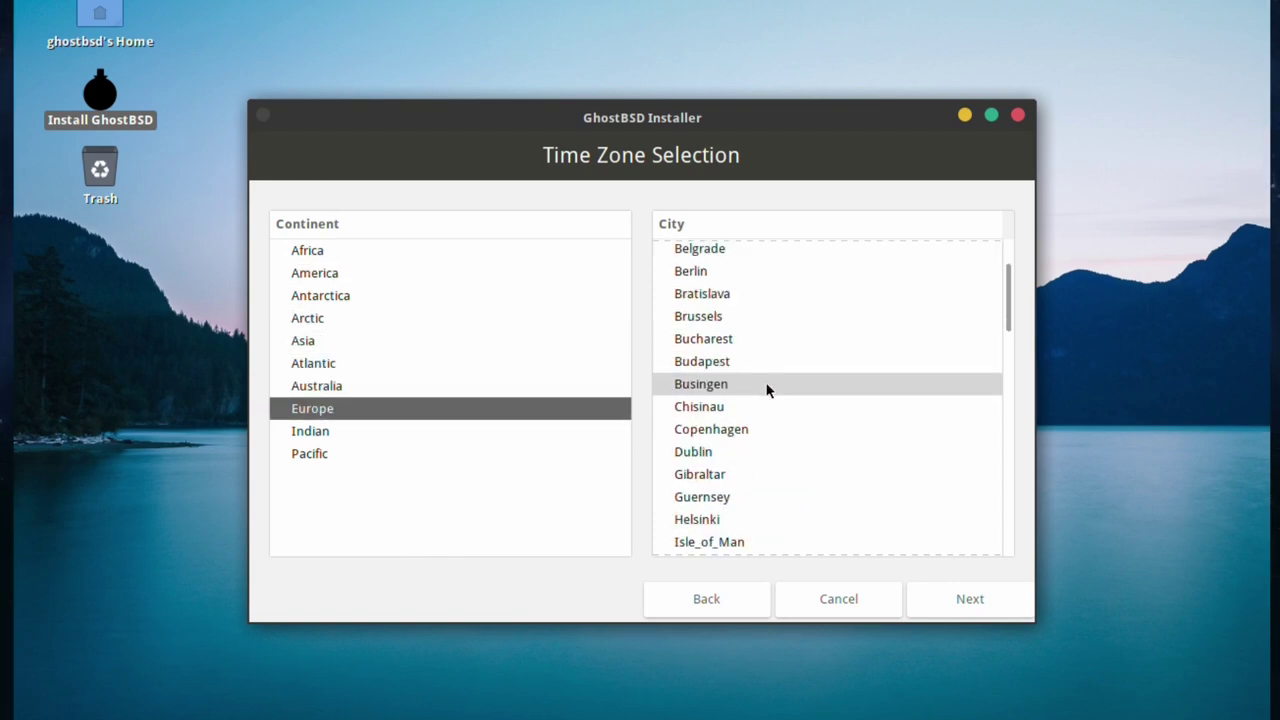
scroll(736, 452, "down", 2)
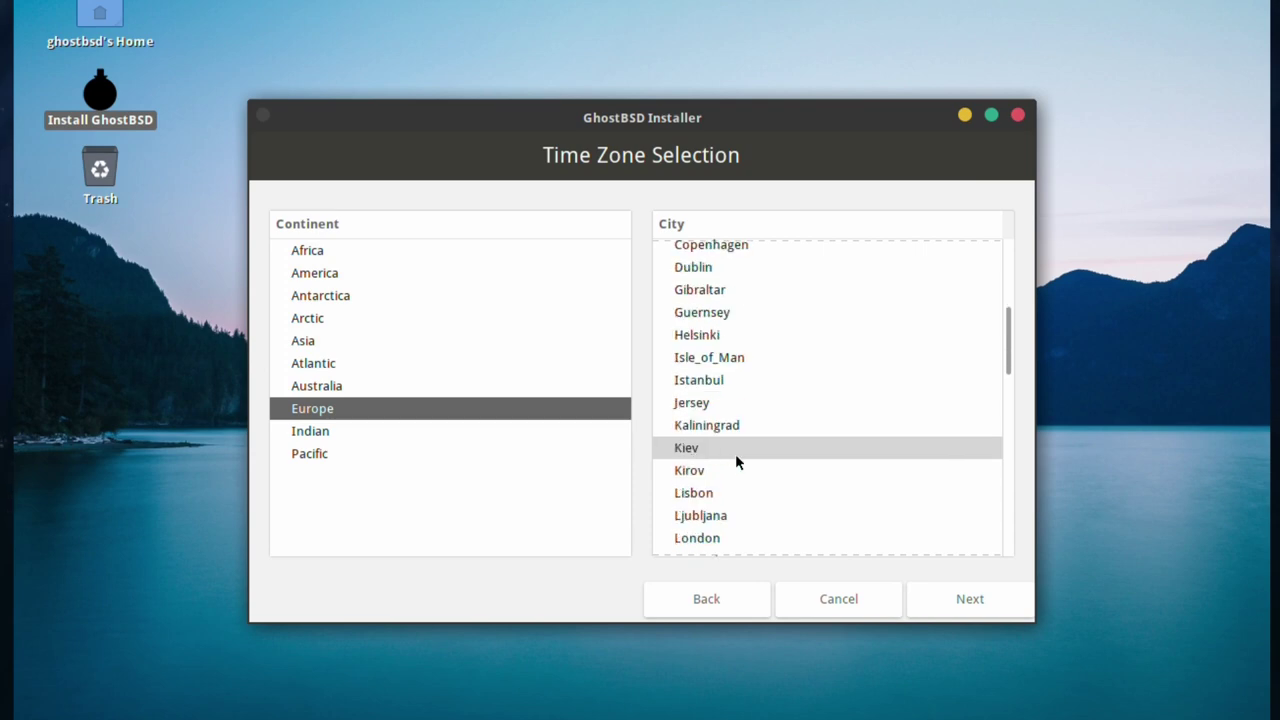
scroll(731, 466, "down", 2)
left_click(725, 444)
left_click(961, 597)
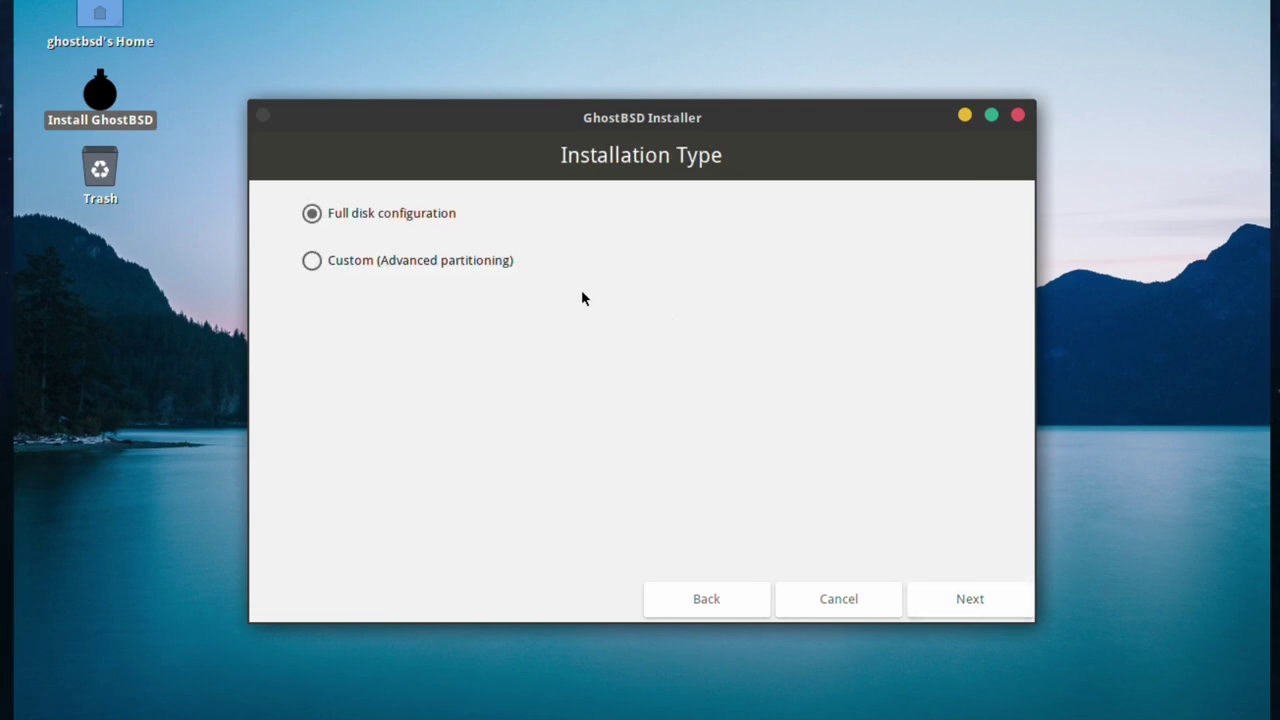
- Install to disk ada0 as a single-disk pool, keeping the FreeBSD BIOS loader boot option
left_click(971, 598)
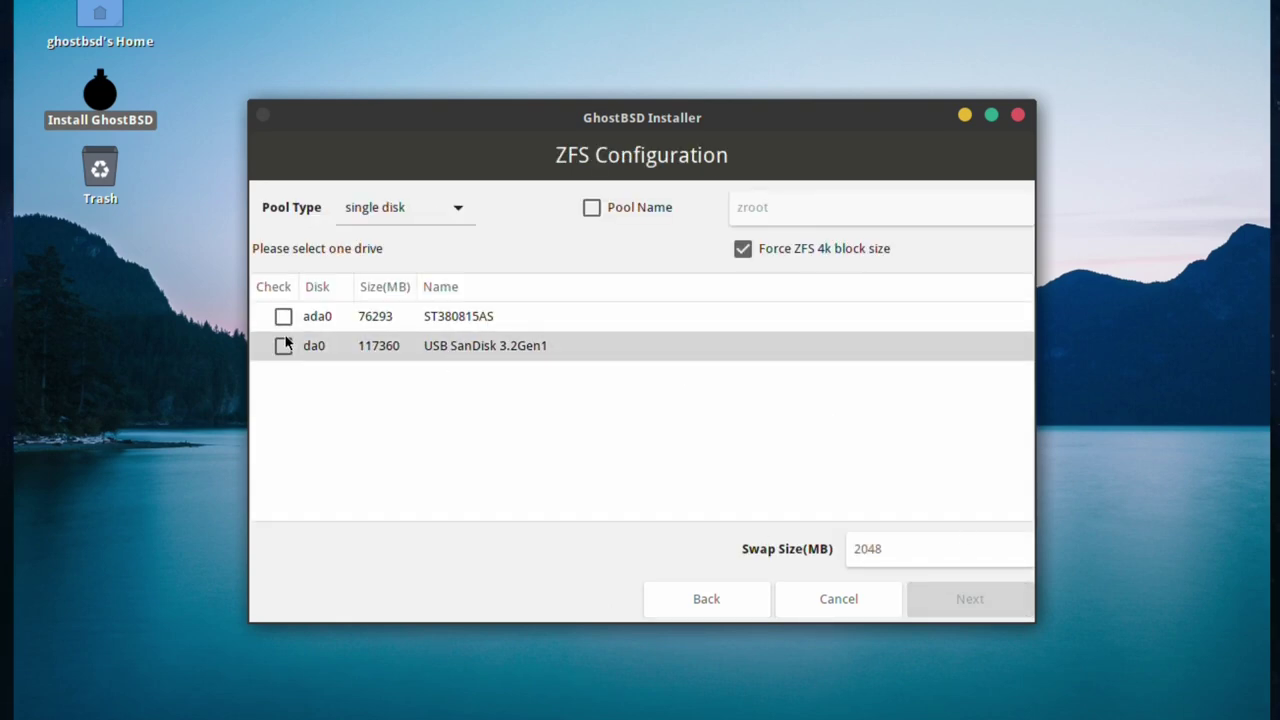
left_click(284, 317)
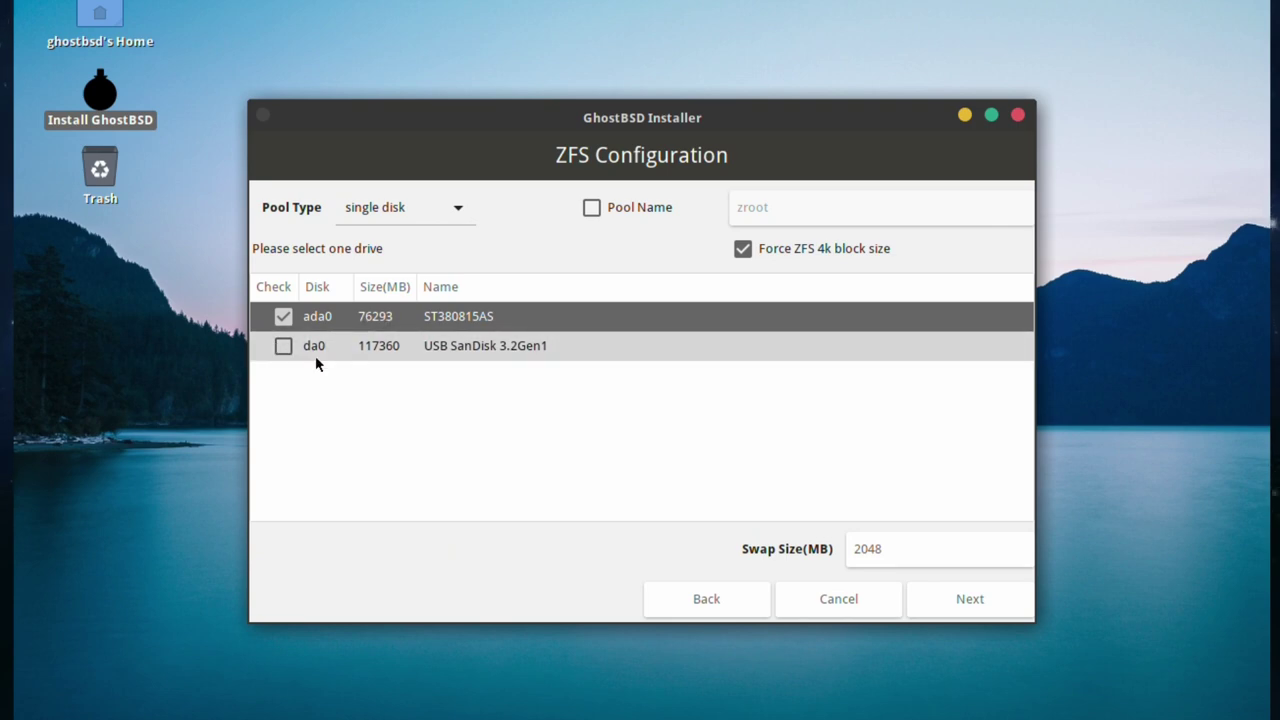
left_click(588, 210)
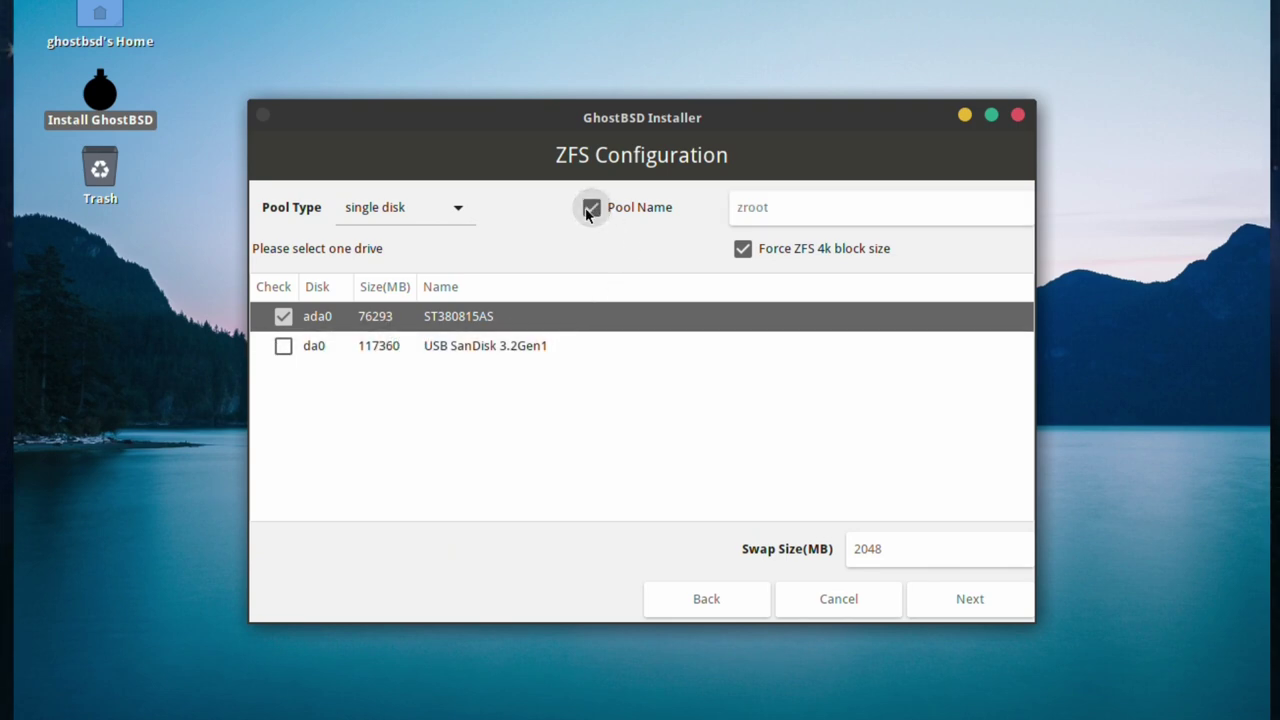
left_click(432, 214)
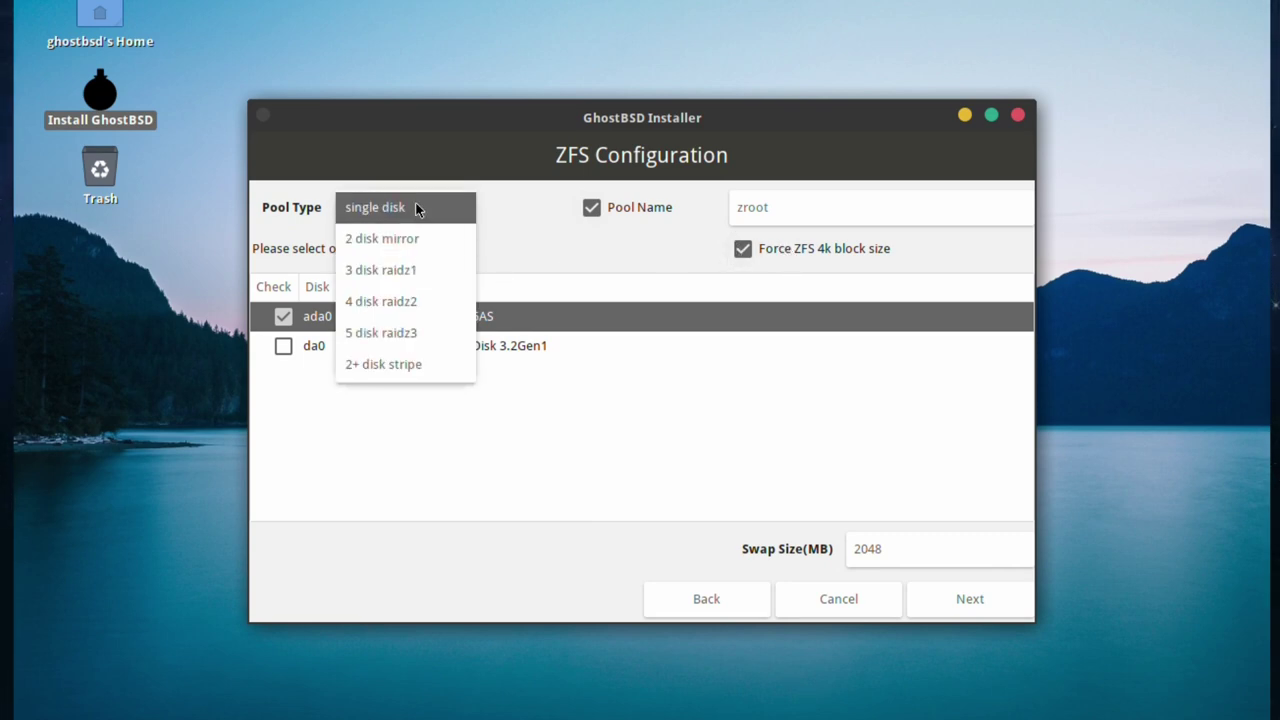
left_click(415, 201)
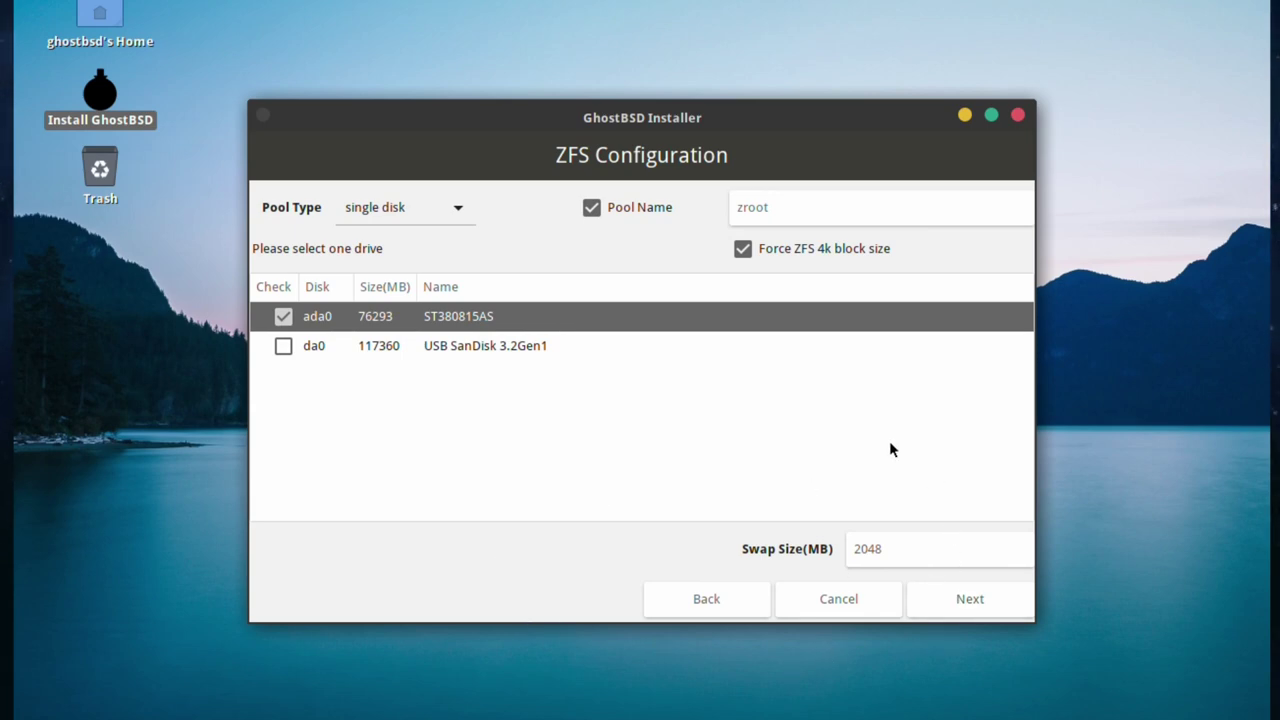
left_click(979, 602)
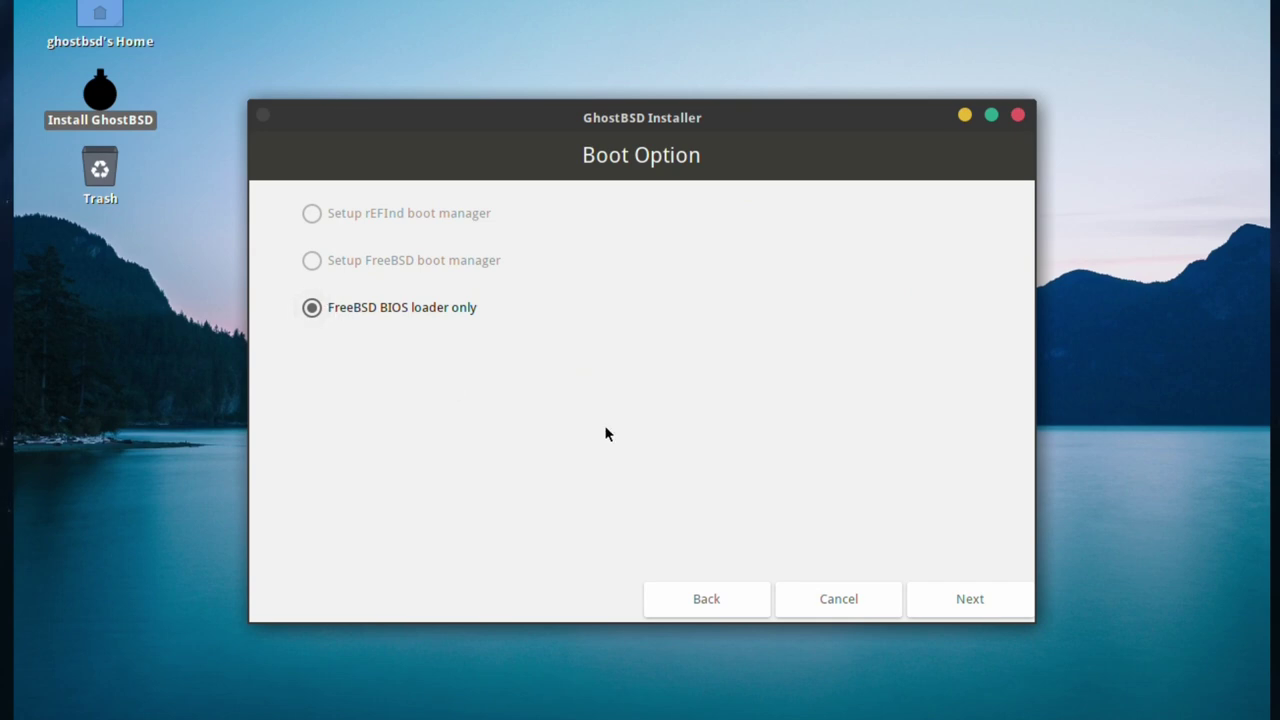
left_click(983, 598)
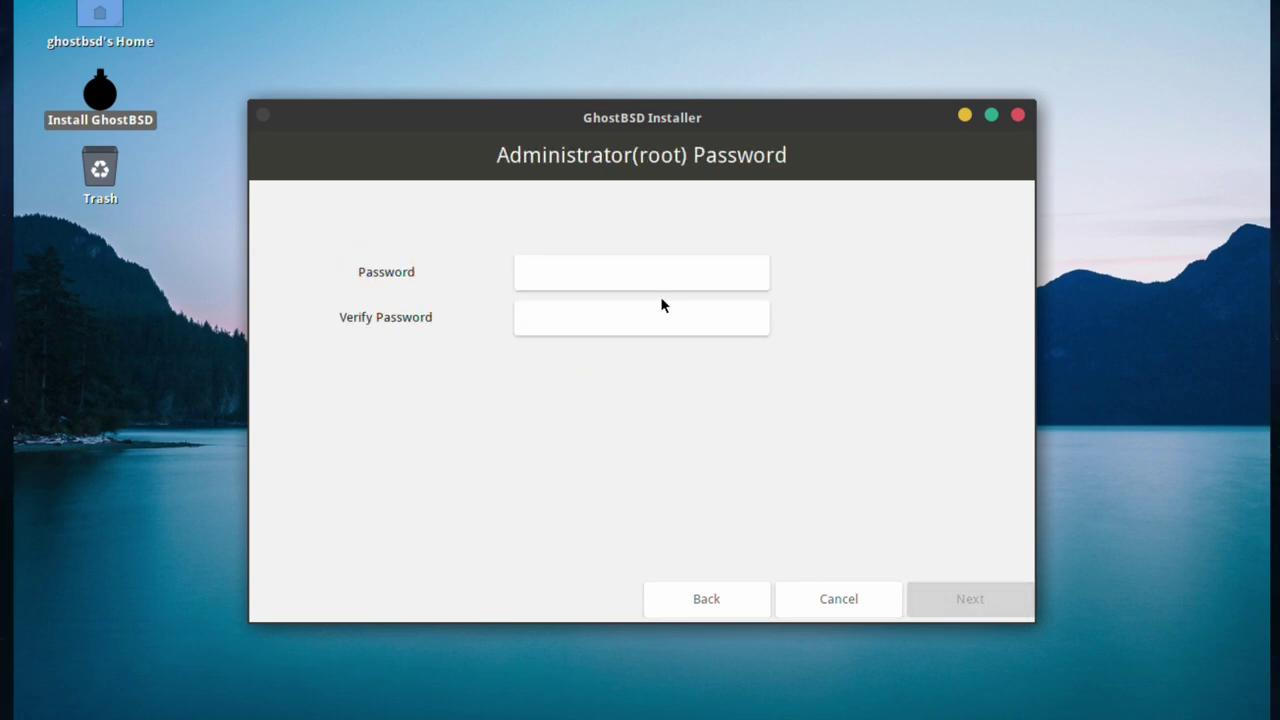
- Enter the root password and confirm it in Verify Password
left_click(642, 270)
type("gh")
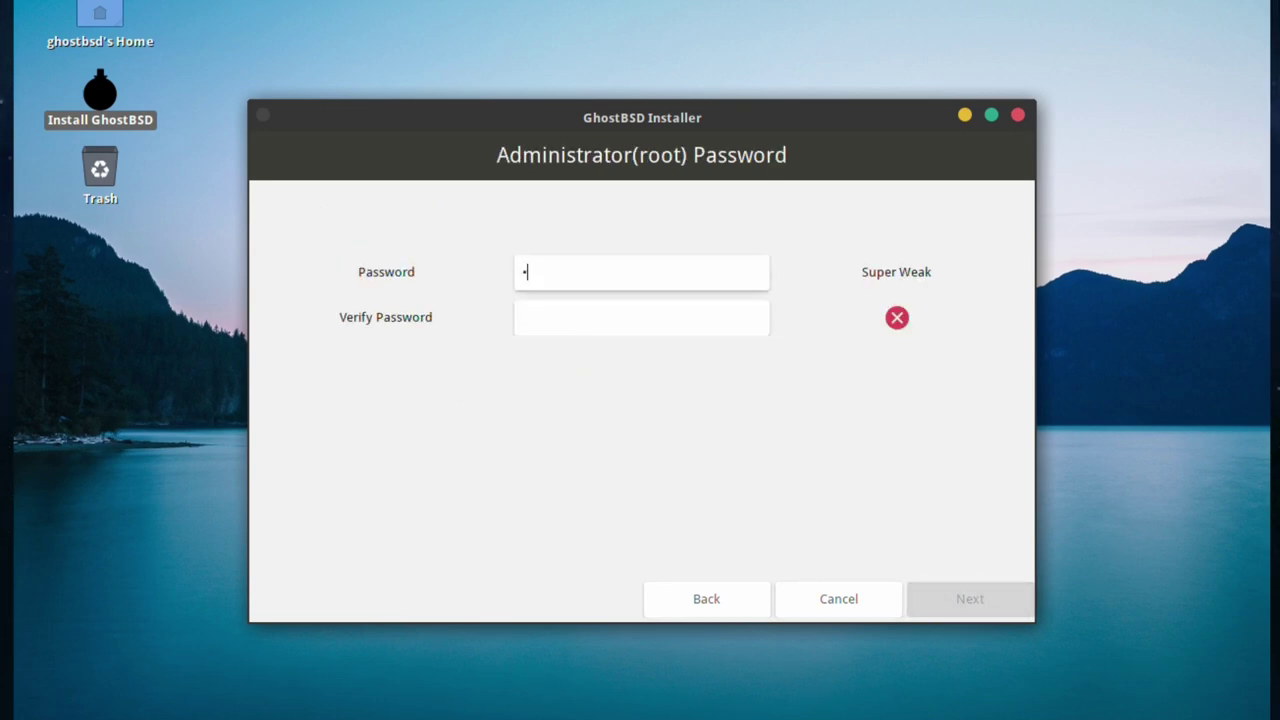
type("ostb")
key("Tab")
type("ghostbsd")
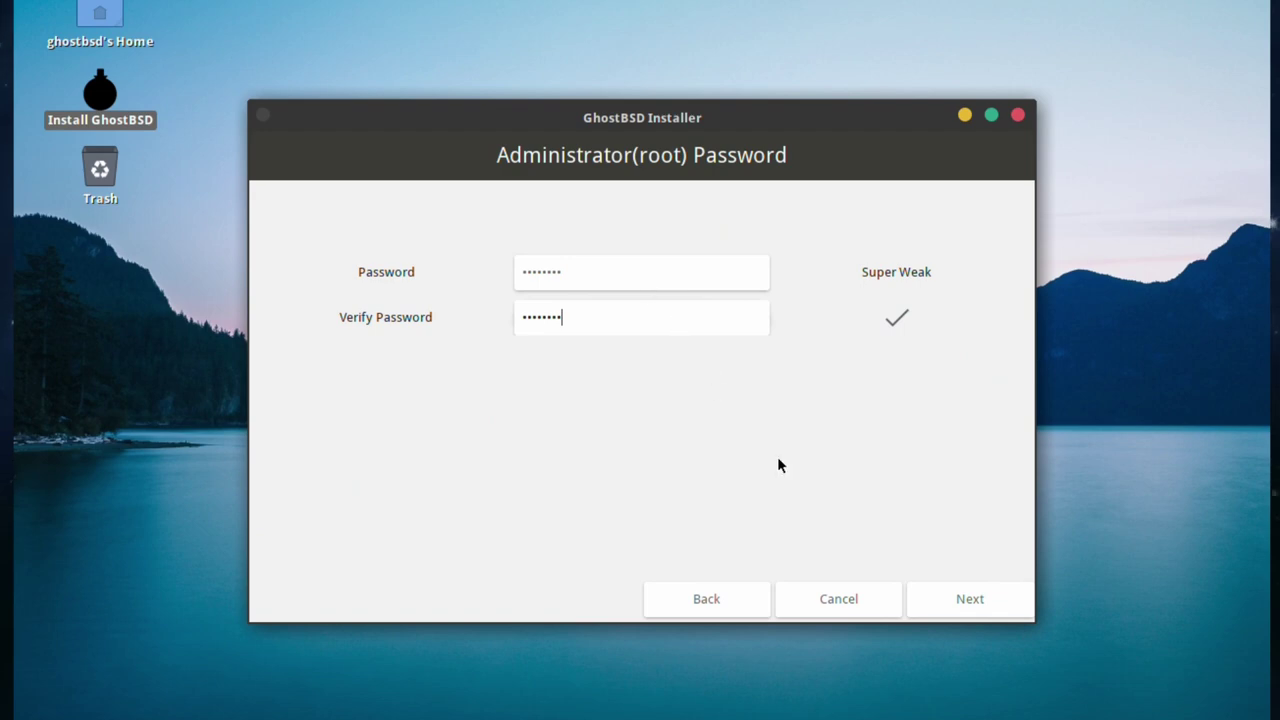
- On User Setup, enter the user's real name and set the hostname to test
left_click(969, 600)
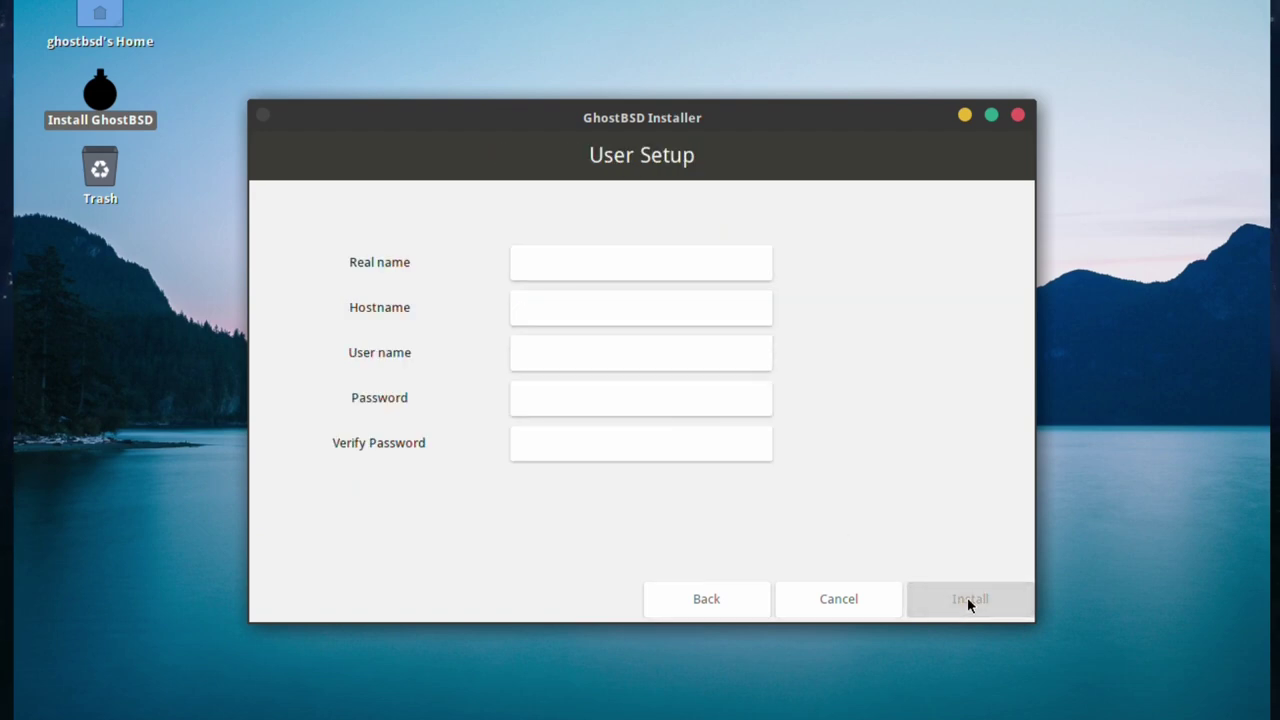
left_click(634, 271)
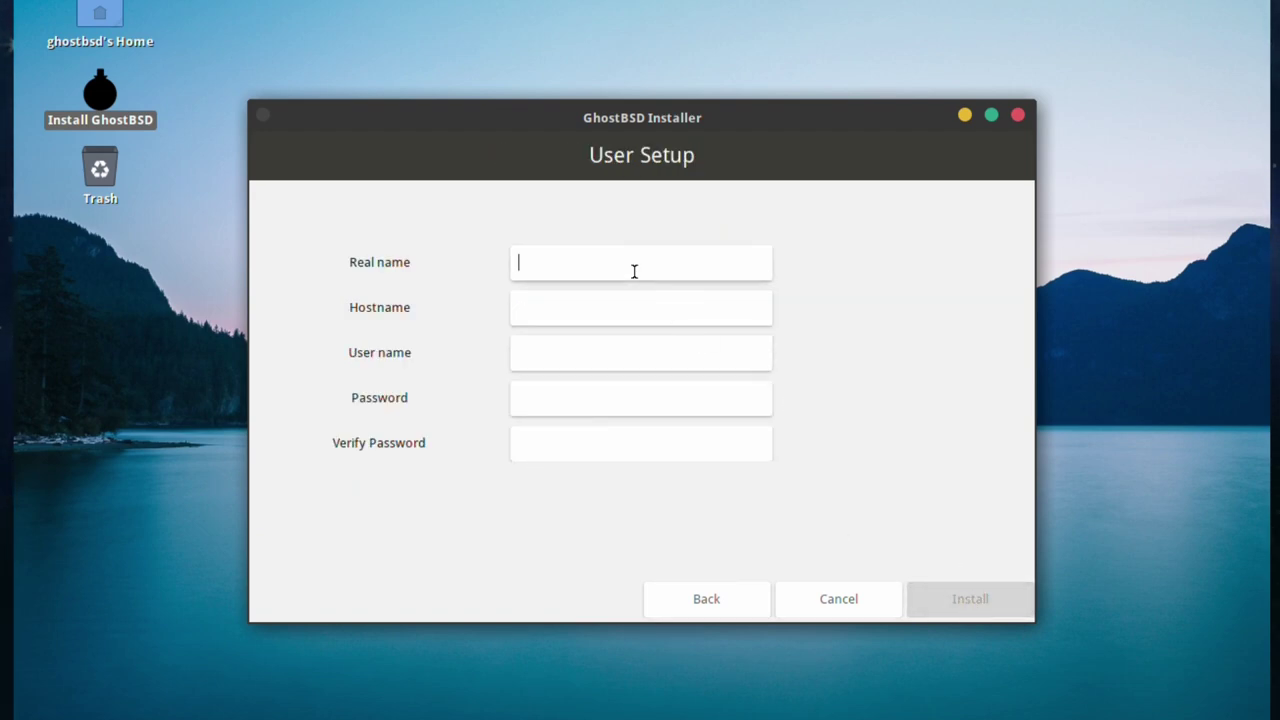
type("RoboNuggie")
key("Tab")
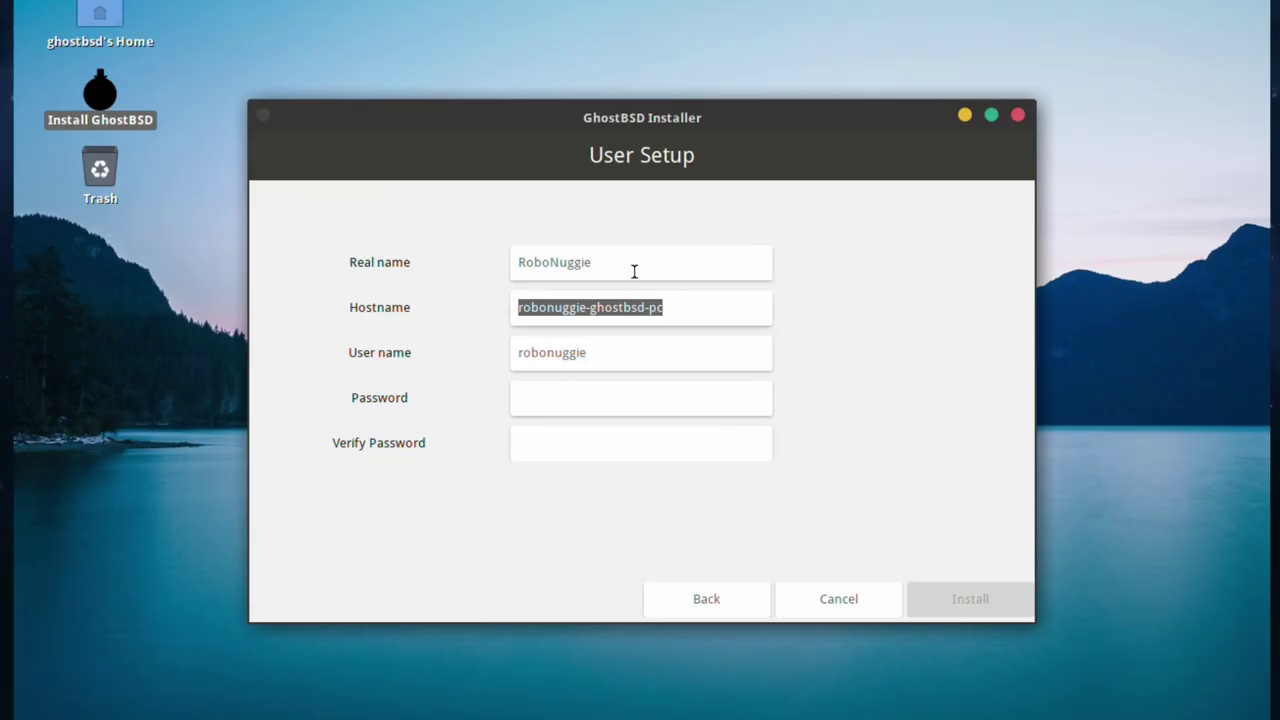
type("t")
key("Tab")
- Enter and verify the user password, then start the installation
key("Tab")
type("test1234")
key("Tab")
type("test1234")
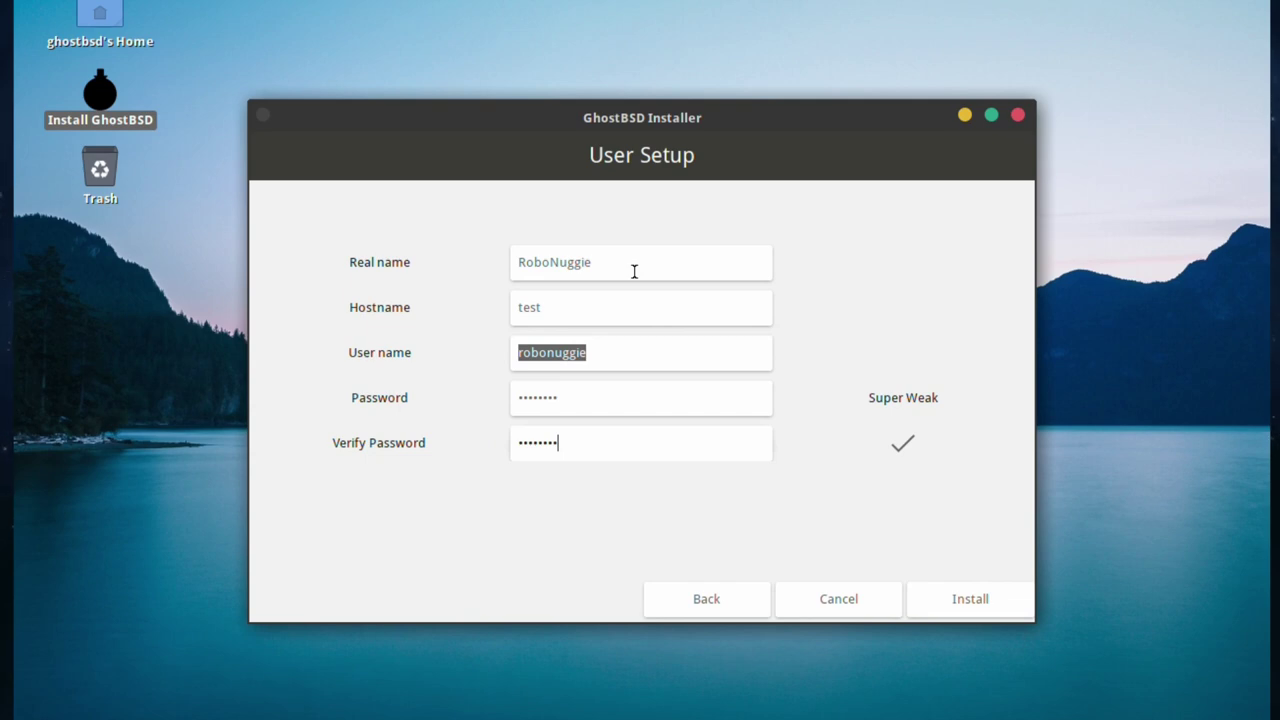
key("BackSpace")
type("4")
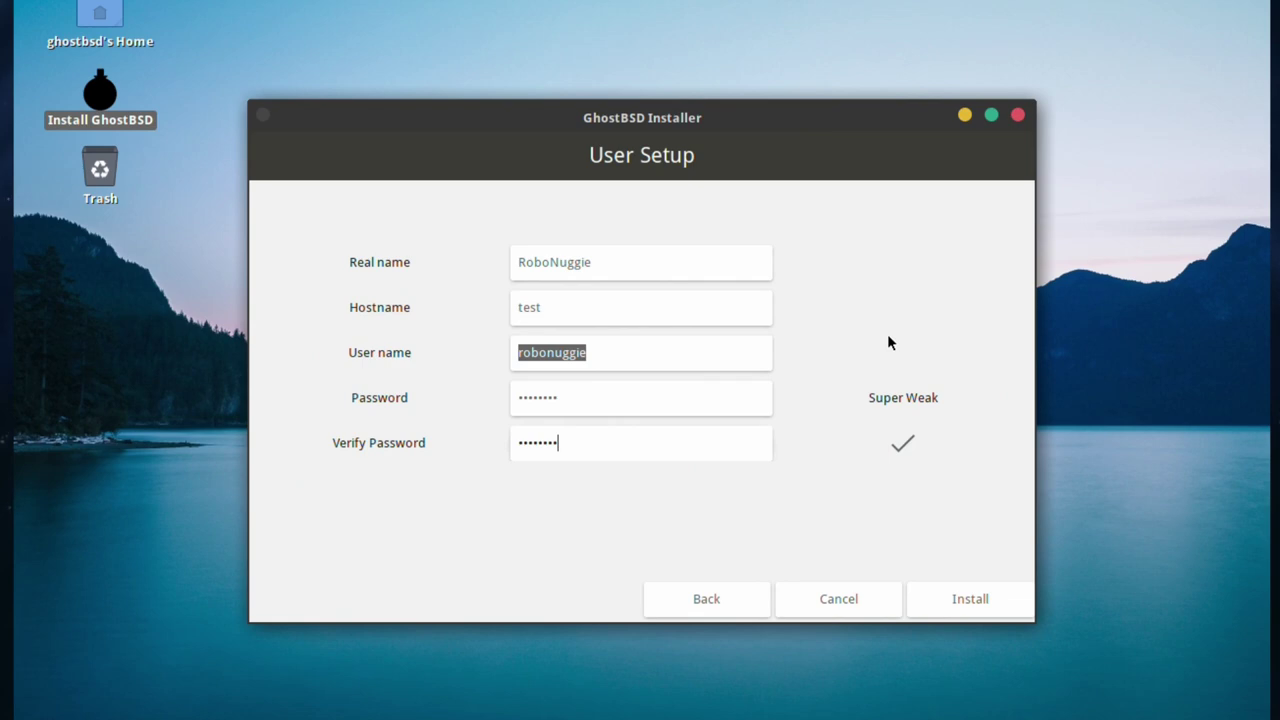
left_click(966, 600)
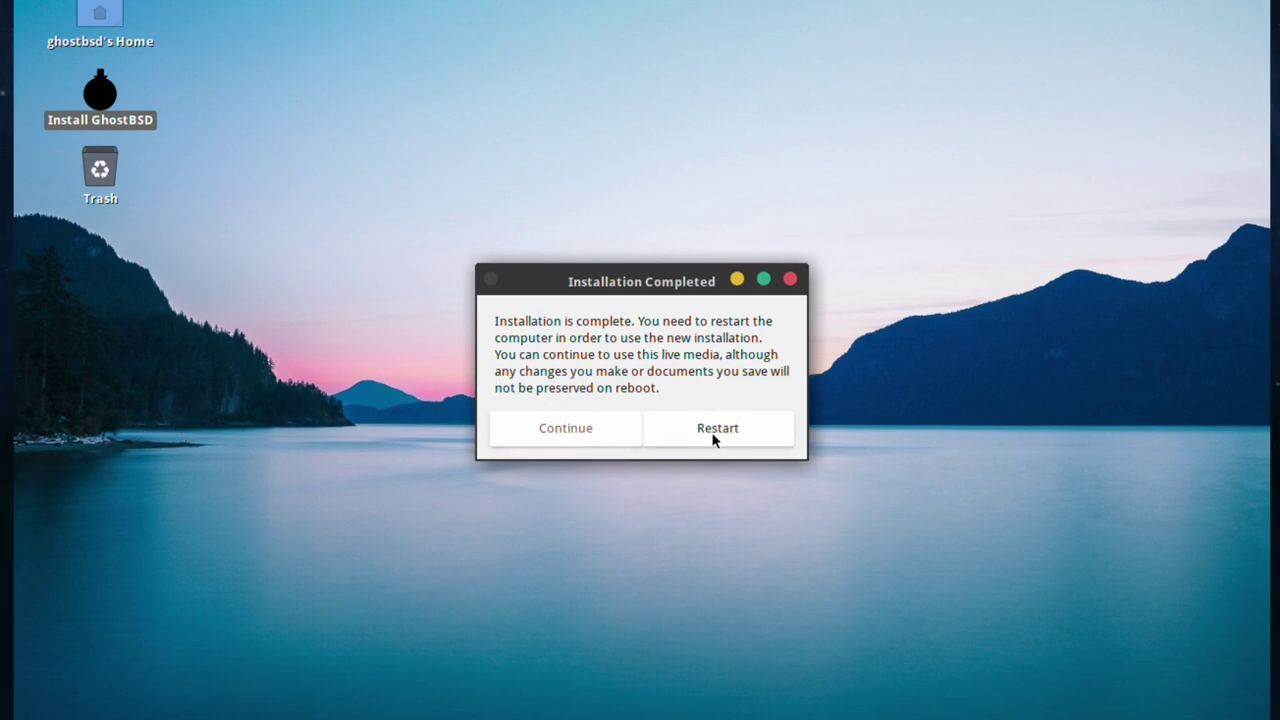
- Stay in the live session, then shut it down from the System menu
left_click(560, 430)
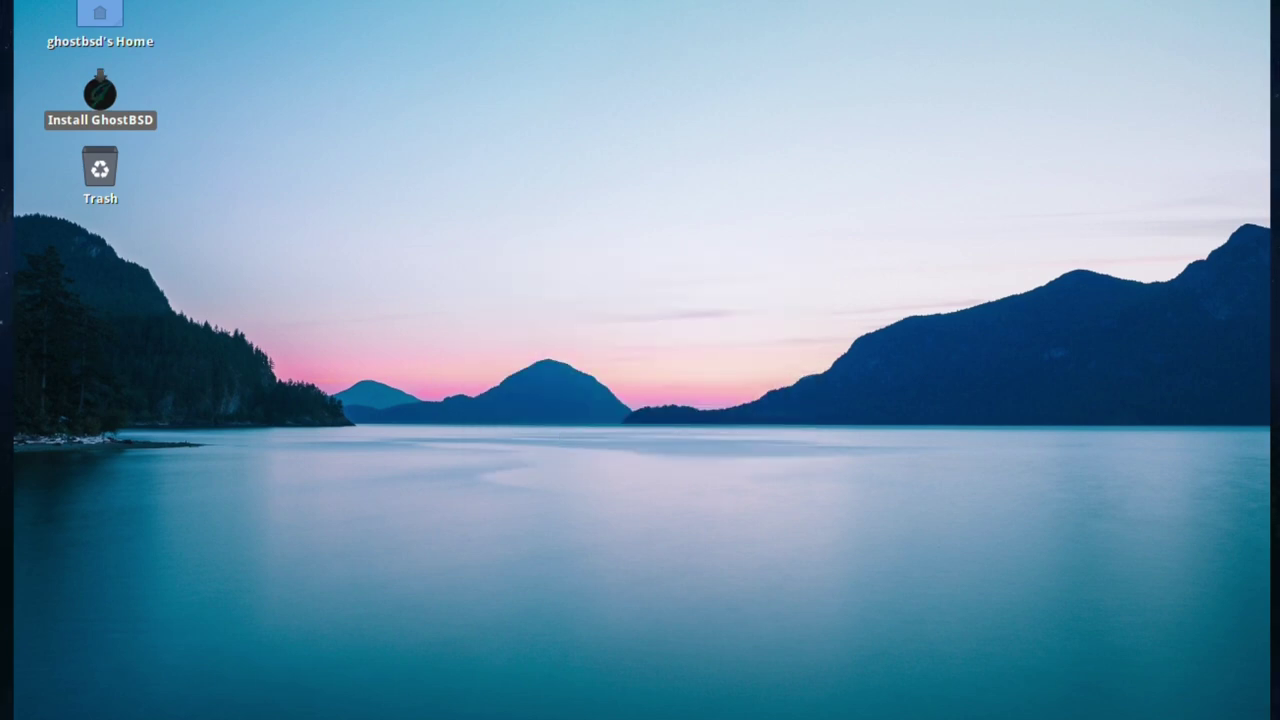
left_click(185, 2)
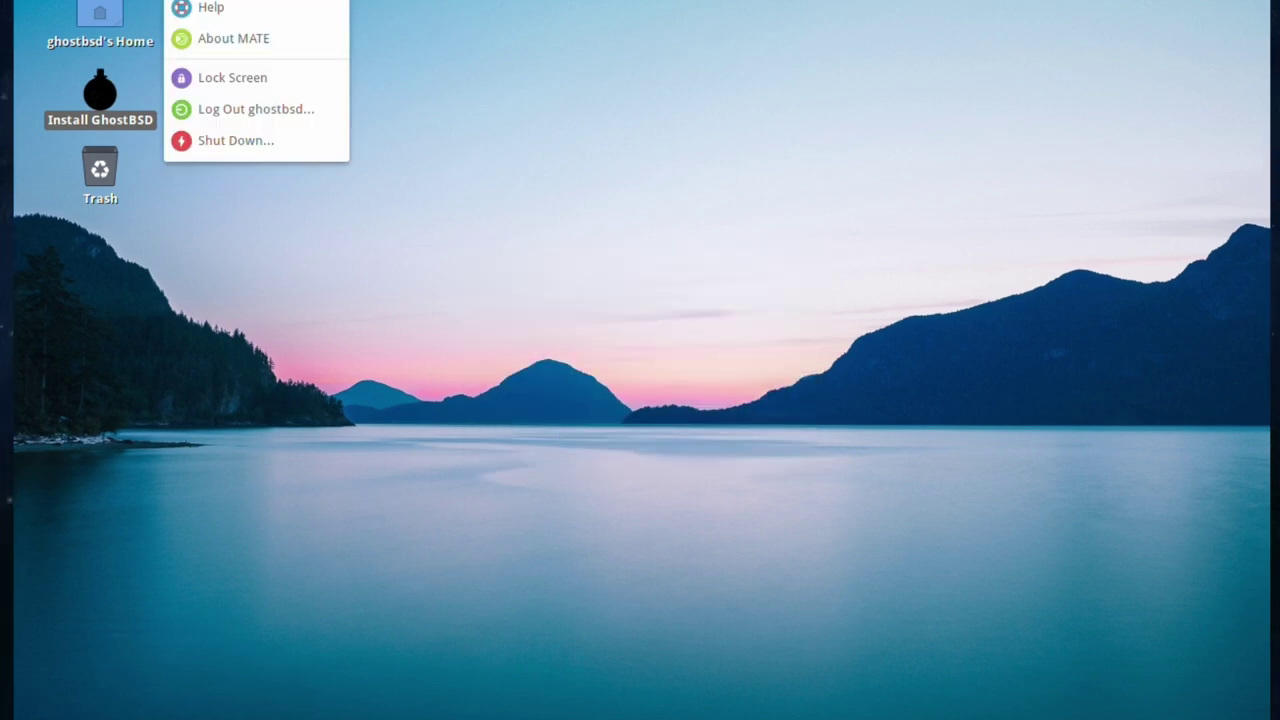
left_click(221, 140)
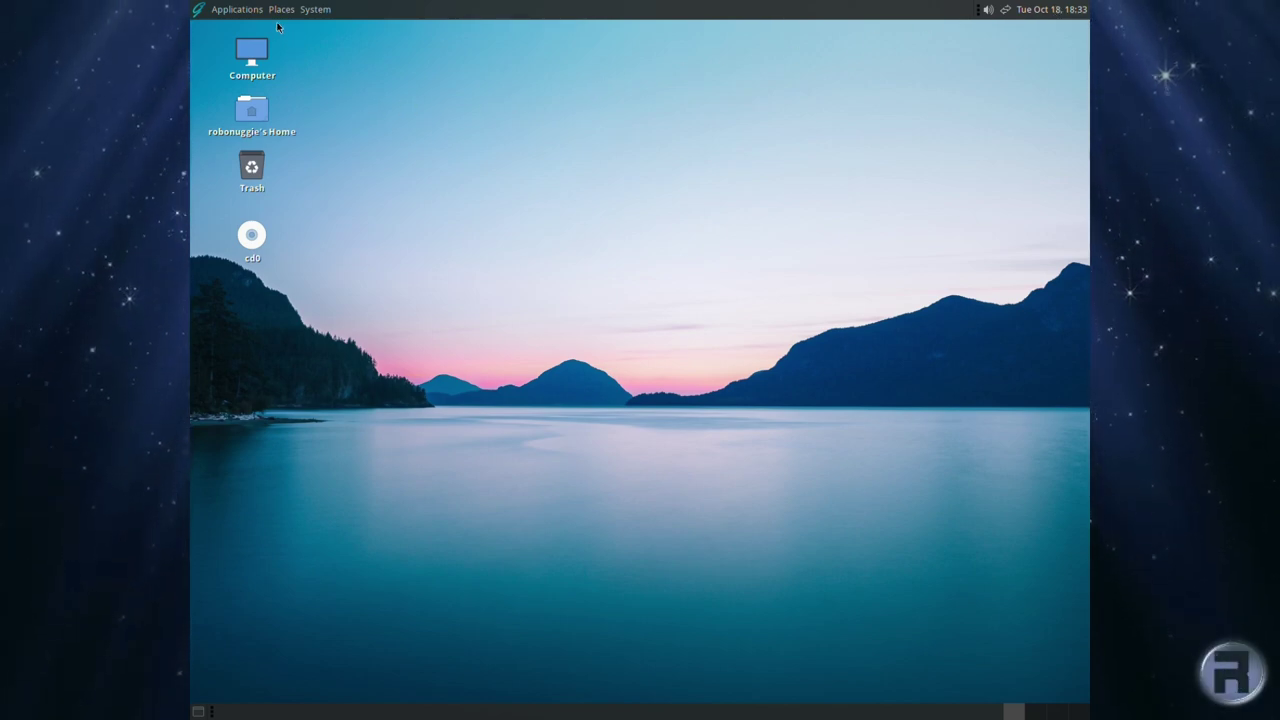
- Glance at the Applications menu, then open Control Center from the System menu
left_click(246, 9)
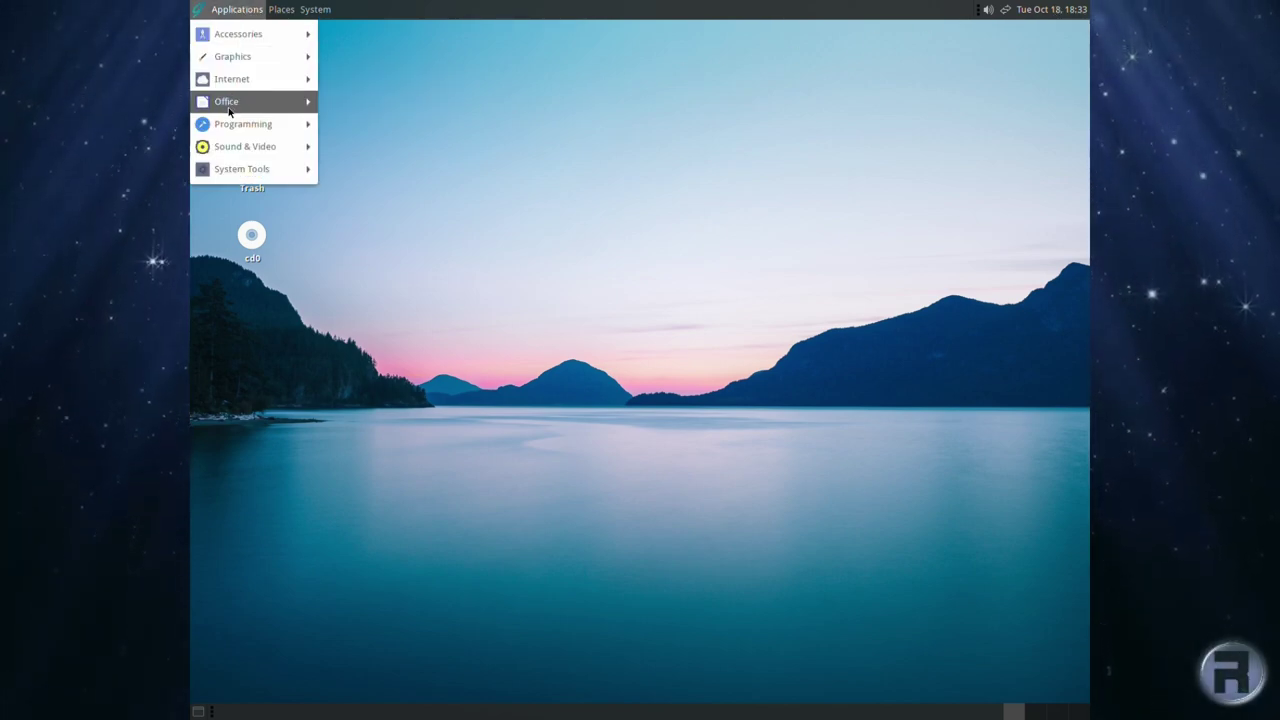
key("Escape")
left_click(316, 9)
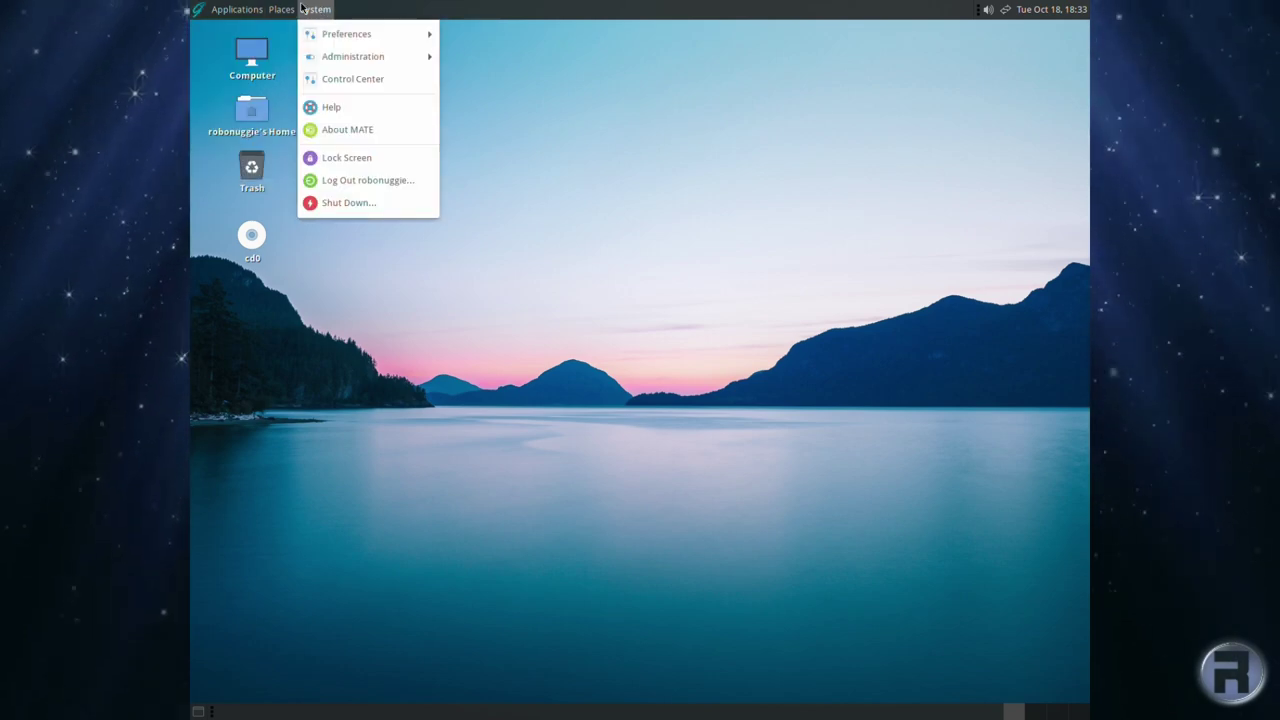
left_click(317, 80)
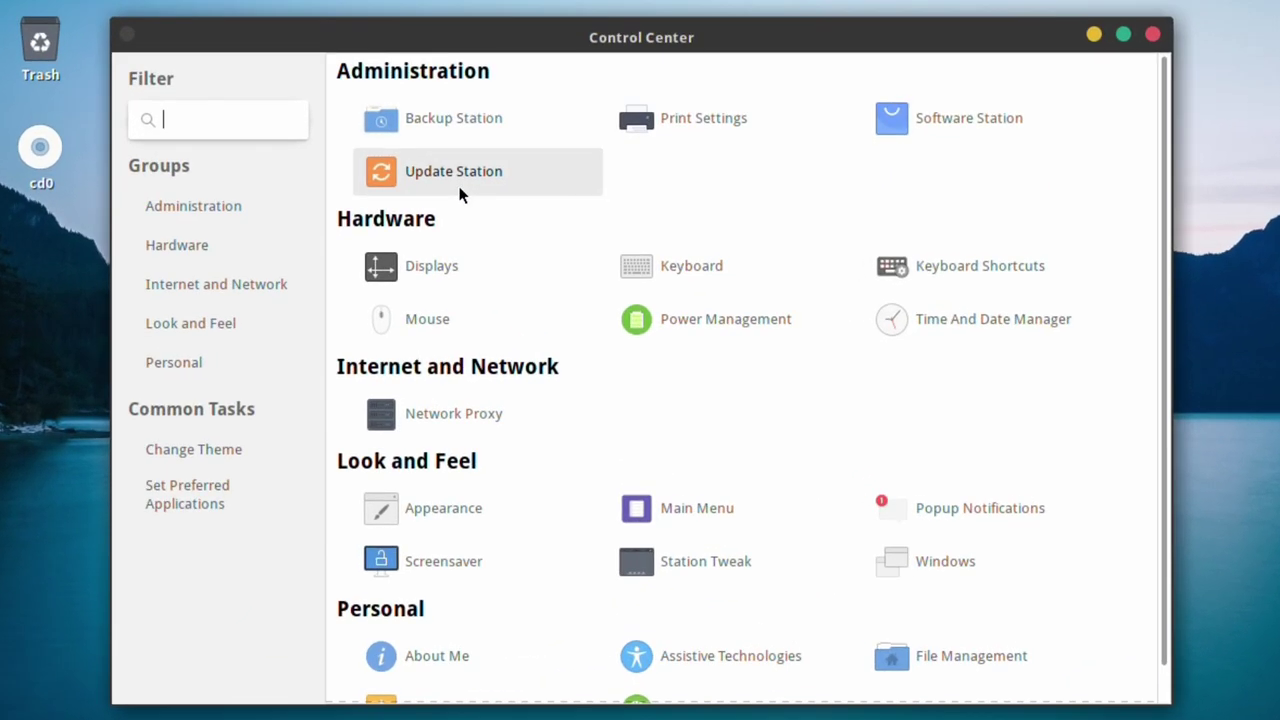
- Launch Backup Station with the user password, then move it up-left and enlarge its window
left_click(464, 117)
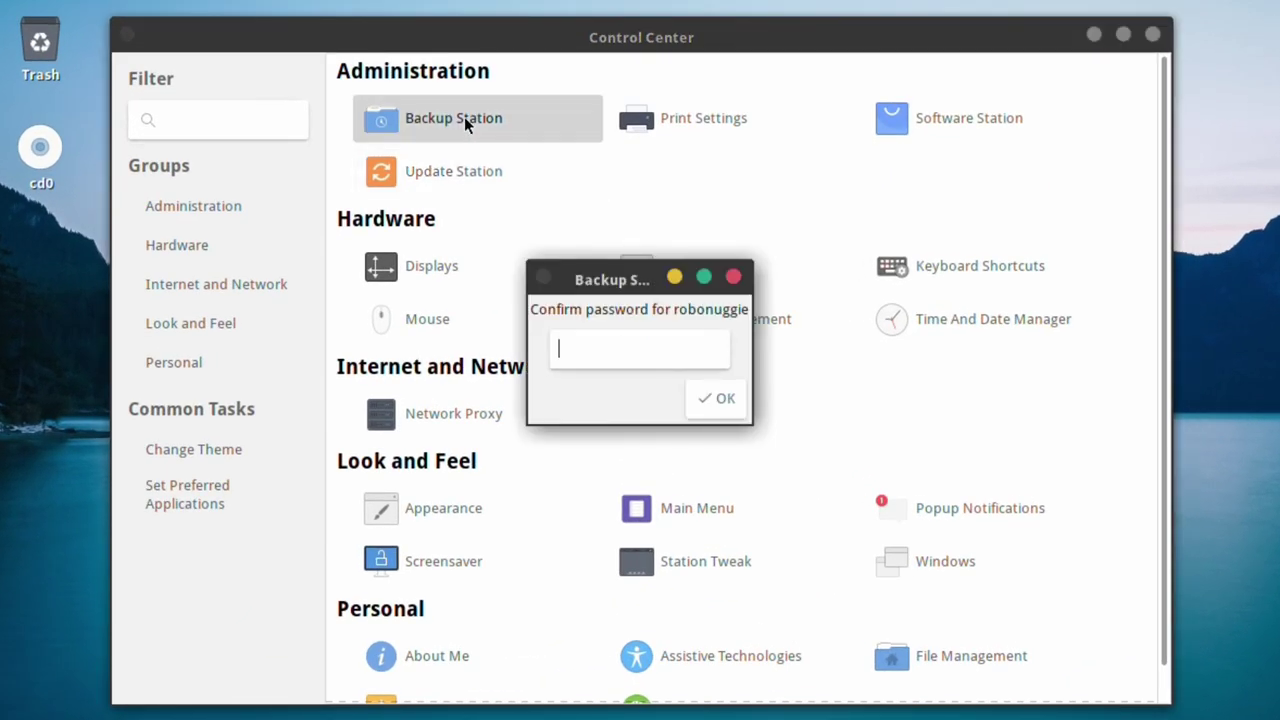
type("••••••••")
key("Return")
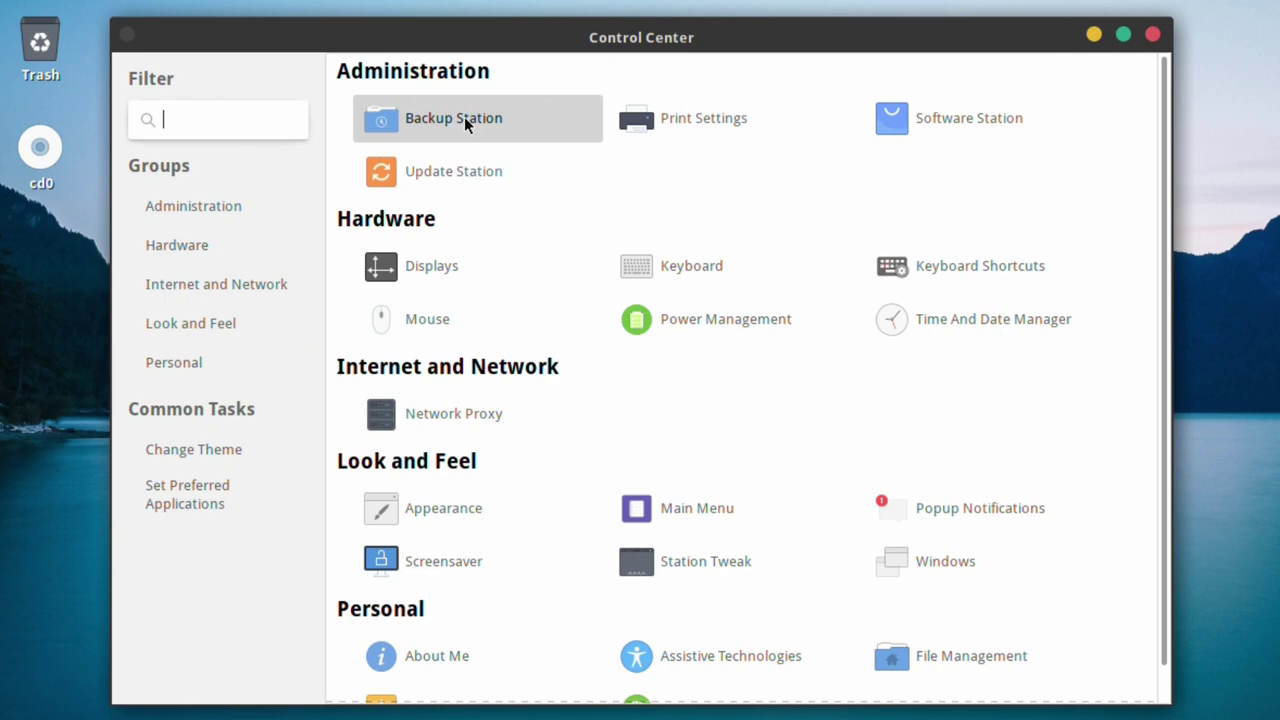
left_click(464, 119)
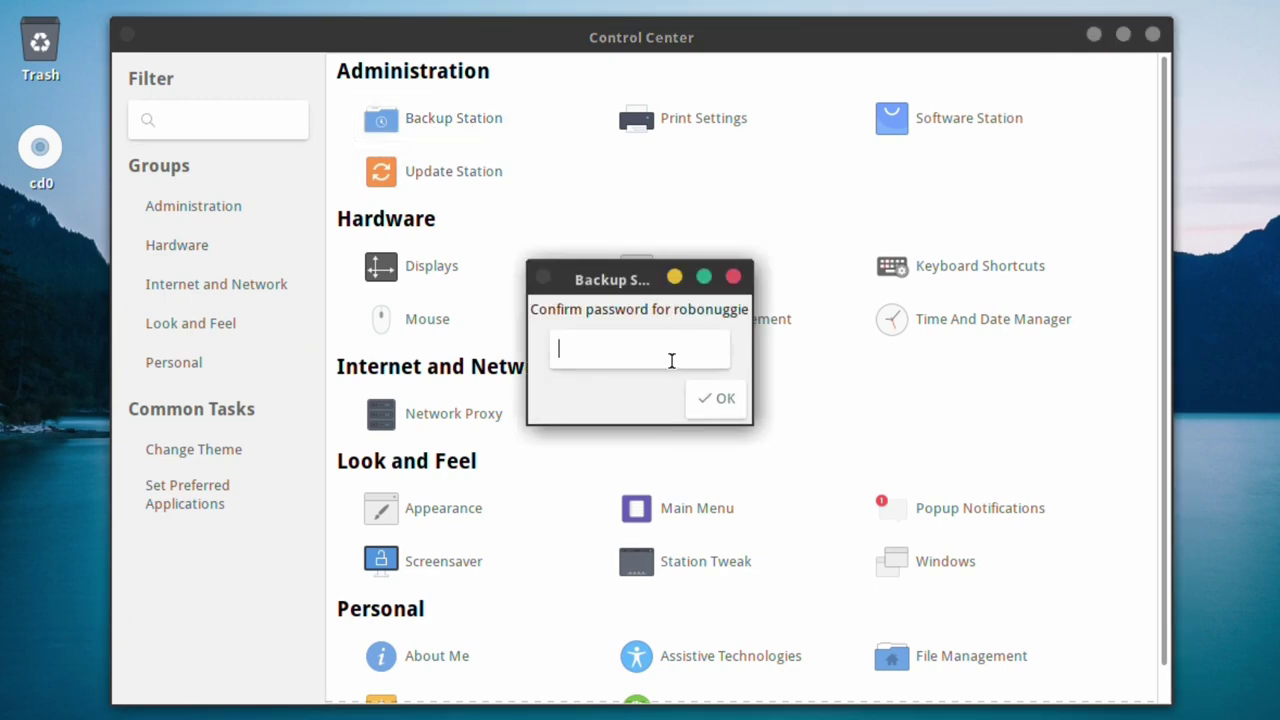
type("••••••••")
key("Return")
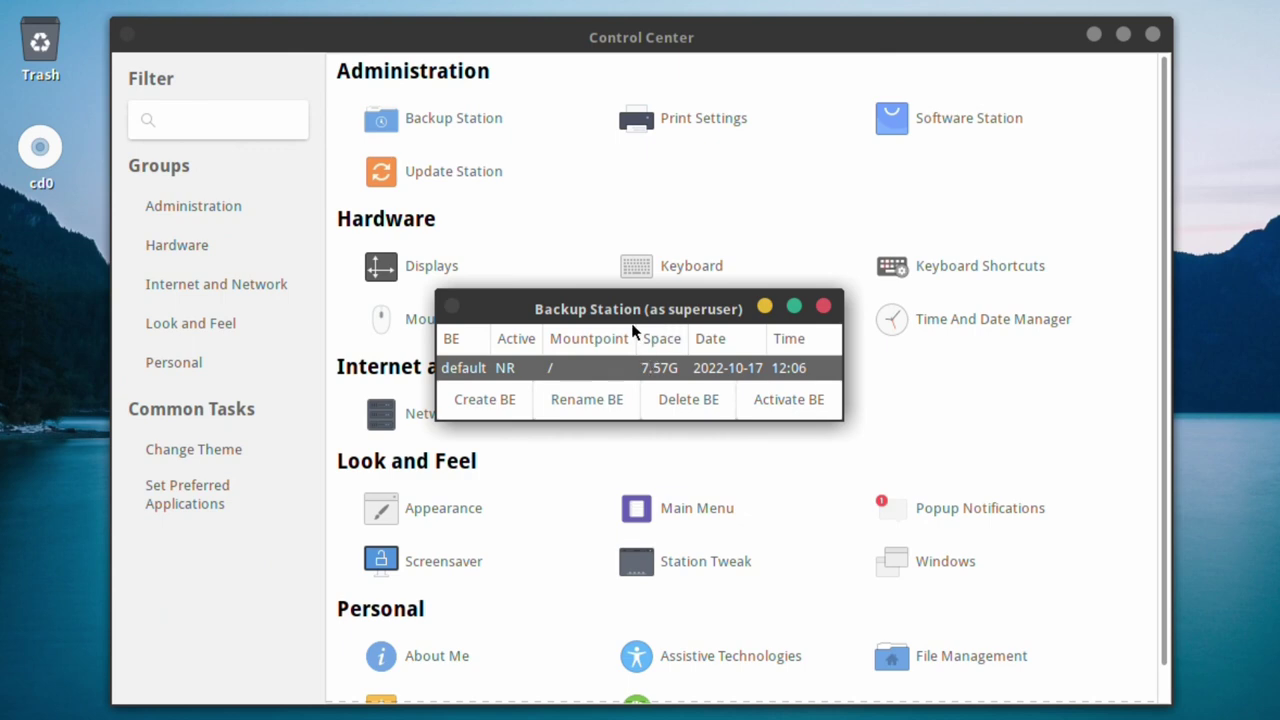
left_click_drag(552, 309, 353, 154)
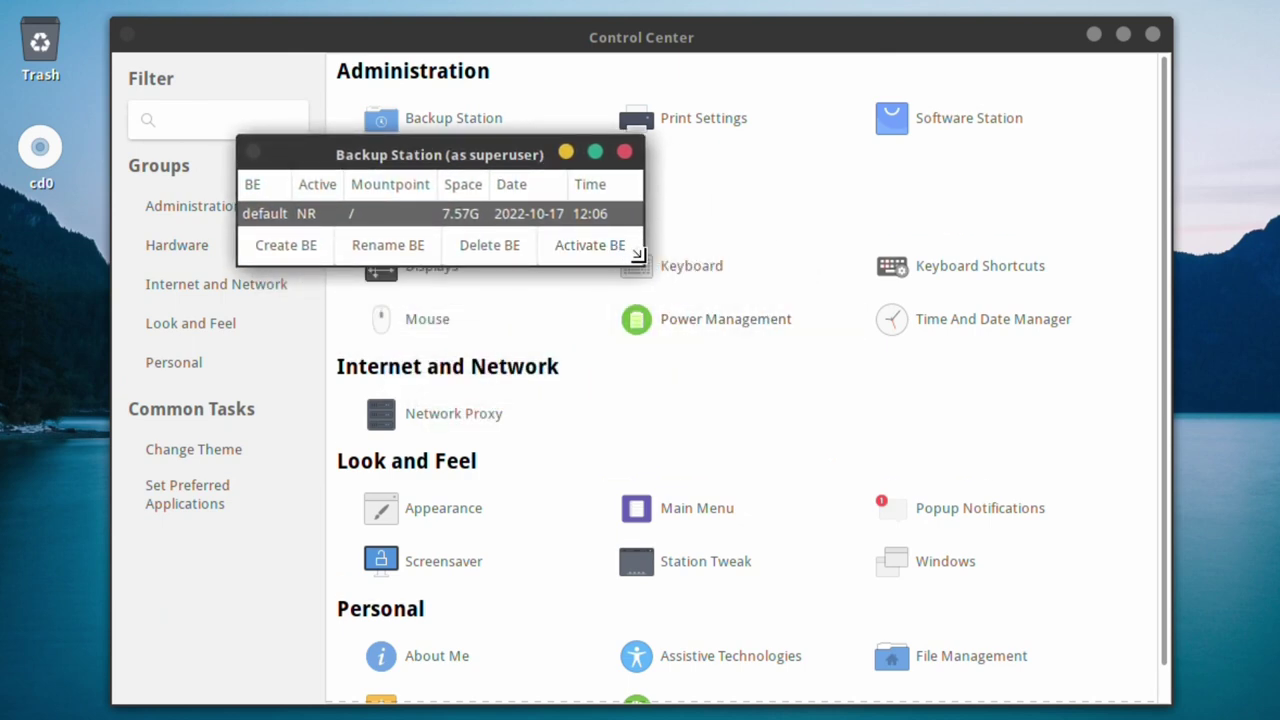
left_click_drag(641, 264, 855, 407)
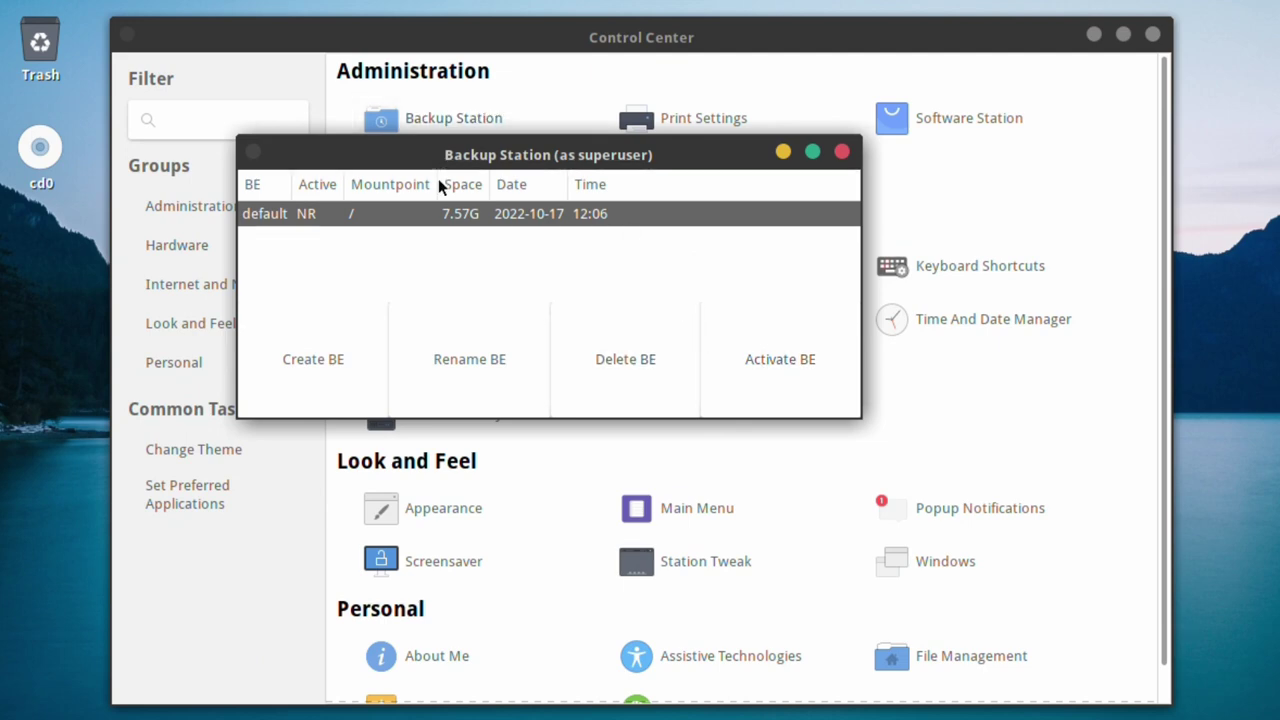
- Open a terminal on the Desktop, run sudo bectl list, and drag it below Backup Station
right_click(302, 12)
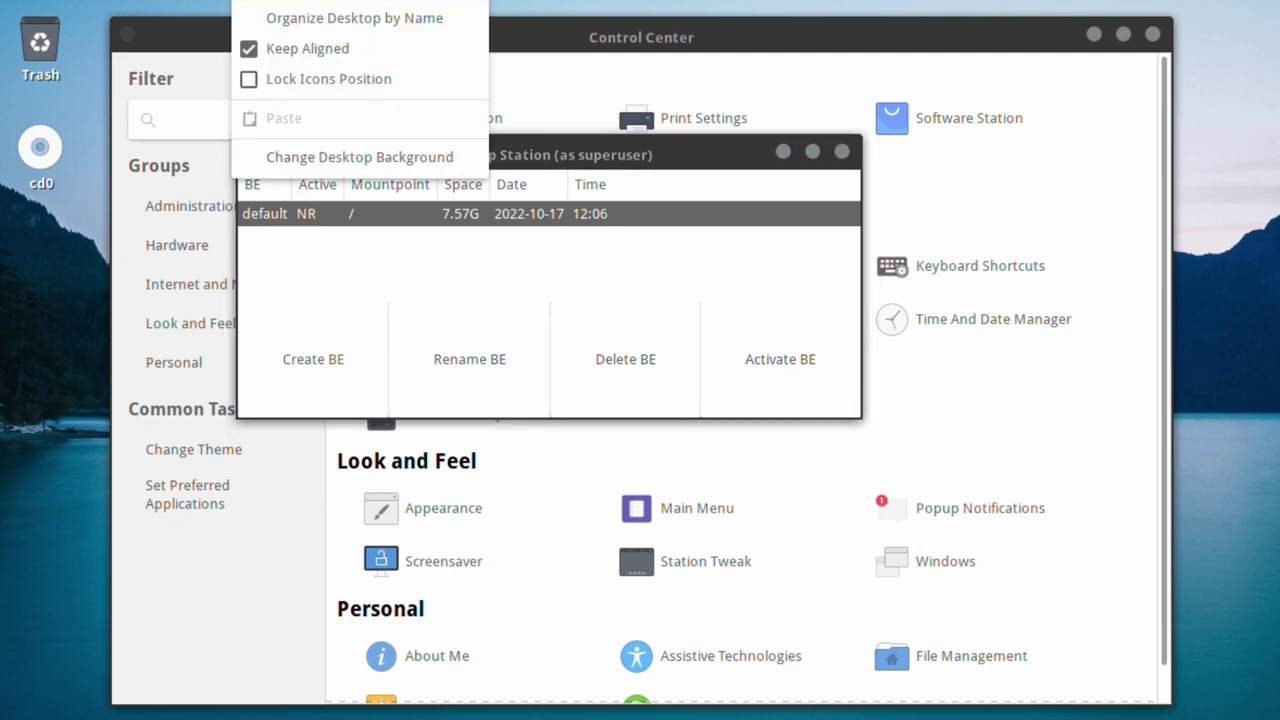
left_click(302, 8)
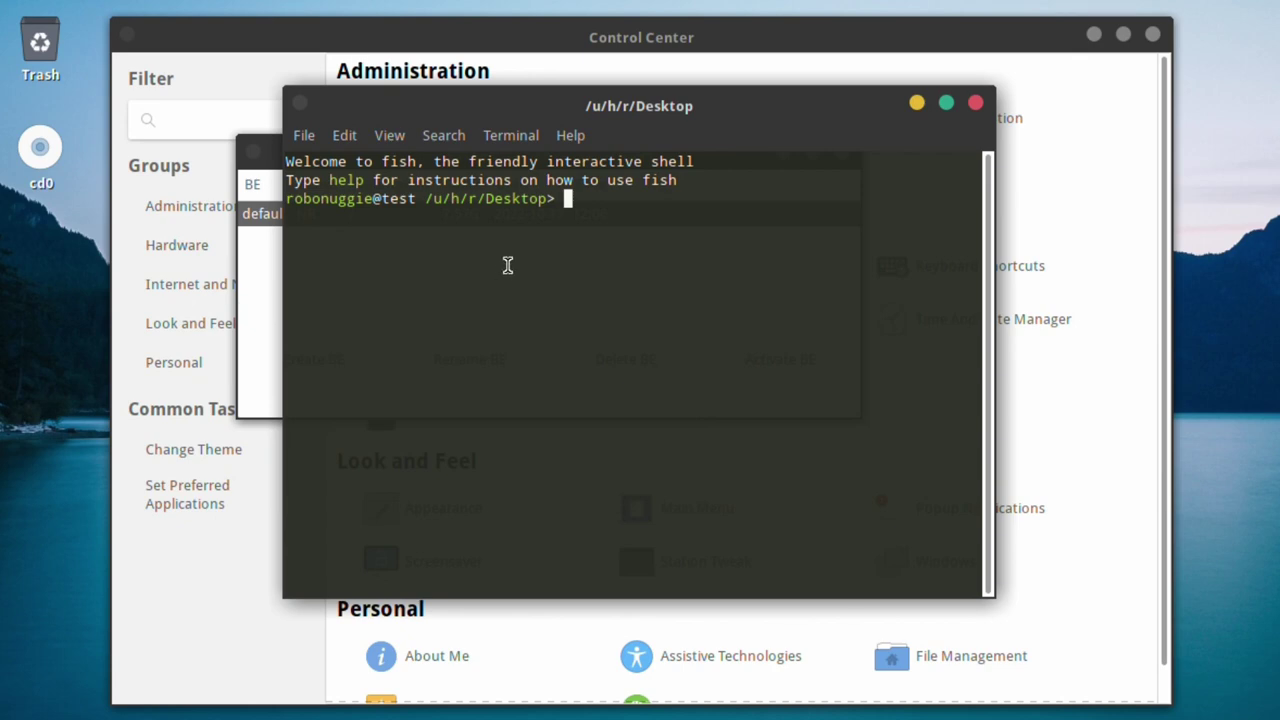
type("sudo bectl list")
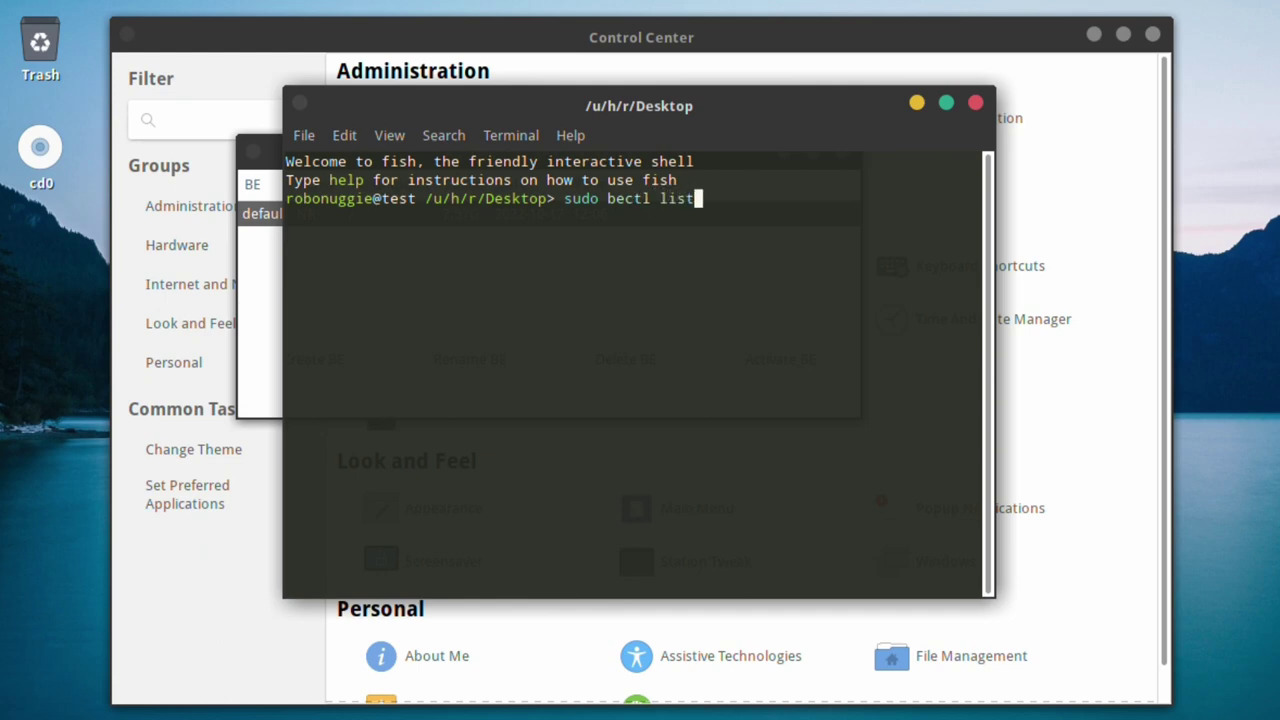
key("Return")
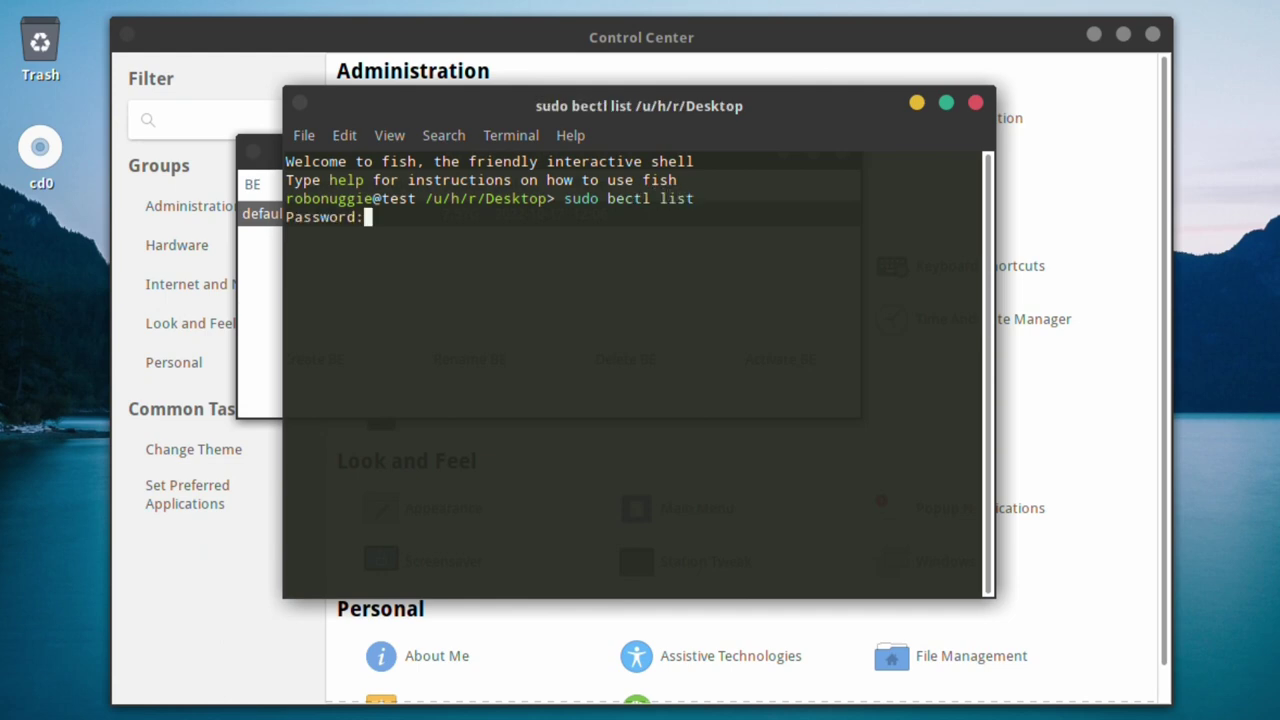
key("Return")
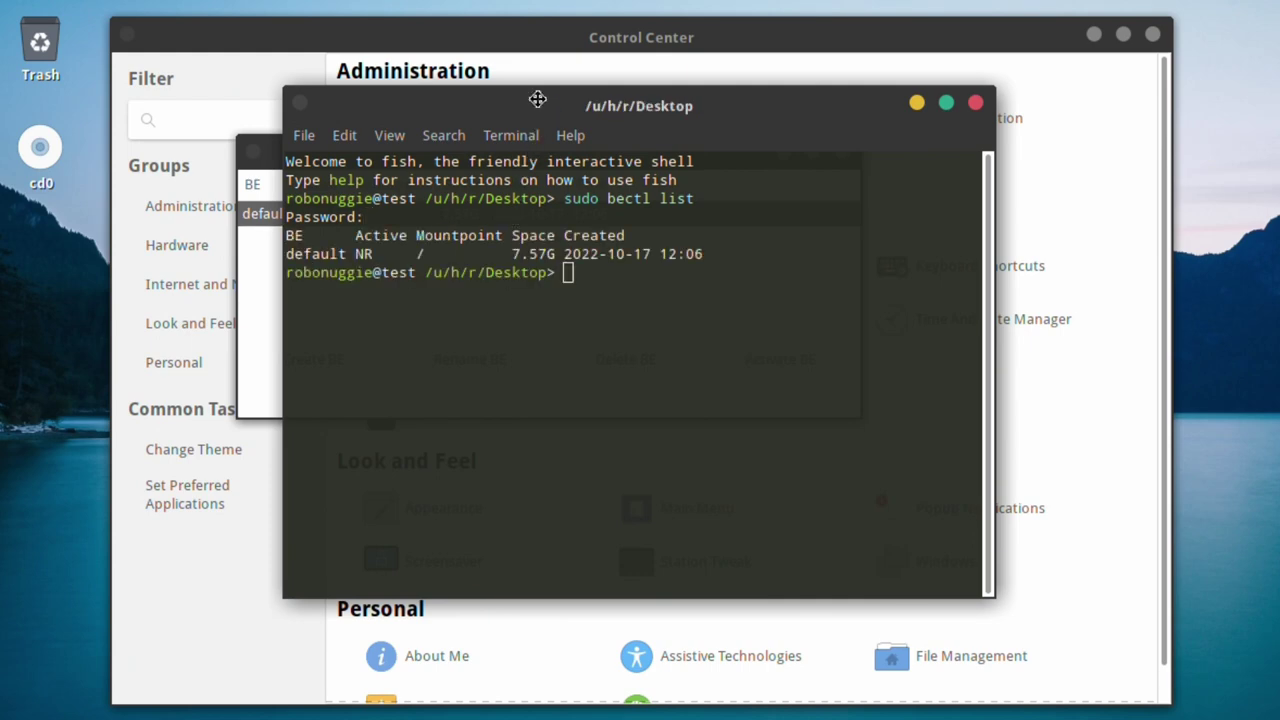
left_click_drag(537, 100, 480, 444)
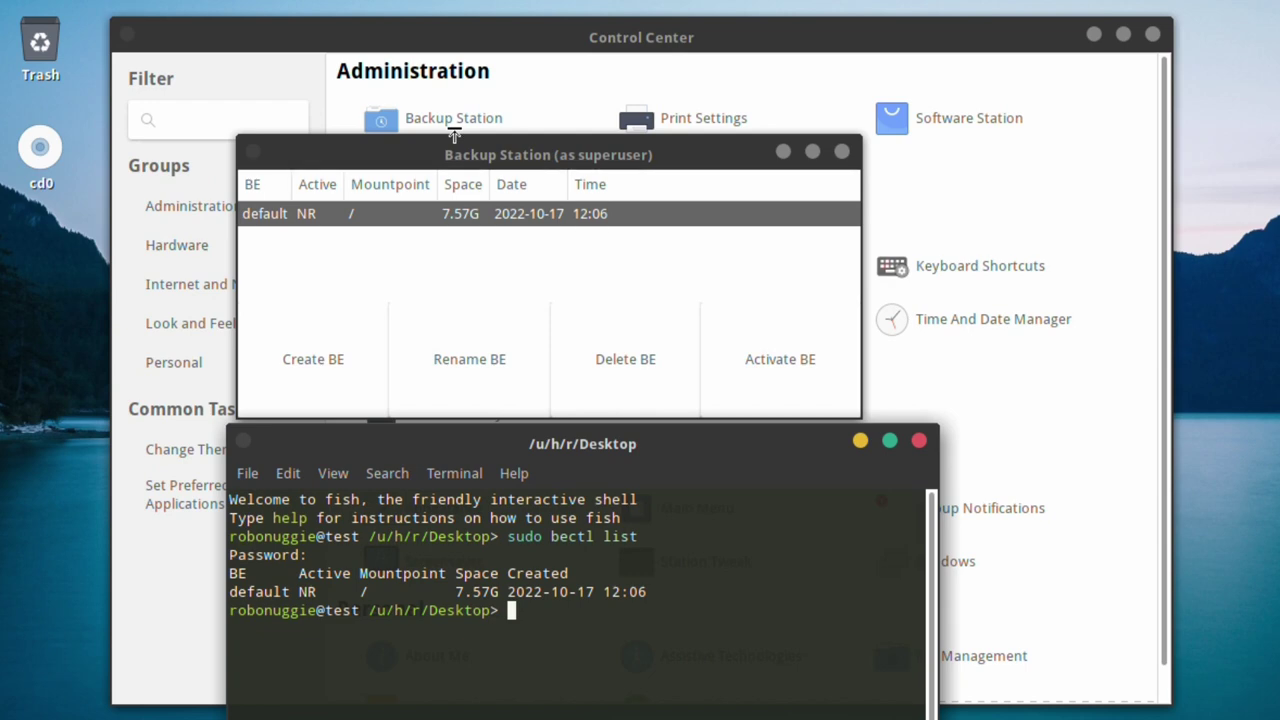
- Create a new boot environment named test1 in Backup Station
left_click(315, 360)
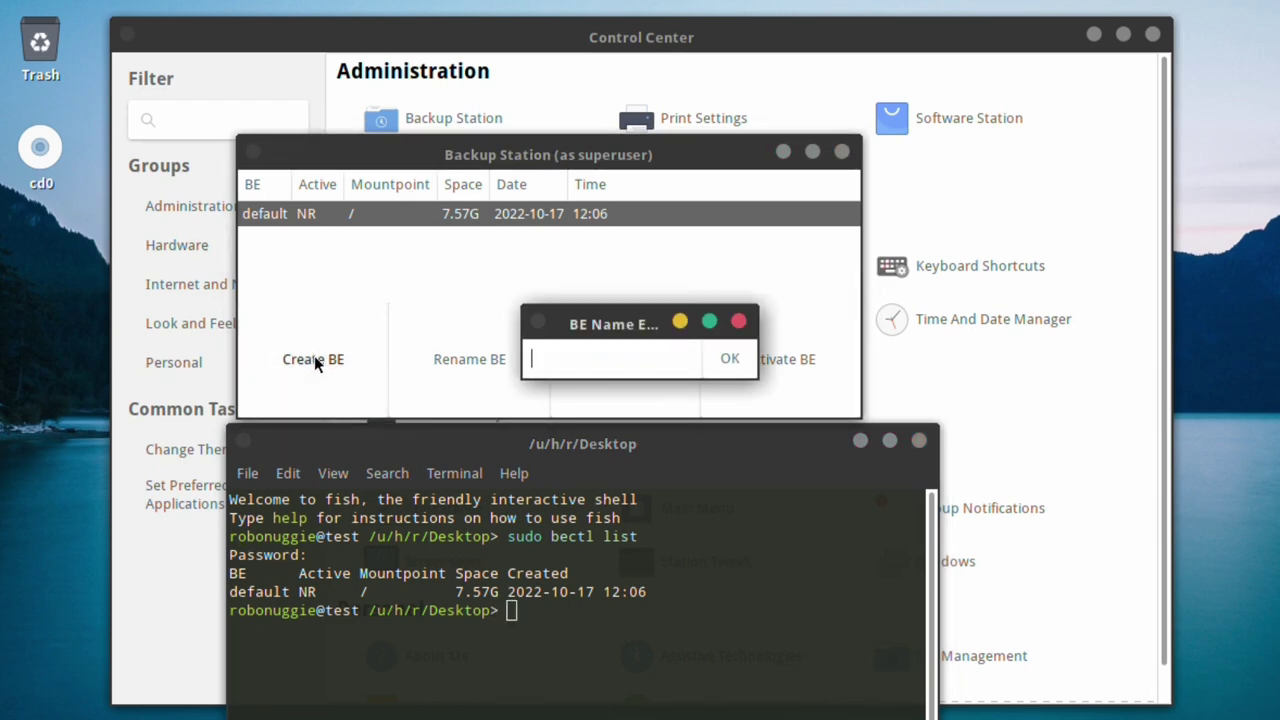
type("test1")
left_click(731, 360)
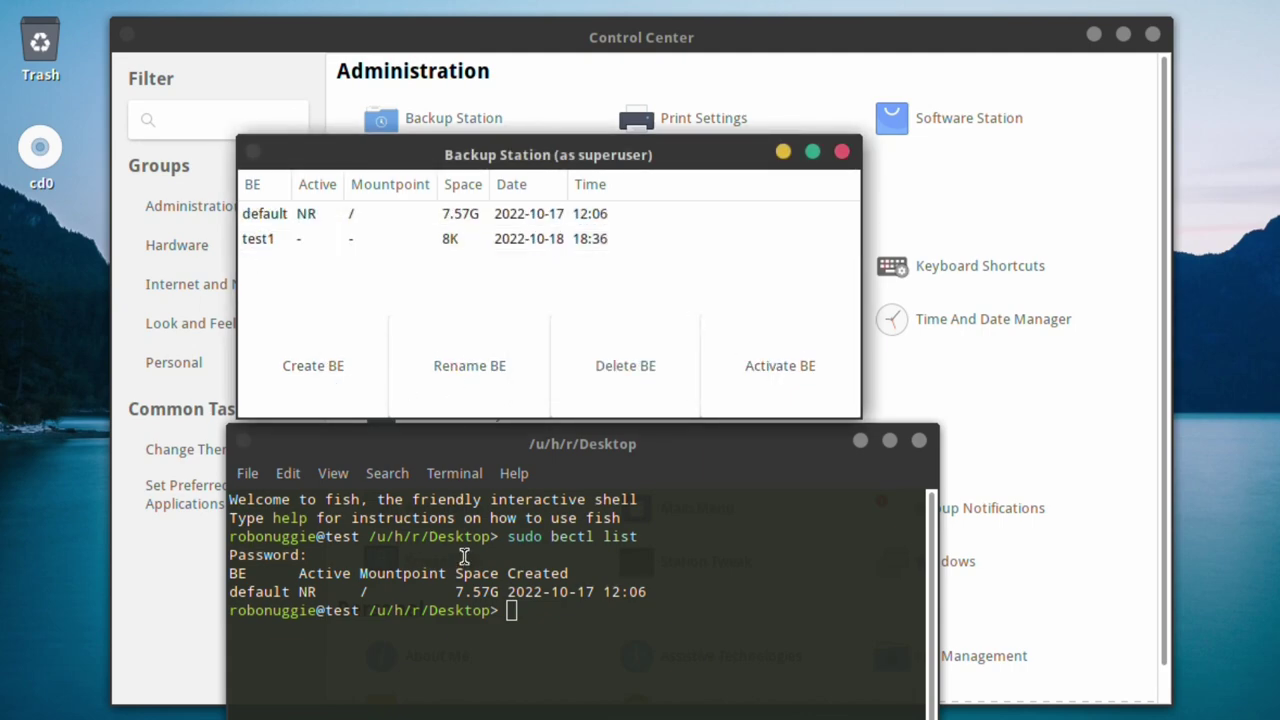
- Rerun 'sudo bectl list' in the terminal to confirm test1 is listed
left_click(480, 597)
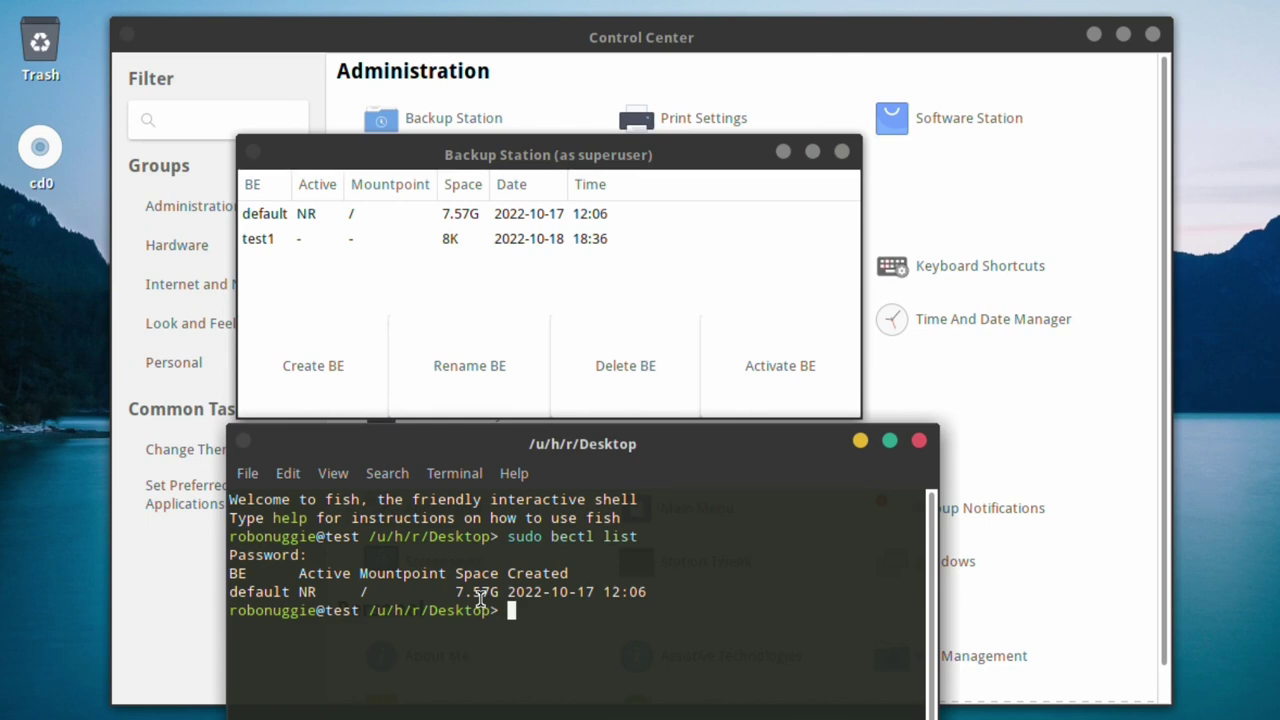
key("Up")
key("Return")
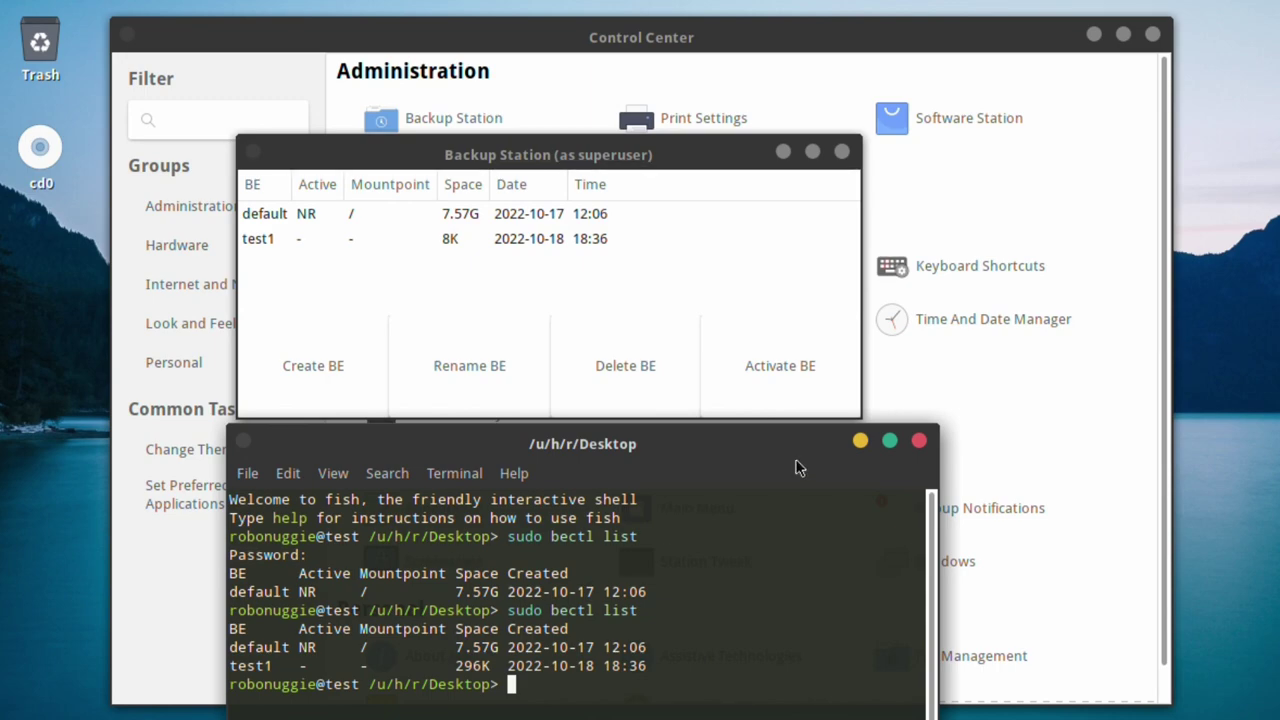
- Rename the test1 boot environment to testest
left_click(250, 238)
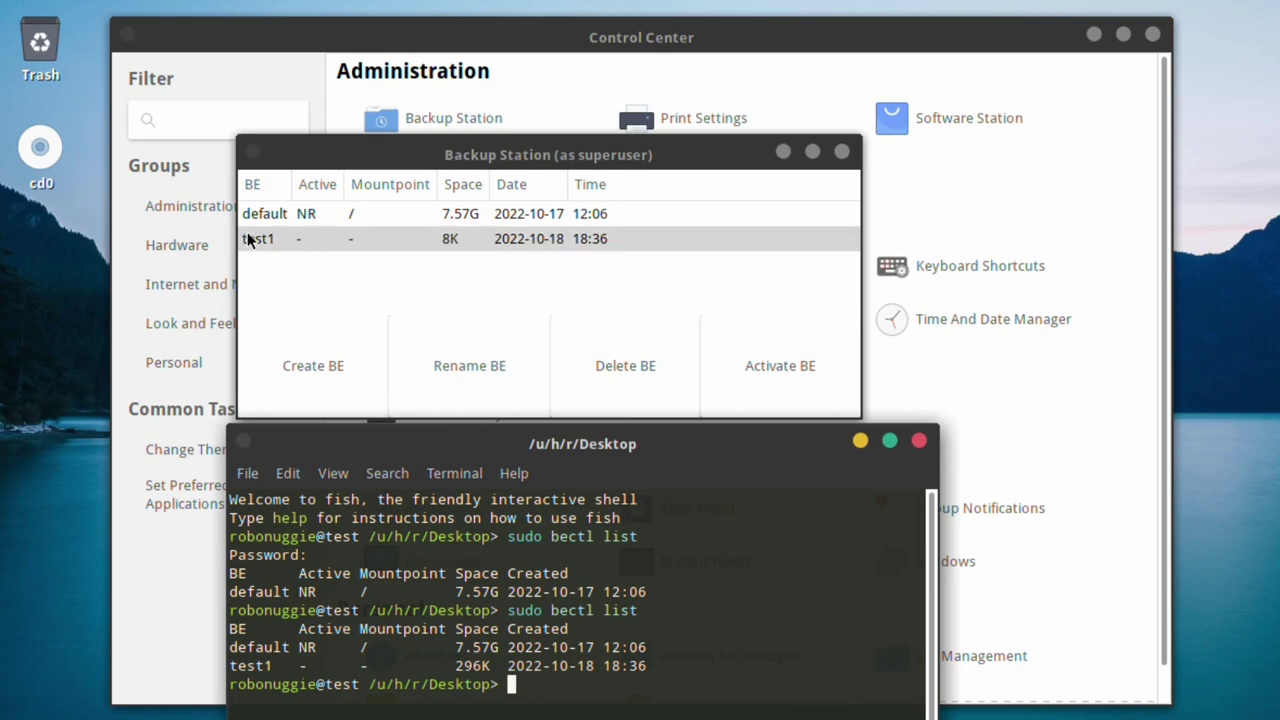
left_click(466, 366)
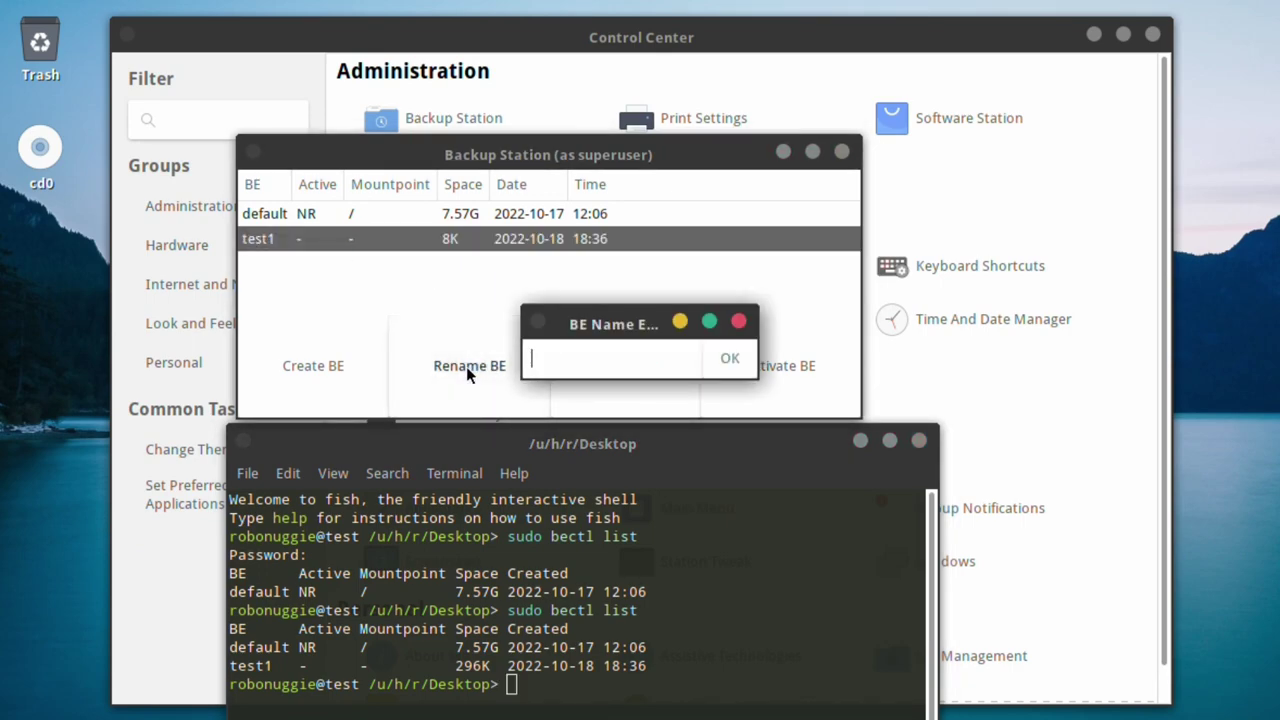
type("testest")
left_click(729, 362)
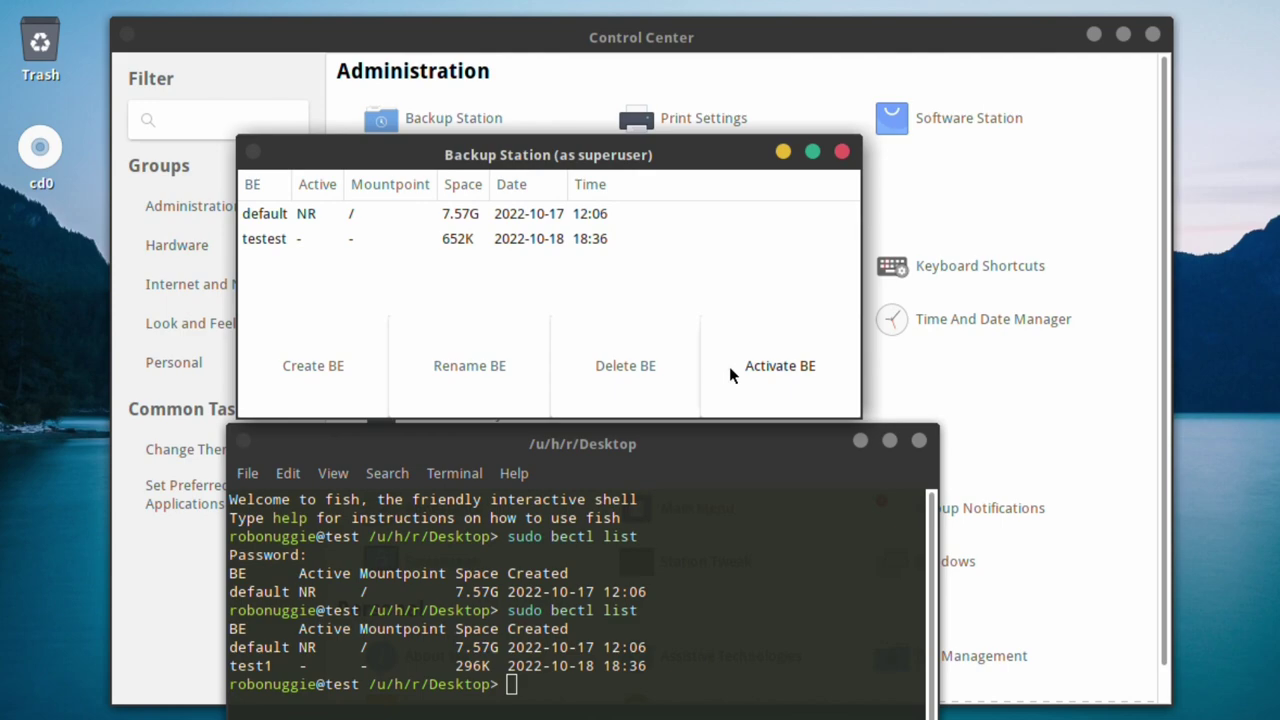
- Delete the testest boot environment and close the terminal window
left_click(265, 242)
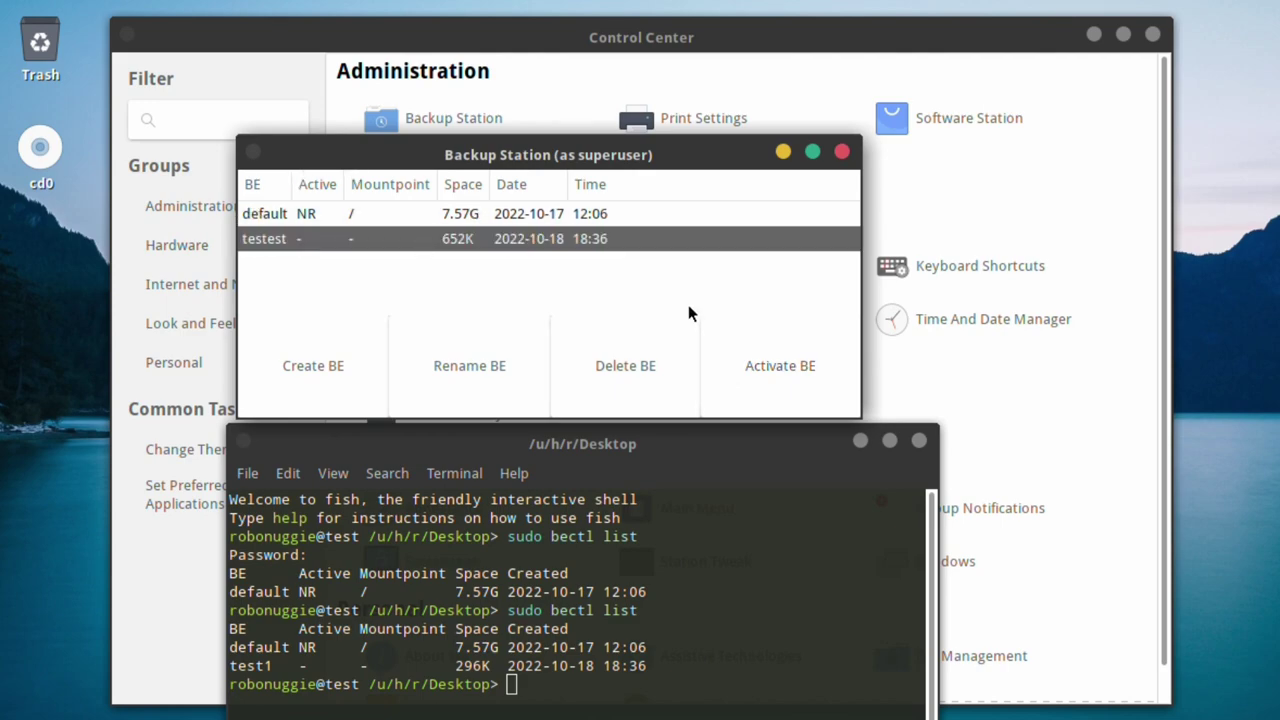
left_click(620, 370)
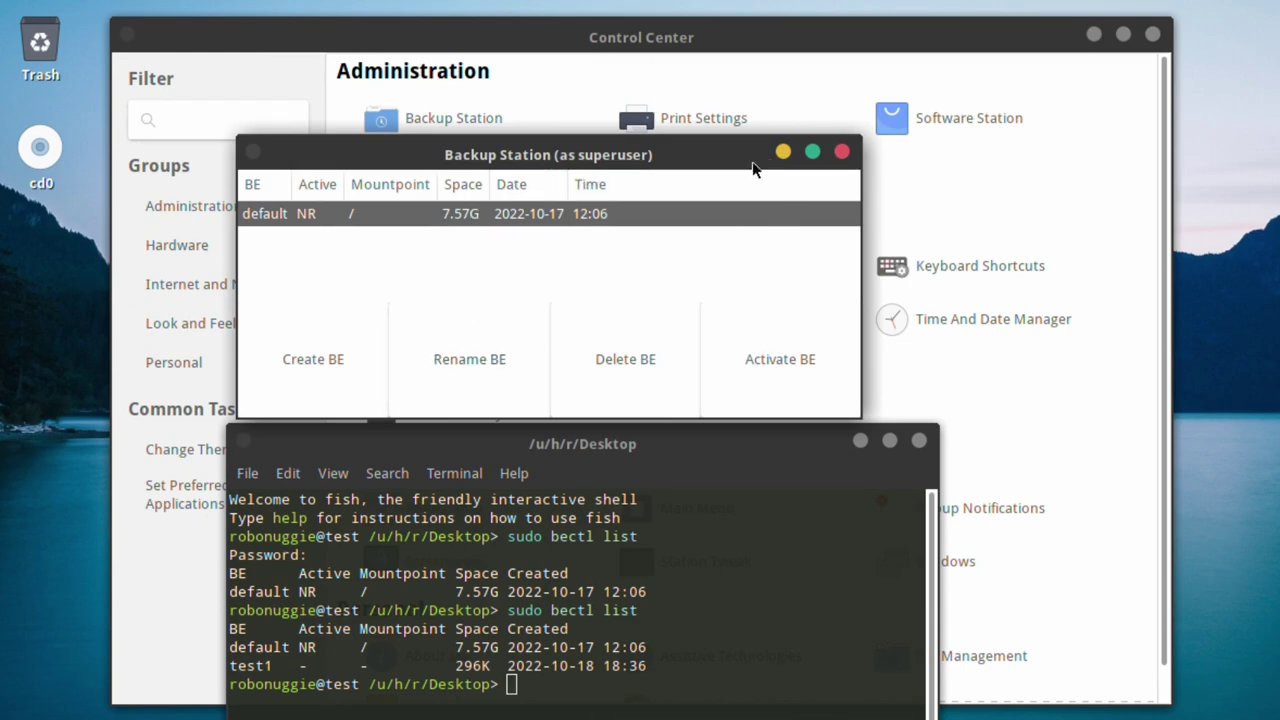
left_click(919, 440)
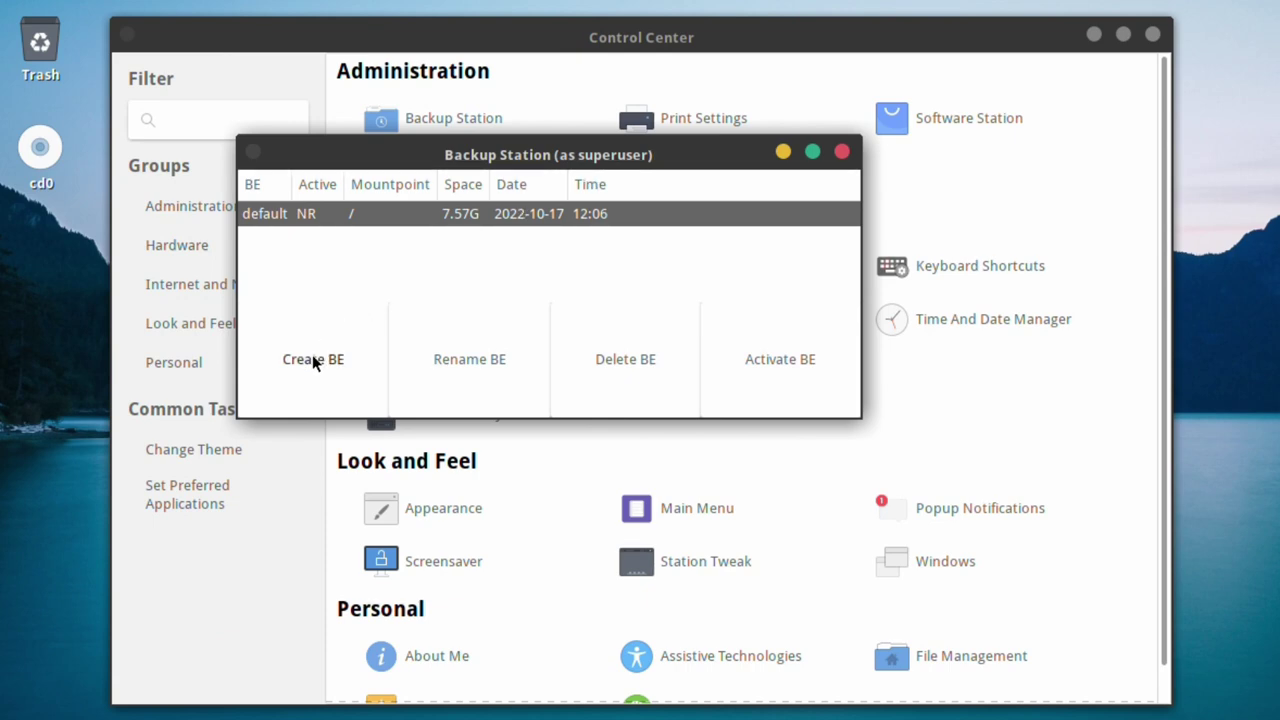
- Move Backup Station lower on screen and bring Control Center to the front
left_click_drag(561, 156, 586, 286)
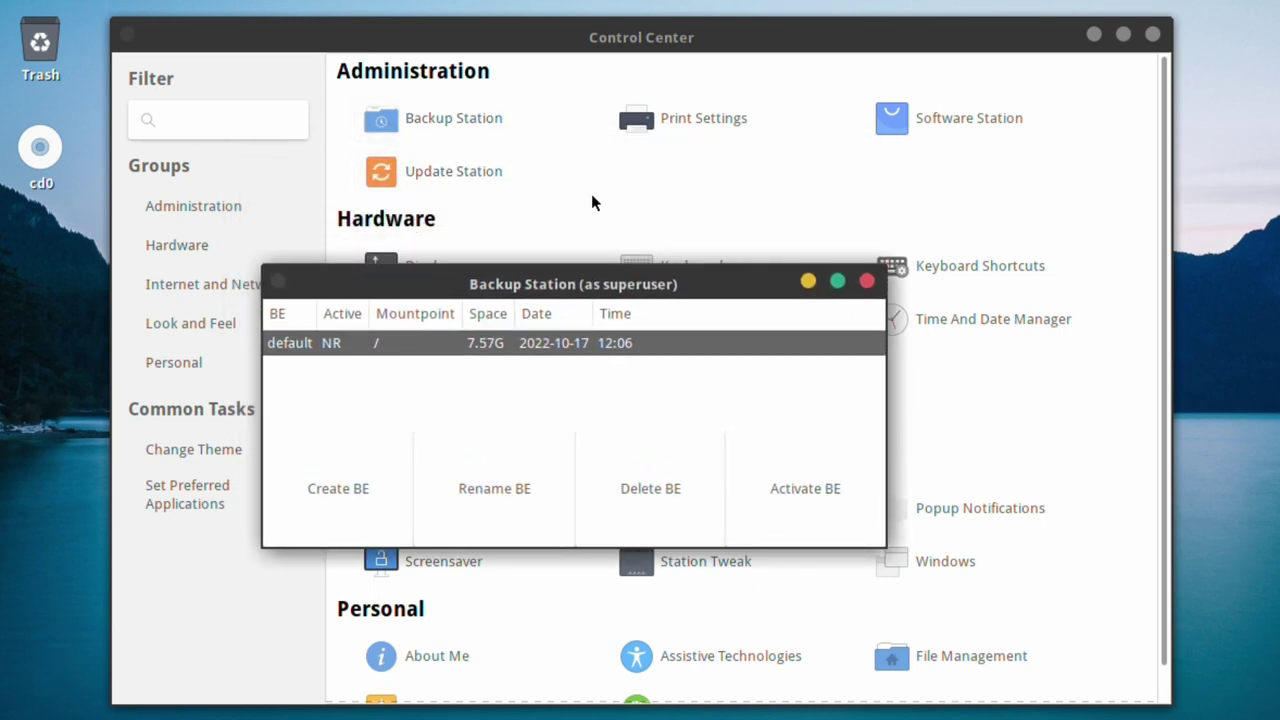
left_click(454, 183)
left_click_drag(640, 282, 681, 508)
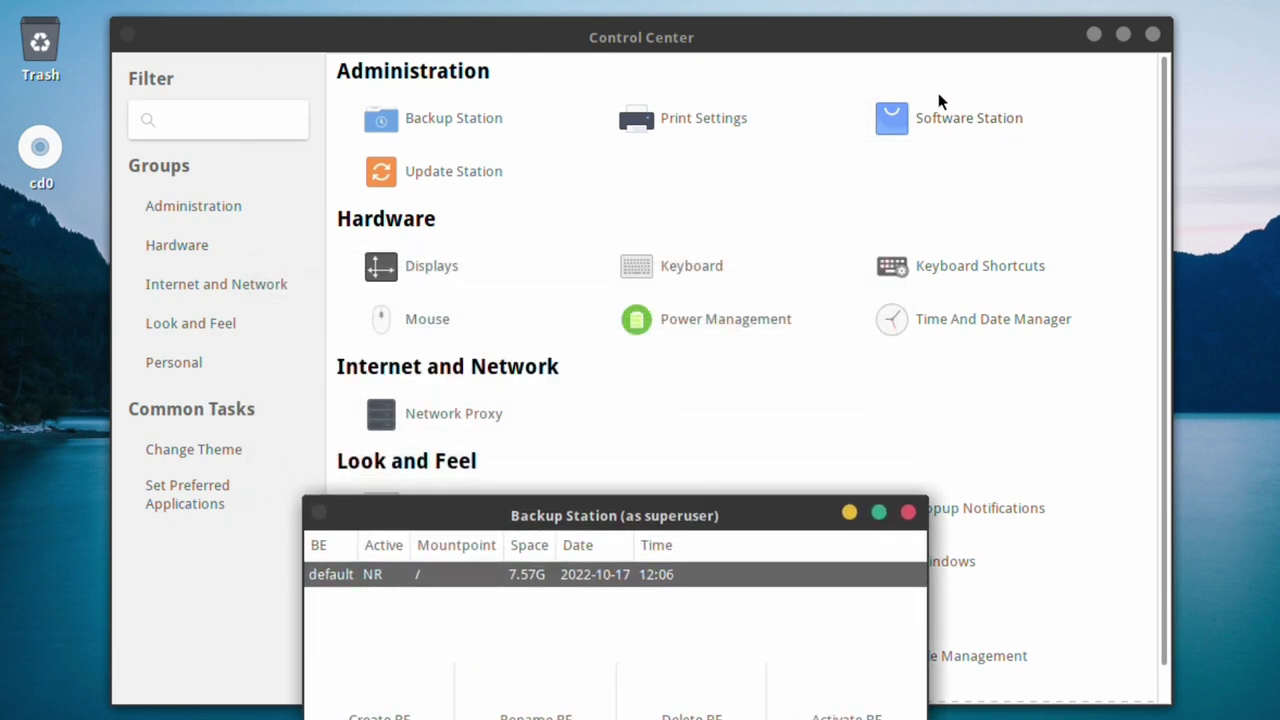
- Launch Software Station with the account password and dismiss the 'No update available' and 'Something Is Wrong' notices
left_click(916, 134)
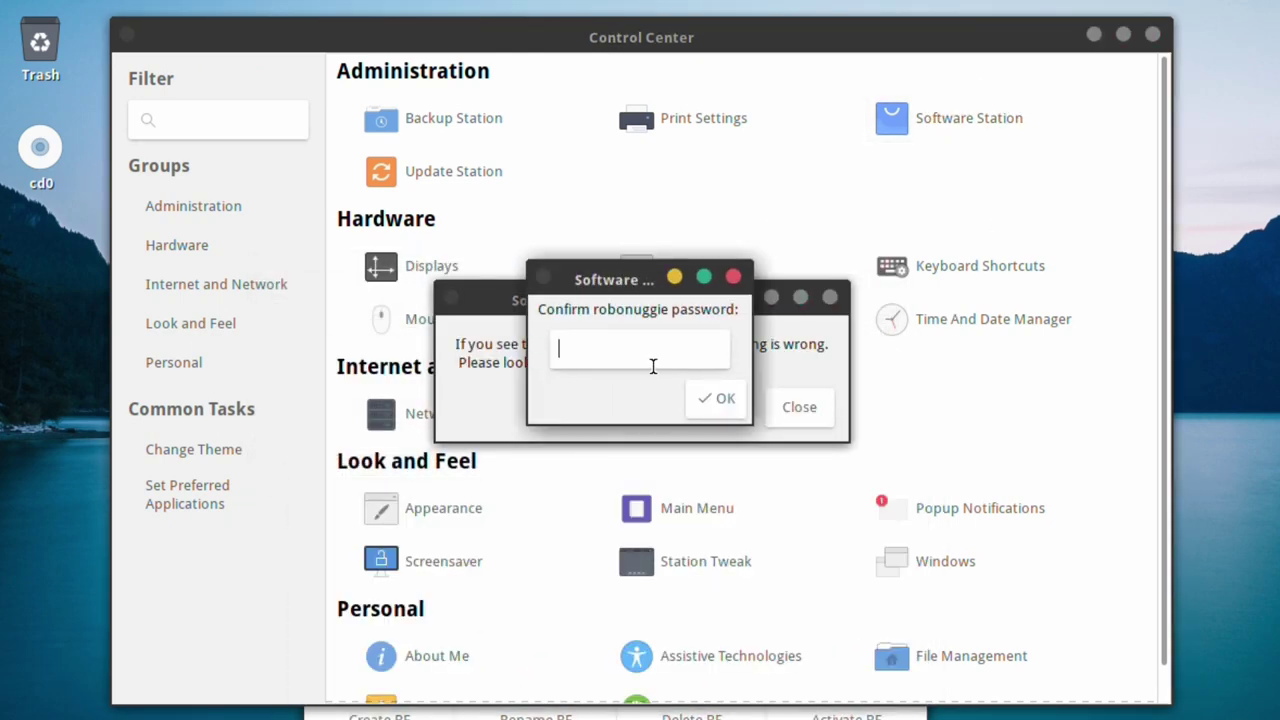
type("•")
key("Return")
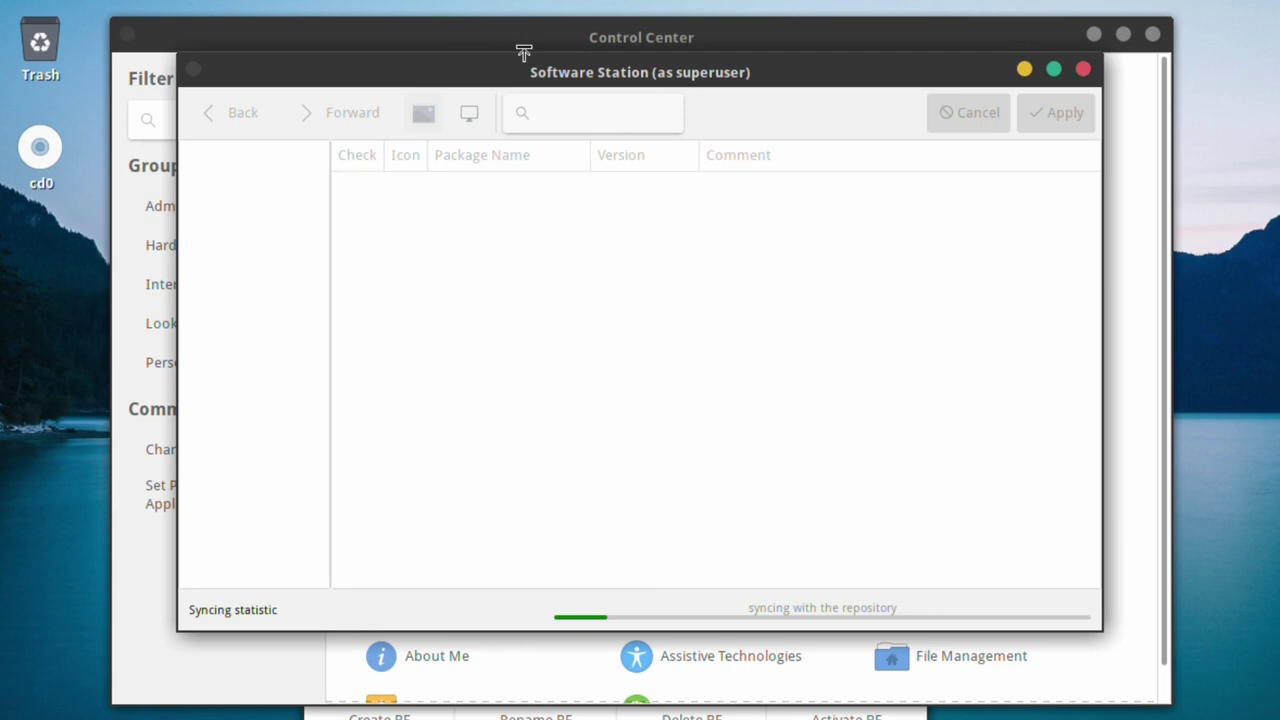
left_click_drag(523, 51, 295, 0)
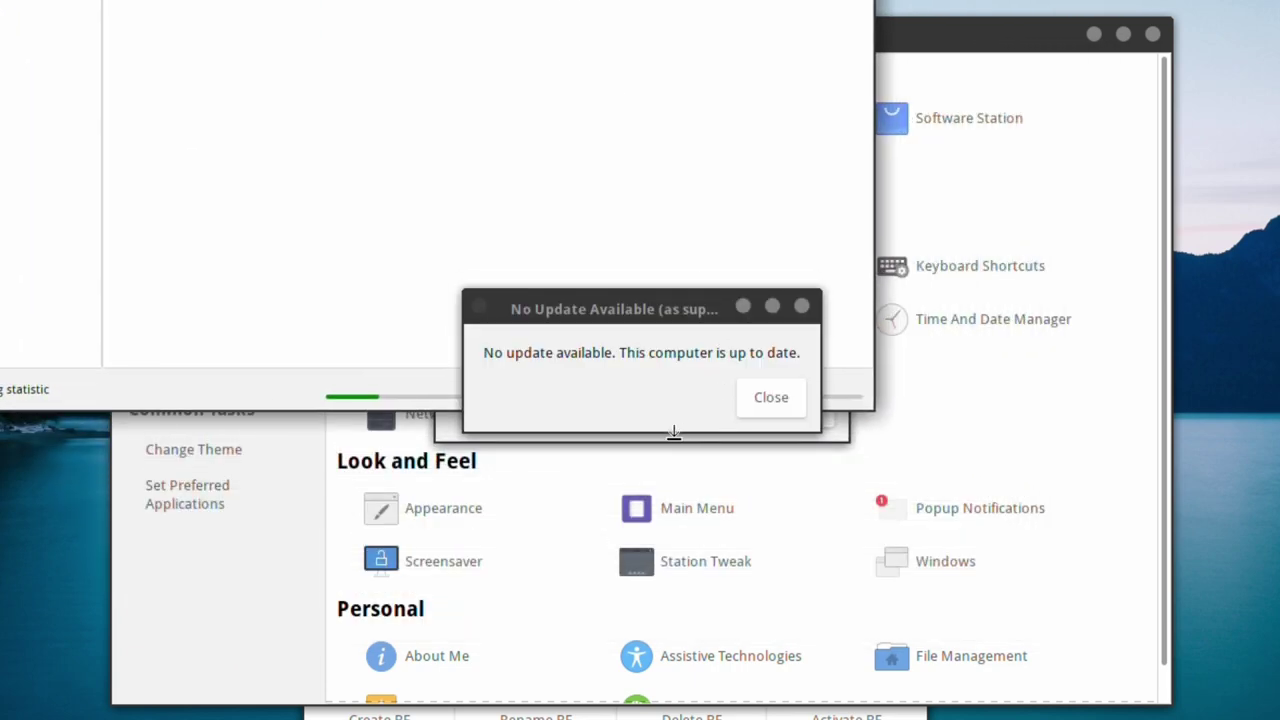
left_click(761, 408)
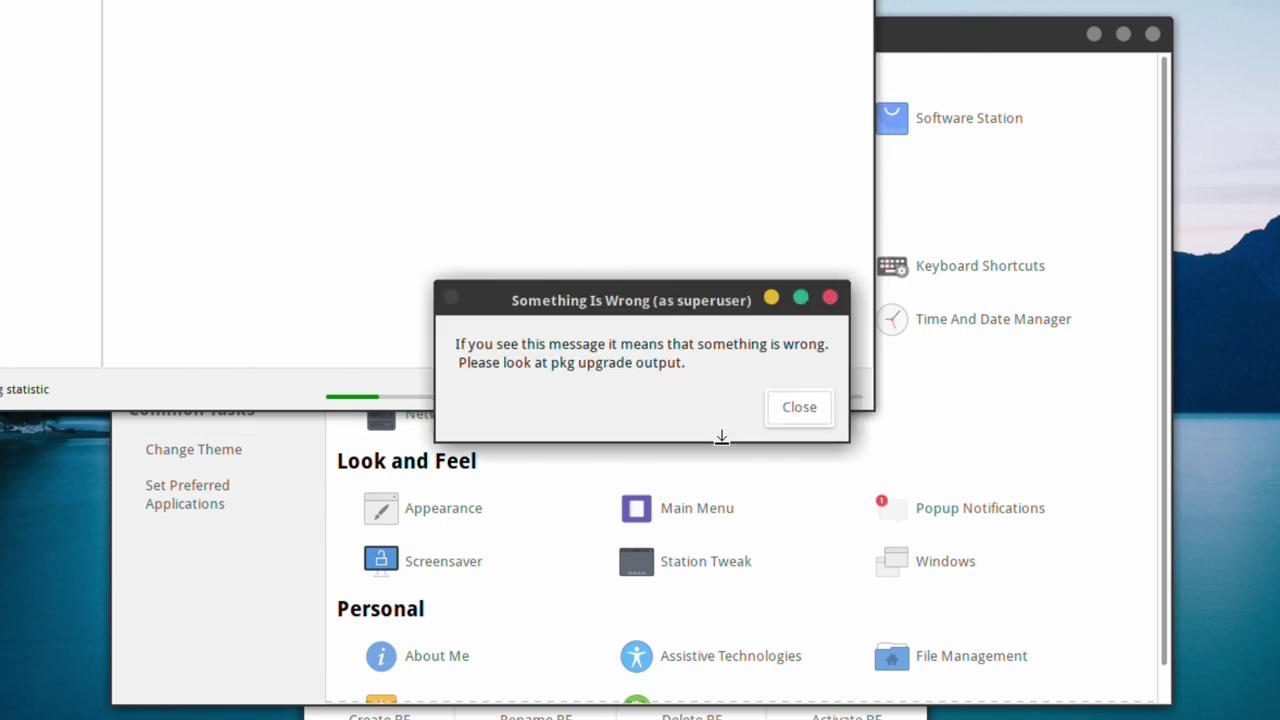
left_click(817, 417)
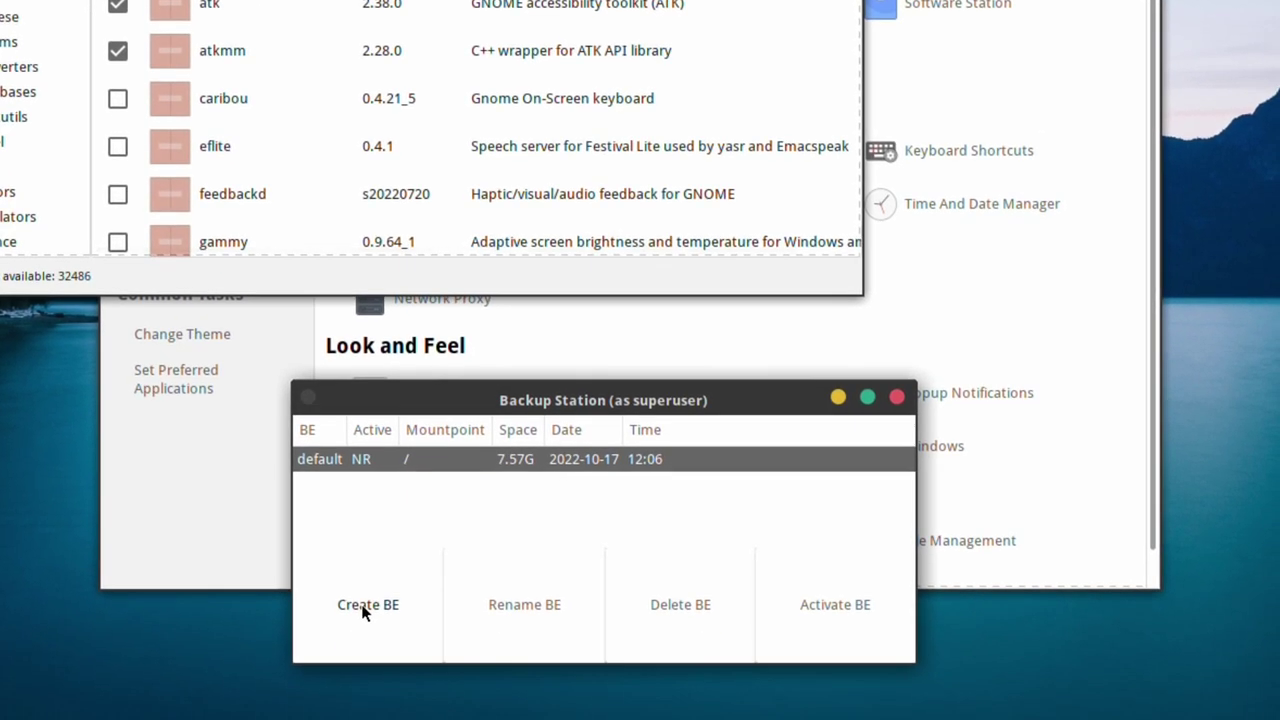
- Create a new boot environment named preupdate in Backup Station
left_click(363, 607)
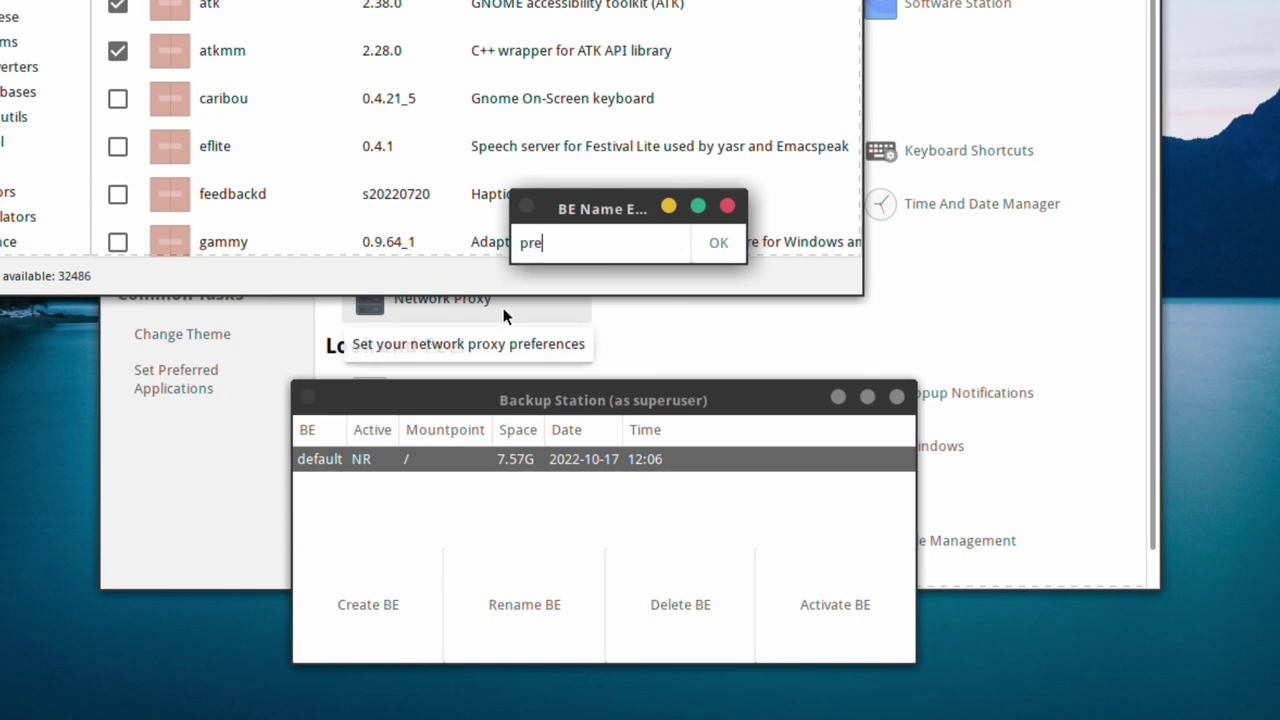
type("preupdate")
left_click(716, 243)
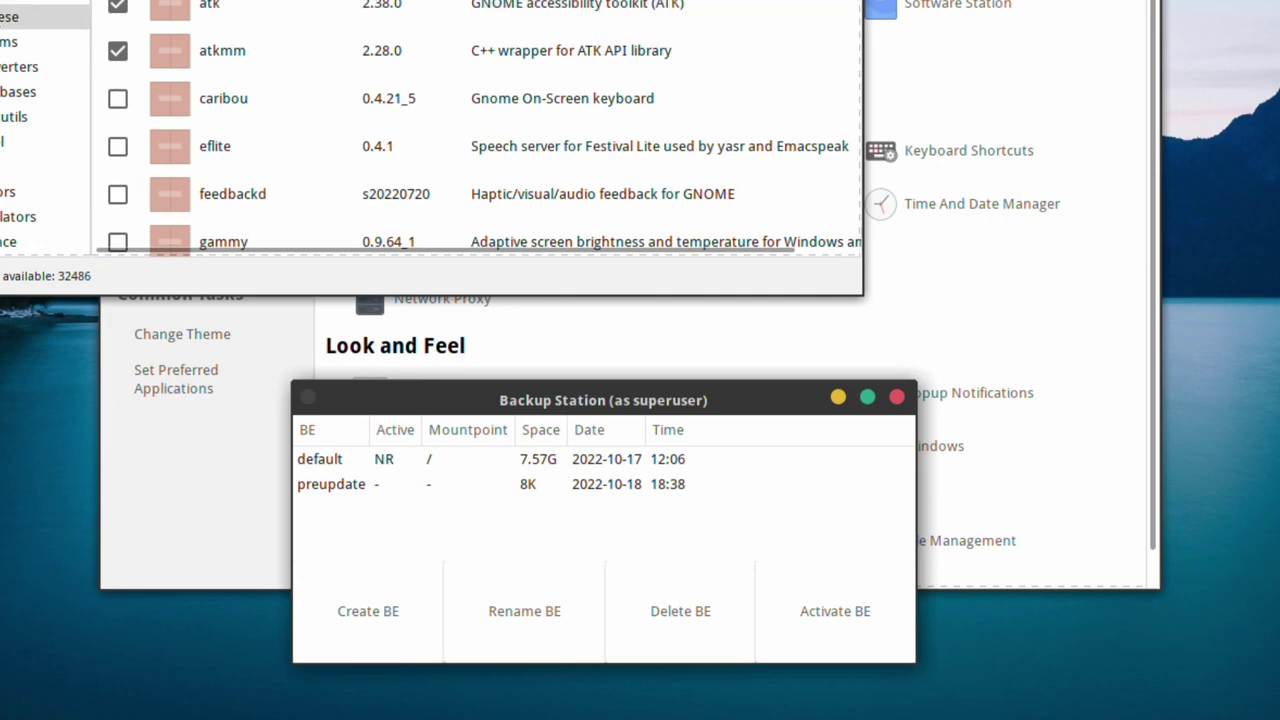
left_click(155, 7)
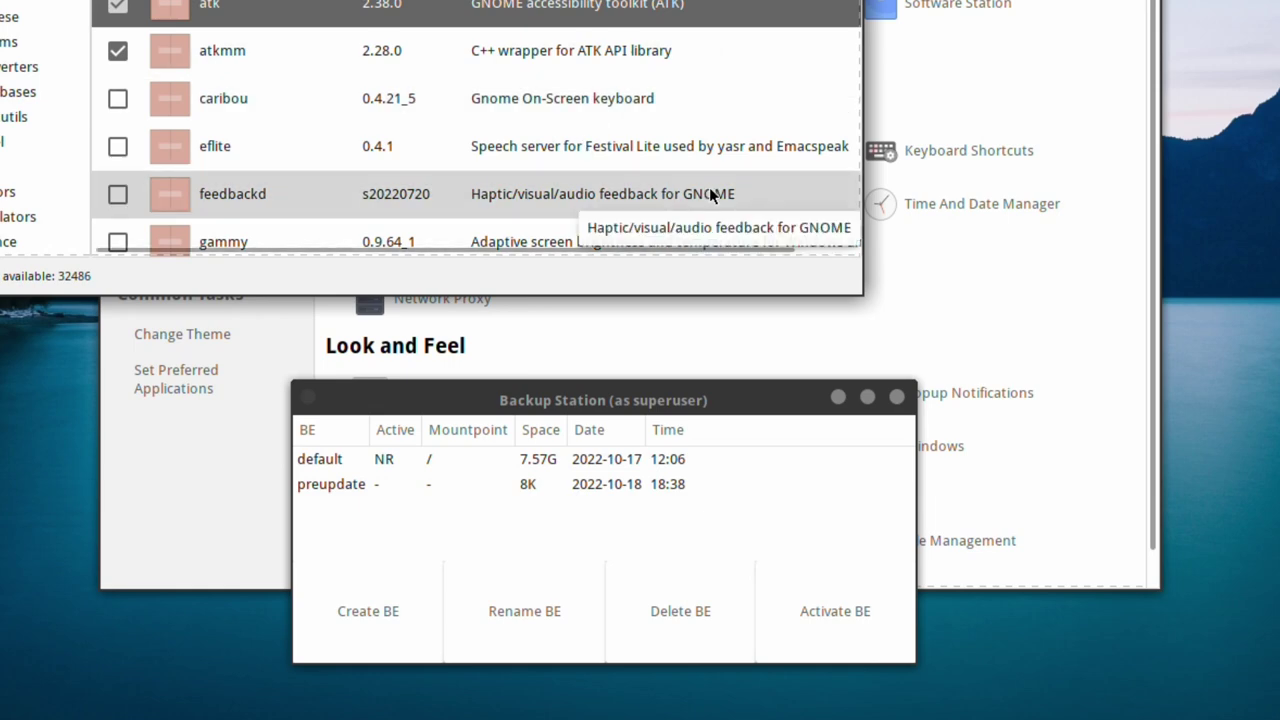
- Delete the preupdate boot environment and close Backup Station
left_click(351, 485)
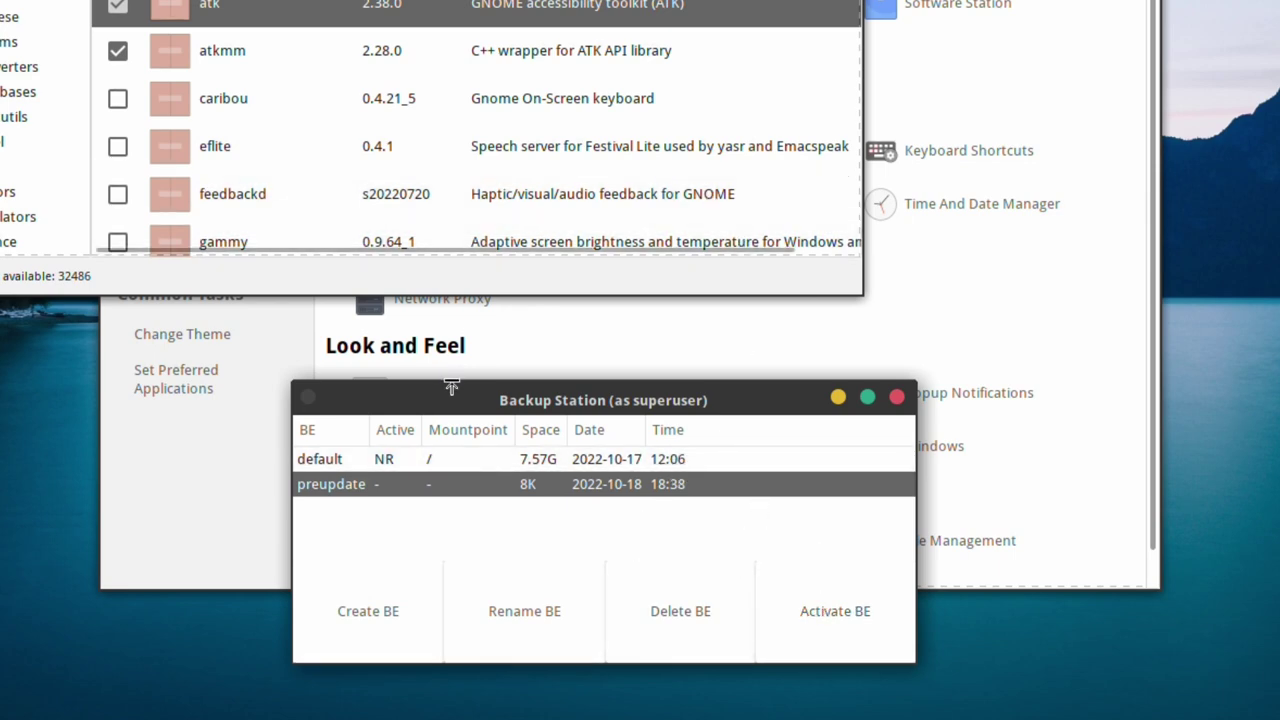
left_click(689, 609)
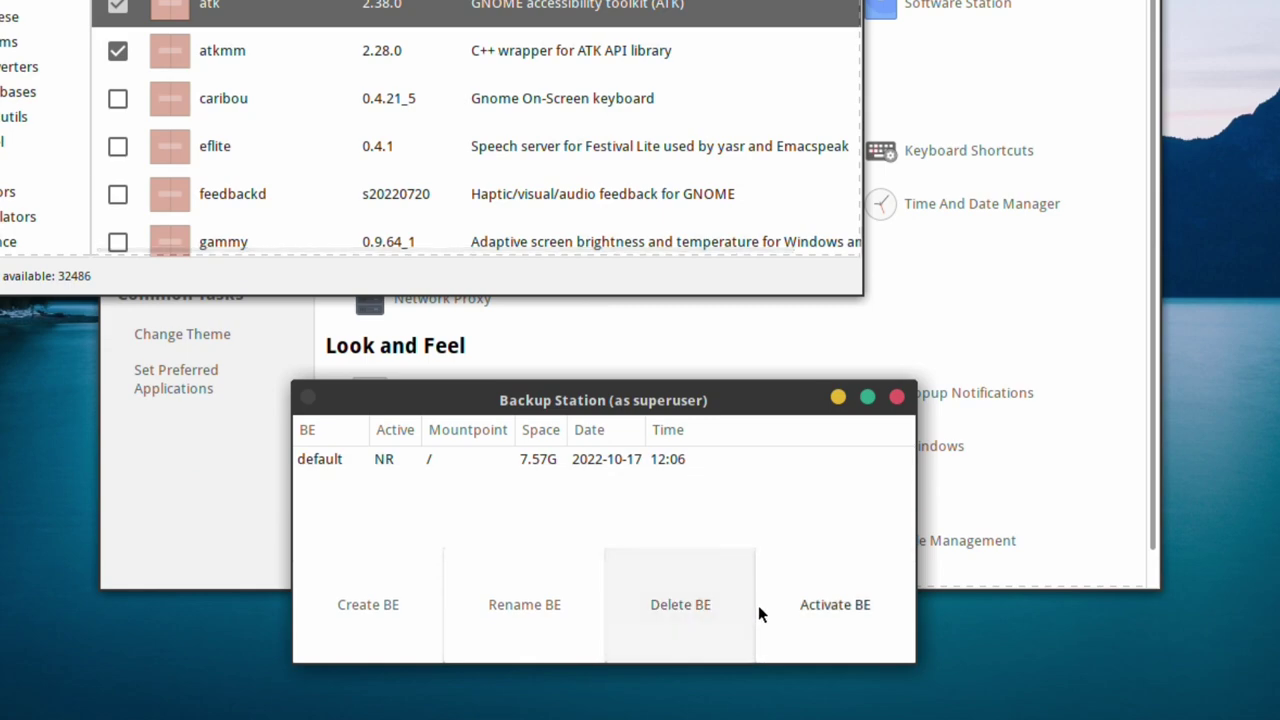
left_click(898, 397)
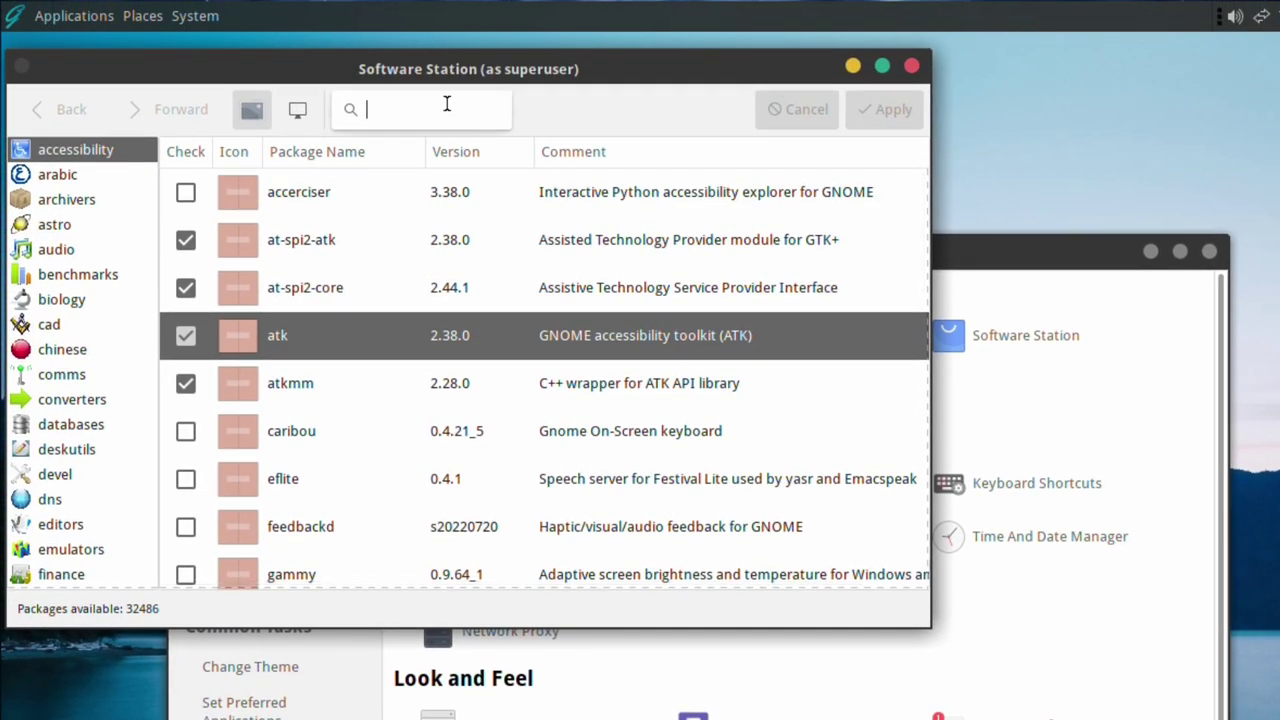
- Search Software Station for 'libre' and tick en_GB-libreoffice for installation
type("libre")
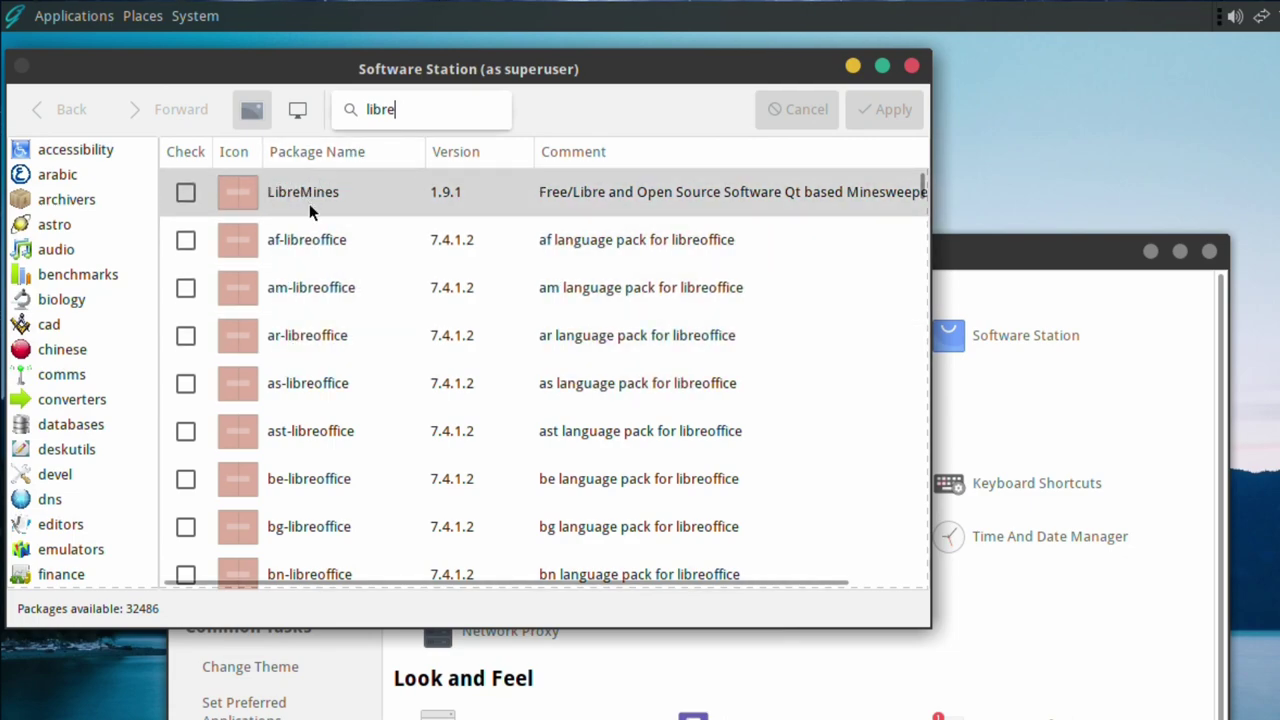
scroll(372, 370, "down", 2)
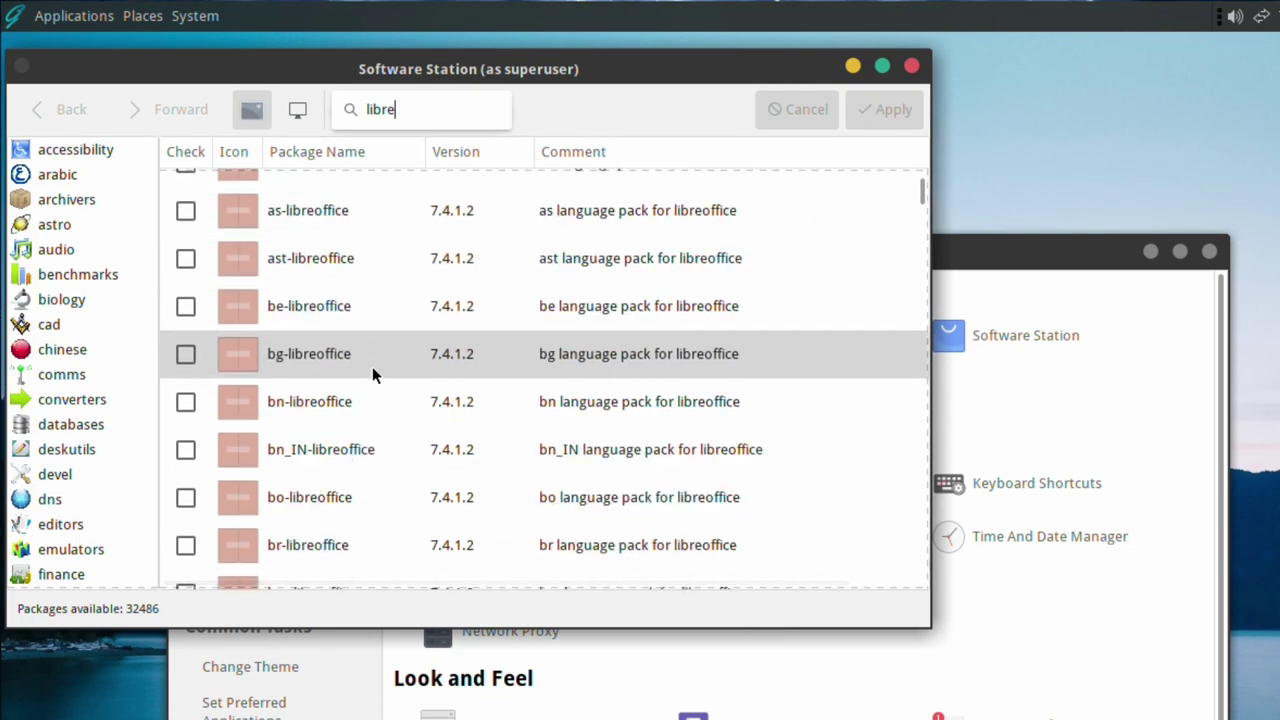
scroll(308, 540, "down", 6)
scroll(308, 540, "down", 3)
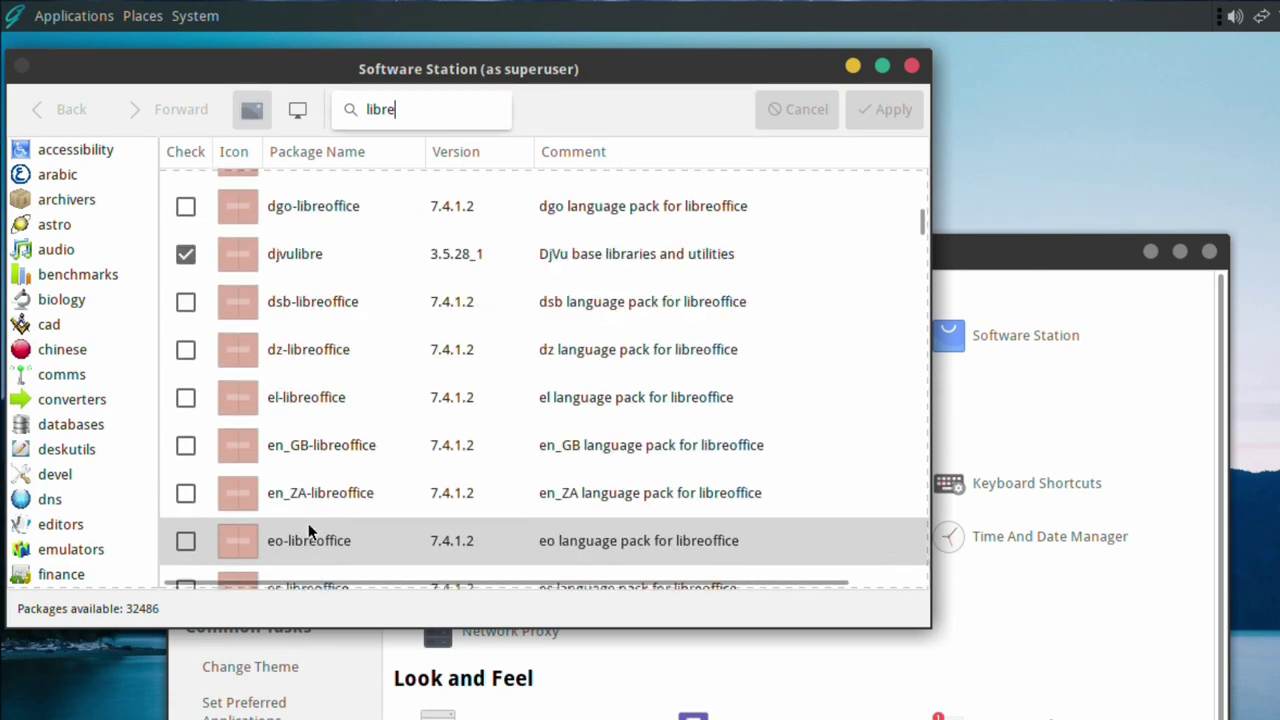
left_click(182, 446)
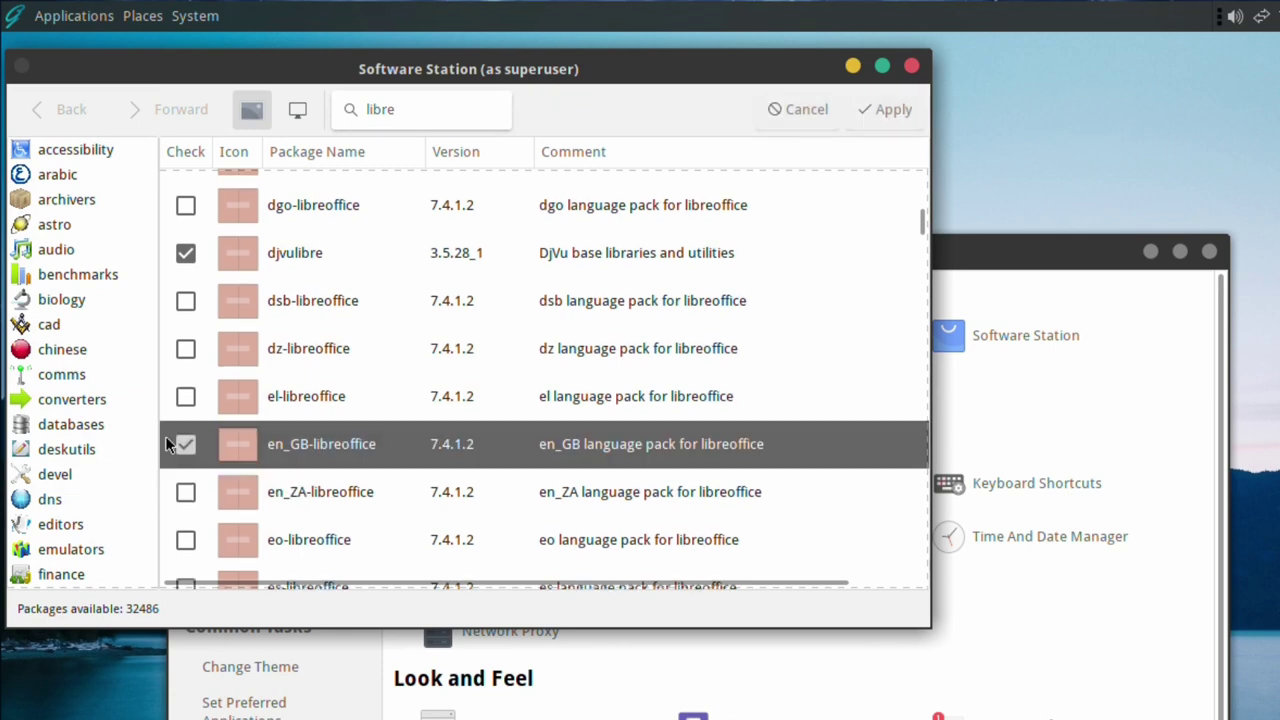
- Apply the selection and confirm installing en_GB-libreoffice with its 55 new packages
left_click(878, 112)
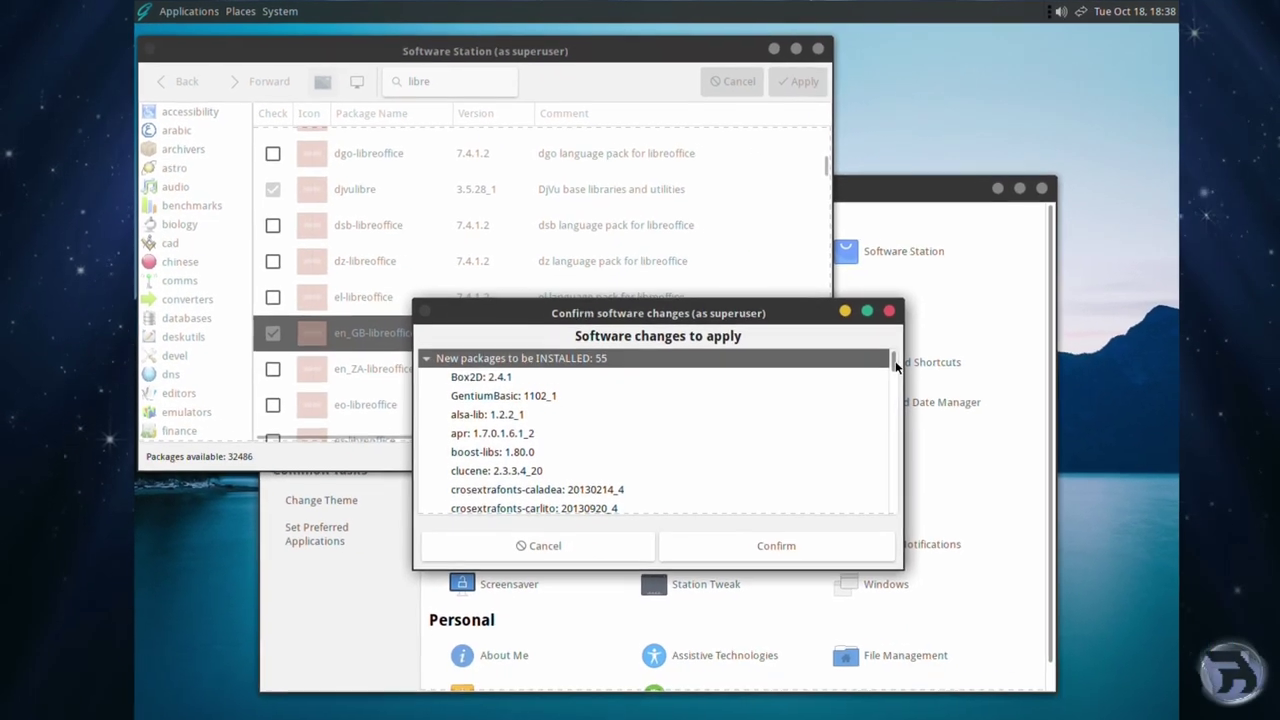
scroll(987, 674, "down", 10)
scroll(826, 370, "up", 10)
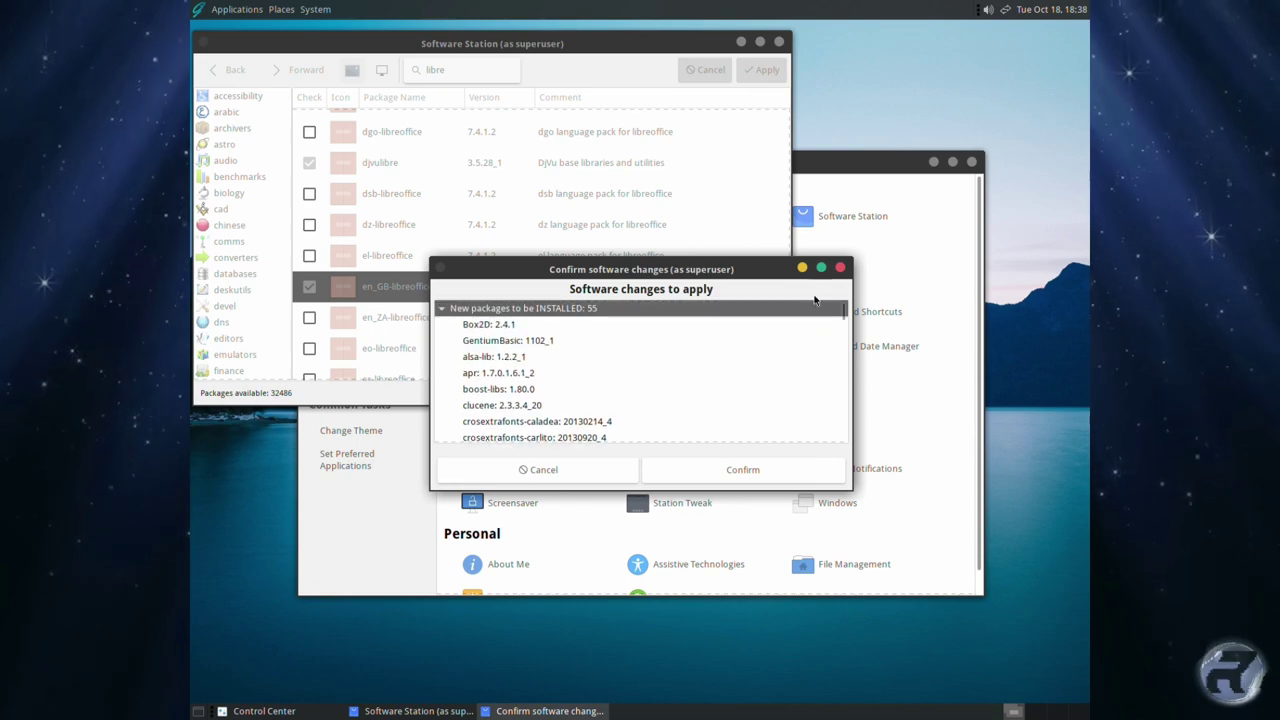
left_click(730, 469)
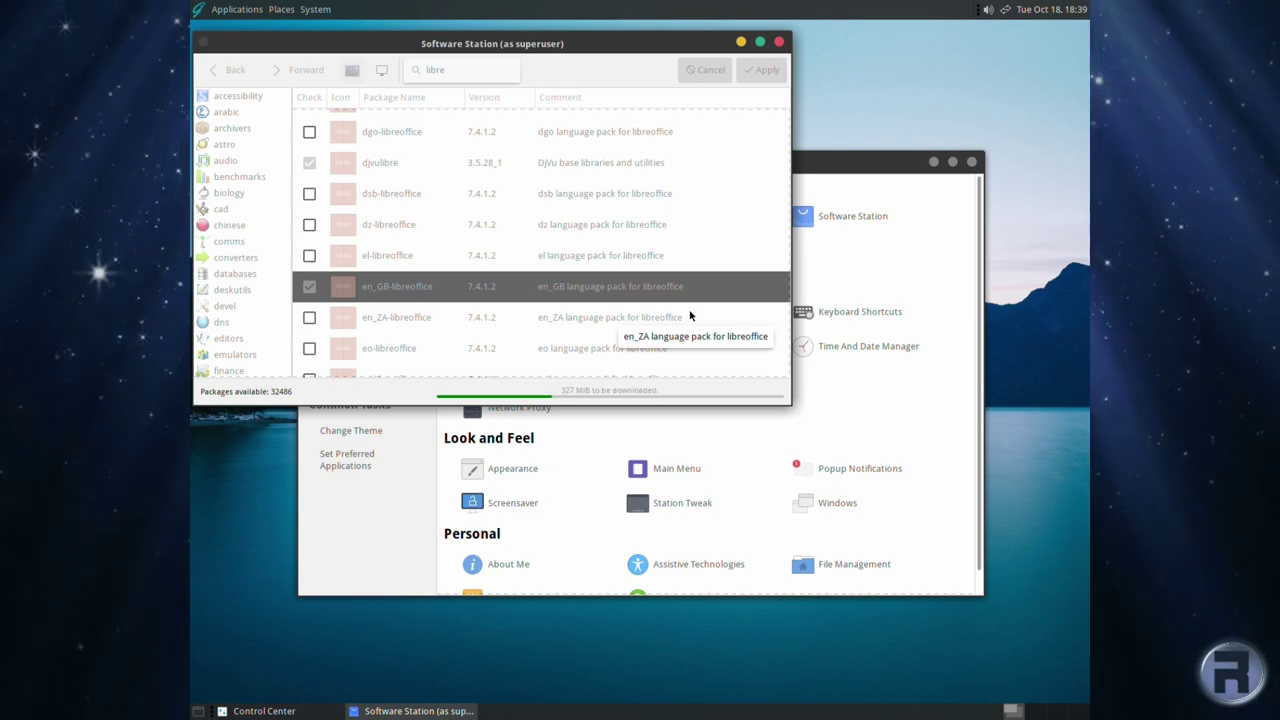
- Open Print Settings from Control Center, see no printers configured, and close it
left_click(819, 188)
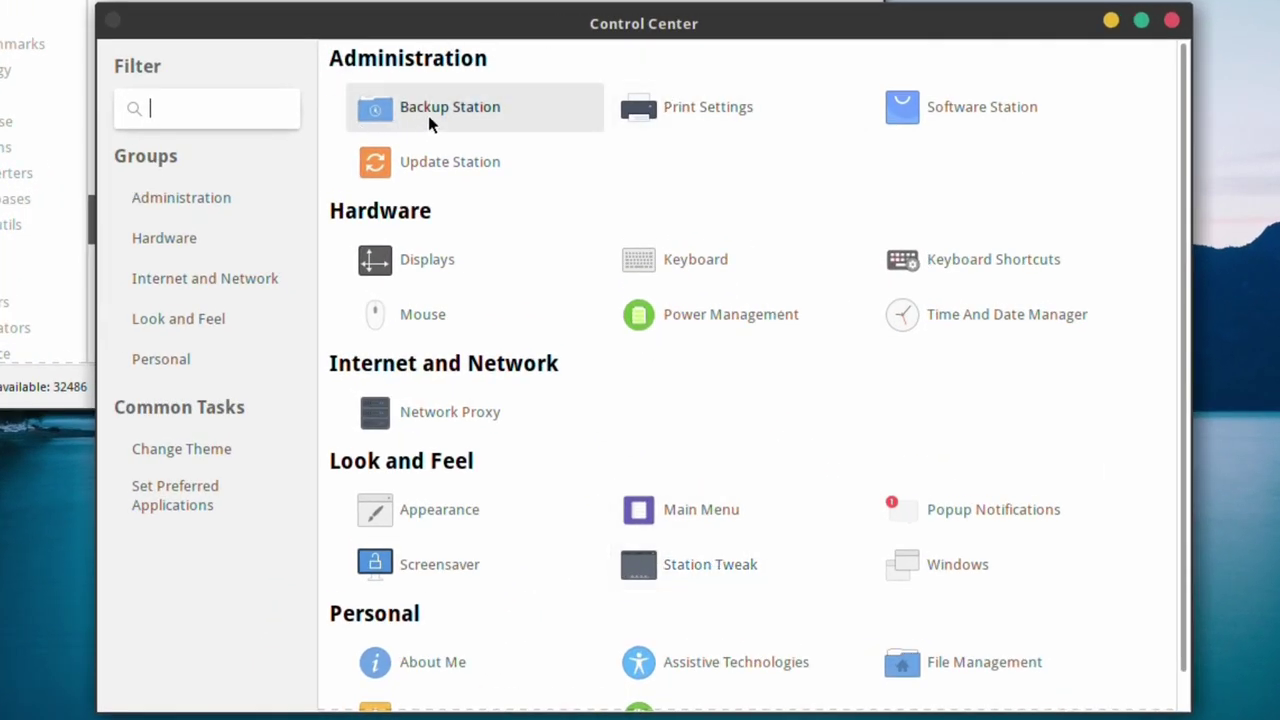
left_click(704, 111)
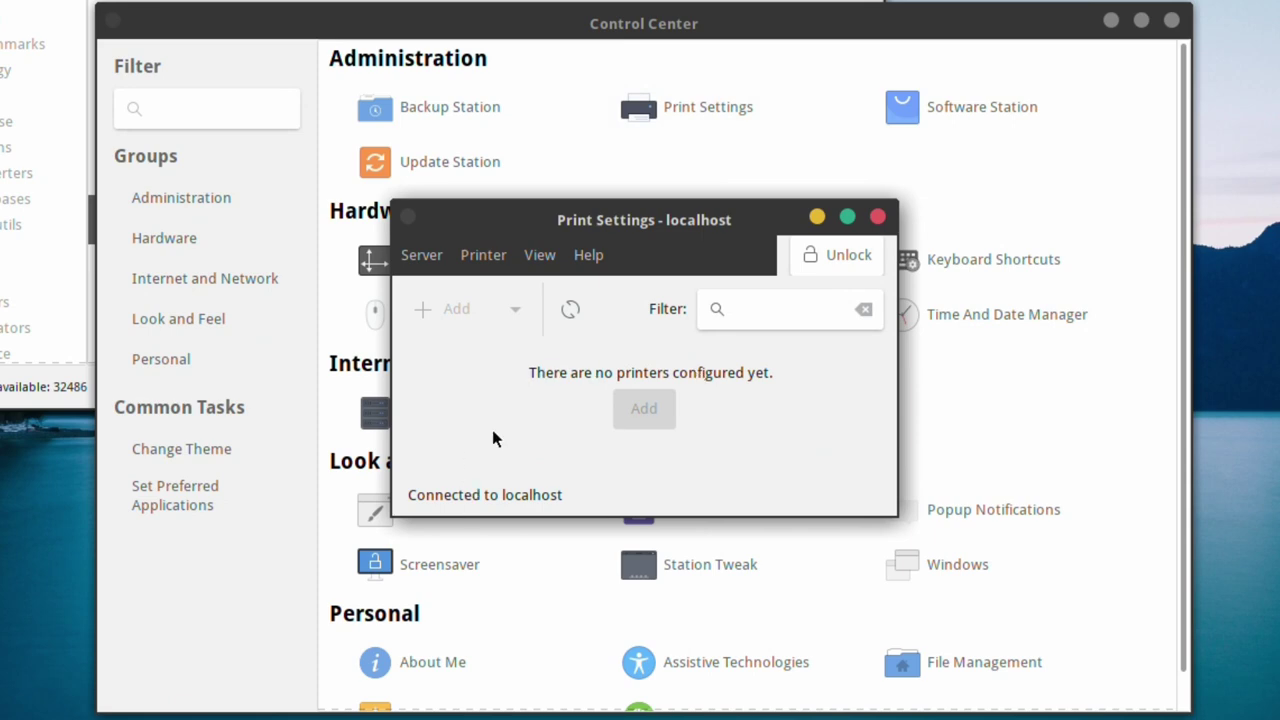
left_click(879, 214)
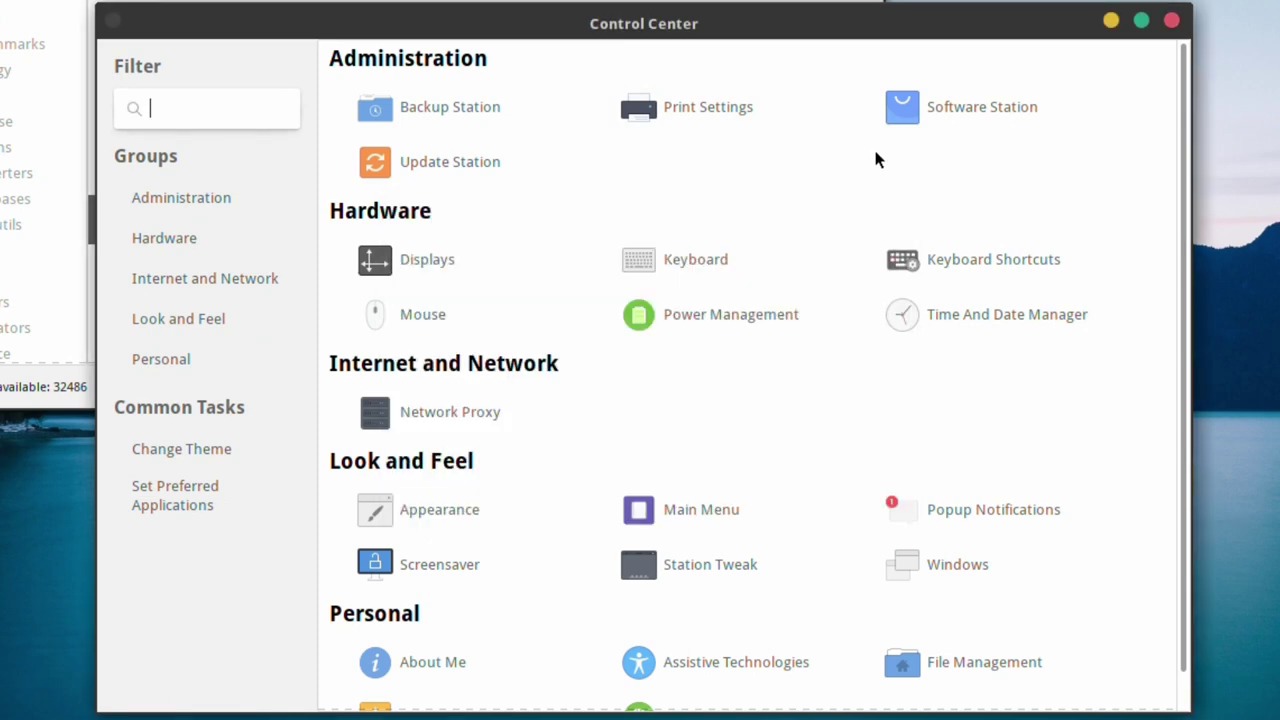
- Close Monitor Preferences, then browse the Keyboard Layouts, Accessibility, Mouse Keys and Typing Break tabs
left_click(393, 261)
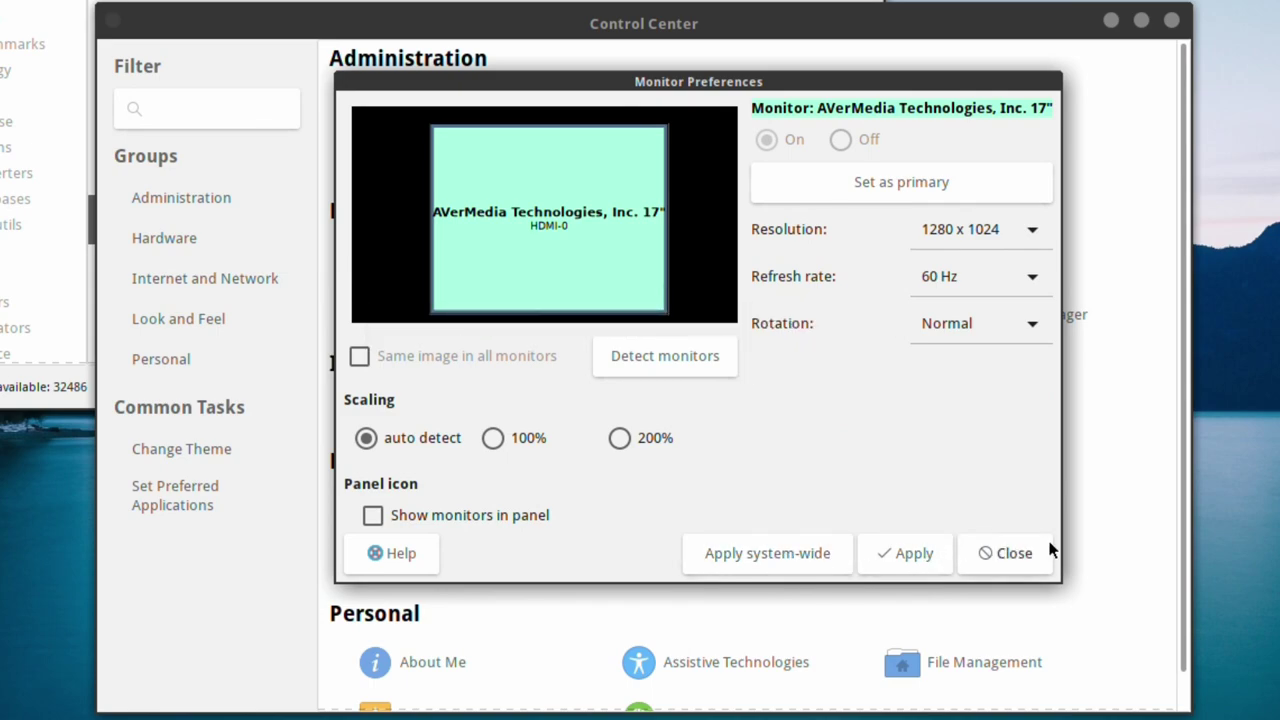
left_click(1006, 553)
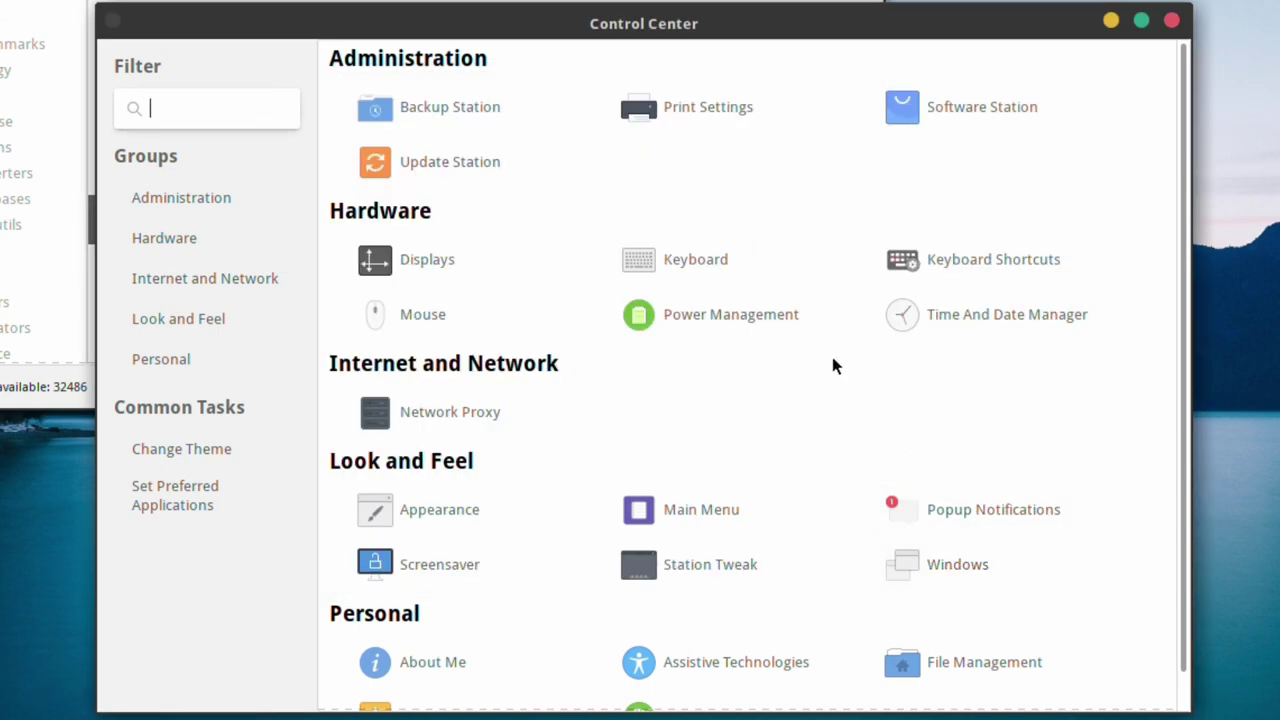
left_click(636, 258)
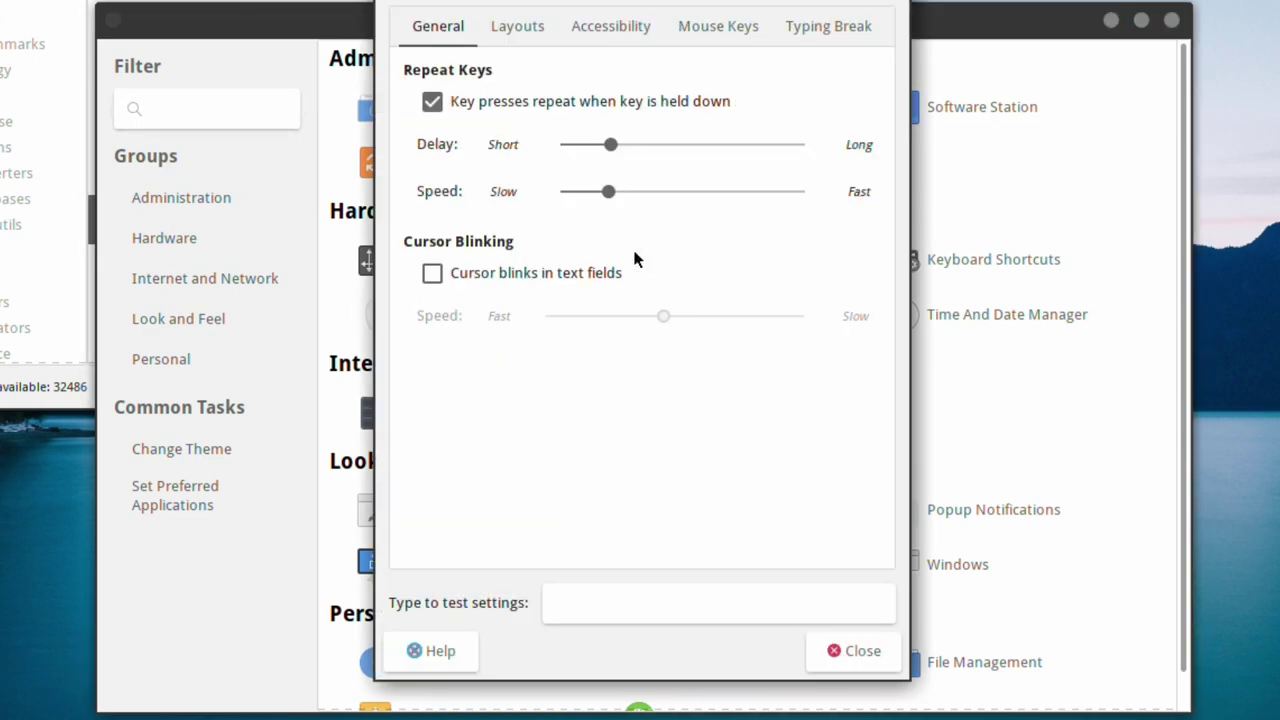
left_click(518, 32)
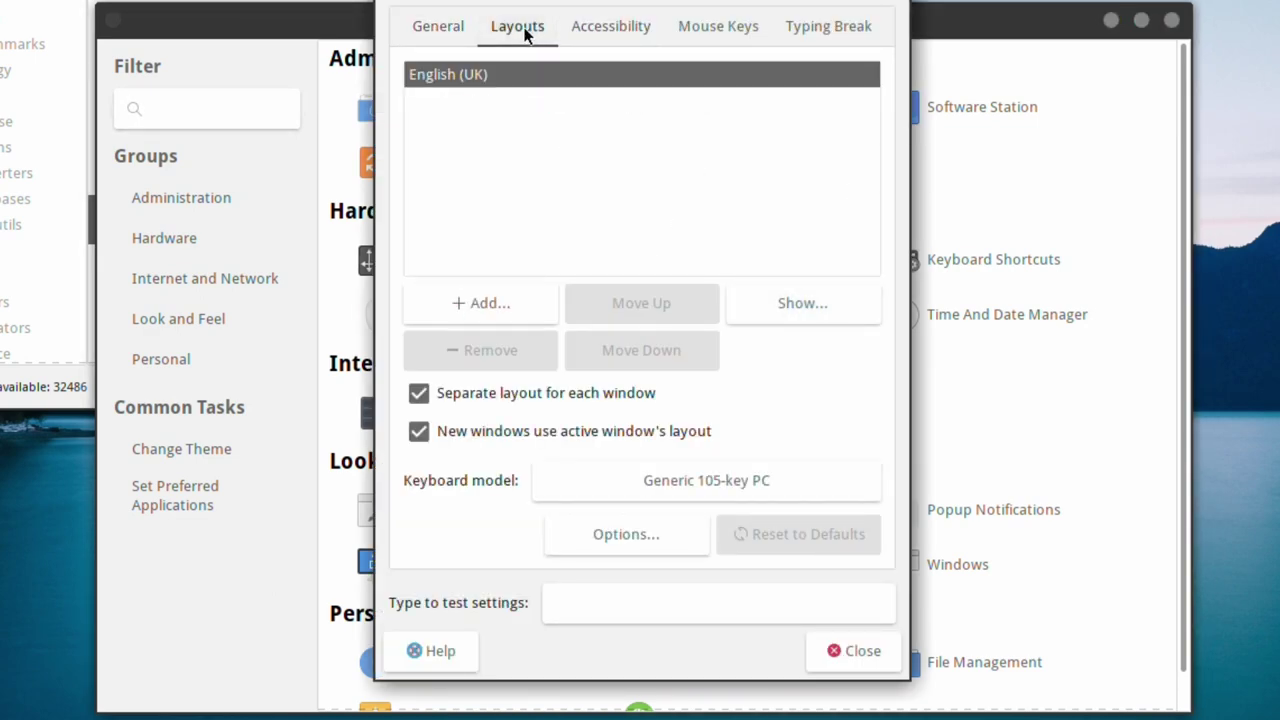
left_click(605, 27)
left_click(694, 33)
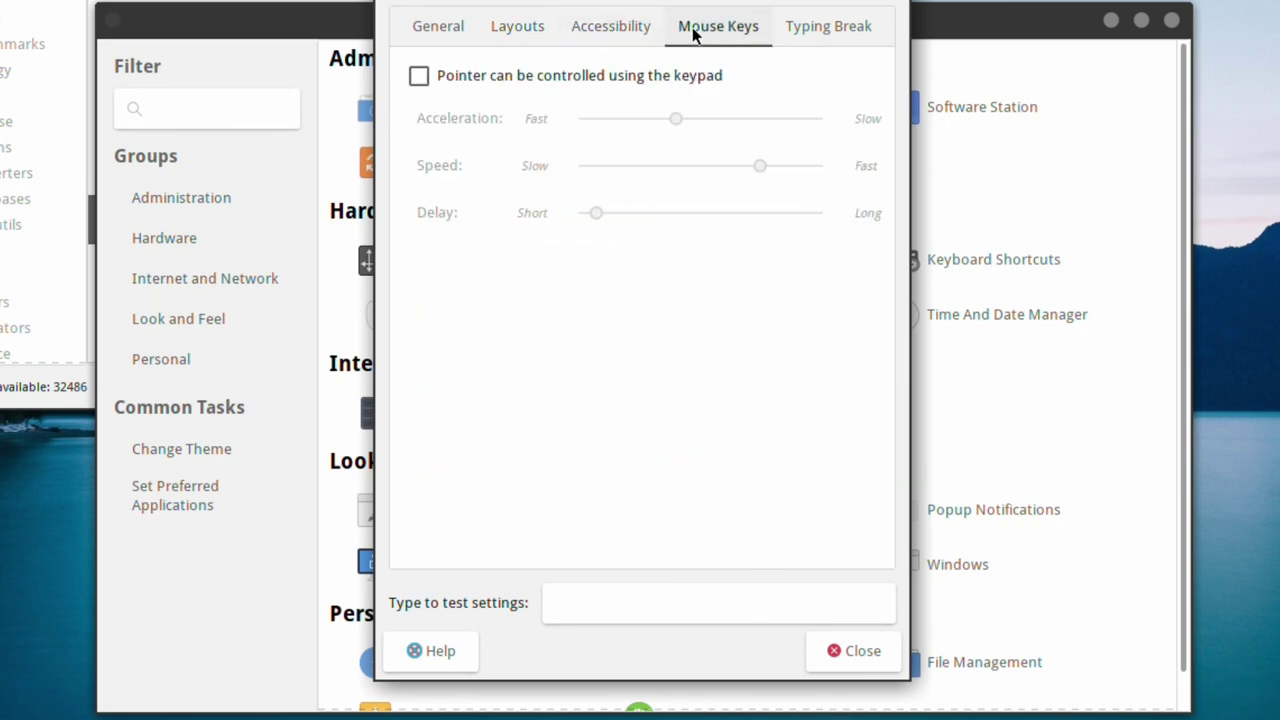
left_click(826, 26)
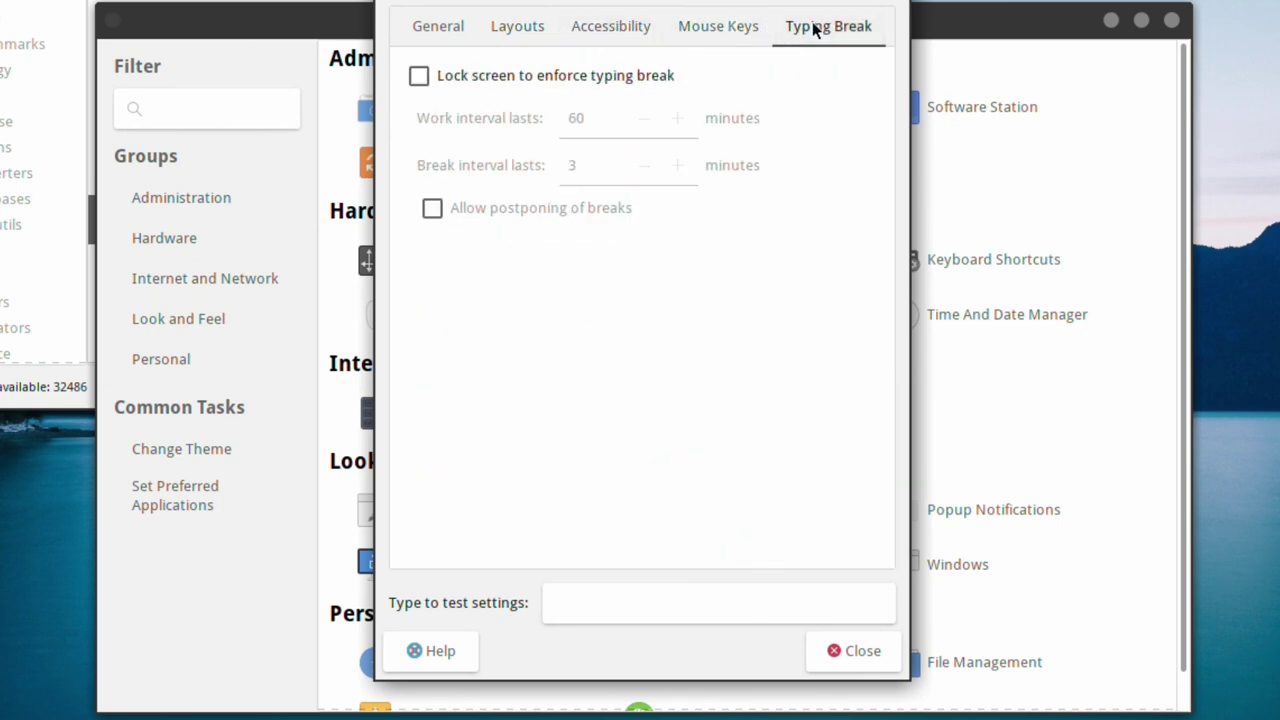
left_click(862, 651)
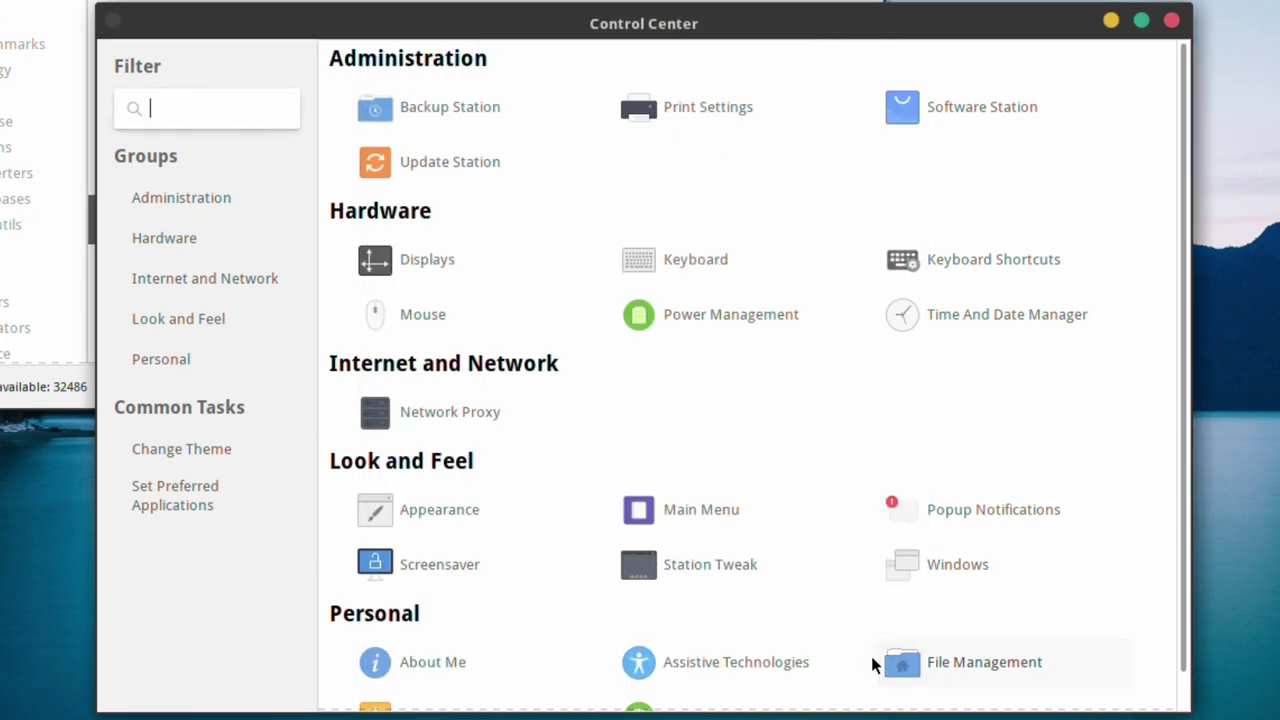
- Review Keyboard Shortcuts, Mouse preferences and the Power Management button settings
left_click(958, 260)
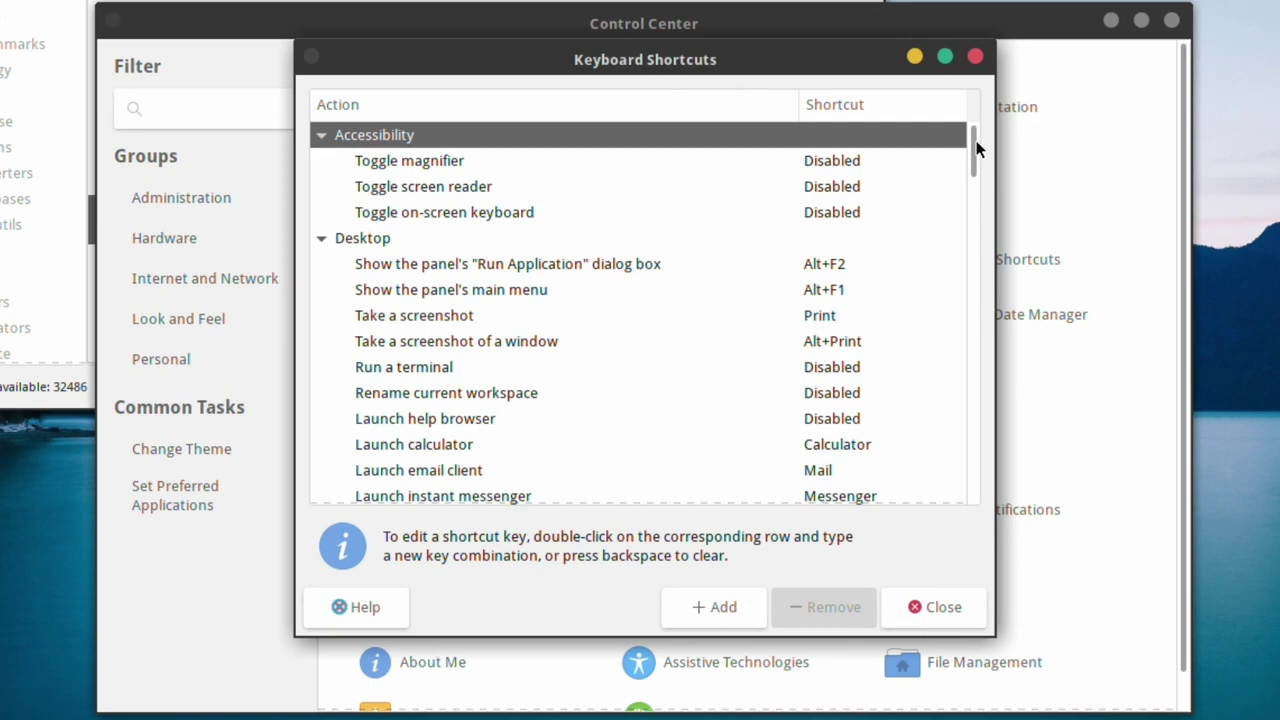
left_click_drag(974, 149, 964, 509)
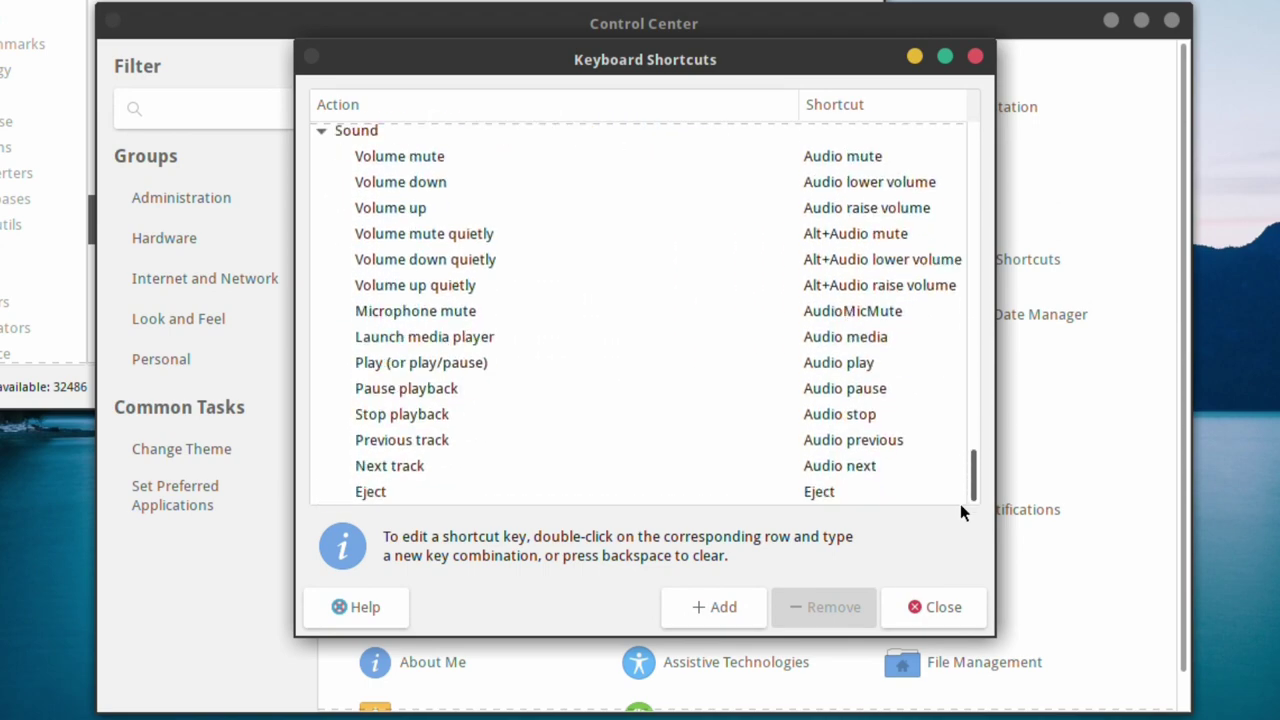
left_click(962, 610)
left_click(428, 314)
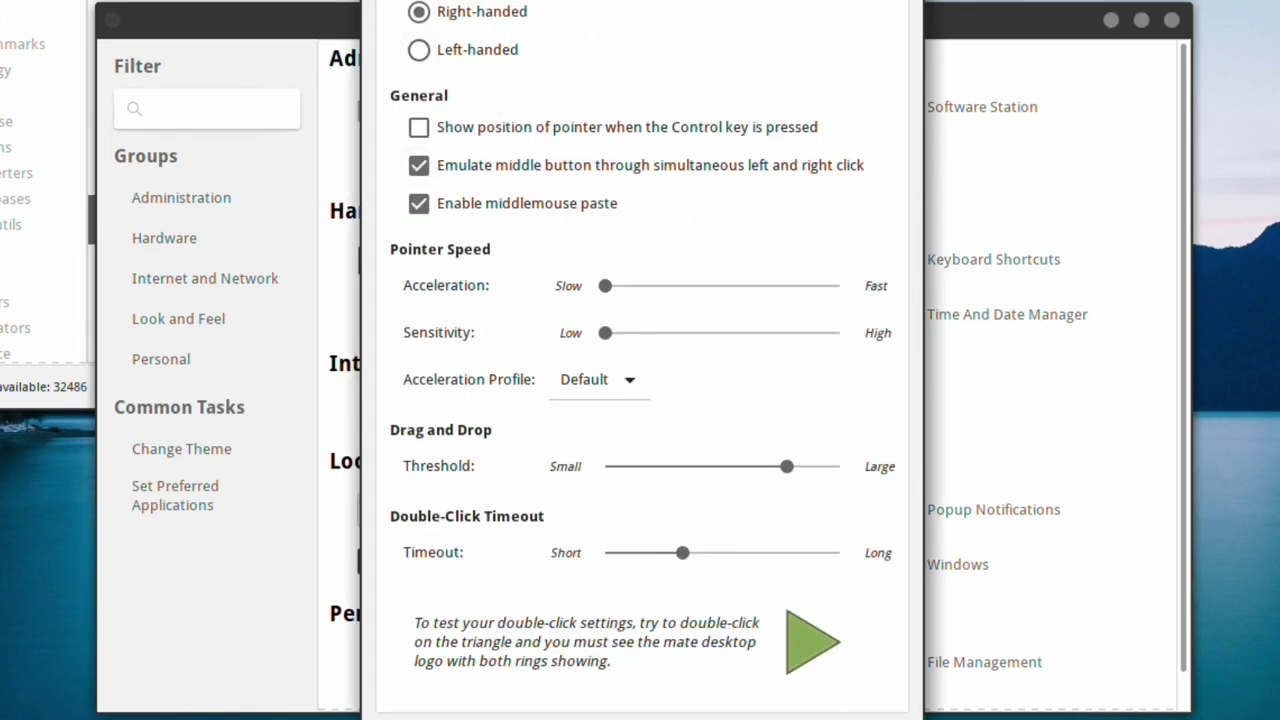
key("Escape")
left_click(667, 299)
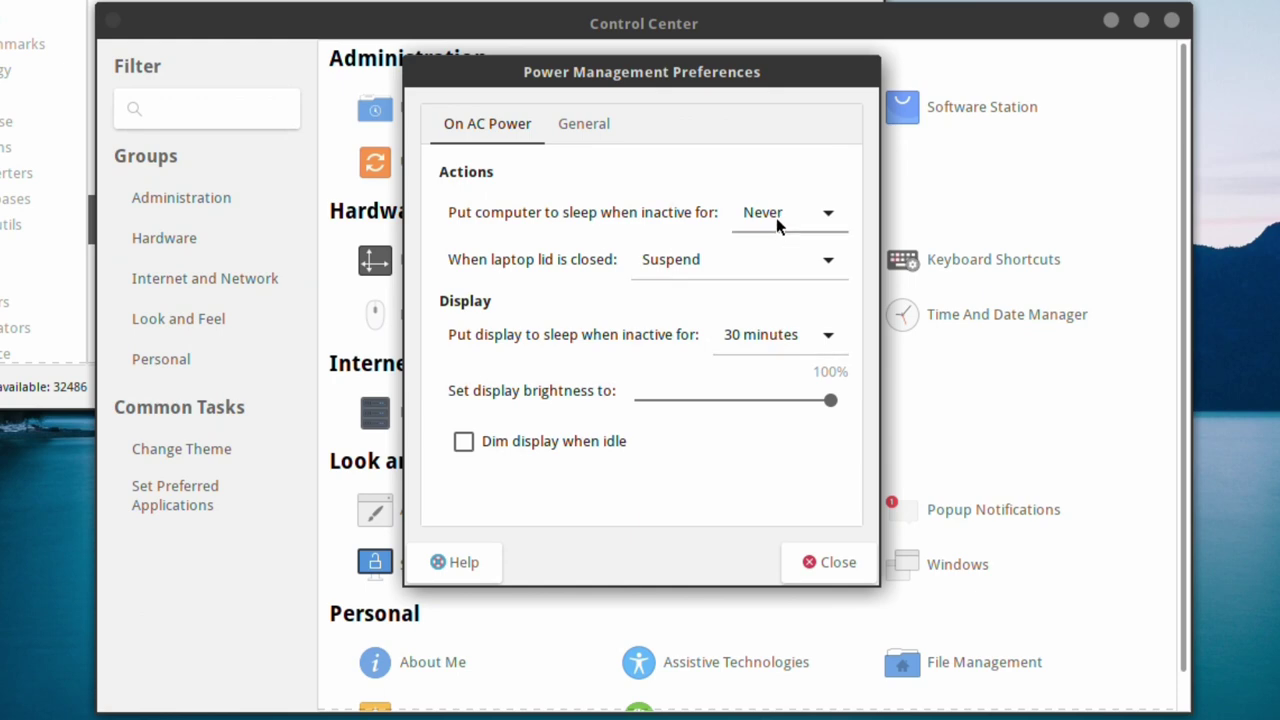
left_click(578, 123)
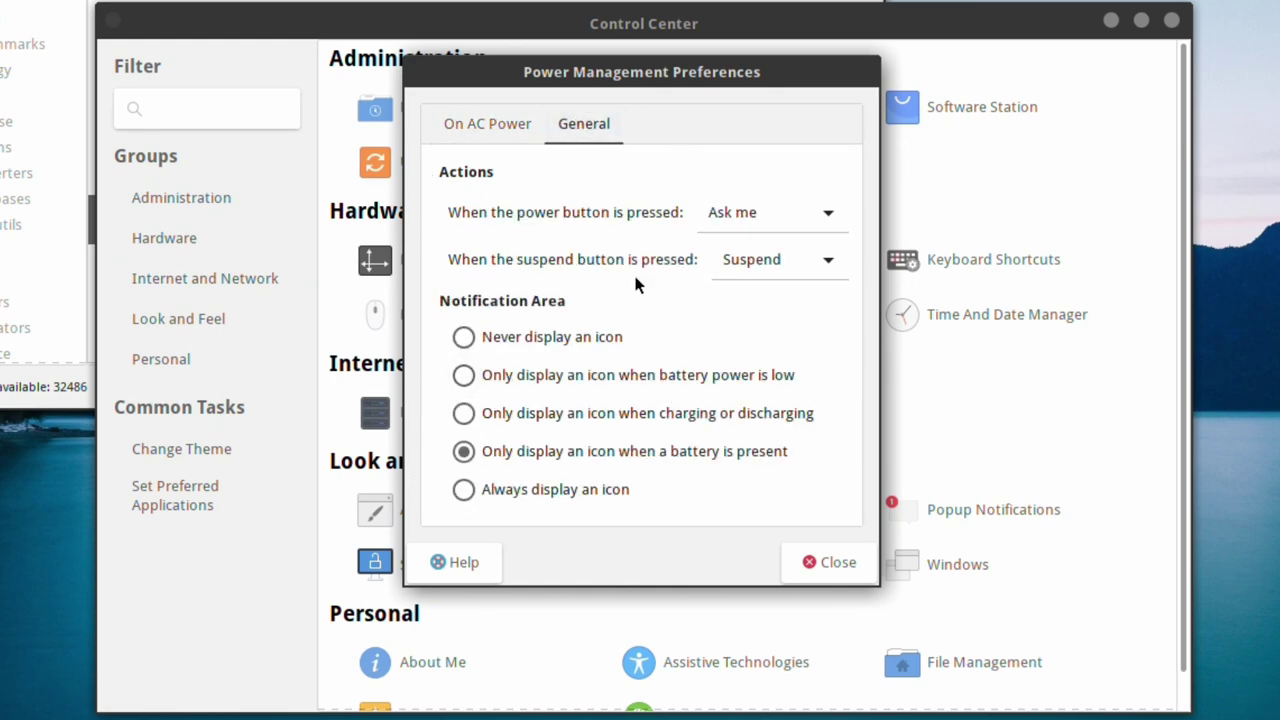
left_click(836, 566)
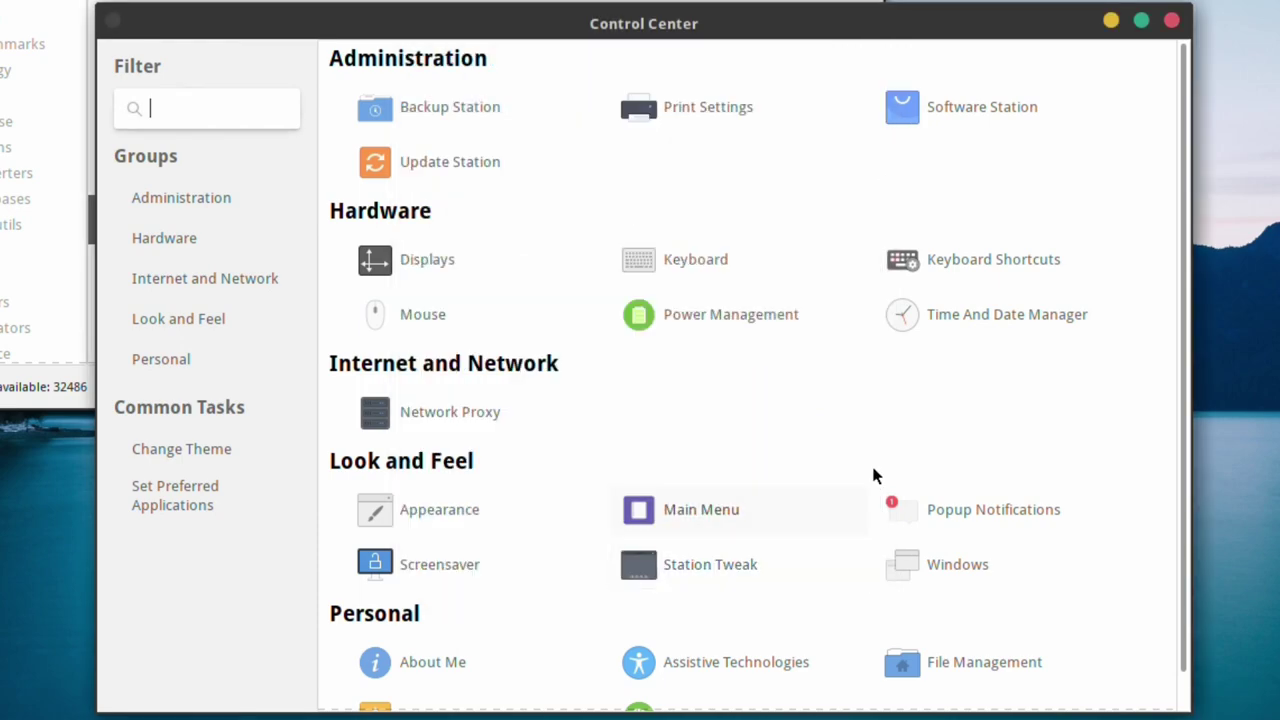
left_click(980, 310)
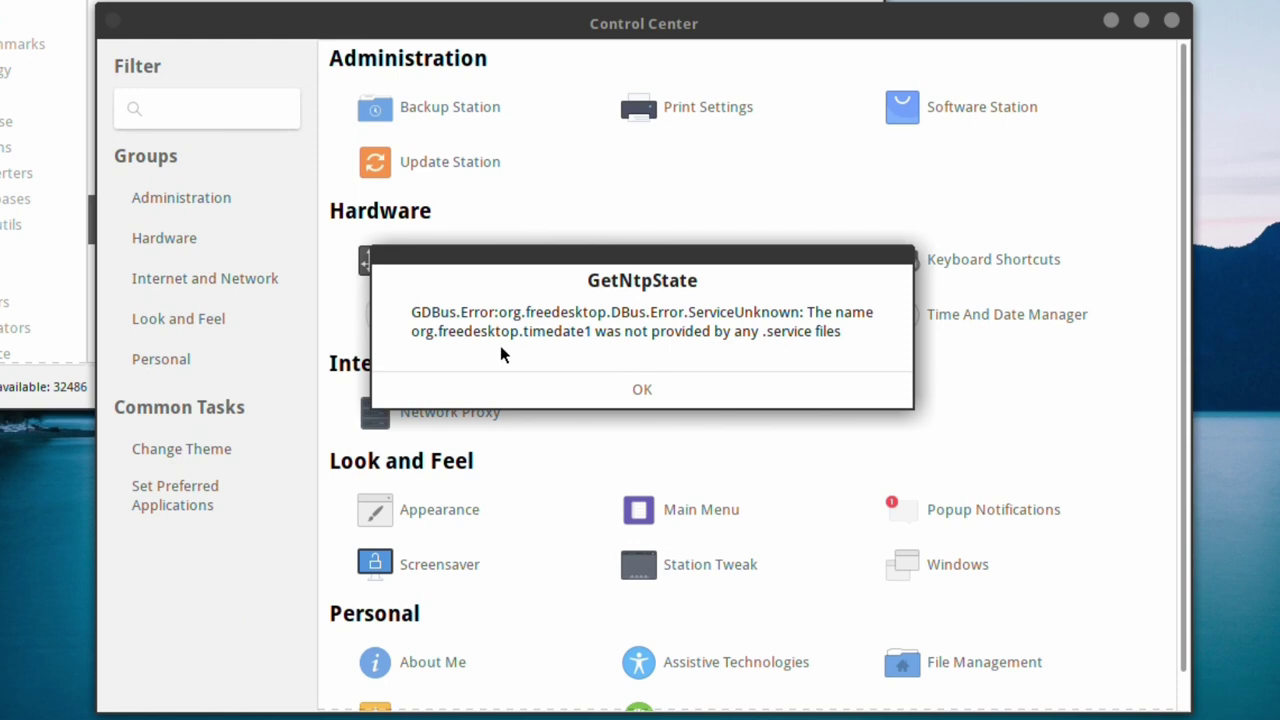
left_click(645, 389)
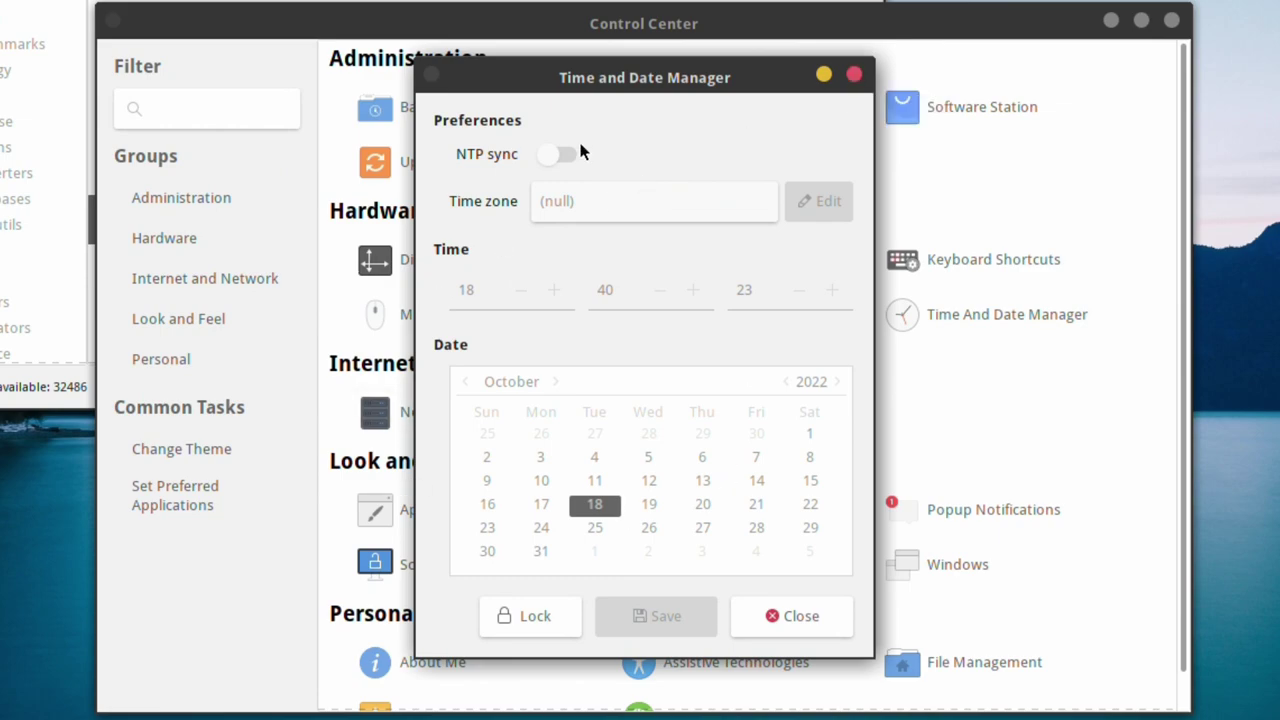
left_click(801, 617)
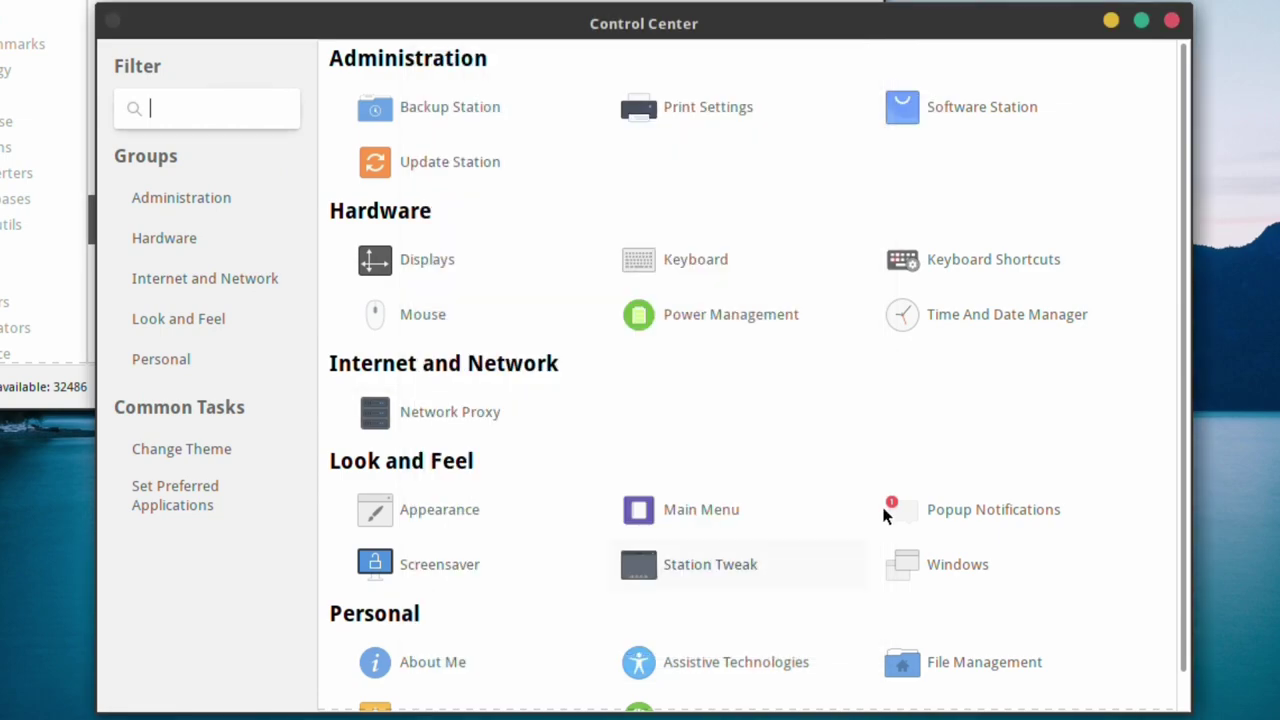
left_click(484, 416)
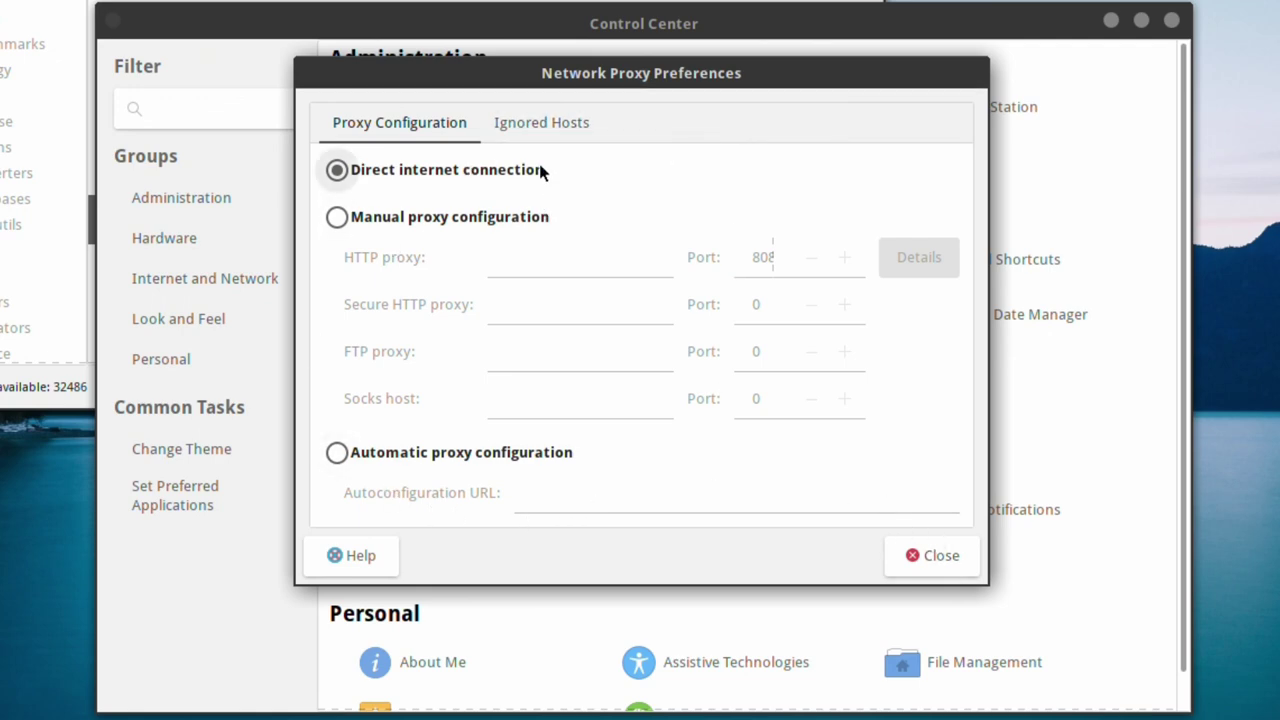
left_click(530, 124)
left_click(370, 133)
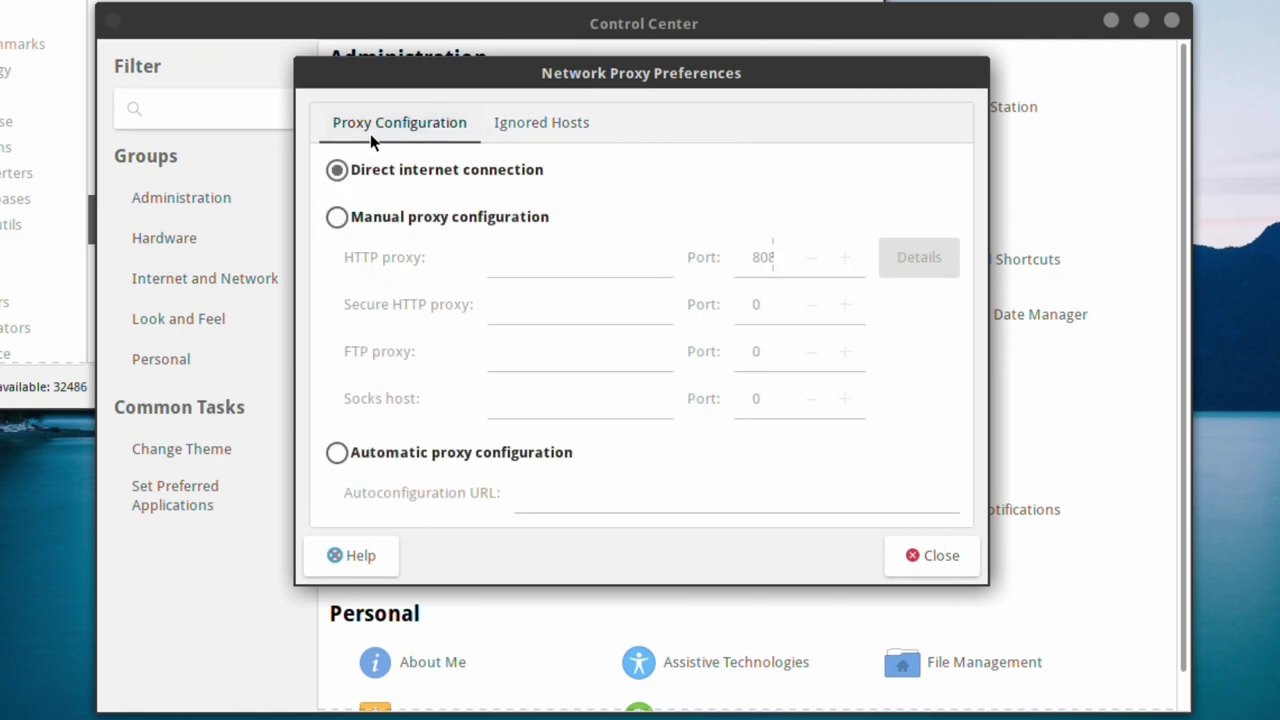
left_click(926, 560)
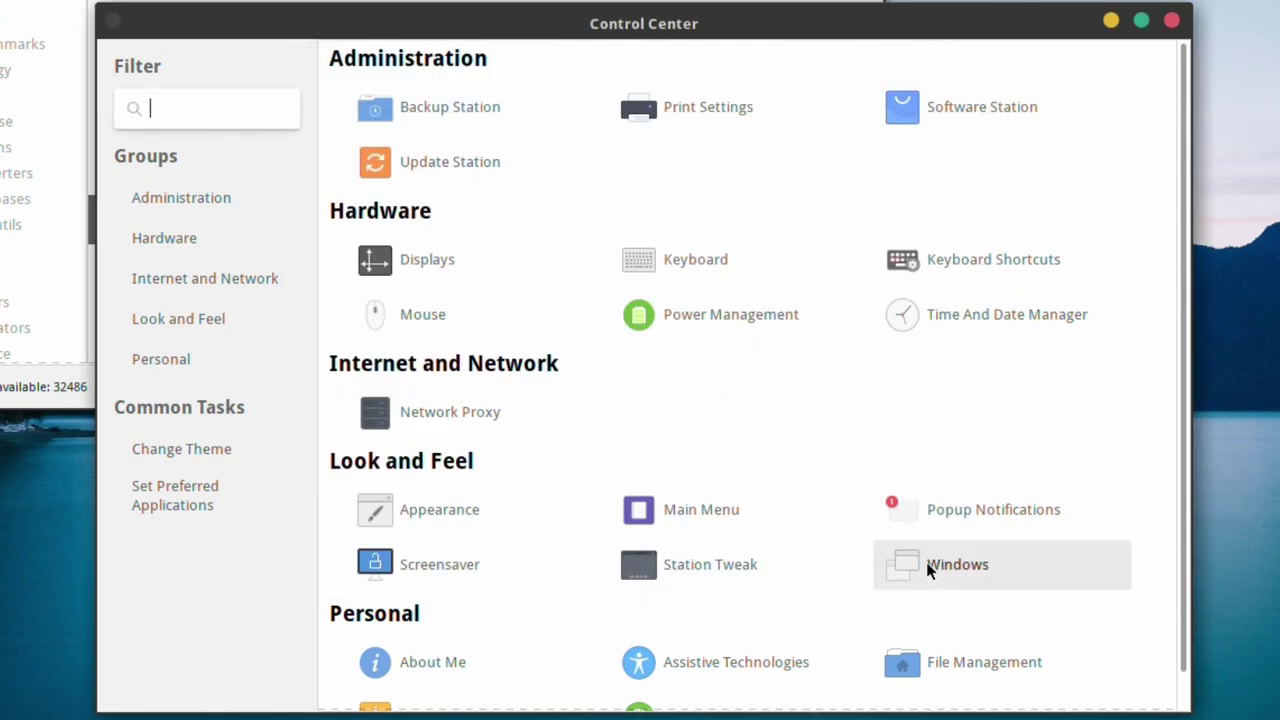
- Set the desktop wallpaper to the lightning storm image in Appearance Preferences
left_click(445, 491)
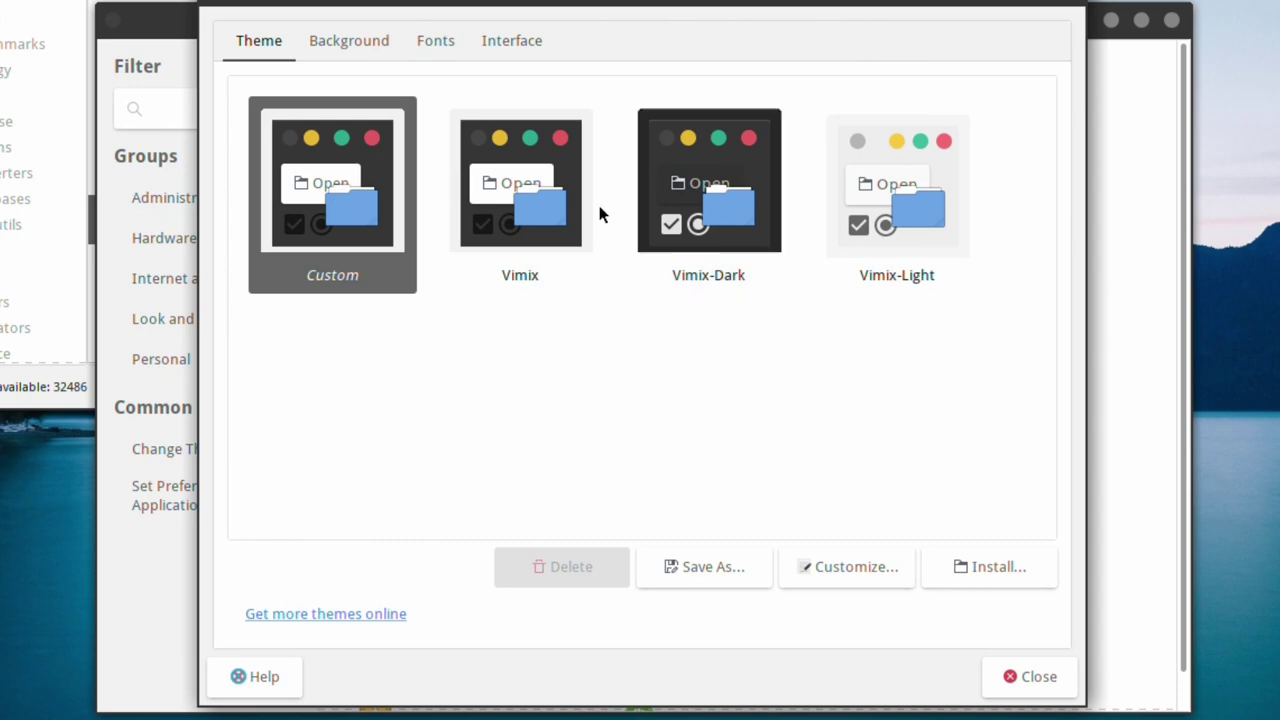
left_click(352, 52)
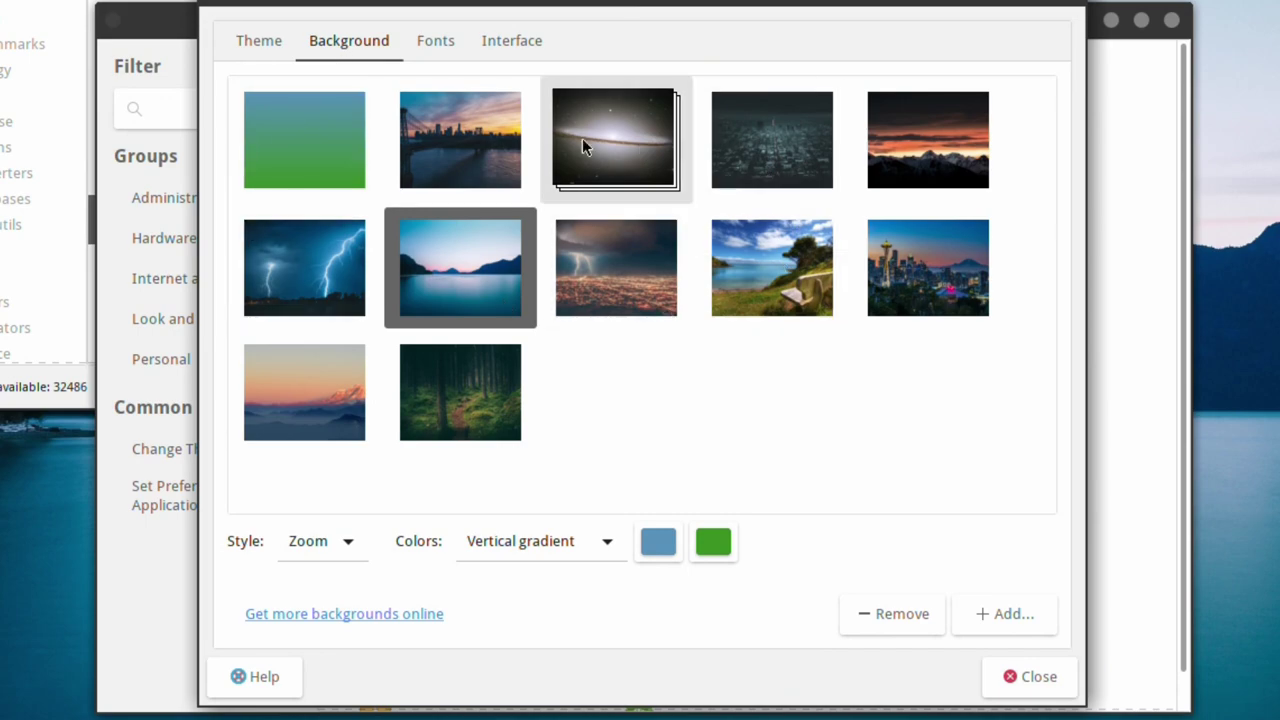
left_click(316, 265)
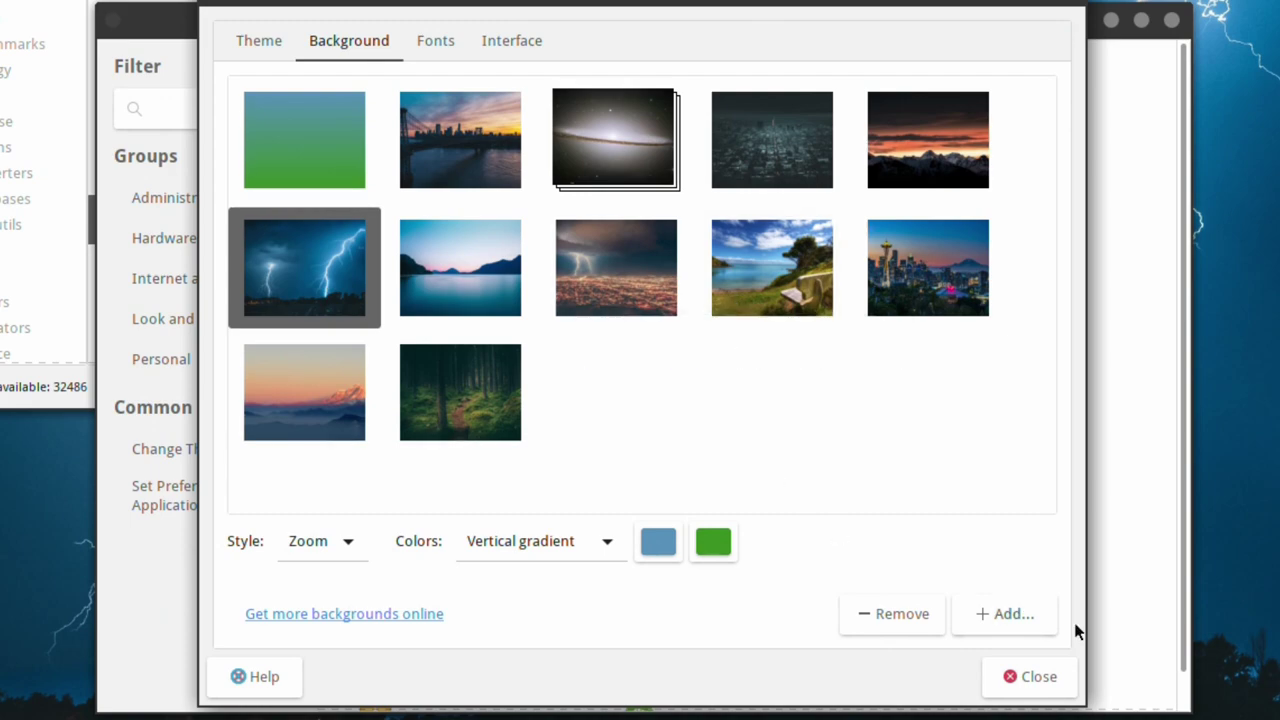
- Switch font rendering to Subpixel smoothing and raise the application font size to 11
left_click(435, 40)
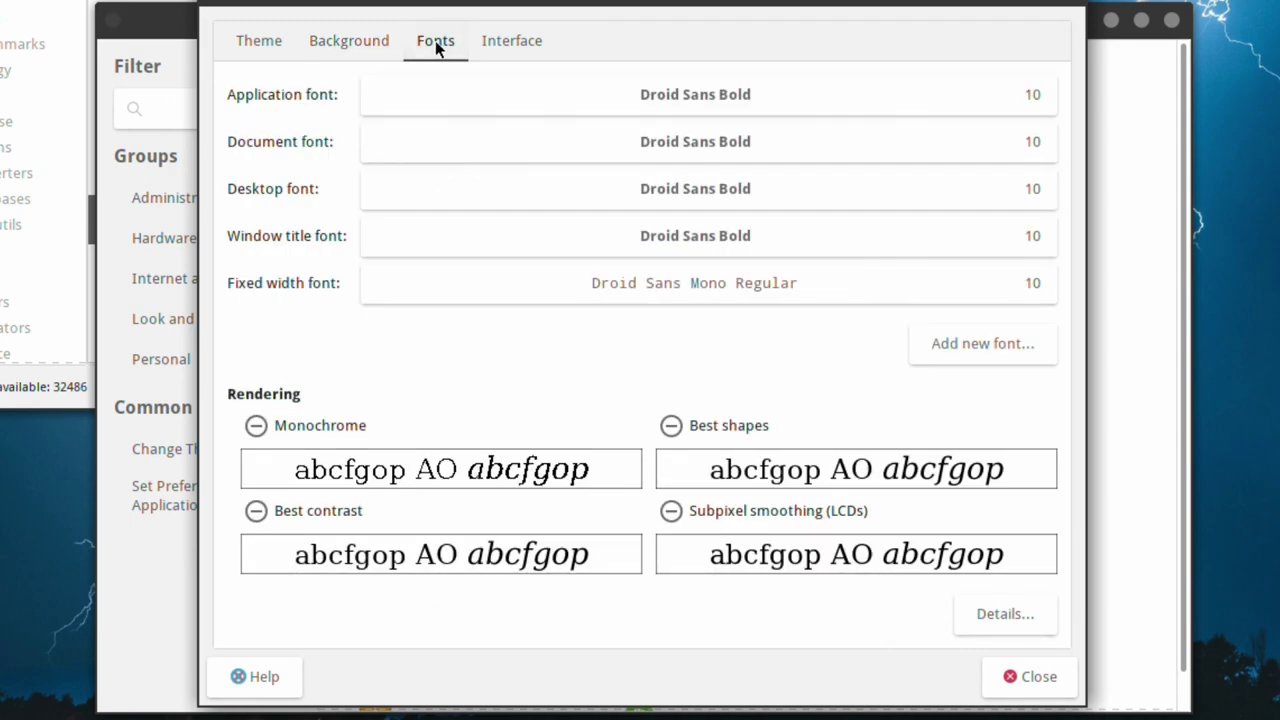
left_click(662, 513)
left_click(1040, 97)
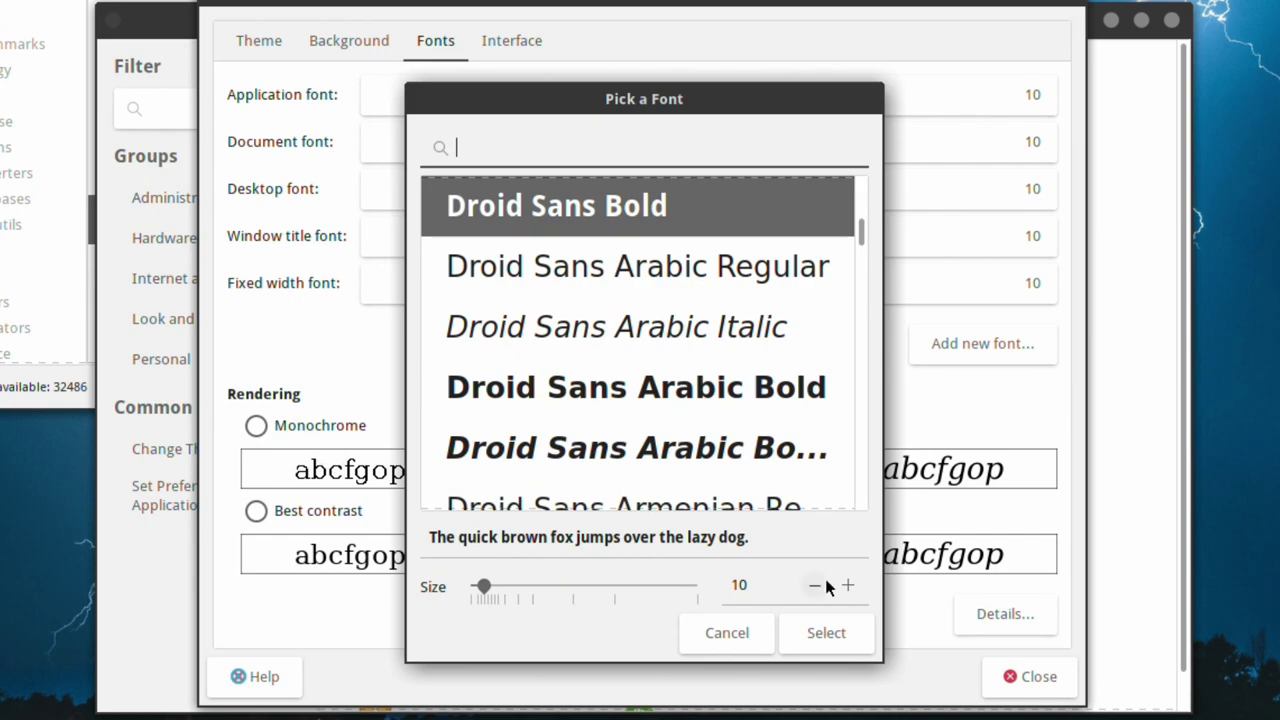
left_click(843, 587)
left_click(826, 632)
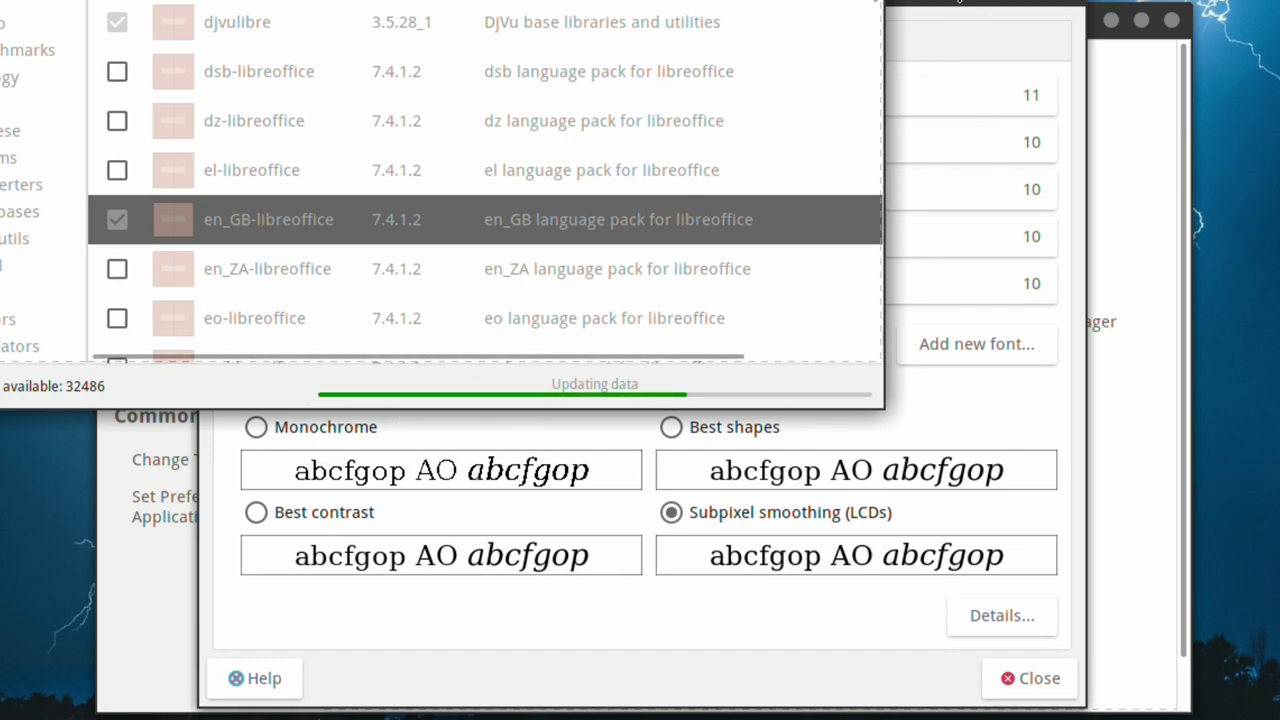
- Bring Software Station back on top and launch LibreOffice Writer from the Applications menu's Office submenu
left_click(958, 3)
key("alt+Tab")
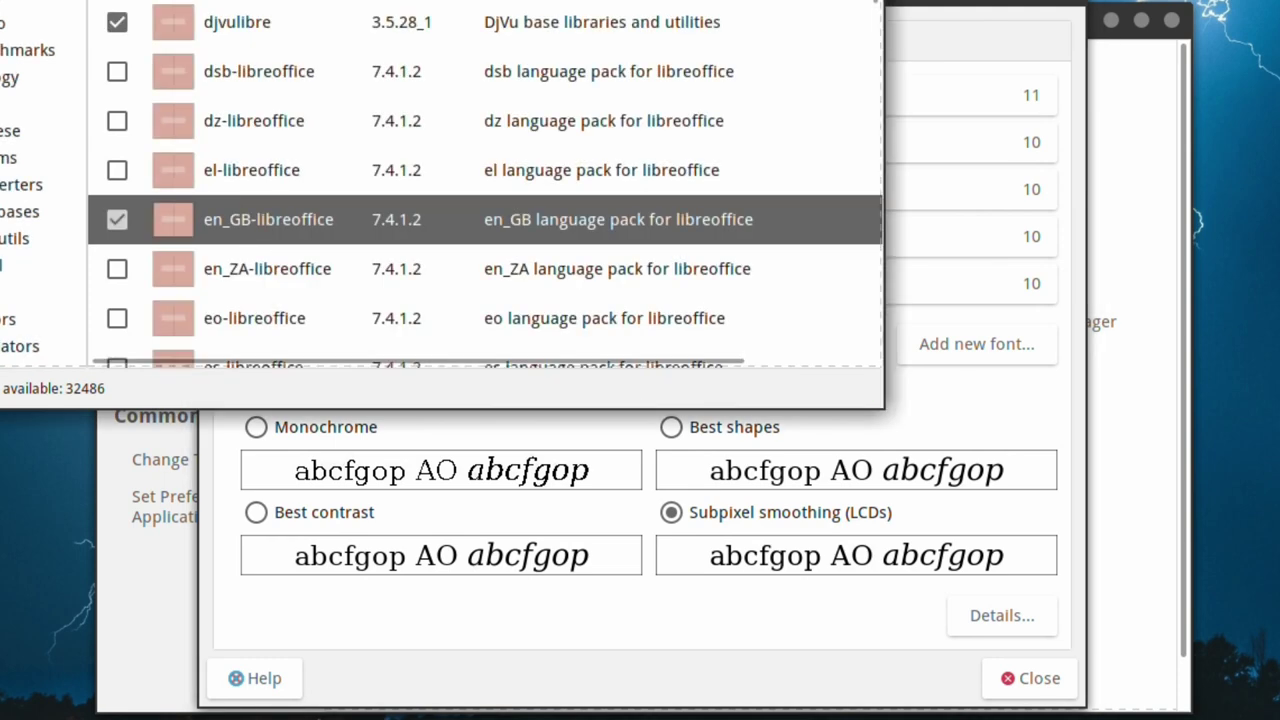
key("super")
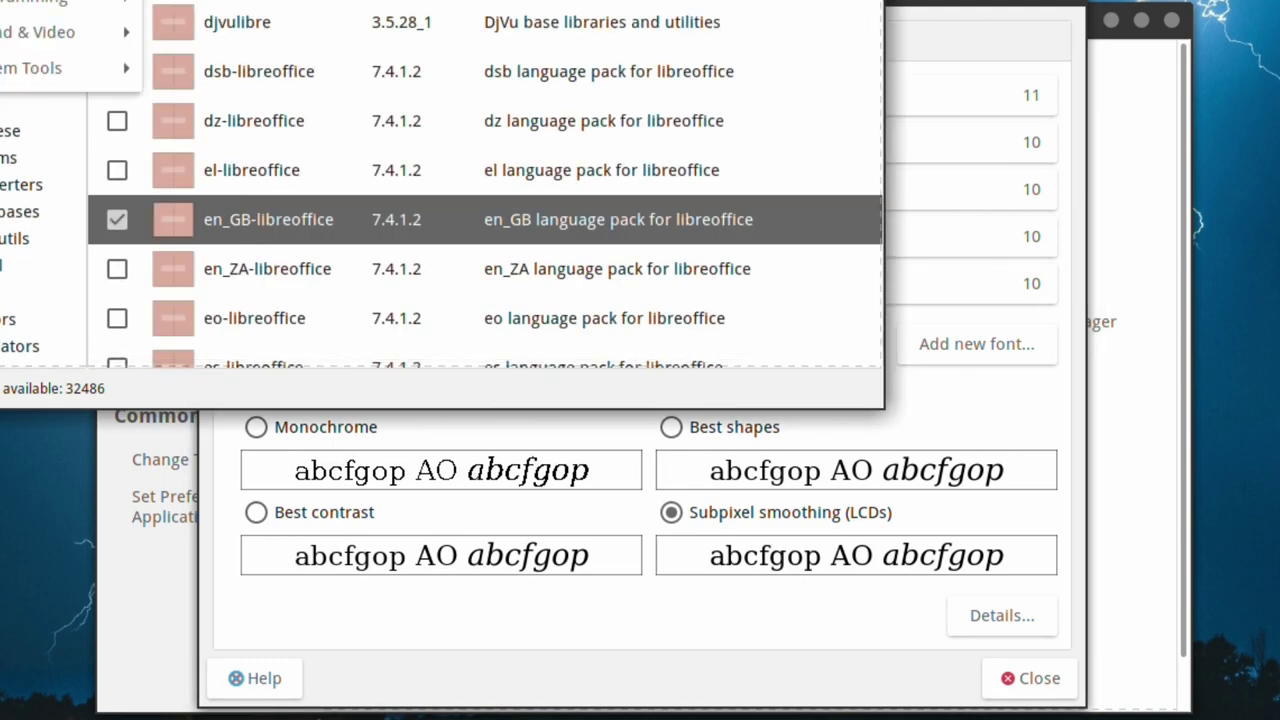
key("Right")
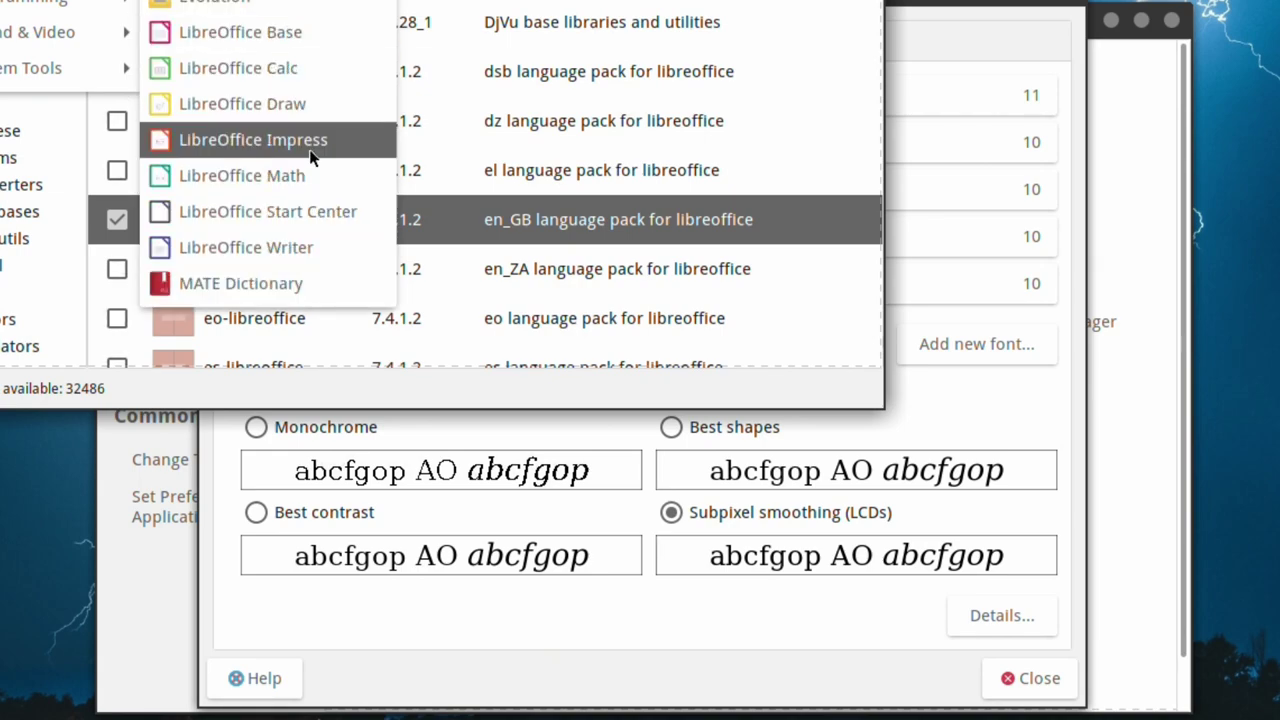
left_click(258, 247)
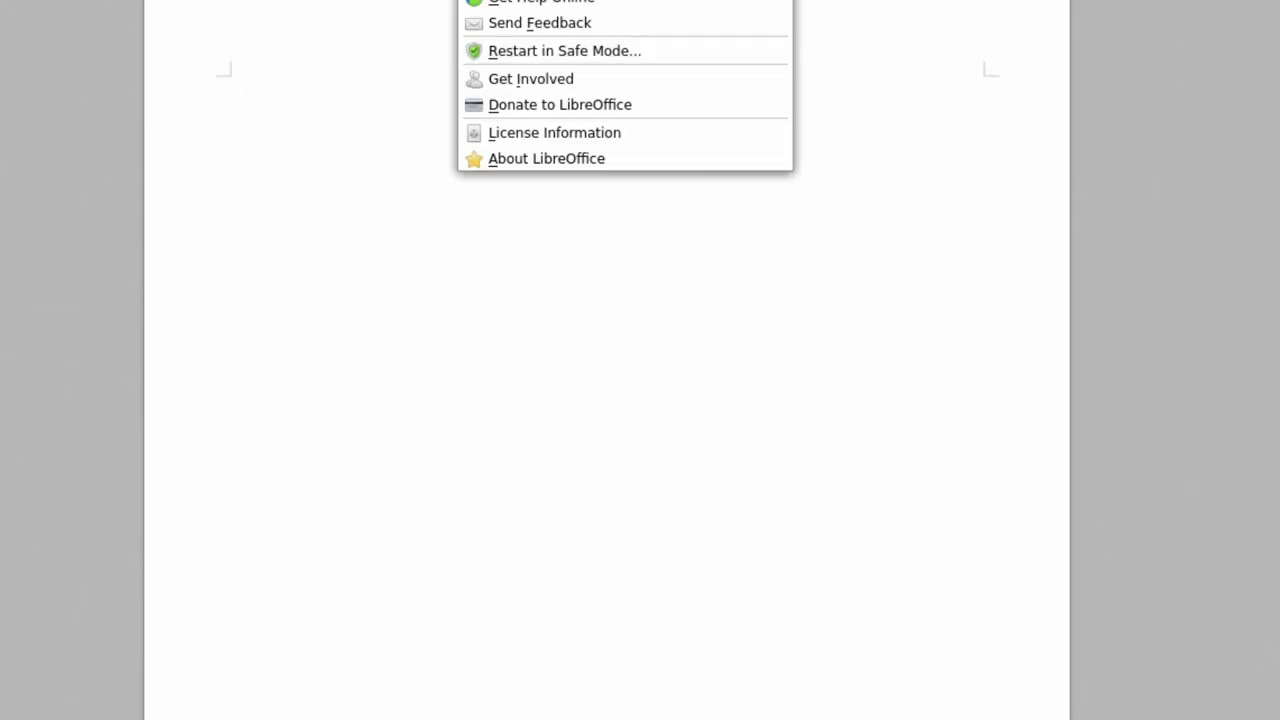
- Show the About LibreOffice information from Writer's Help menu
left_click(561, 158)
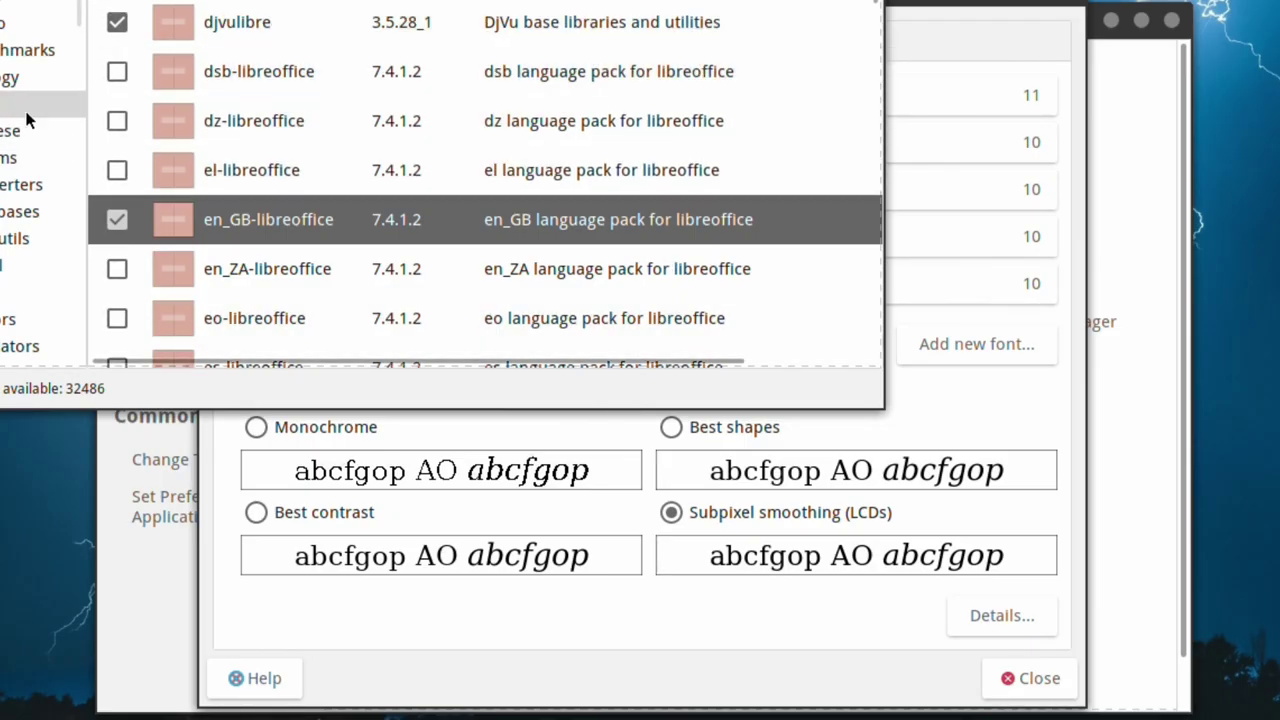
- In the Interface appearance settings, switch icons on buttons off and back on twice
key("alt+Tab")
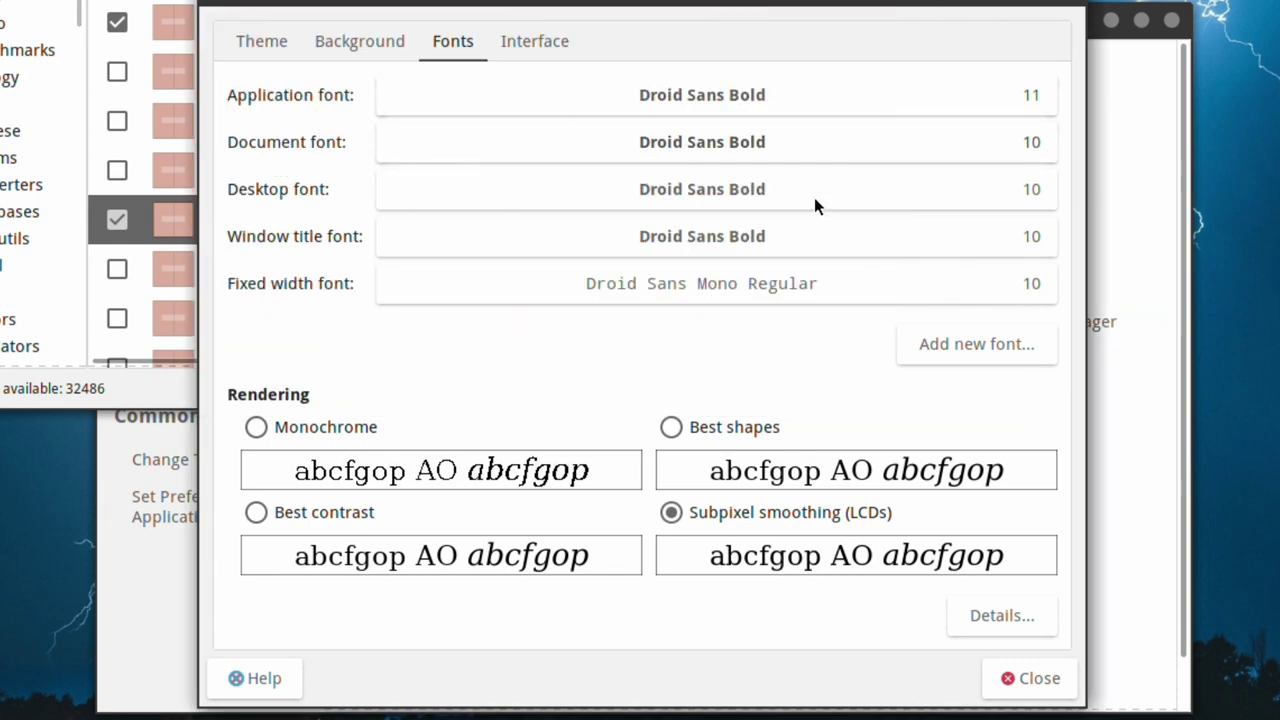
left_click(549, 42)
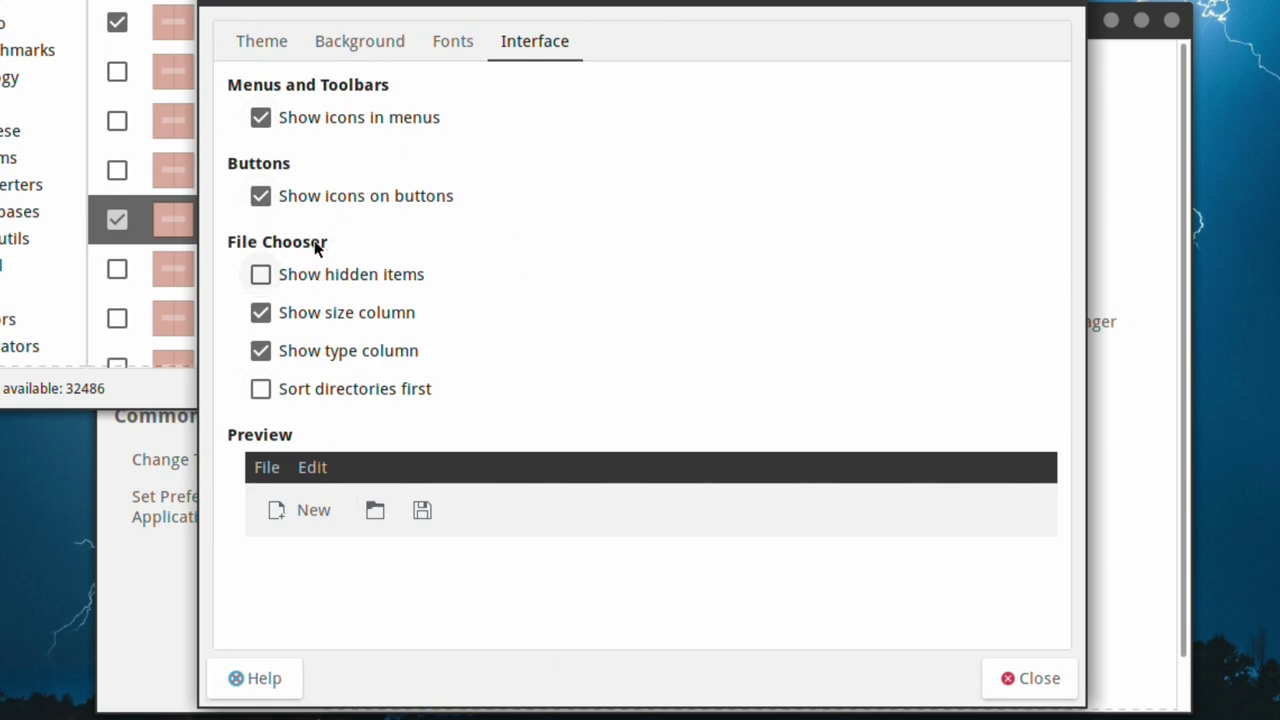
left_click(280, 192)
left_click(280, 192)
left_click(280, 192)
left_click(280, 192)
- Set the document and desktop fonts to size 11
left_click(468, 44)
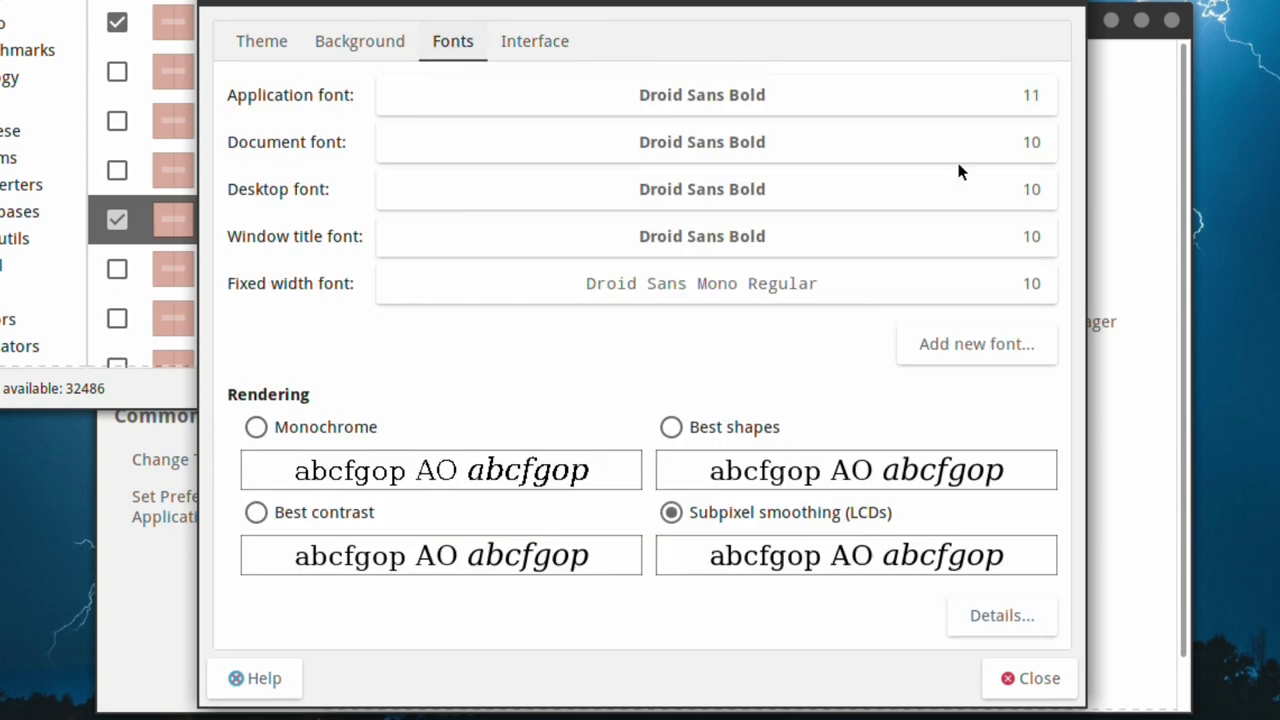
left_click(1014, 147)
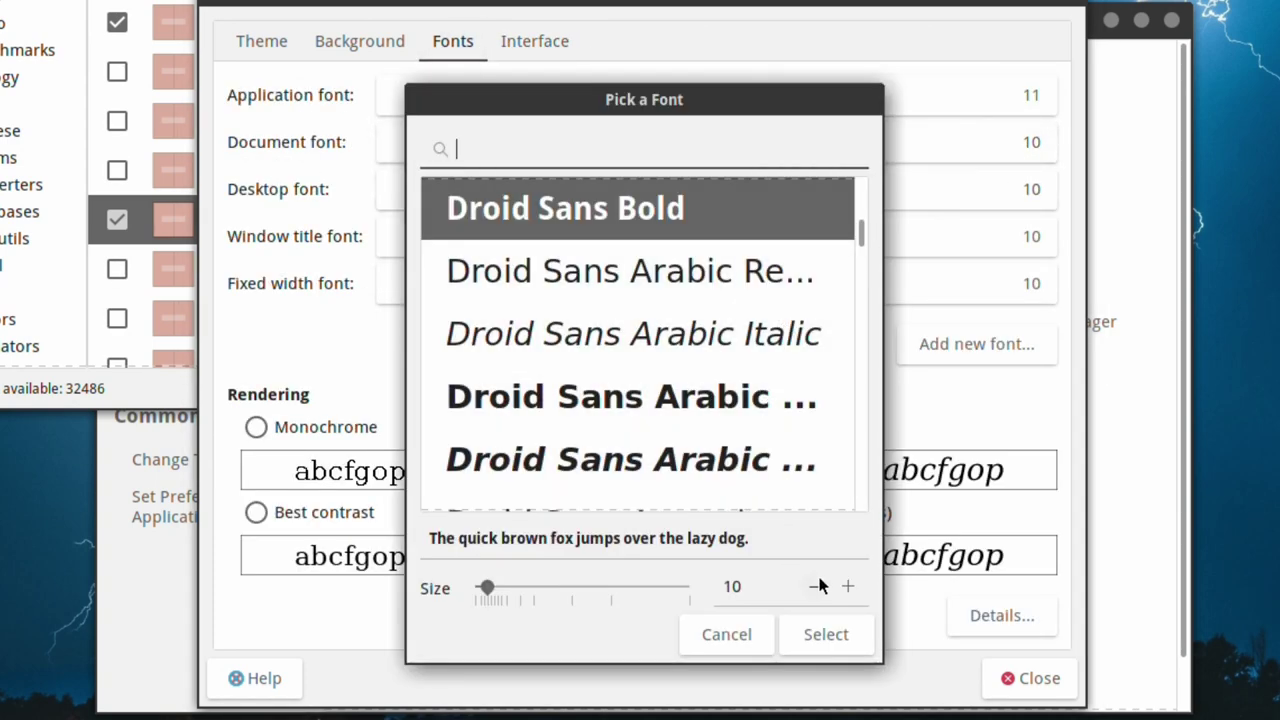
left_click(848, 586)
left_click(826, 634)
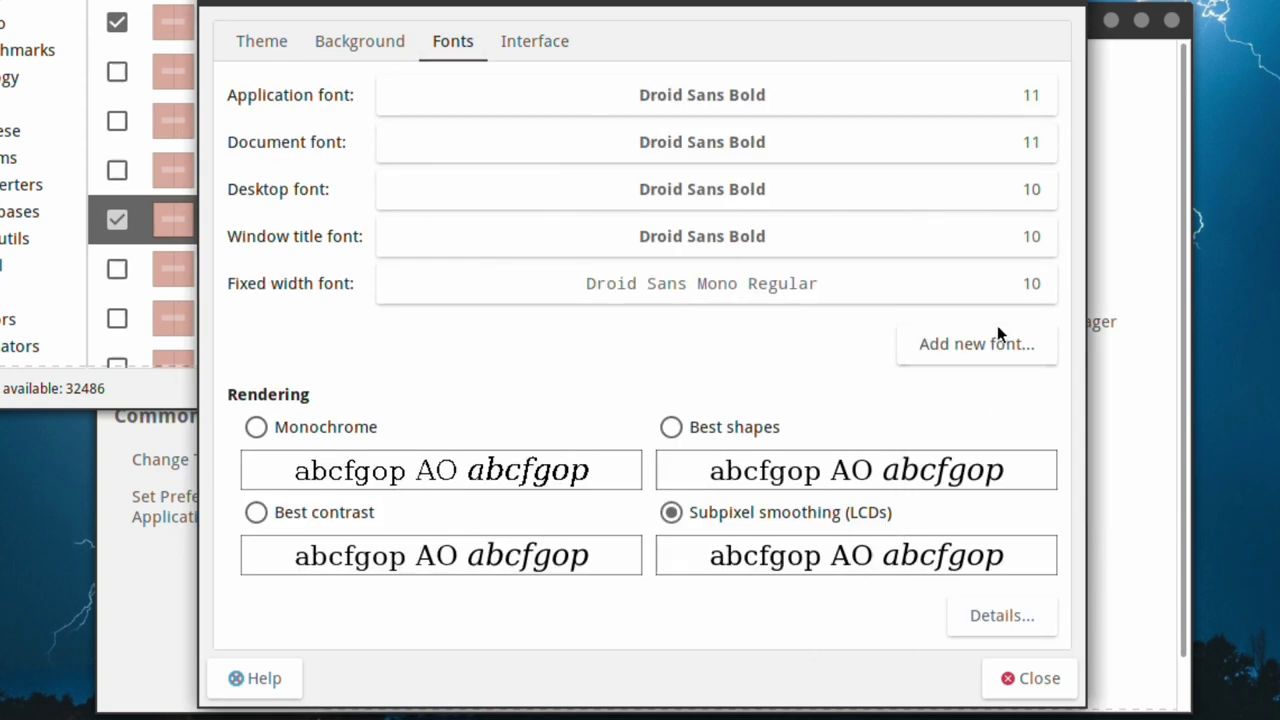
left_click(1018, 198)
left_click(848, 586)
left_click(826, 634)
- Set the window title and fixed width fonts to size 11 and close Appearance Preferences
left_click(1045, 229)
left_click(848, 586)
left_click(826, 634)
left_click(1029, 283)
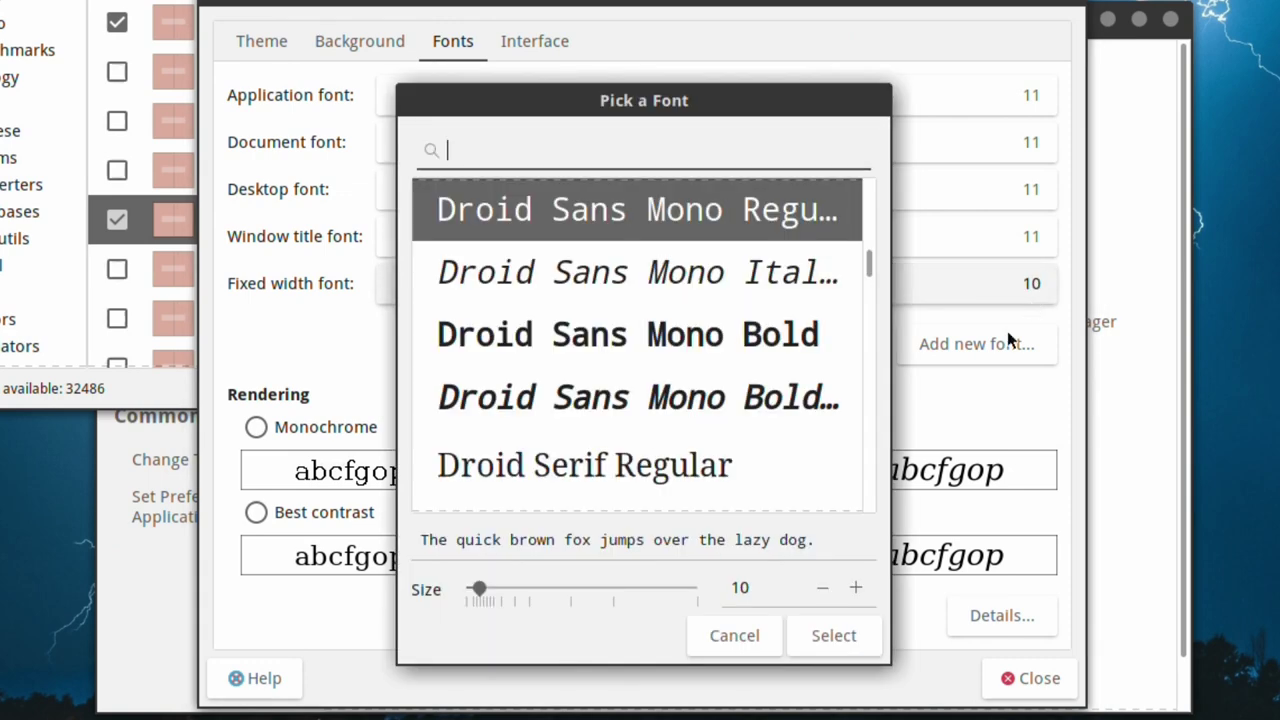
left_click(856, 588)
left_click(838, 632)
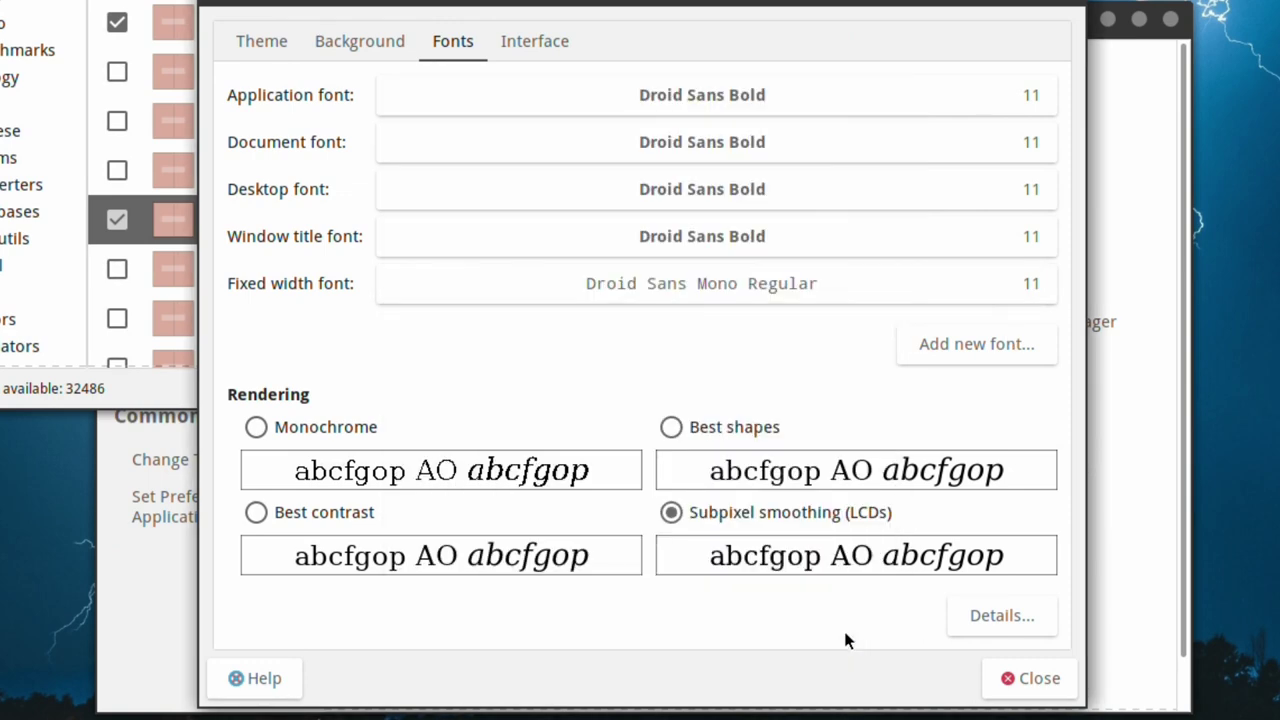
left_click(1030, 676)
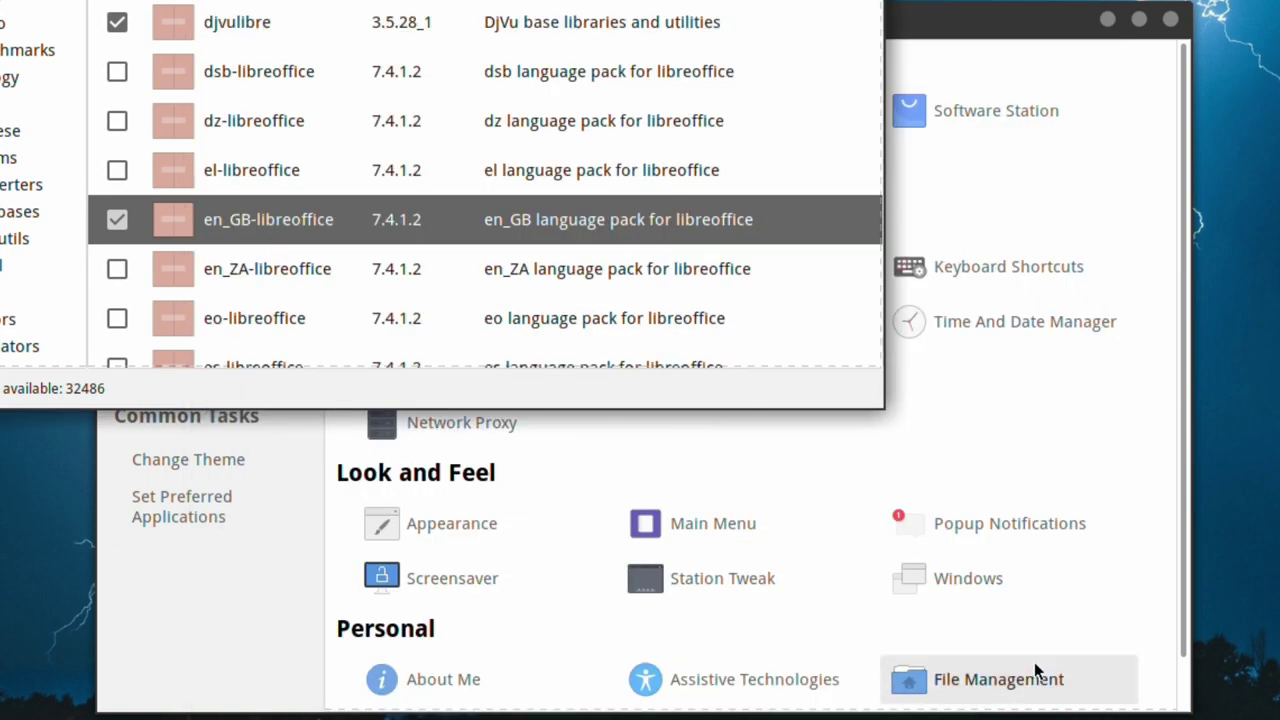
- Bring Control Center to the front and open, then close, the Main Menu editor
left_click(1034, 28)
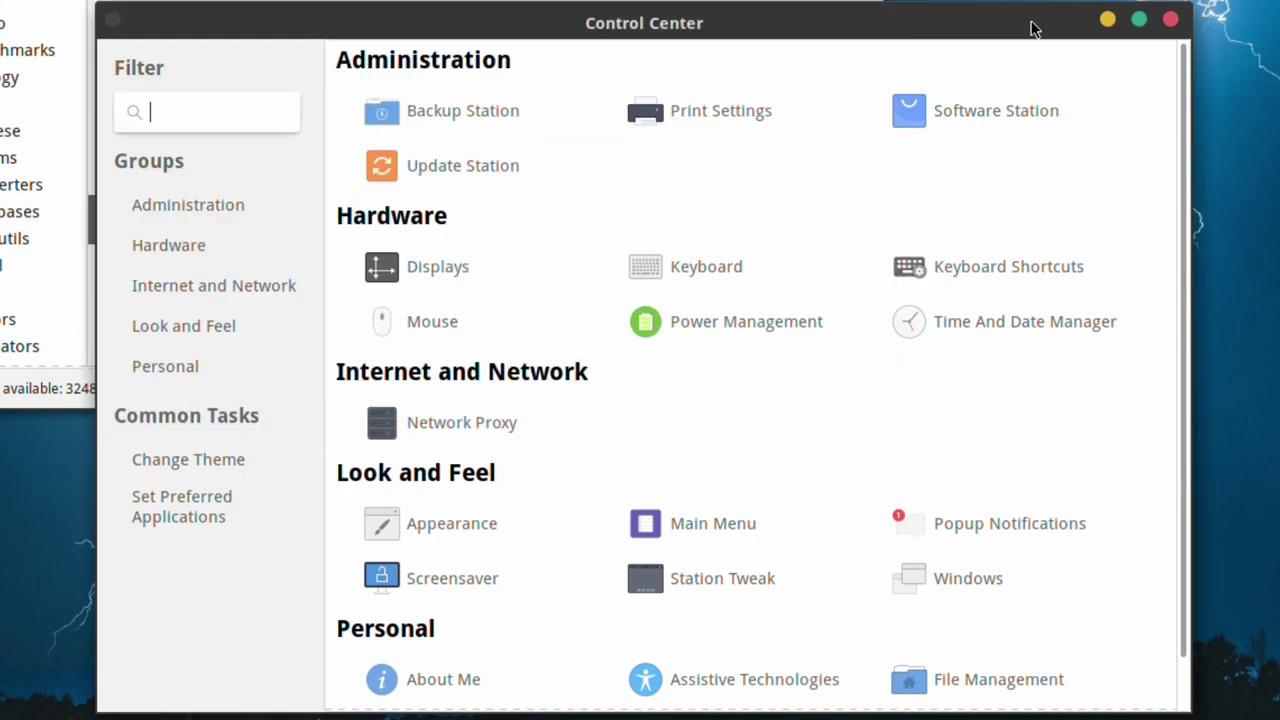
left_click(676, 522)
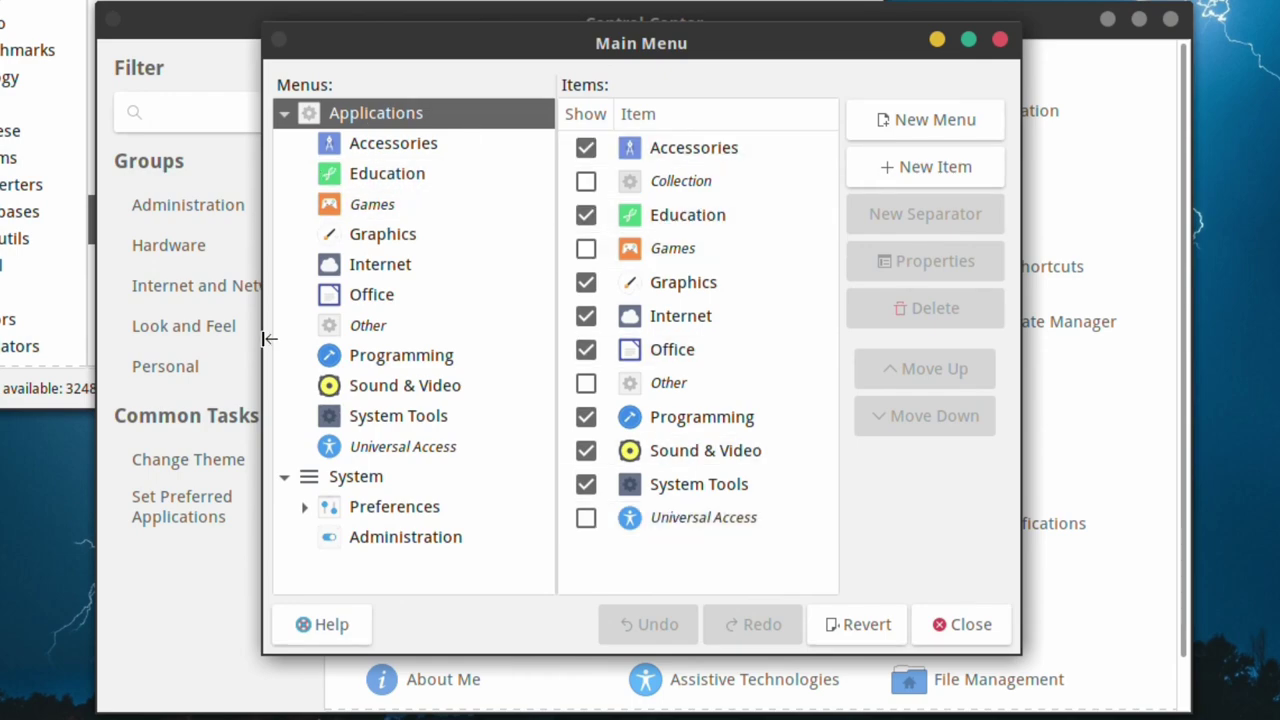
left_click(969, 626)
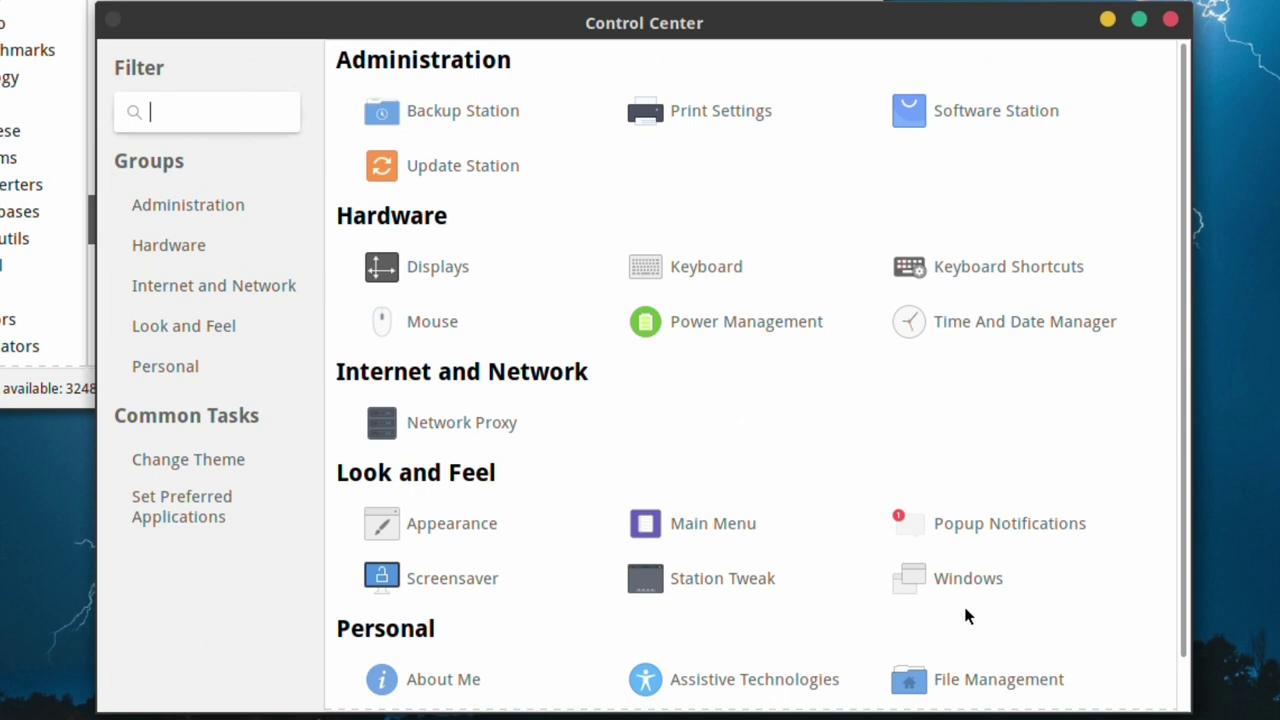
- Keep popup notifications positioned at Top Right and close the notification settings
left_click(968, 524)
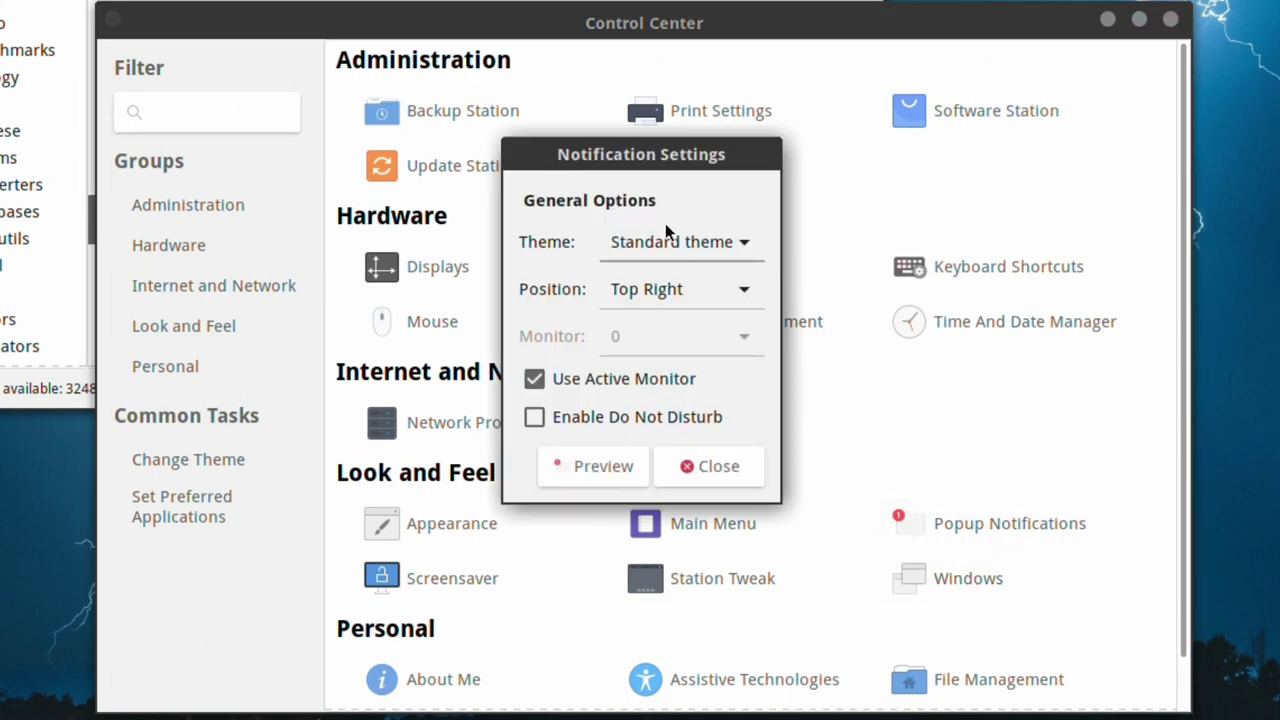
left_click(634, 304)
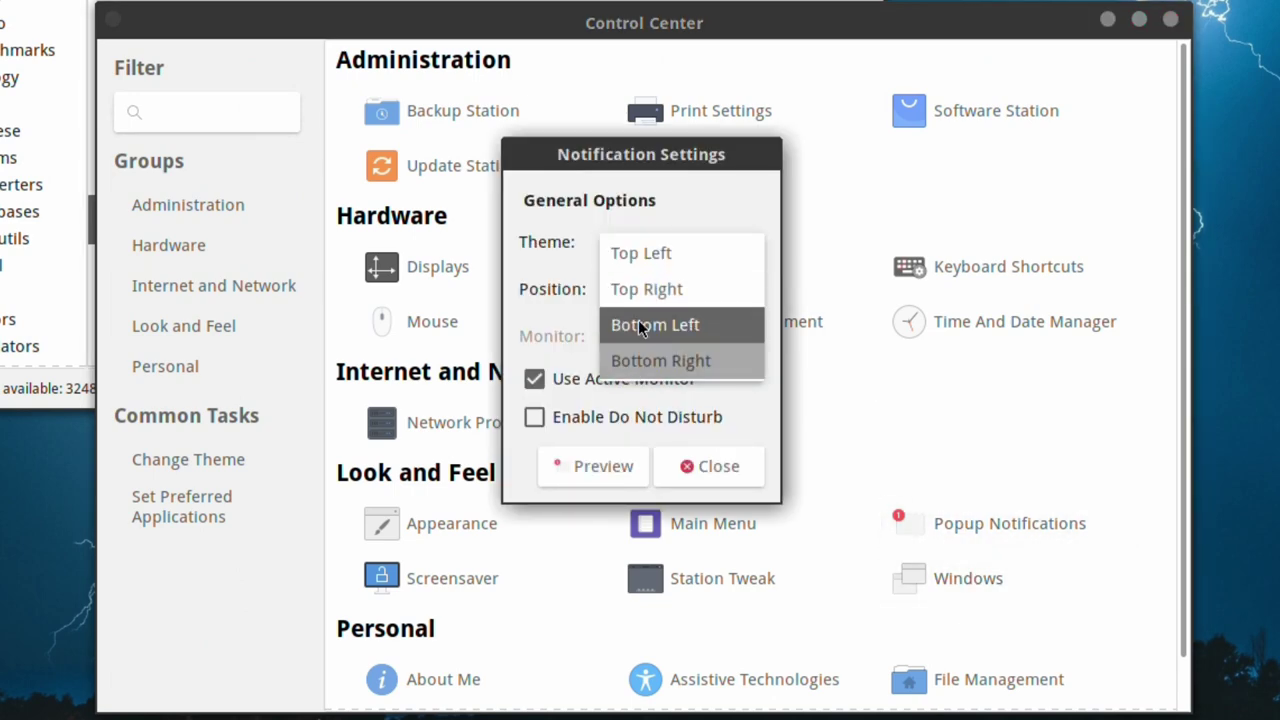
left_click(654, 303)
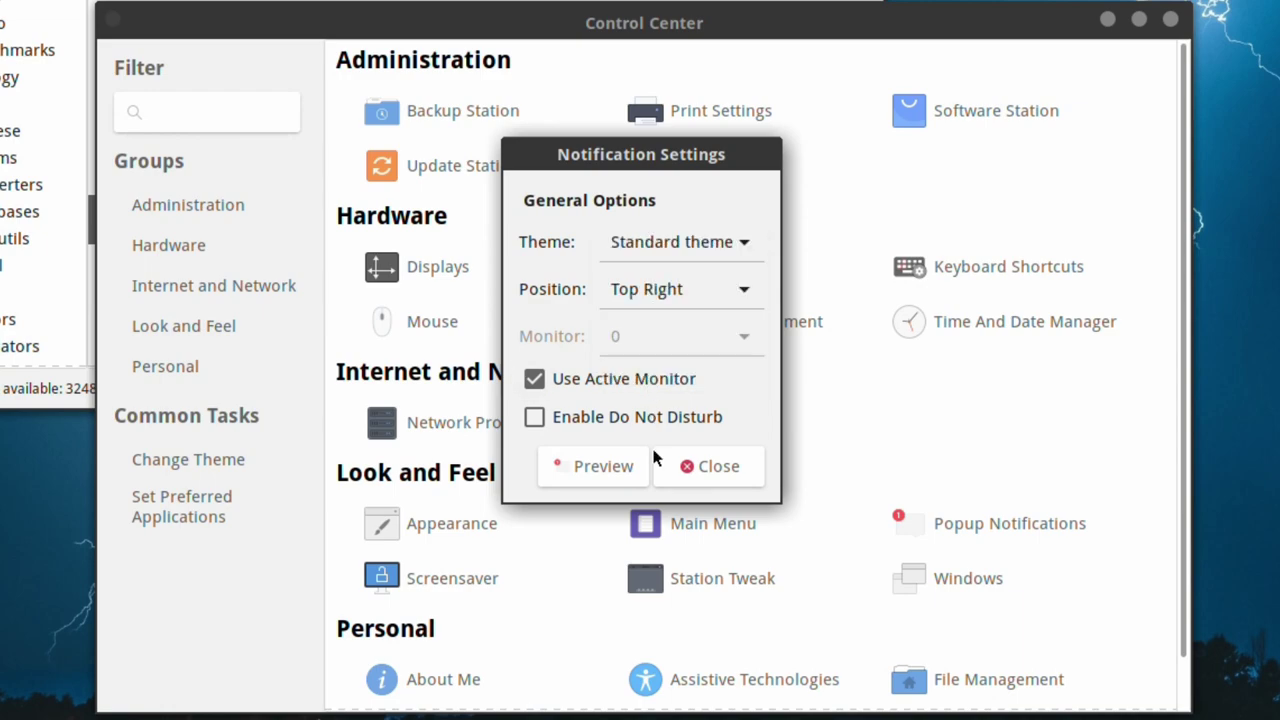
left_click(706, 464)
- Preview the screensaver themes, choose Cosmos instead of Blank screen, and close Screensaver Preferences
left_click(417, 588)
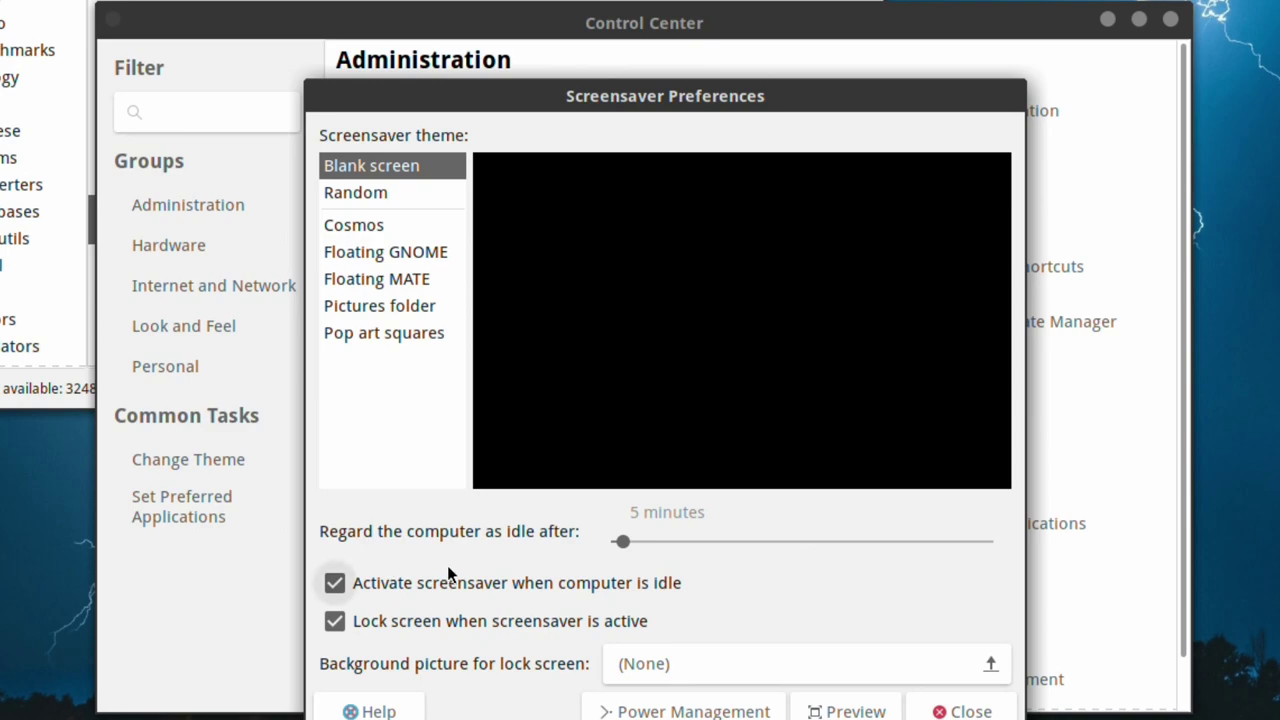
left_click(376, 231)
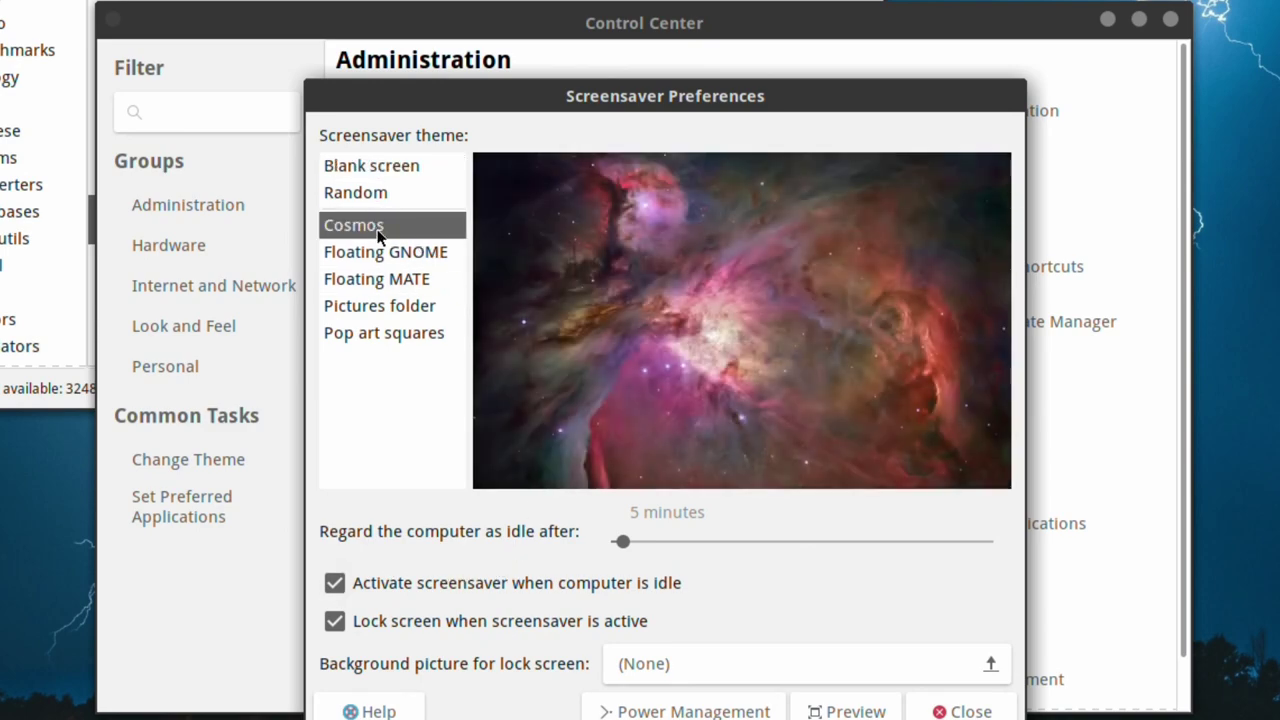
left_click(390, 257)
left_click(390, 283)
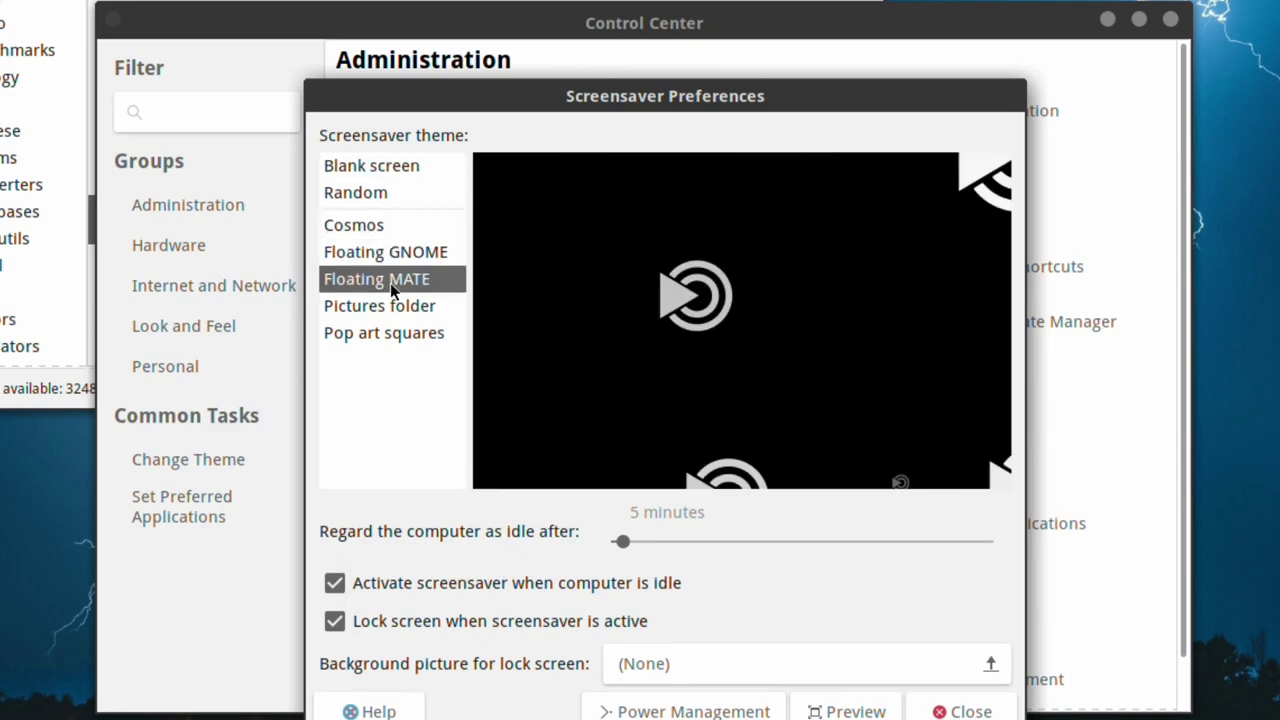
left_click(391, 304)
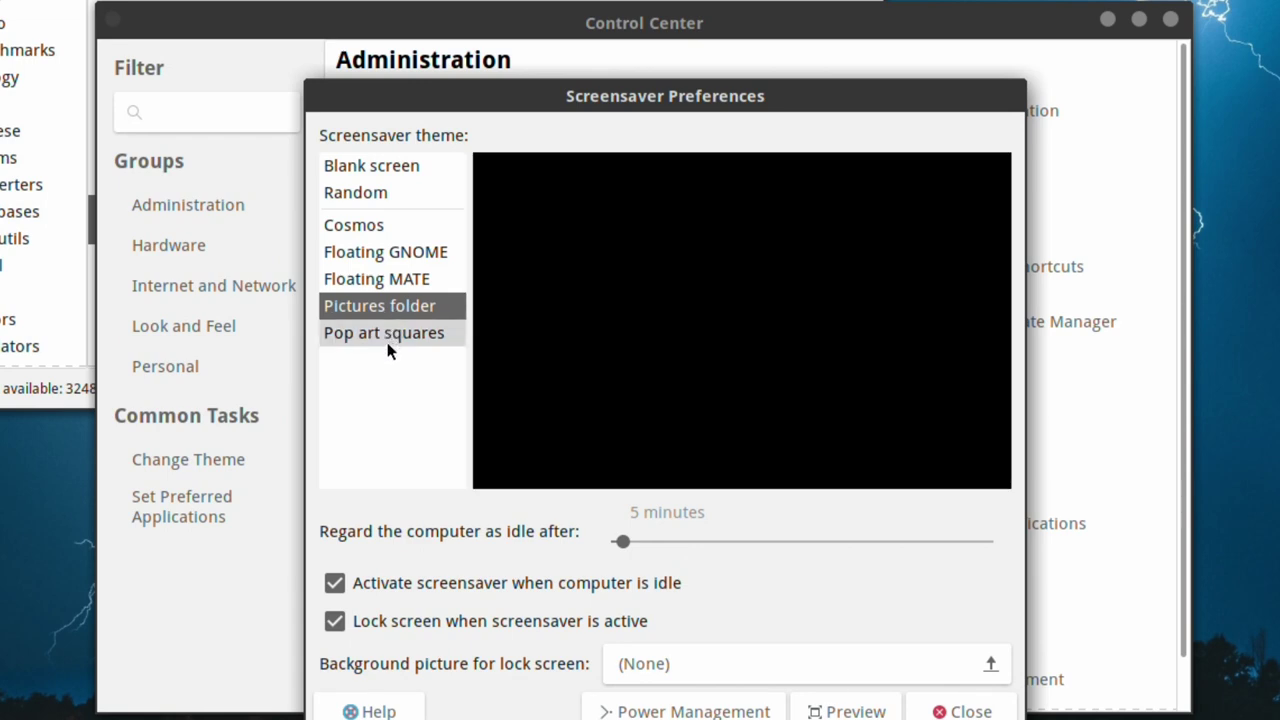
left_click(388, 340)
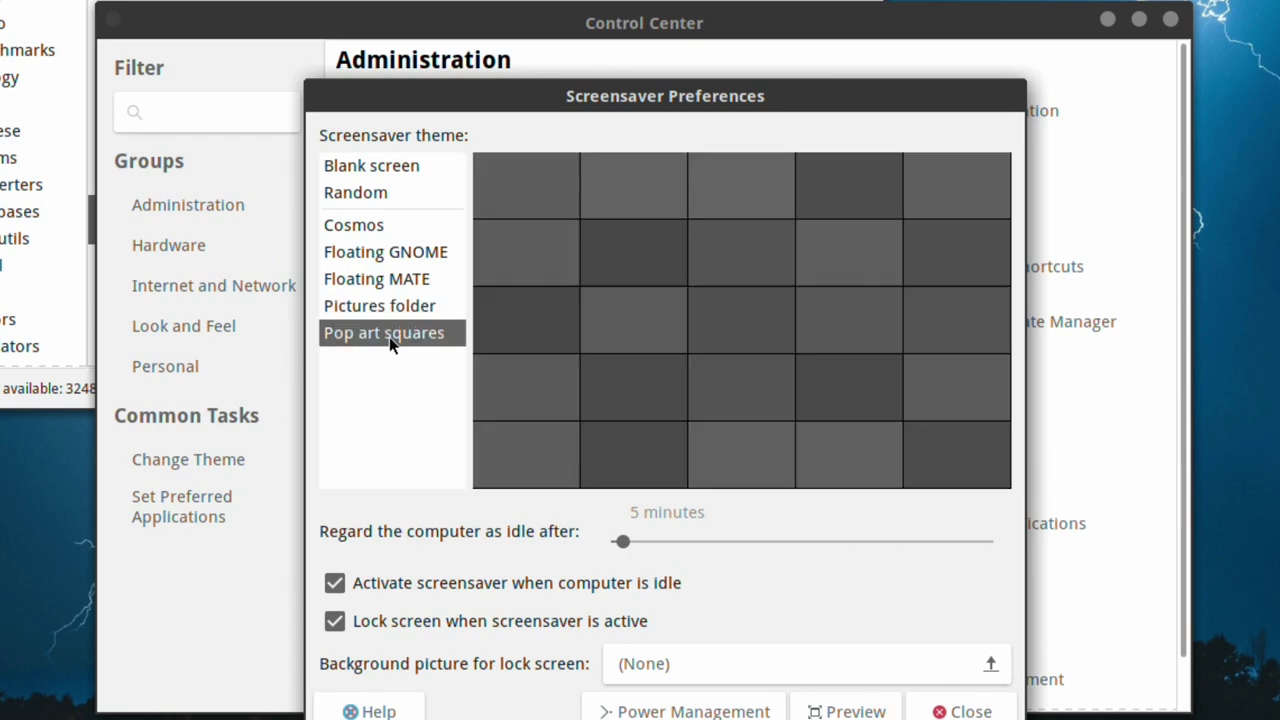
left_click(399, 257)
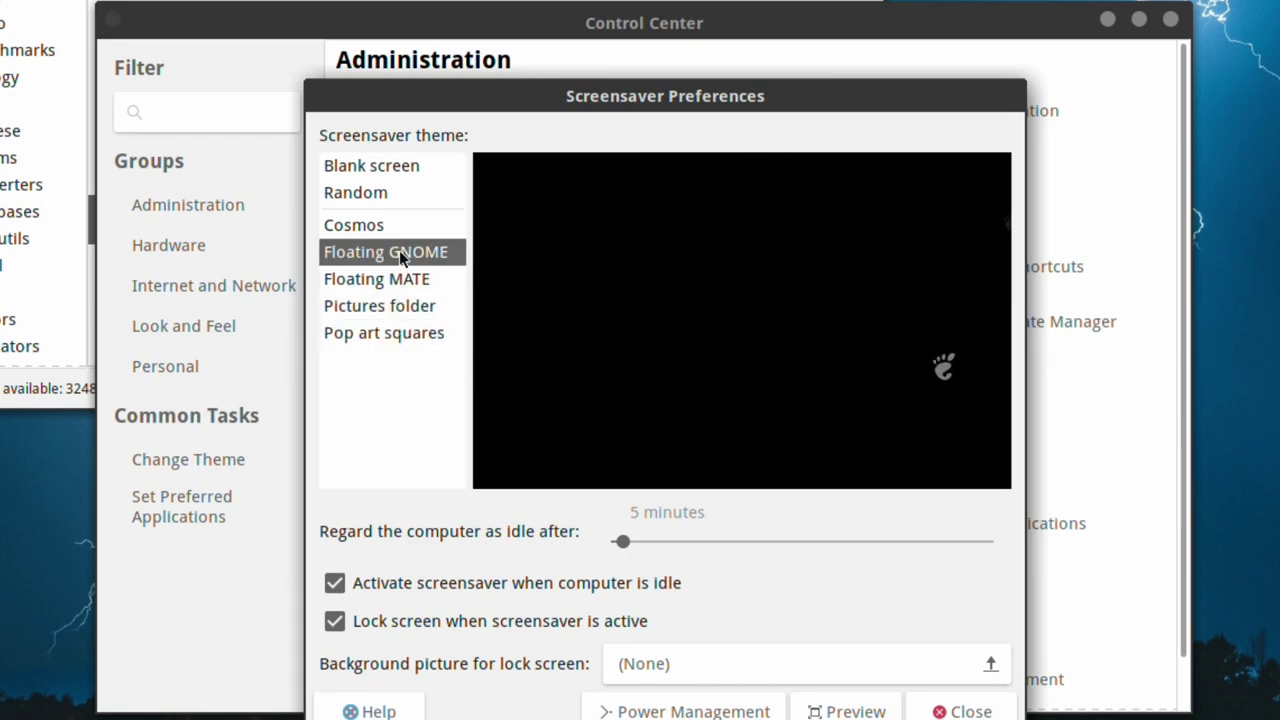
left_click(370, 225)
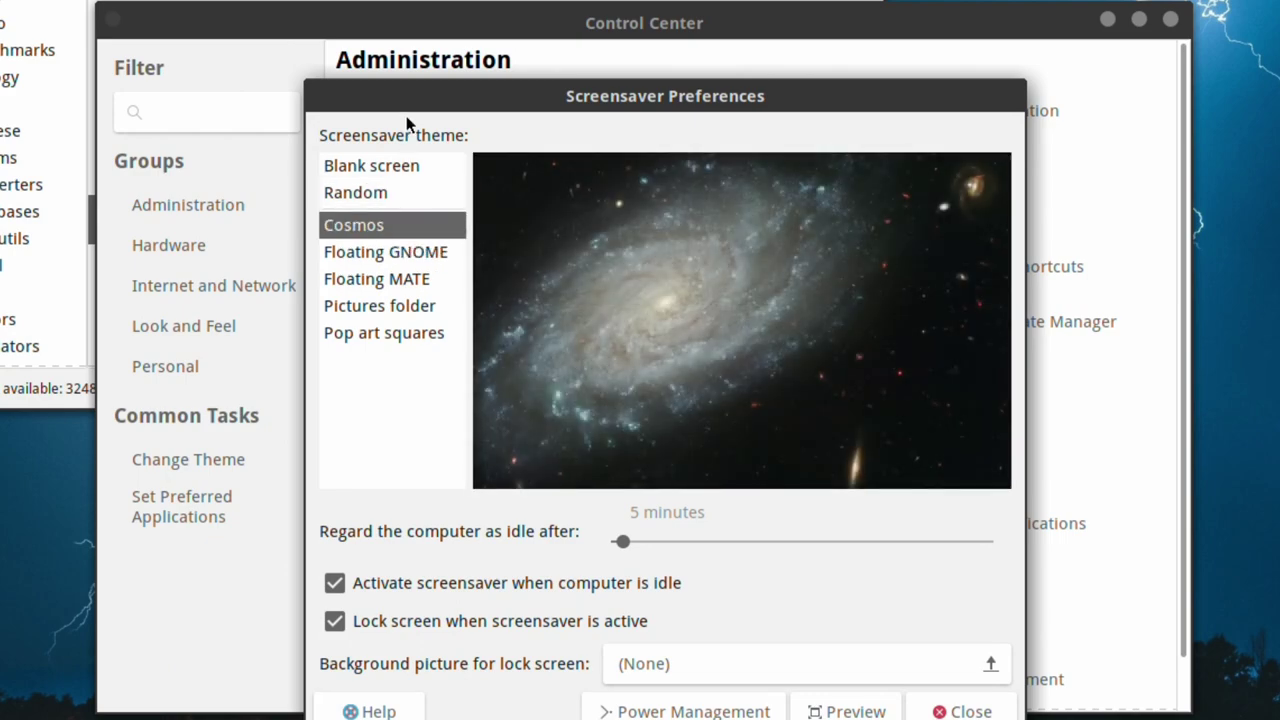
left_click(965, 712)
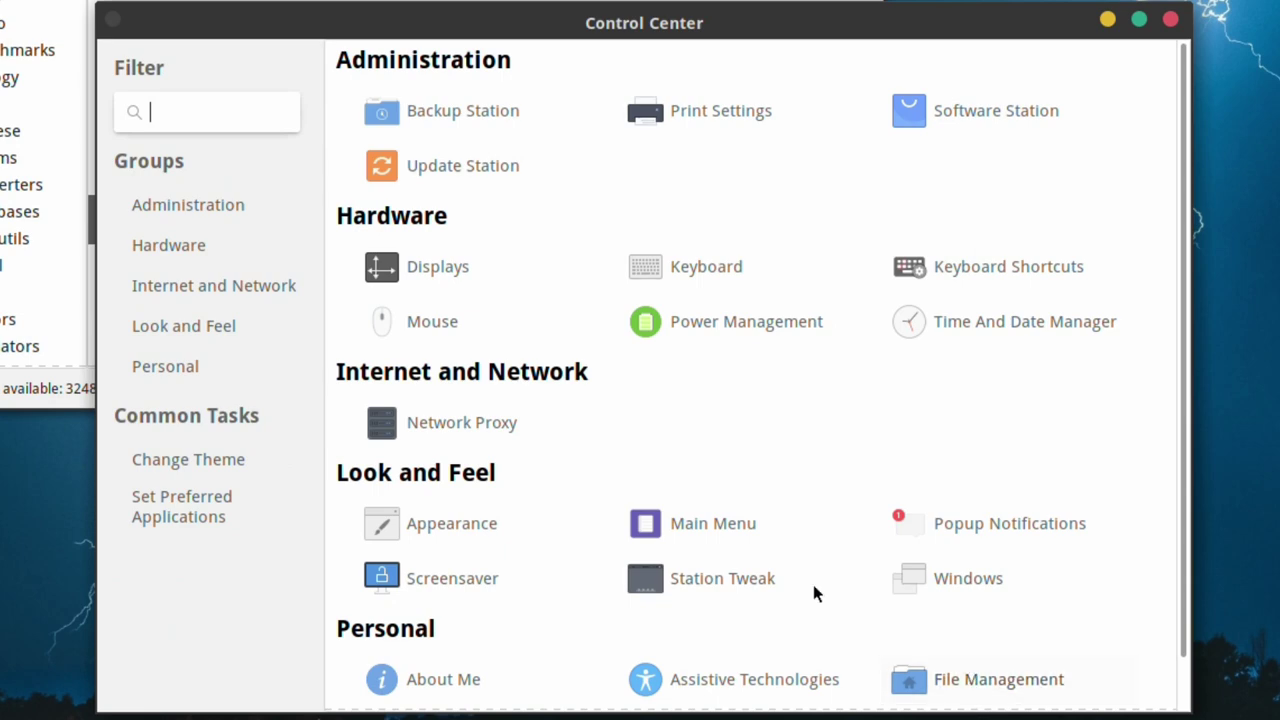
left_click(689, 584)
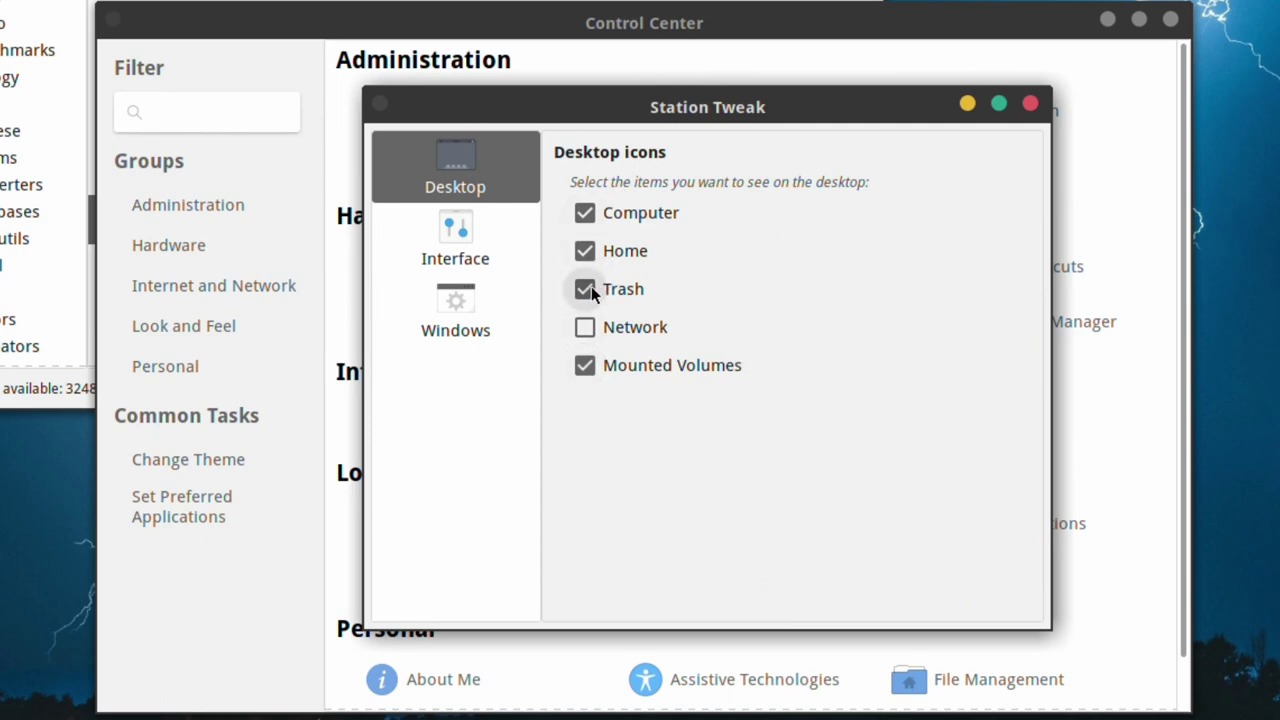
left_click(461, 230)
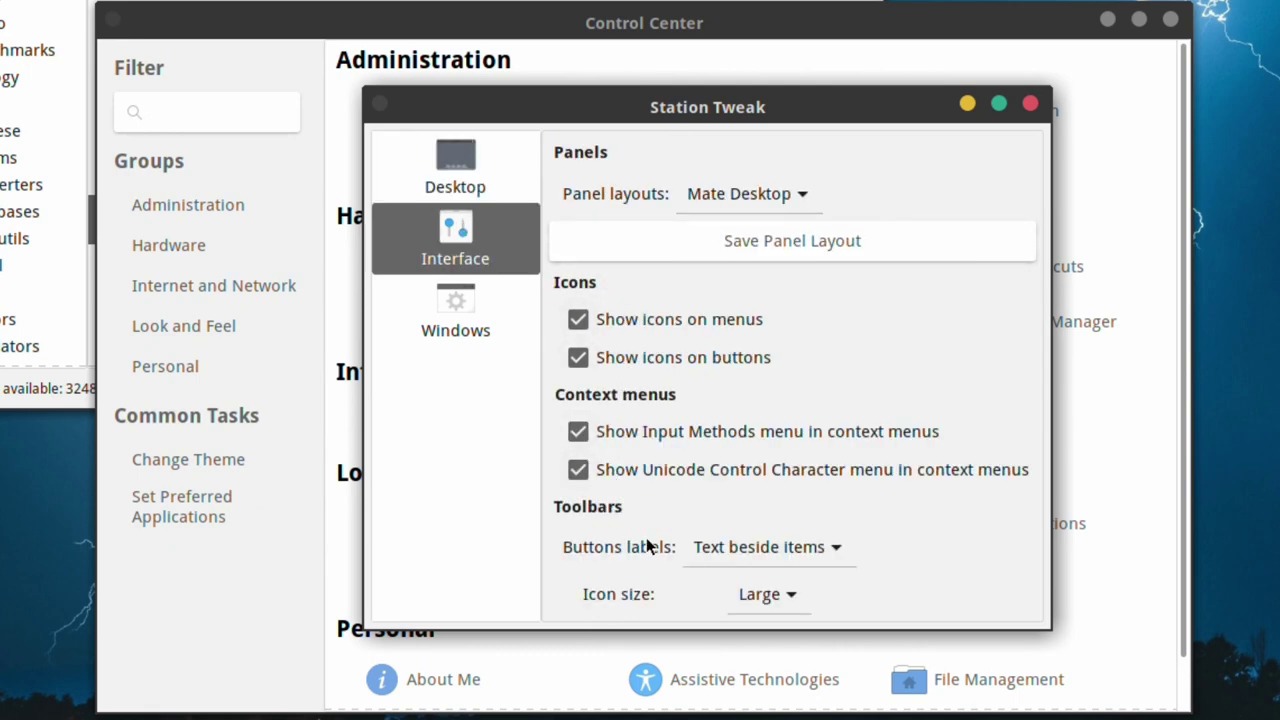
left_click(453, 304)
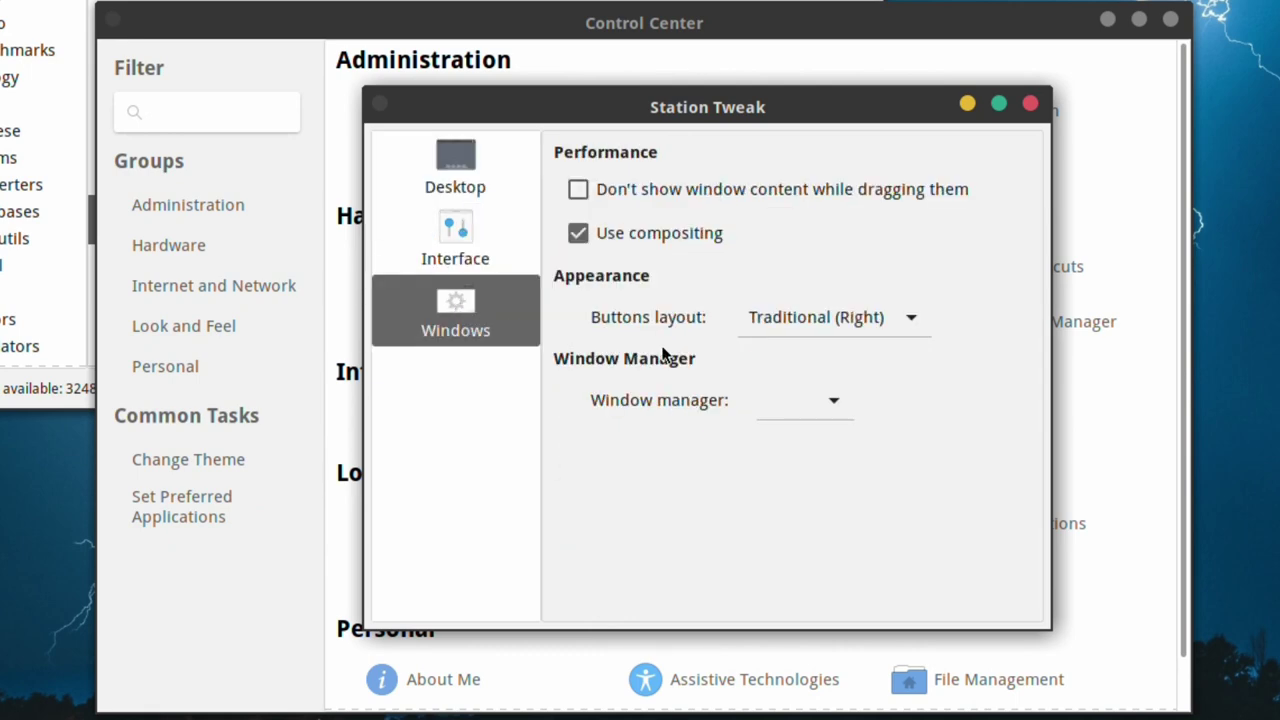
left_click(592, 232)
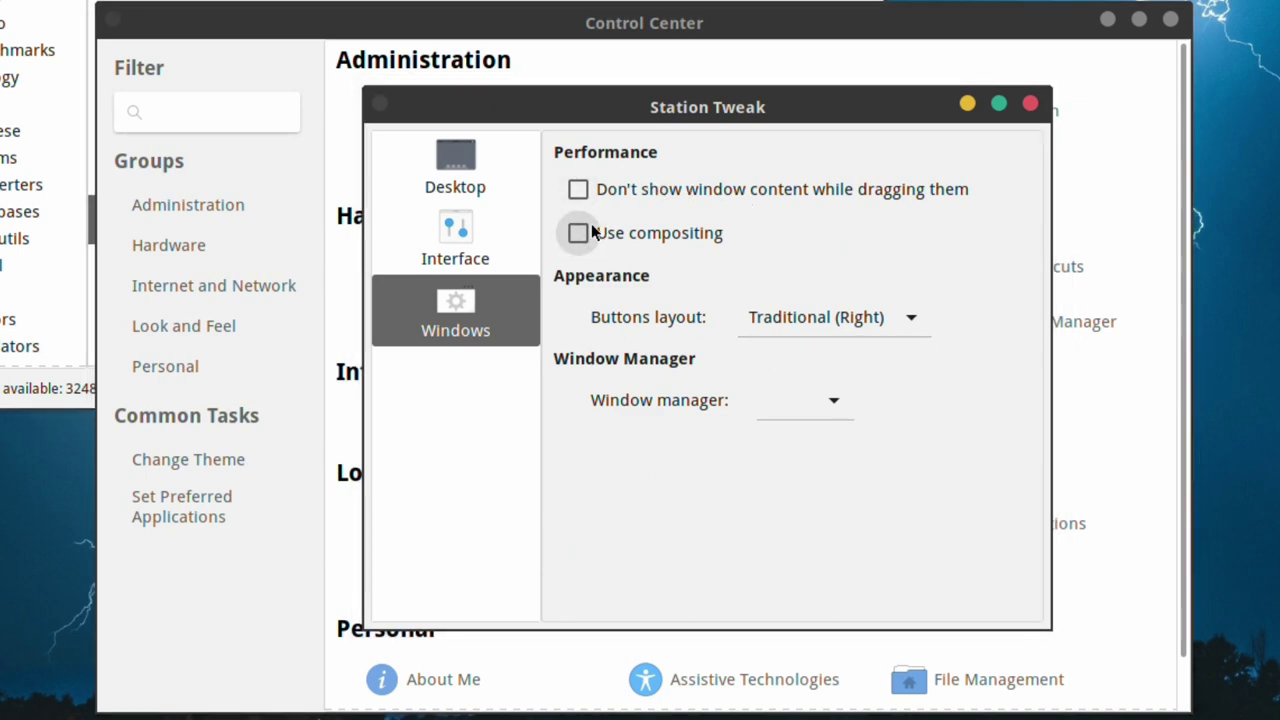
left_click(592, 232)
left_click(592, 232)
left_click_drag(698, 108, 617, 153)
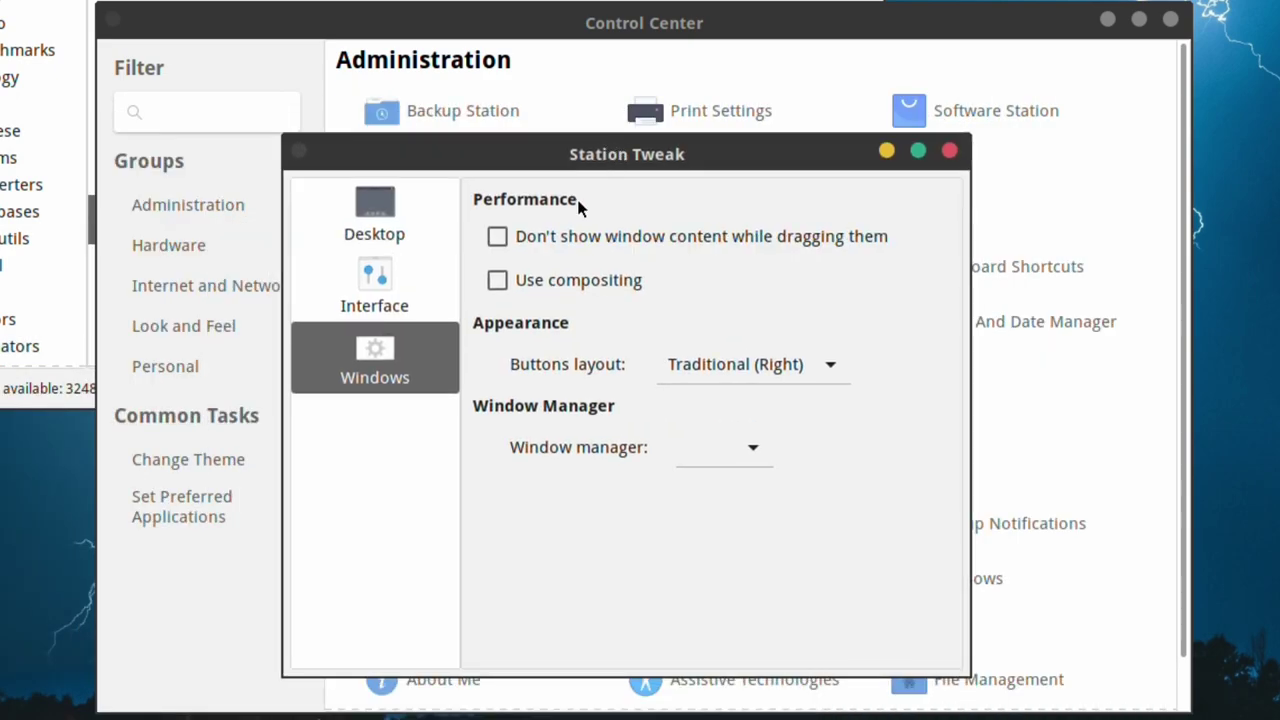
left_click(505, 284)
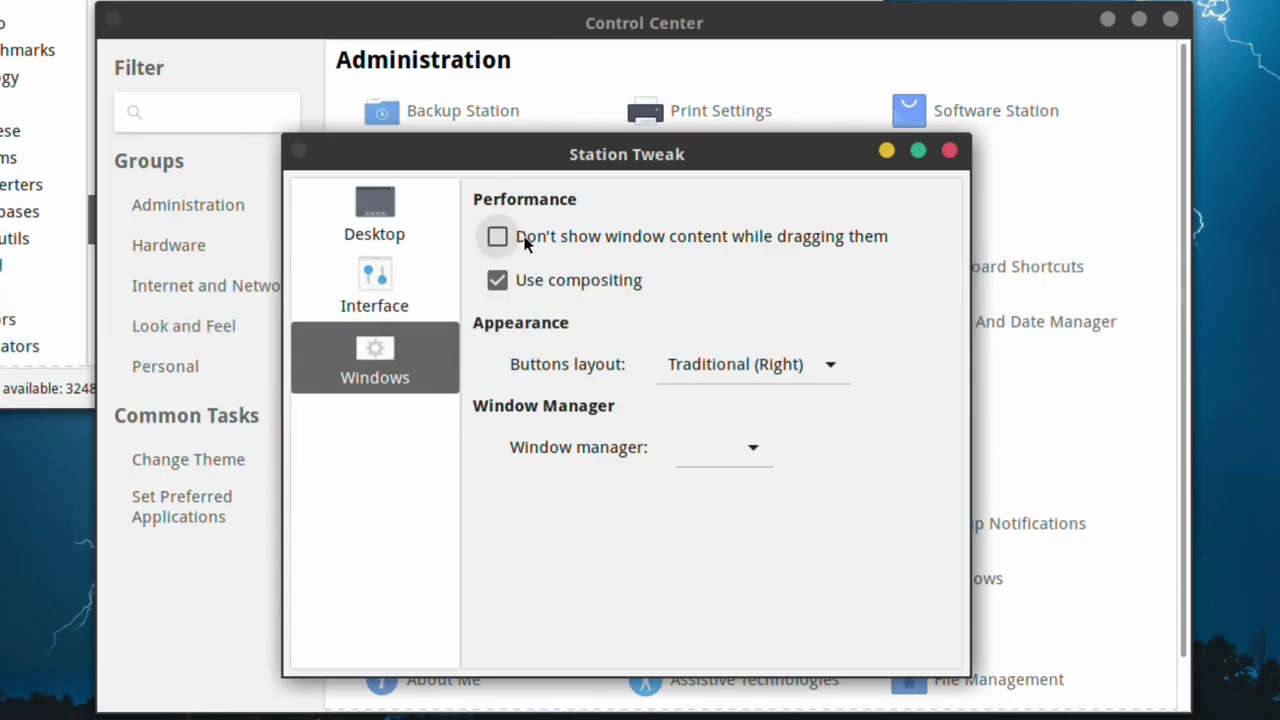
left_click(526, 243)
left_click_drag(547, 166, 571, 183)
left_click(521, 263)
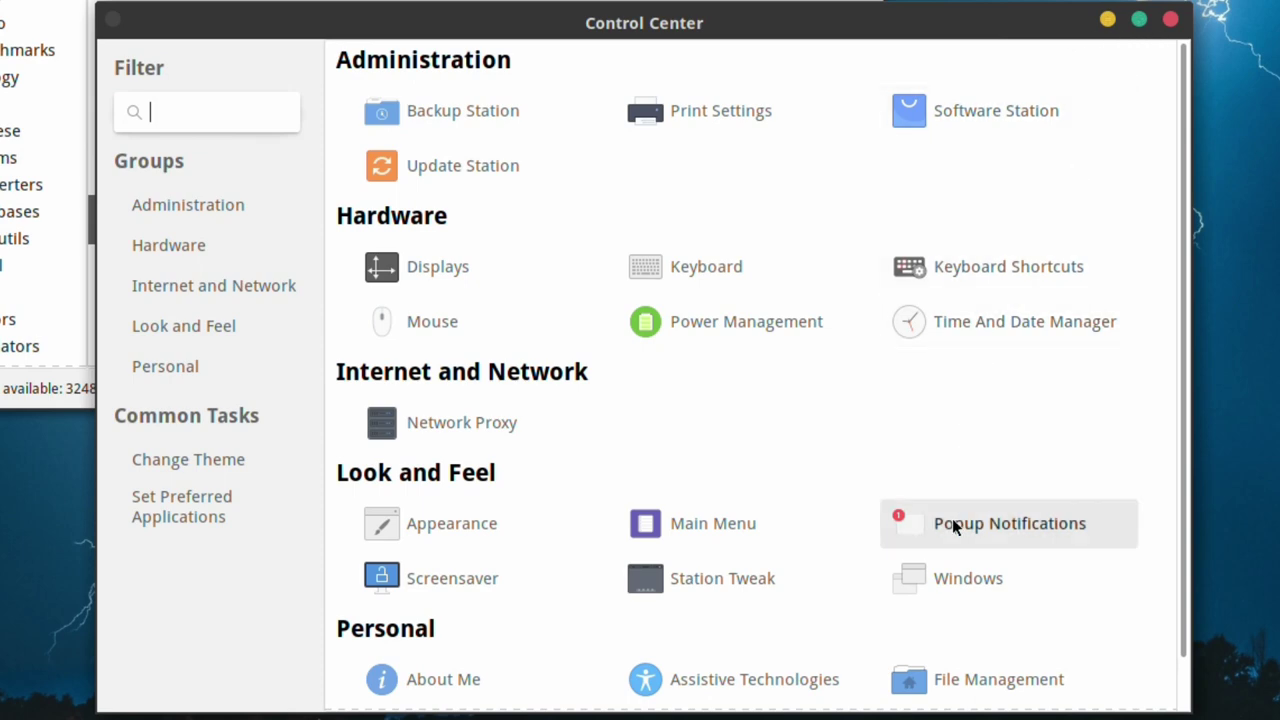
- Review the Behaviour, Placement and Compositing Manager tabs of Window Preferences, then close it
left_click(978, 591)
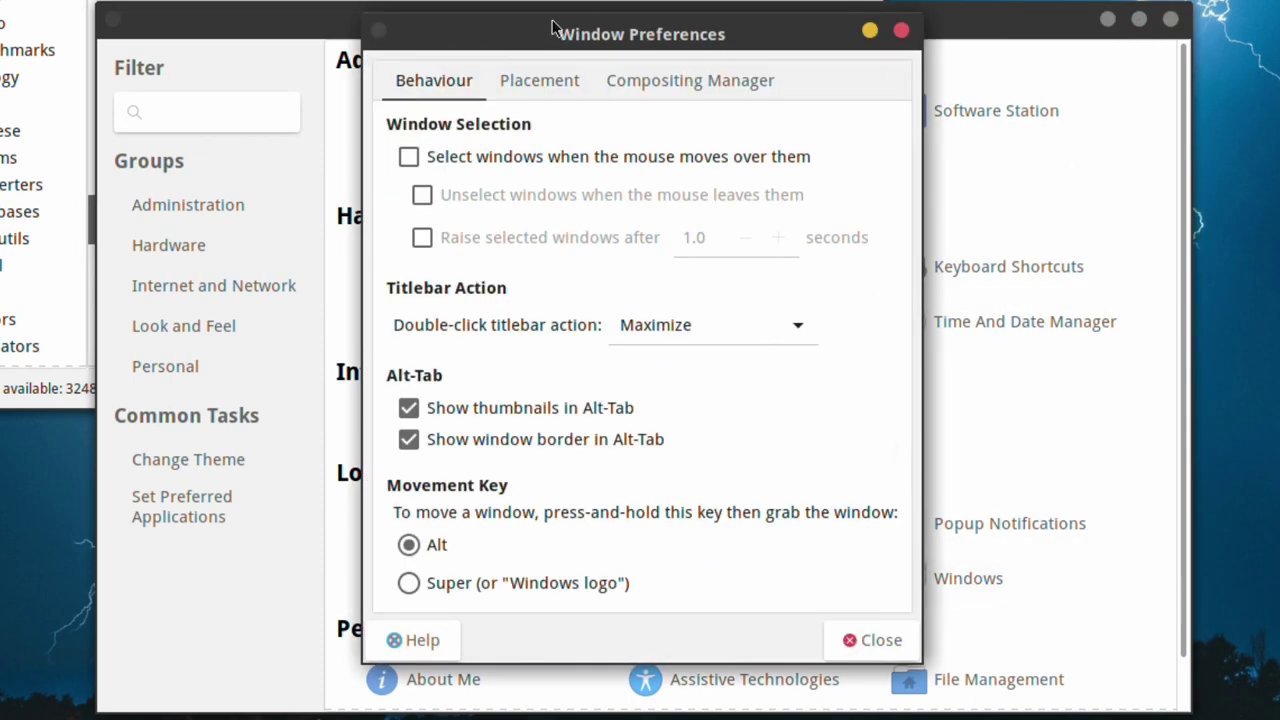
left_click(528, 80)
left_click(681, 84)
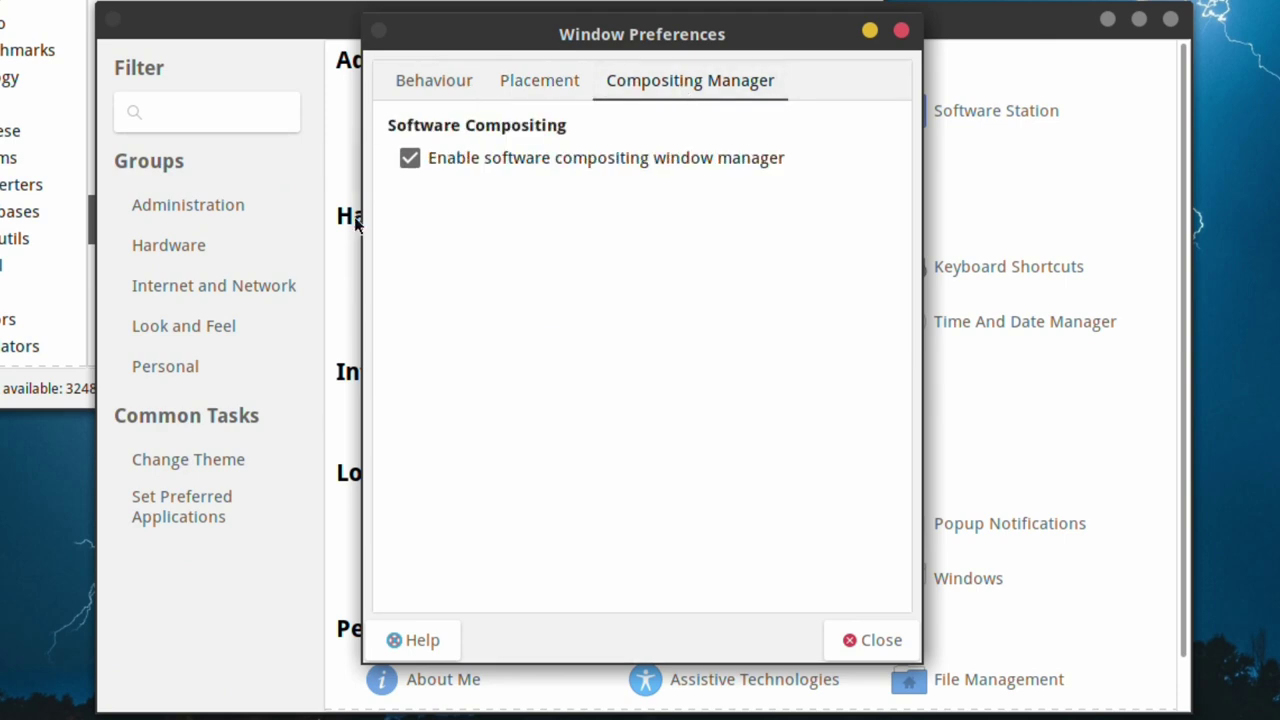
left_click(440, 82)
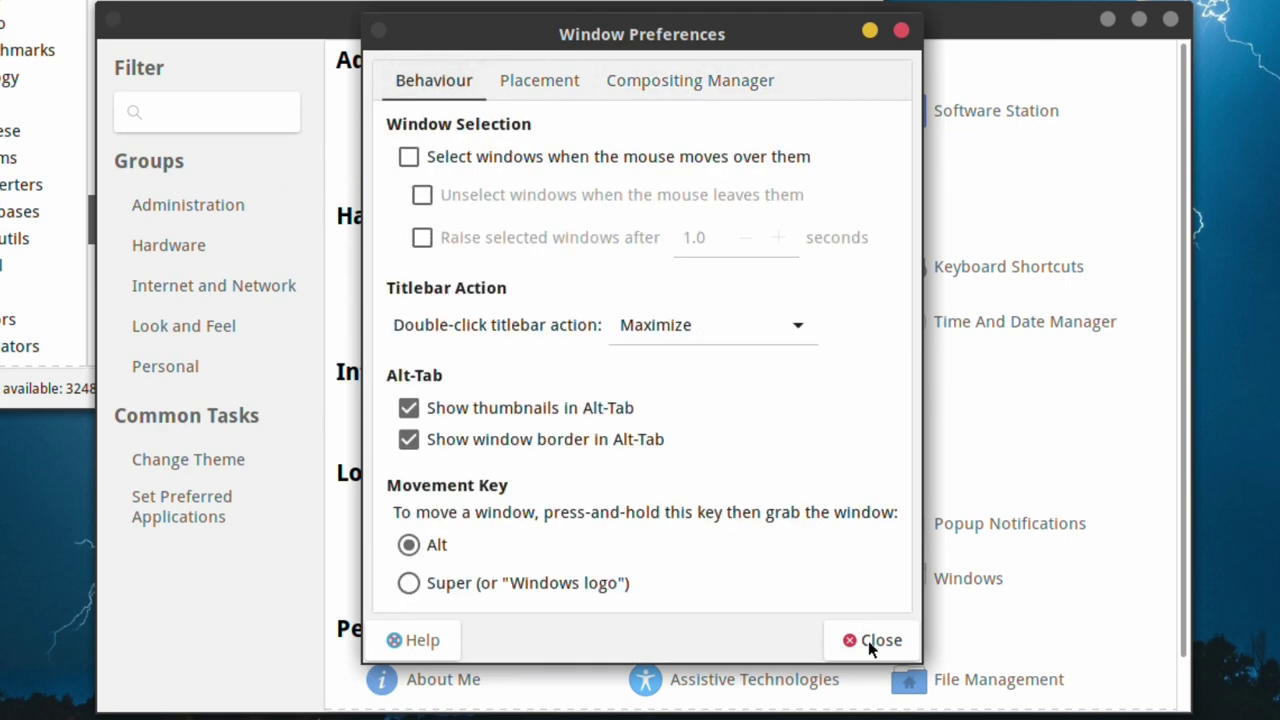
left_click(872, 641)
- Open the About Me account details, close them, and reopen them
left_click_drag(1182, 596, 1182, 654)
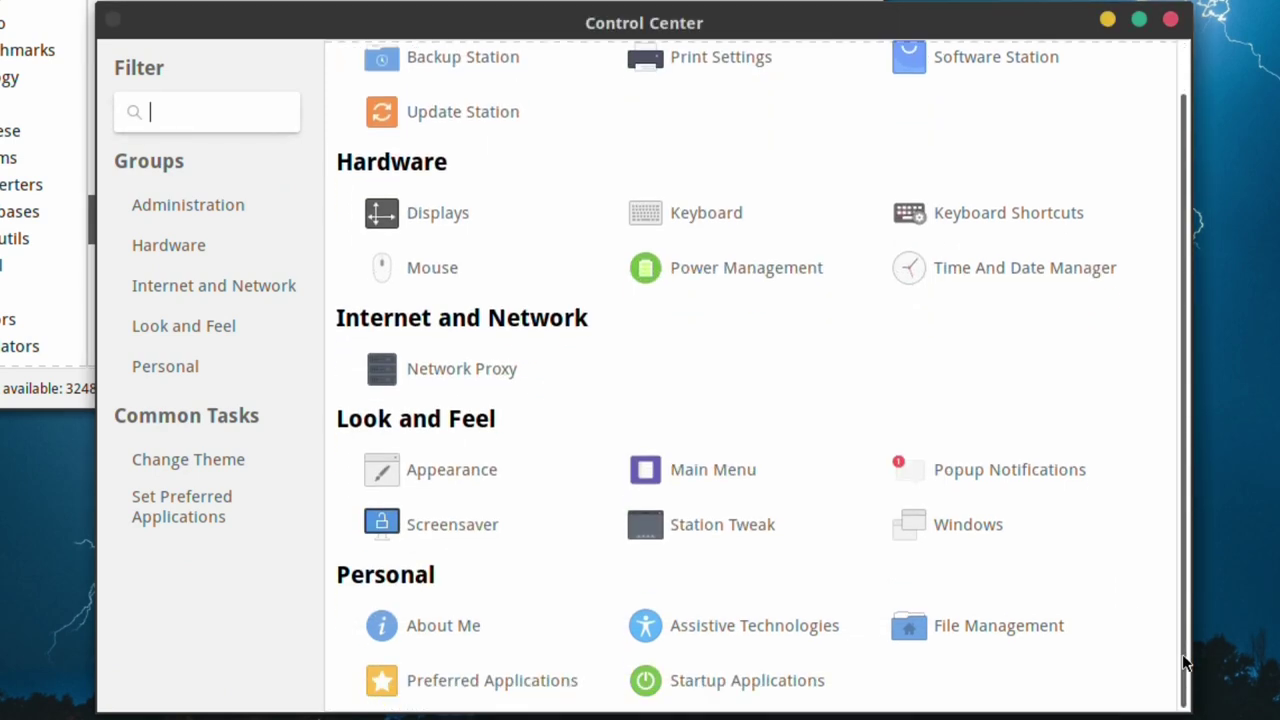
left_click(470, 626)
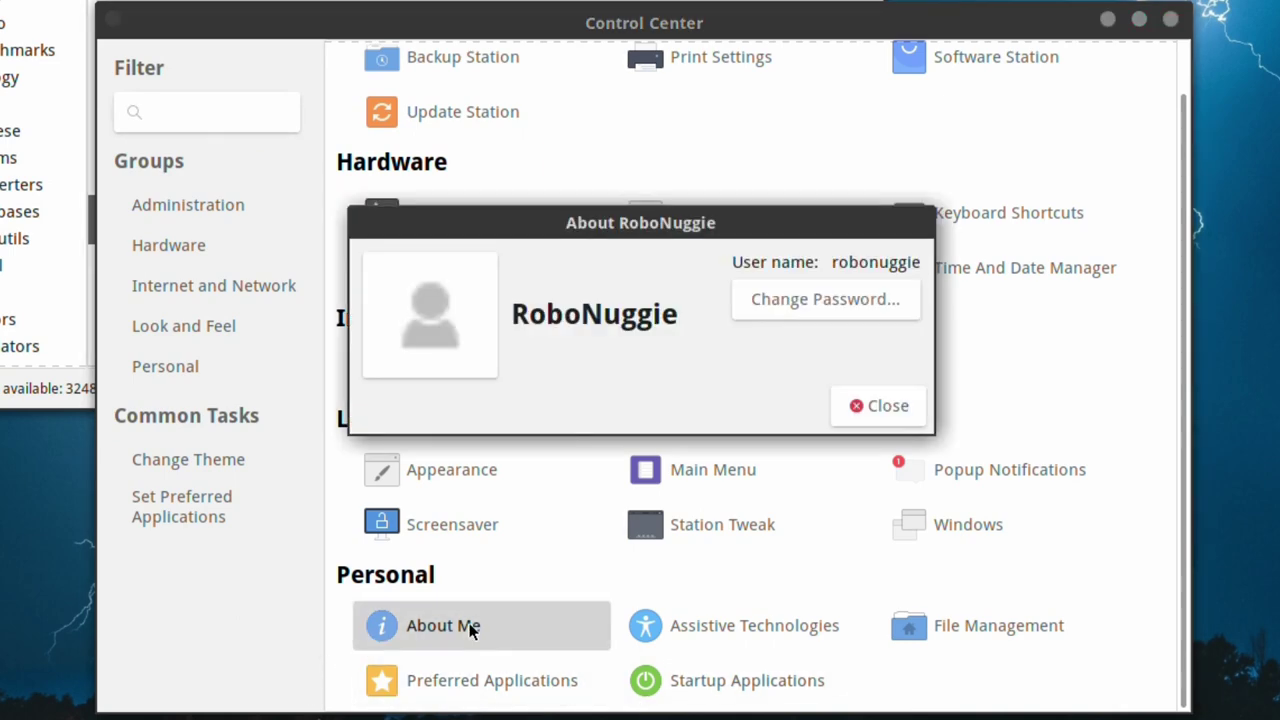
left_click(884, 405)
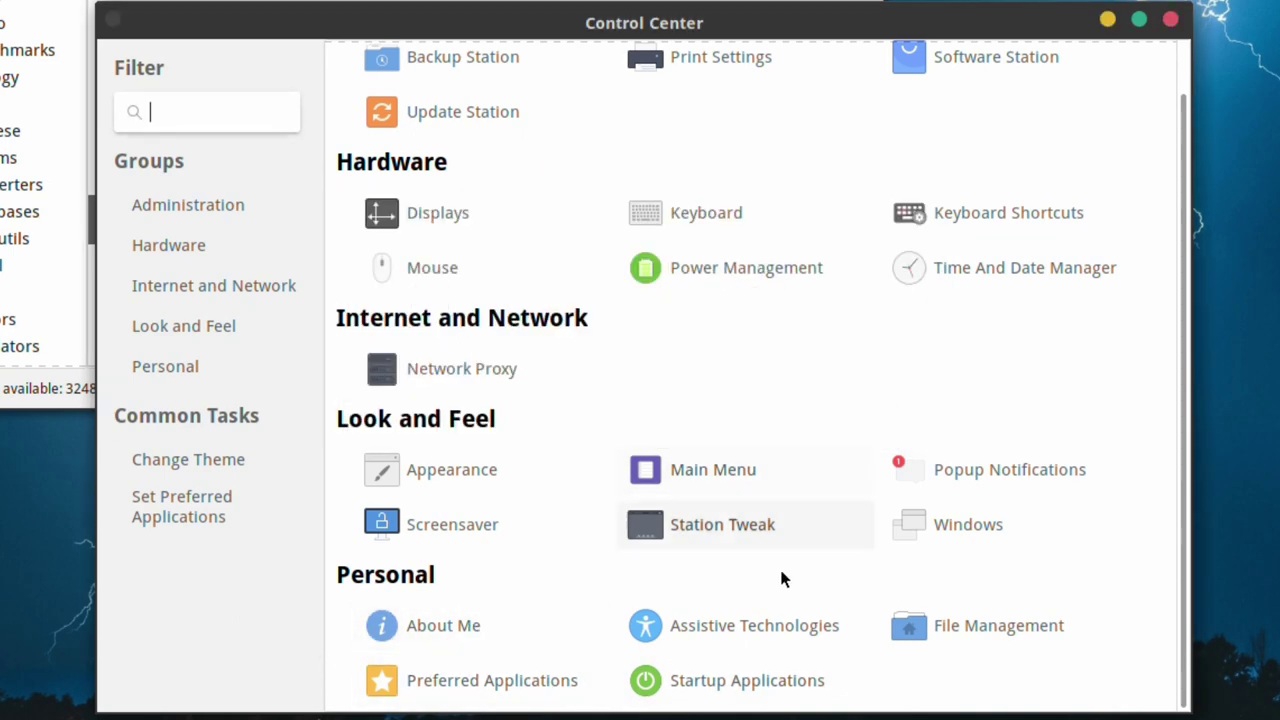
left_click(376, 632)
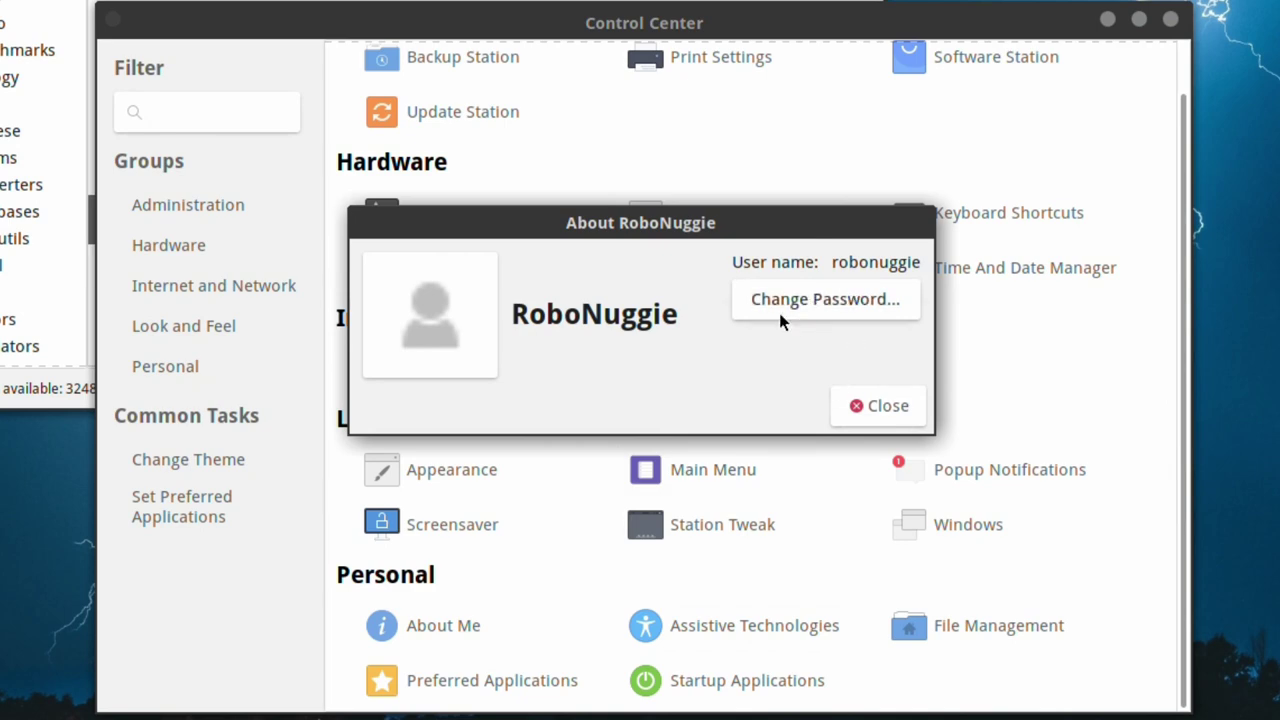
- Close About Me, then open and close Assistive Technologies preferences
left_click(877, 408)
left_click(746, 633)
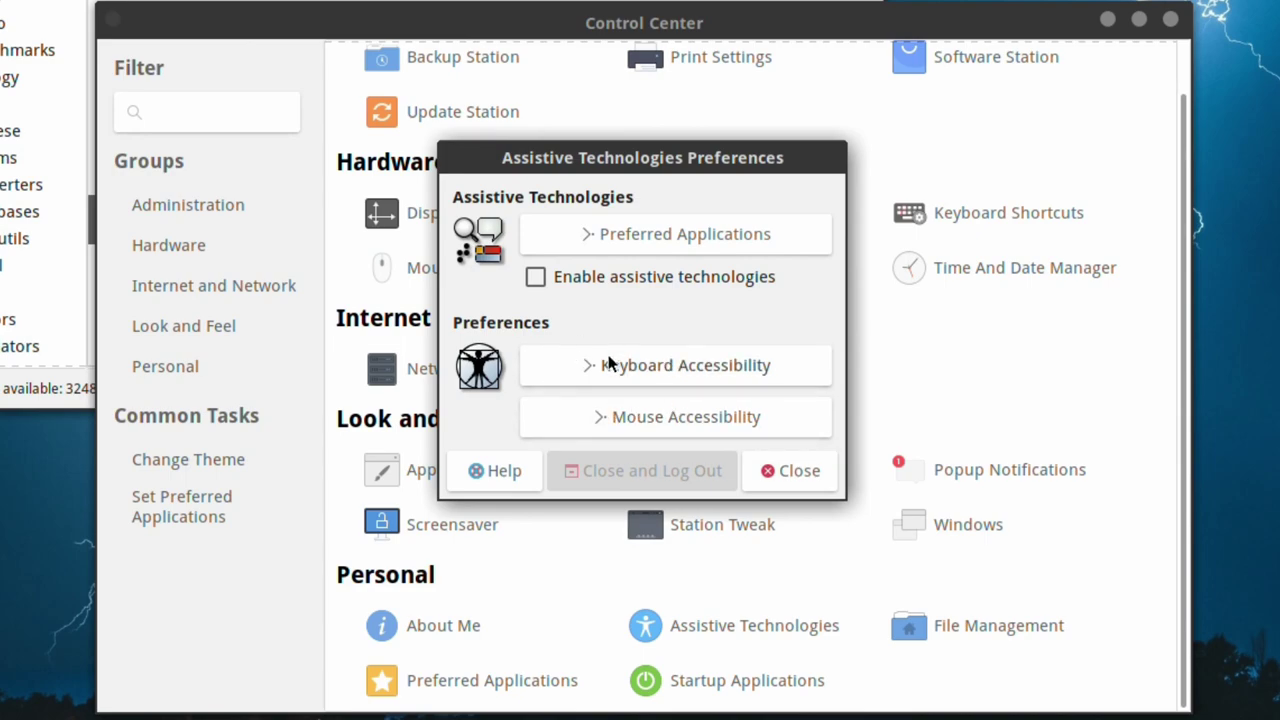
left_click(790, 470)
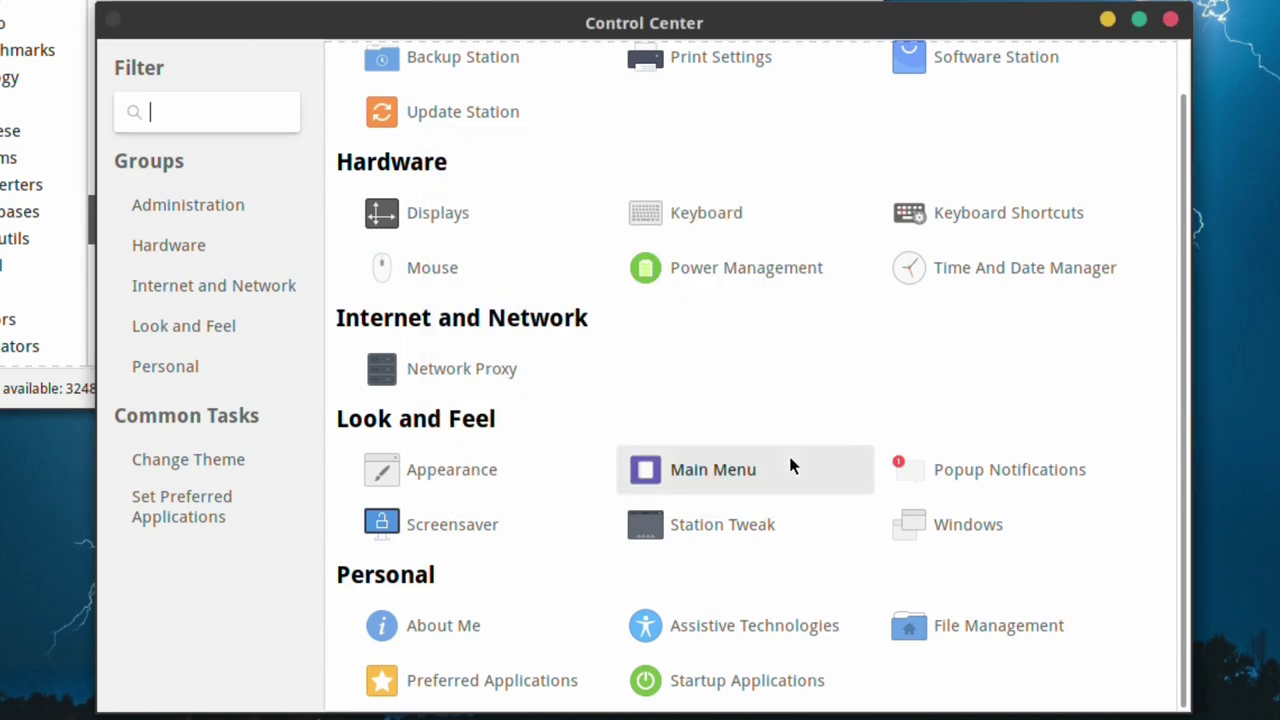
- Step through every File Management Preferences tab, from Behaviour to Extensions, then close it
left_click(958, 622)
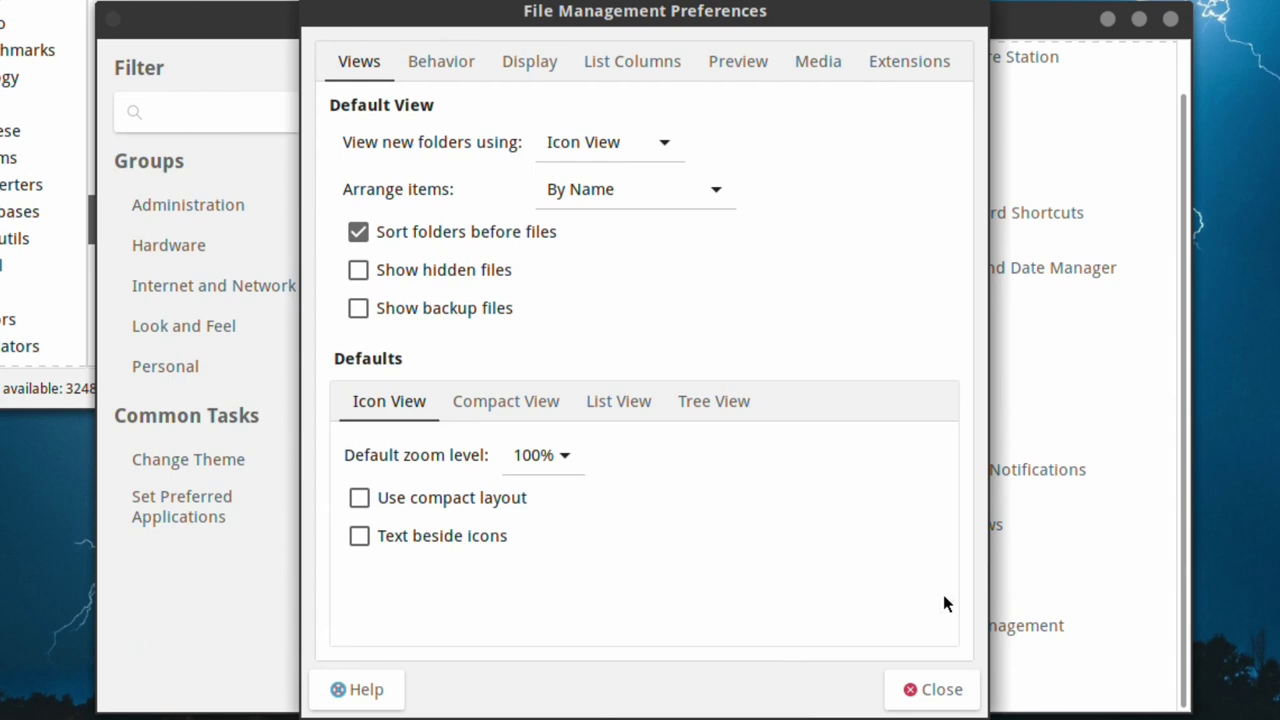
left_click(436, 60)
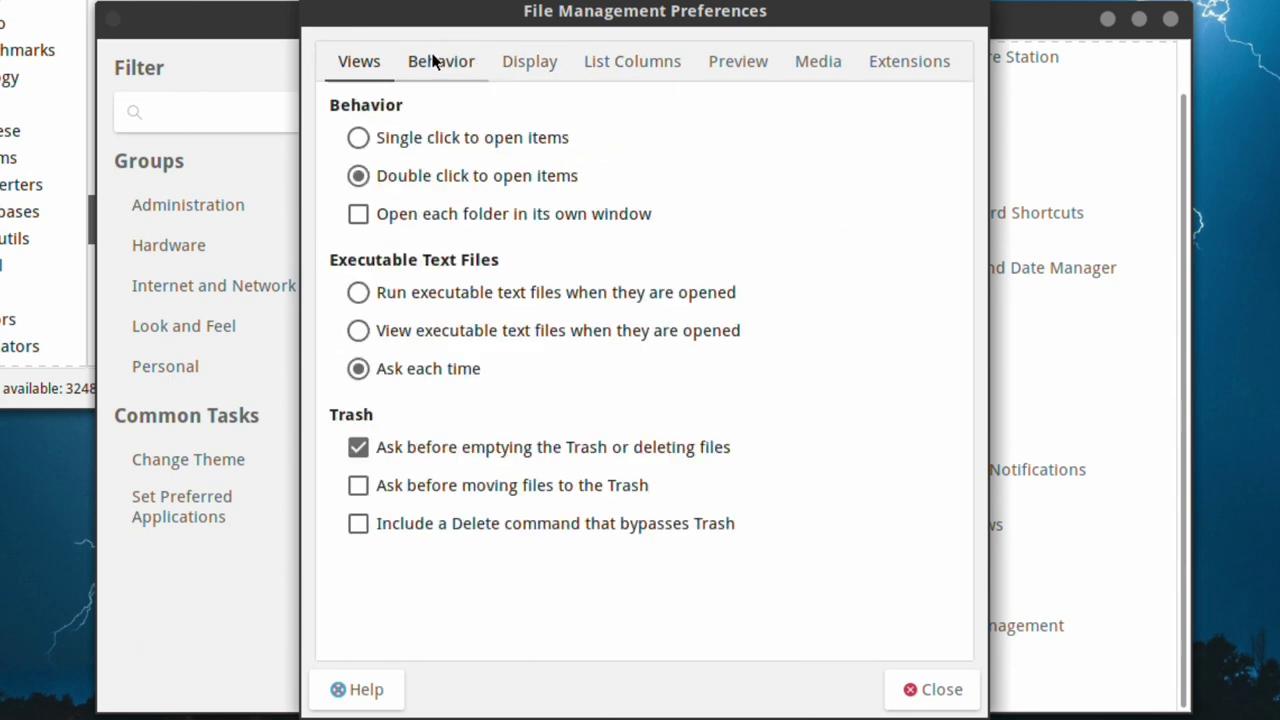
left_click(545, 62)
left_click(625, 63)
left_click(743, 64)
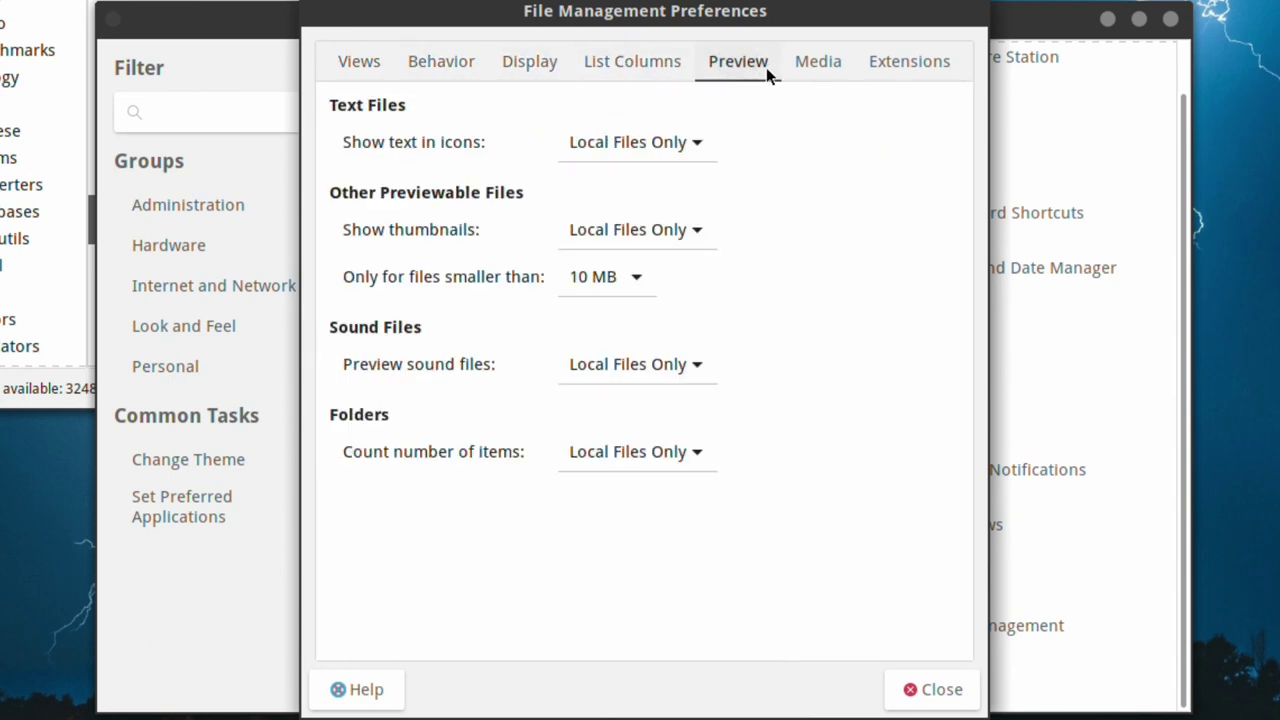
left_click(843, 58)
left_click(897, 62)
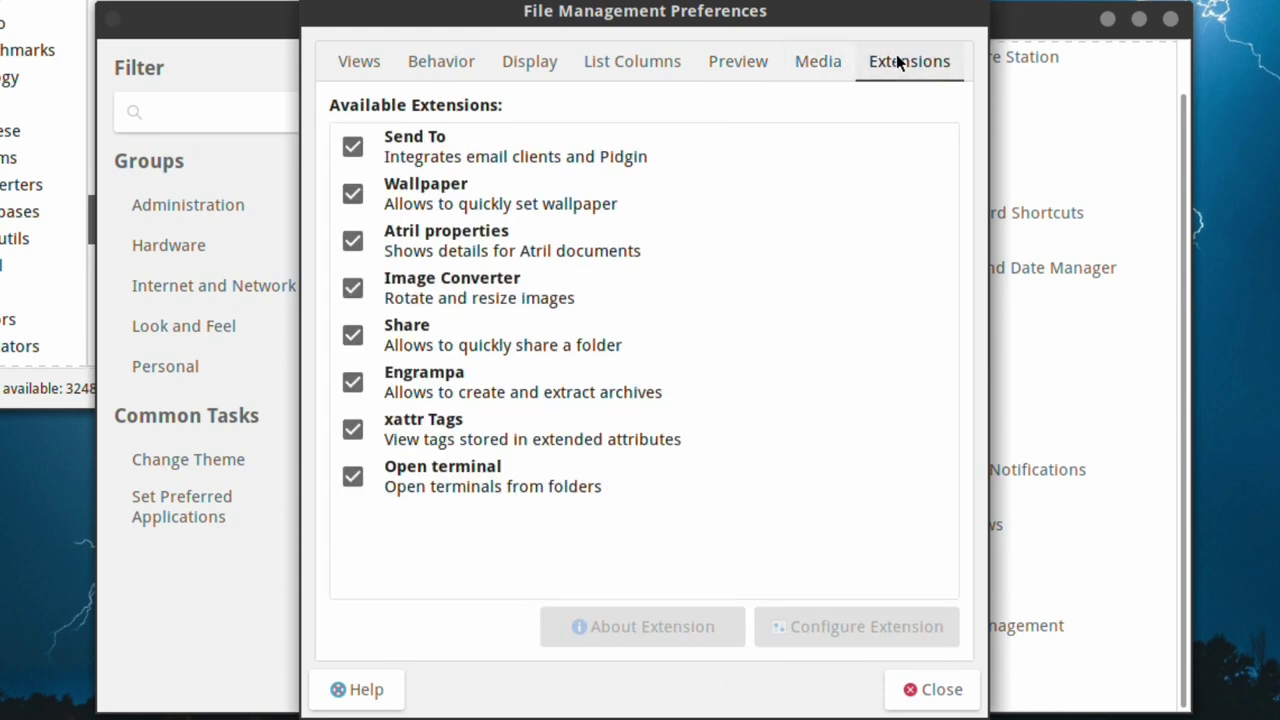
left_click(955, 690)
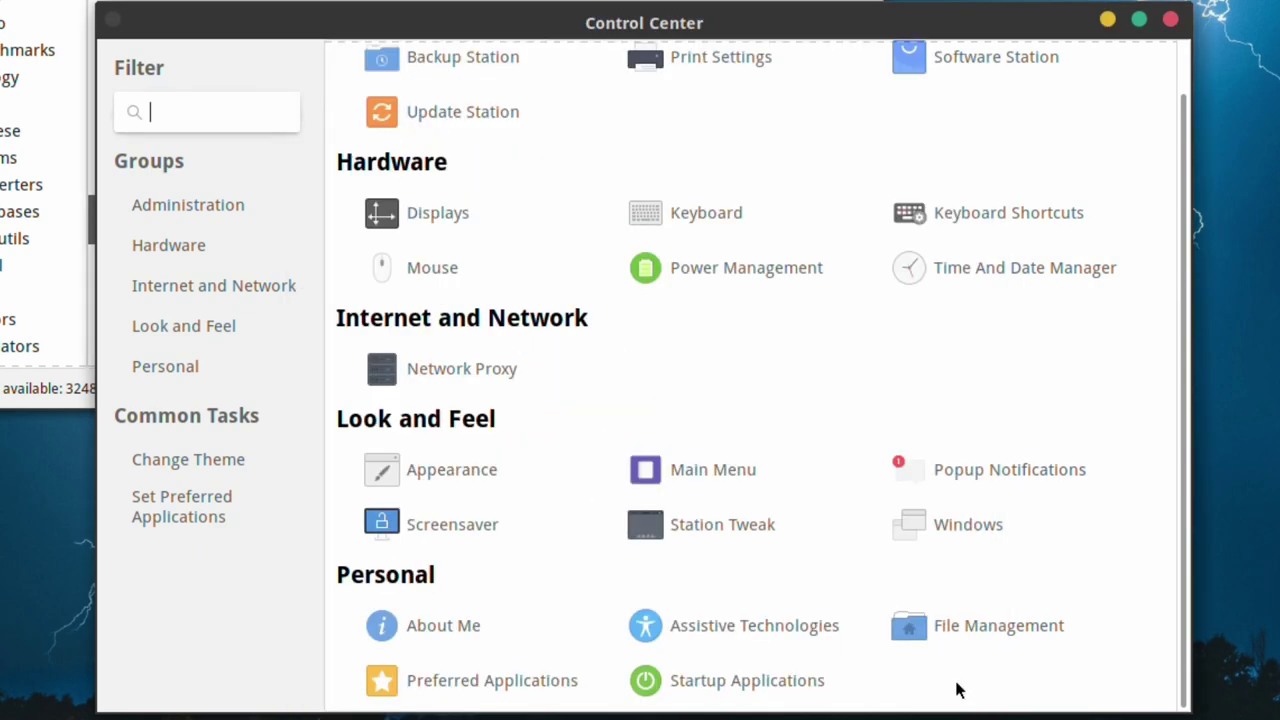
left_click(485, 688)
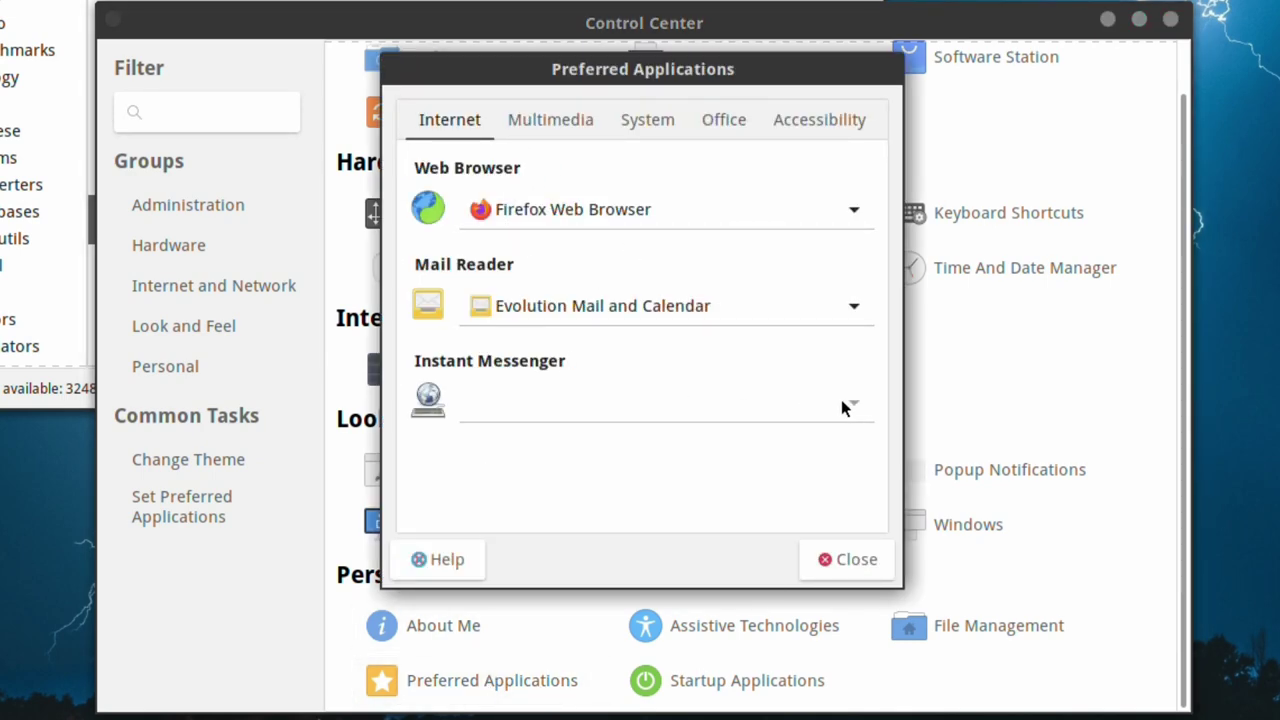
left_click(846, 560)
left_click(770, 684)
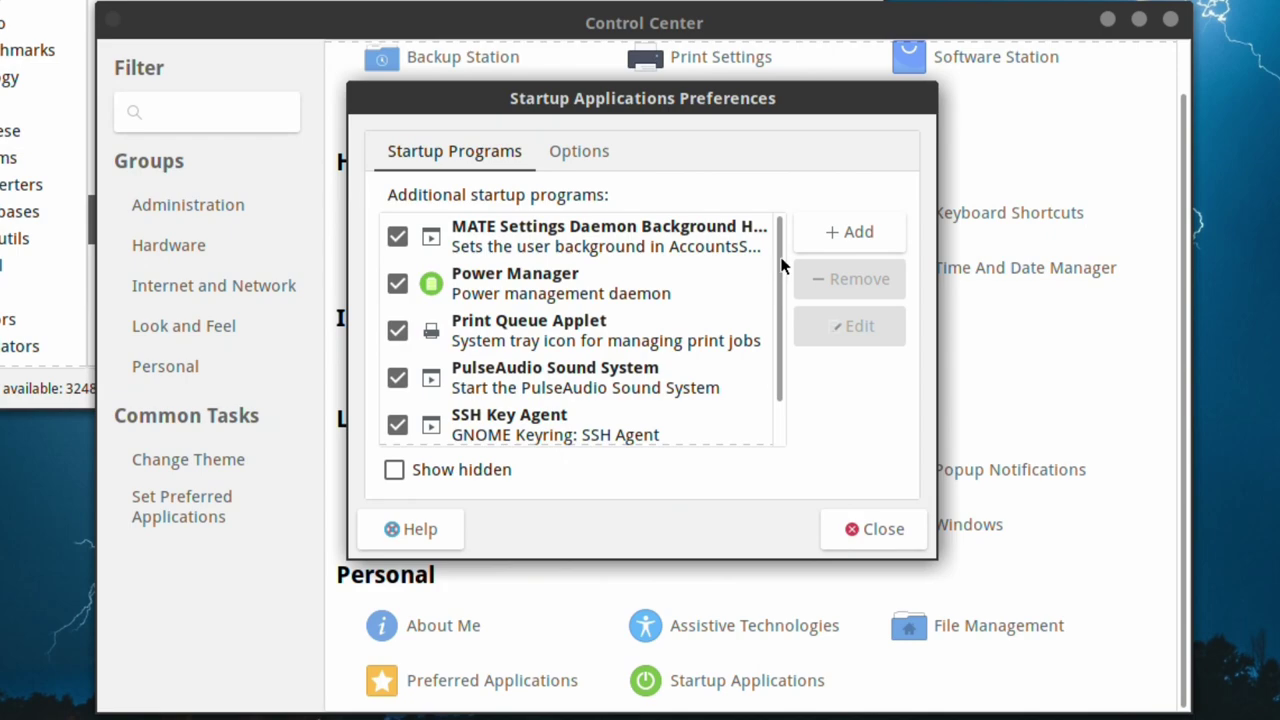
left_click_drag(778, 260, 779, 215)
left_click(879, 529)
scroll(863, 380, "up", 1)
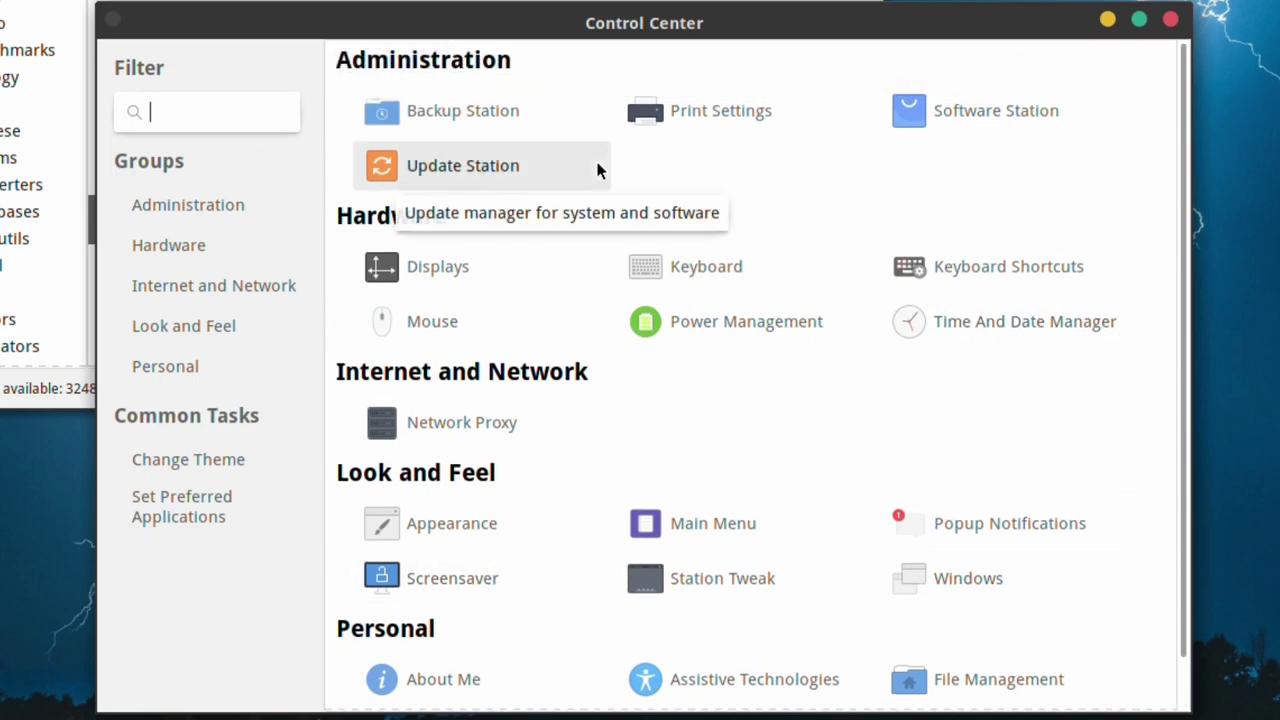
- Close Control Center and replace the Software Station search term 'libre' with 'browser'
left_click(1171, 21)
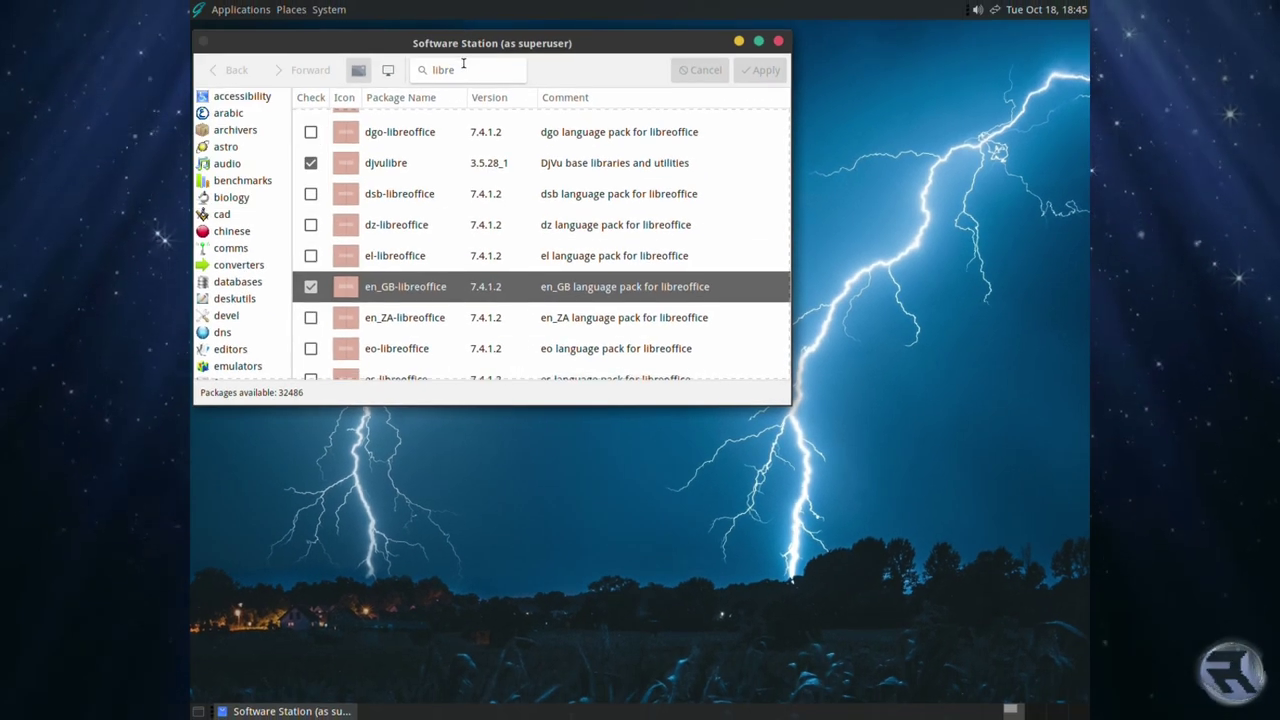
double_click(463, 69)
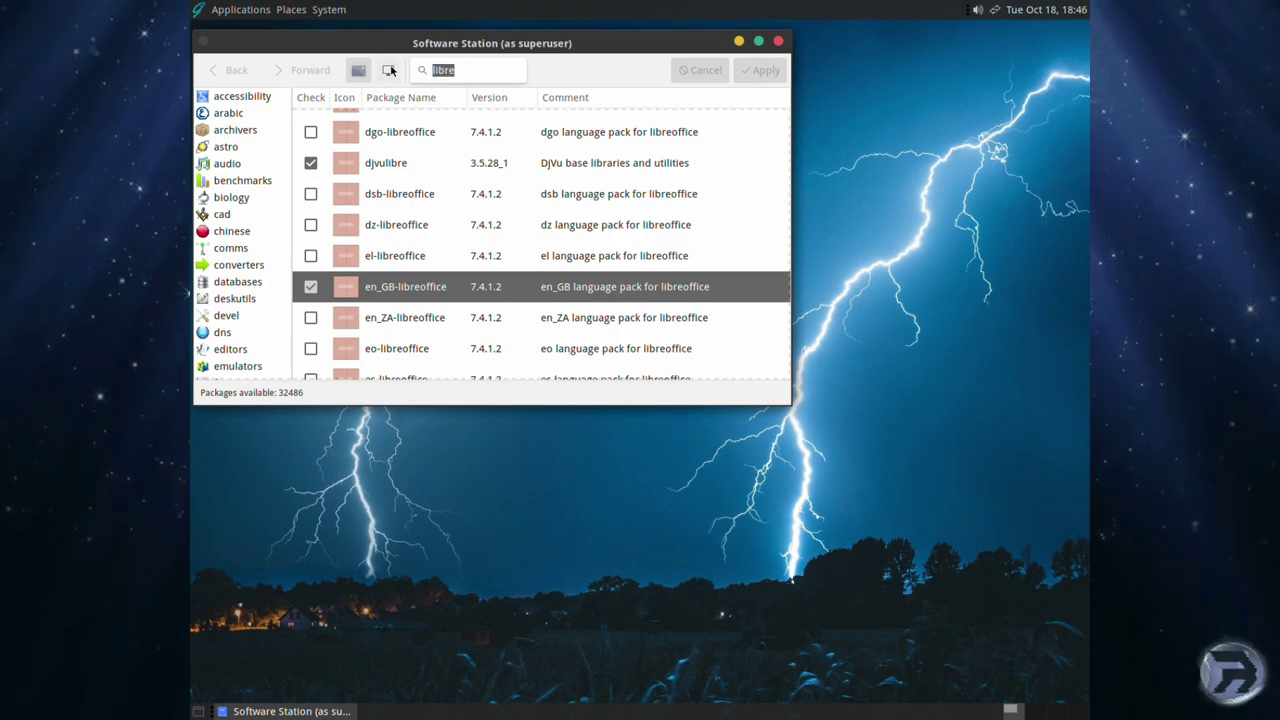
type("br")
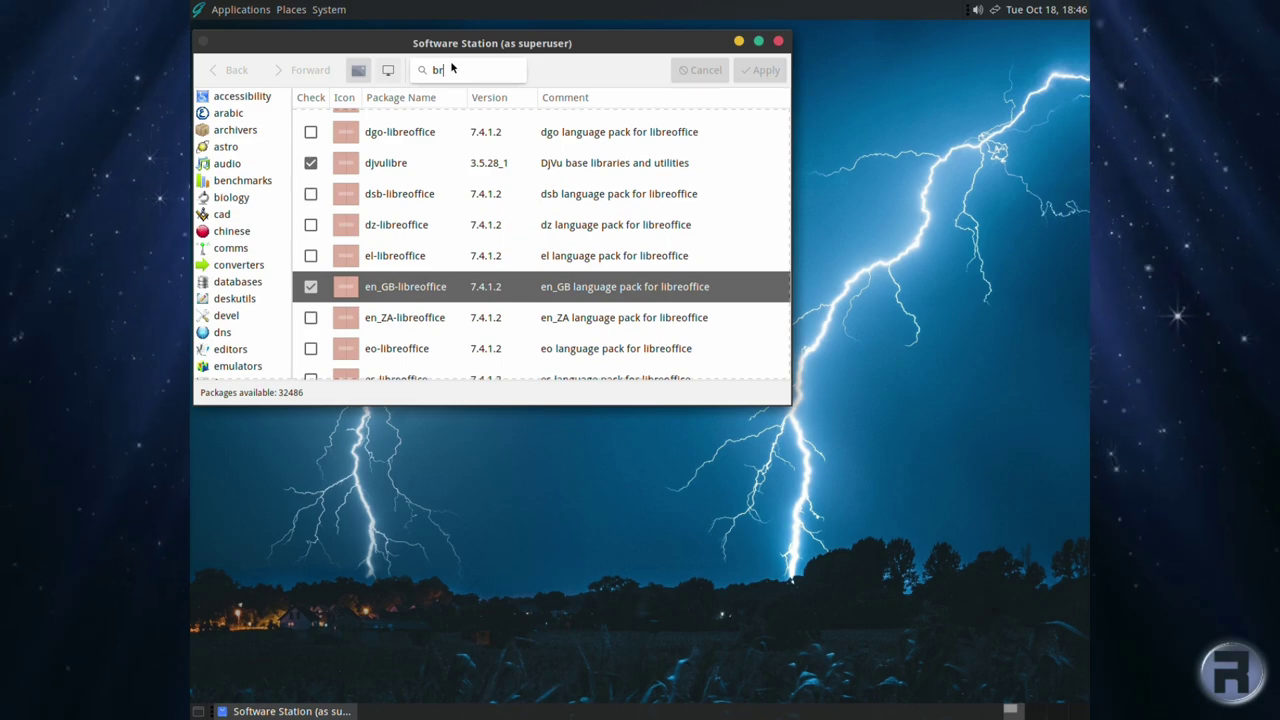
type("owser")
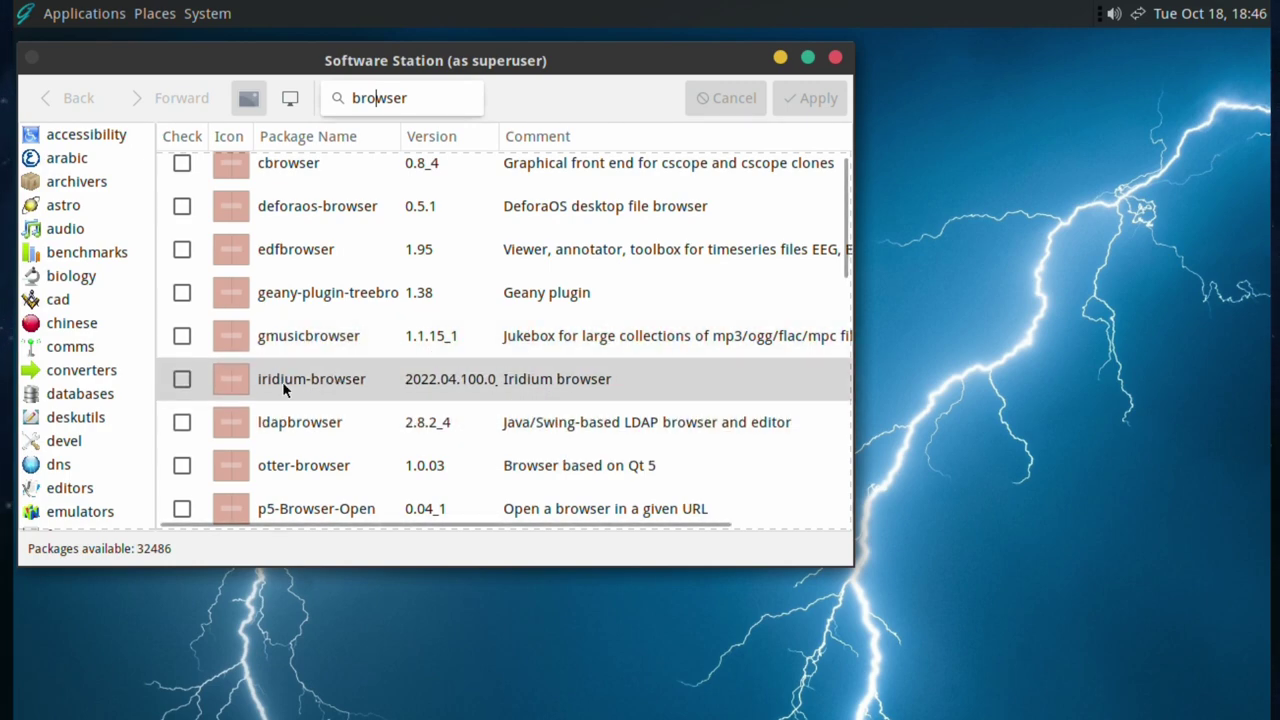
- Mark iridium-browser and otter-browser for installation
left_click(182, 380)
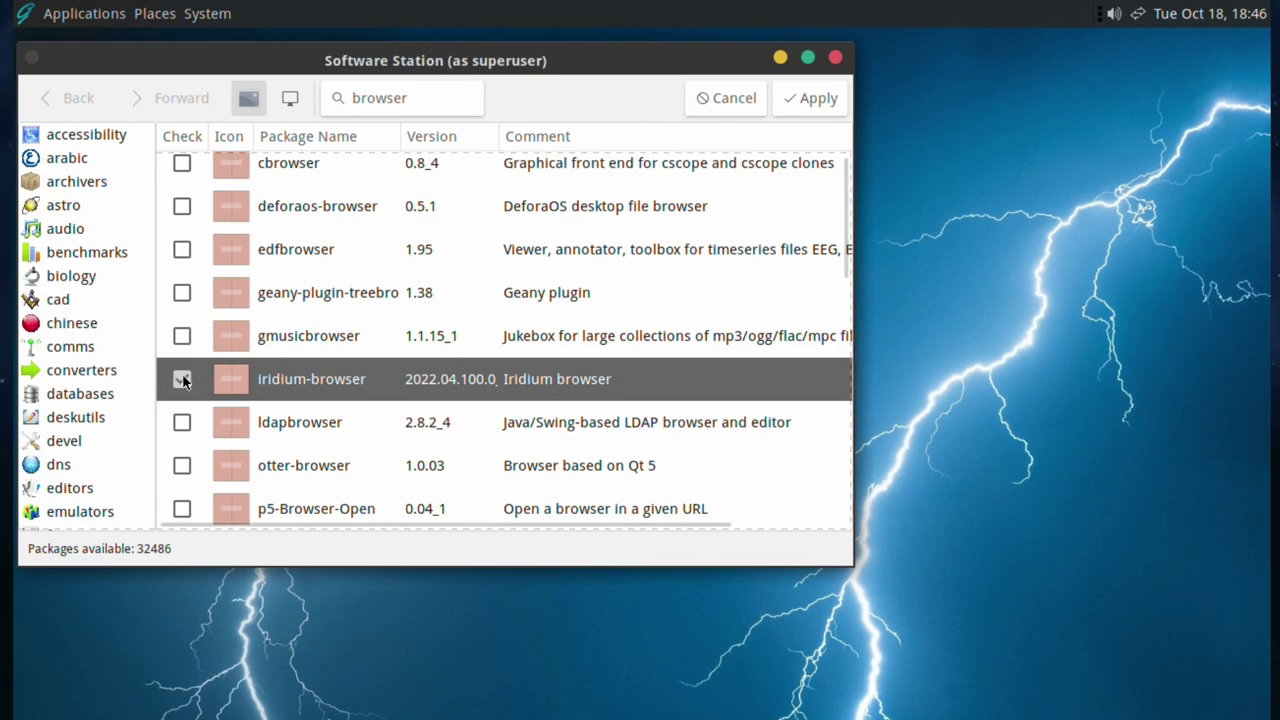
scroll(230, 333, "up", 1)
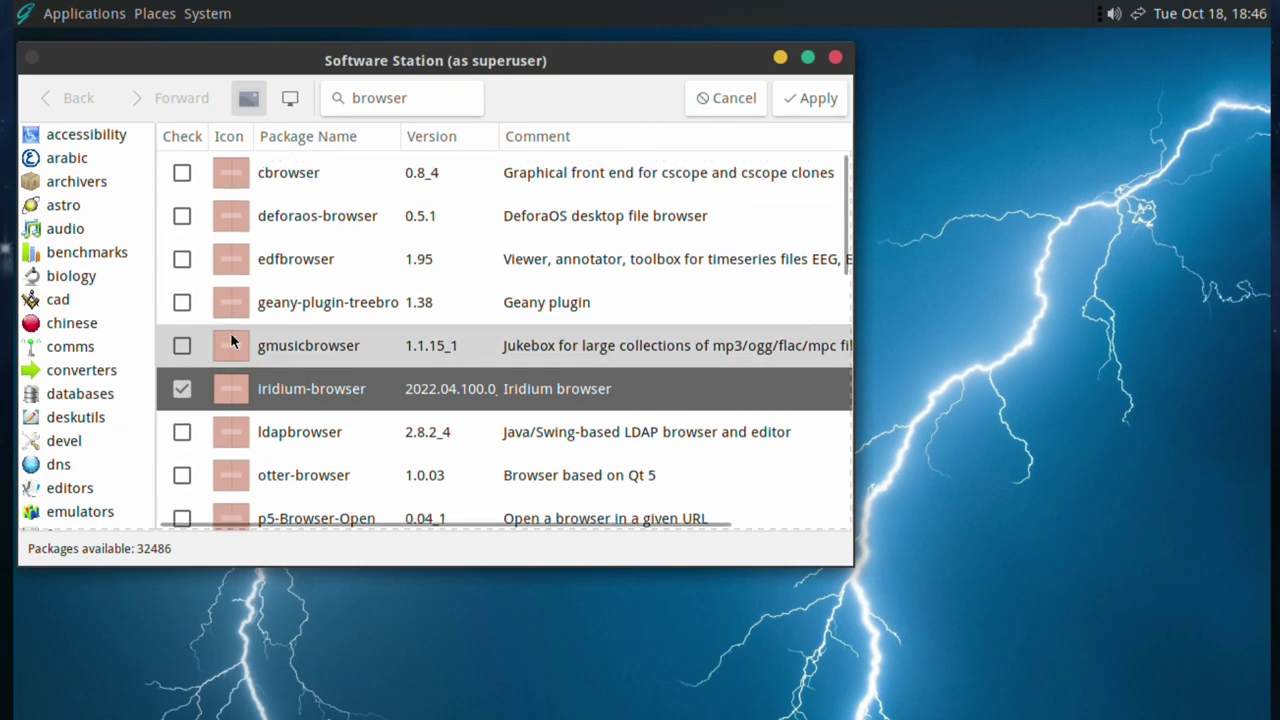
scroll(306, 294, "down", 2)
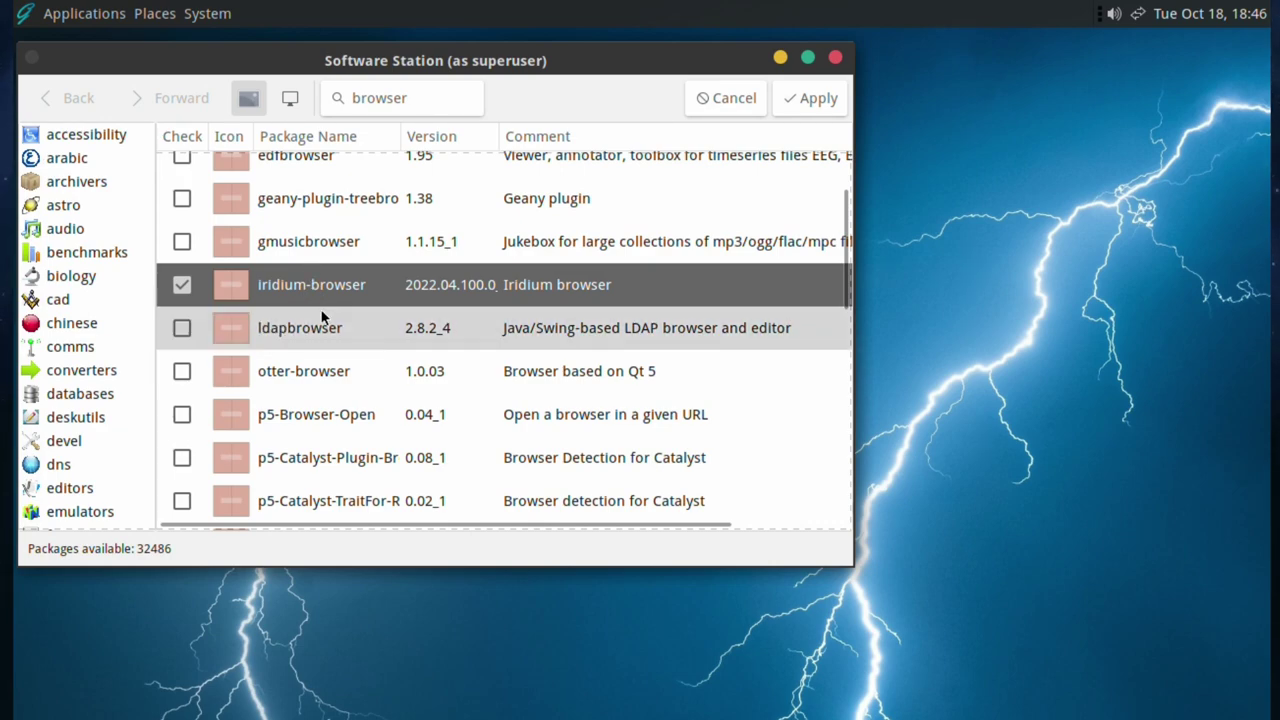
left_click(182, 371)
scroll(391, 431, "down", 5)
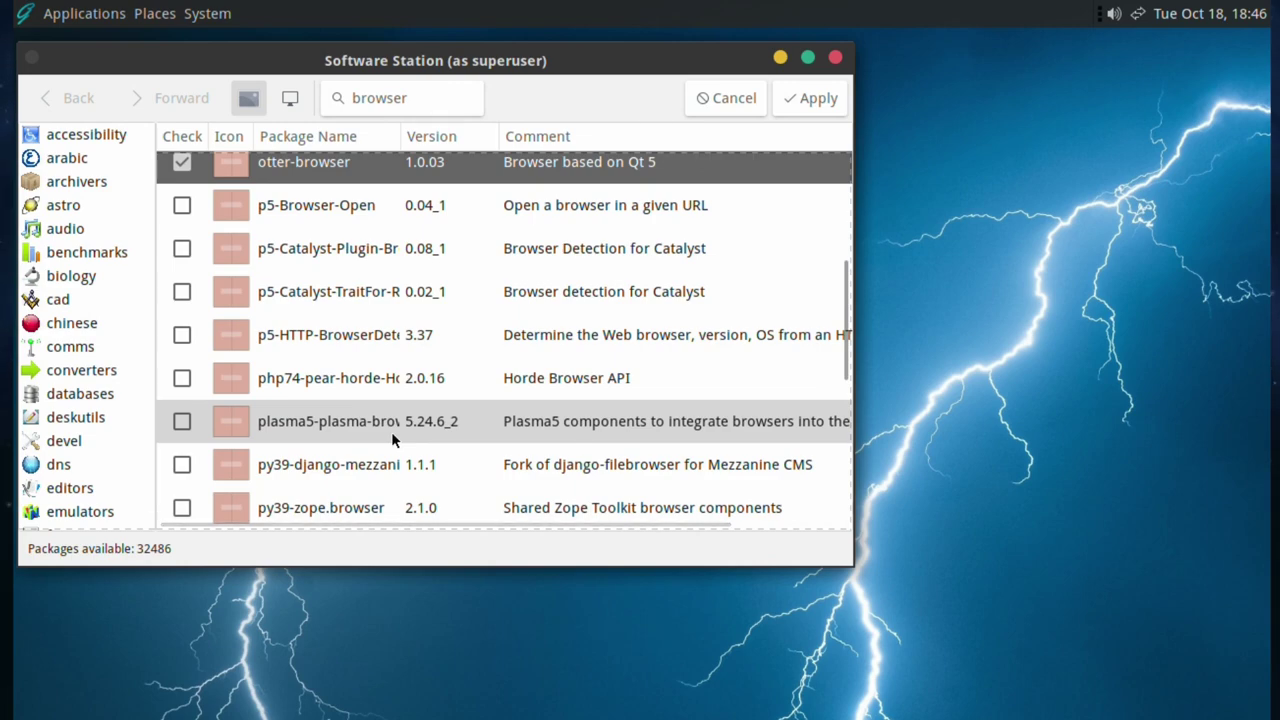
scroll(392, 436, "down", 3)
scroll(391, 438, "down", 2)
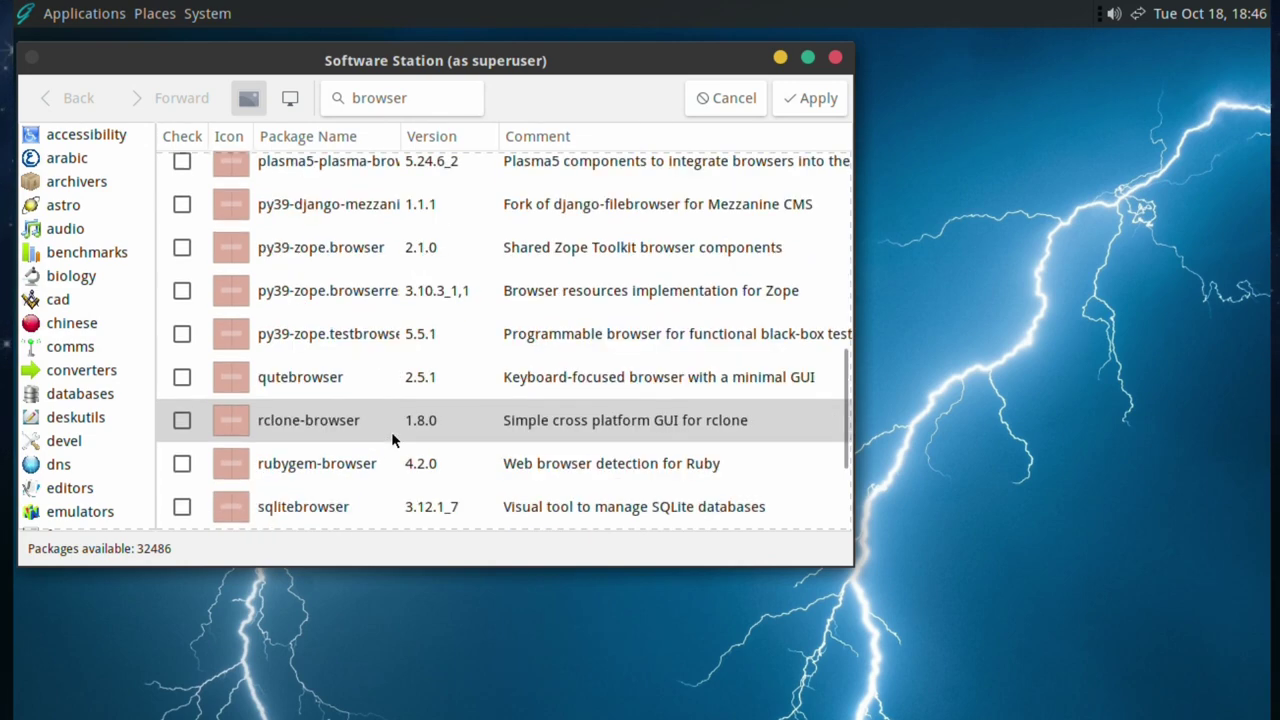
- Mark qutebrowser, surf-browser and tvbrowser too, and apply the changes
left_click(182, 376)
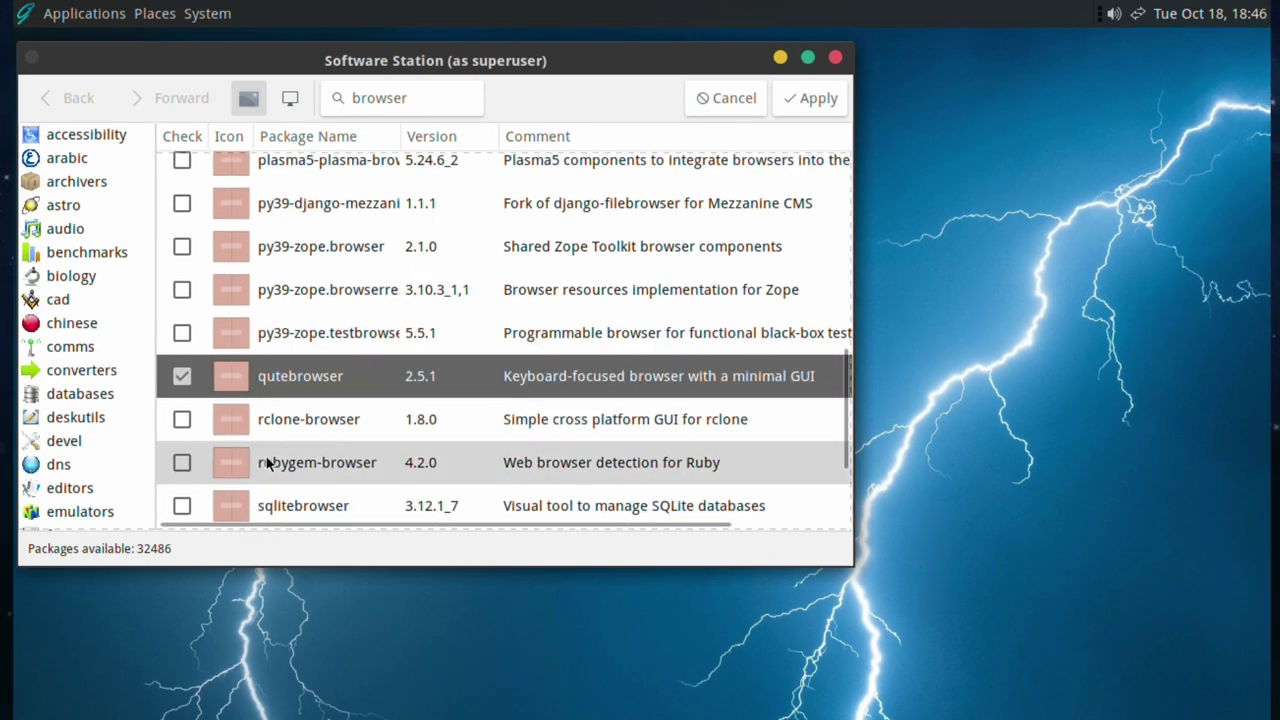
scroll(262, 450, "down", 4)
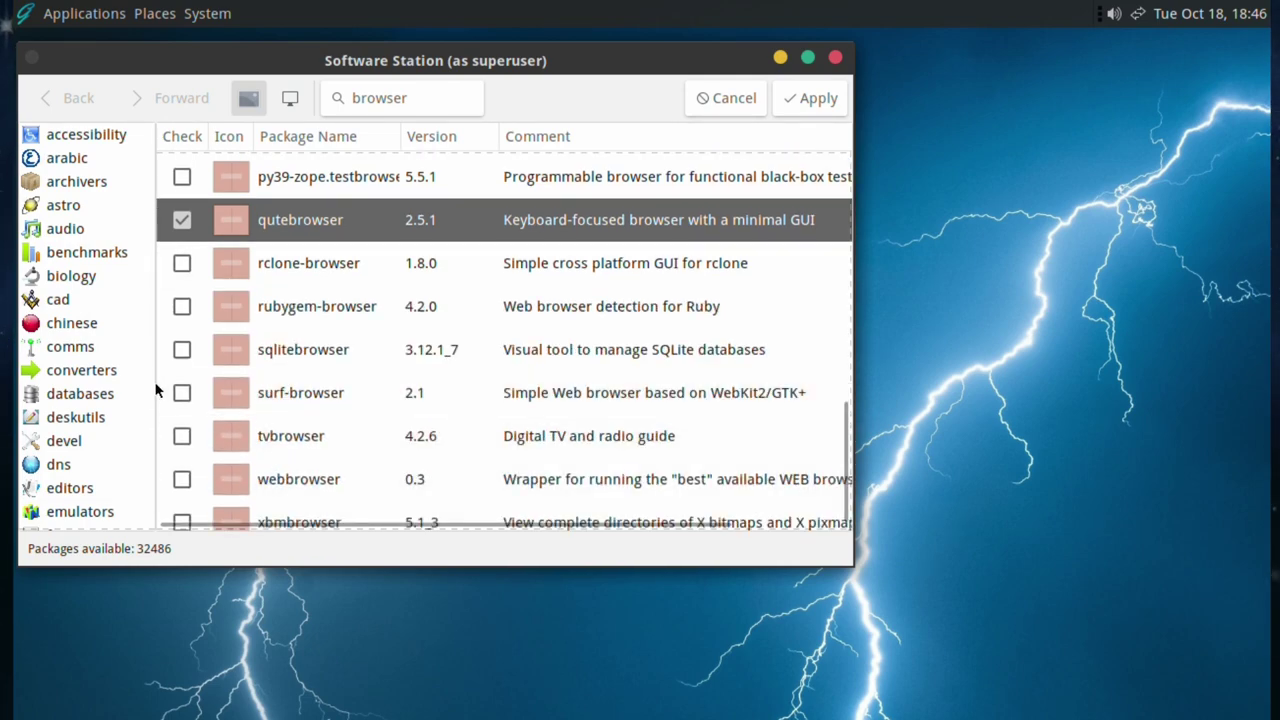
left_click(182, 392)
scroll(237, 417, "down", 1)
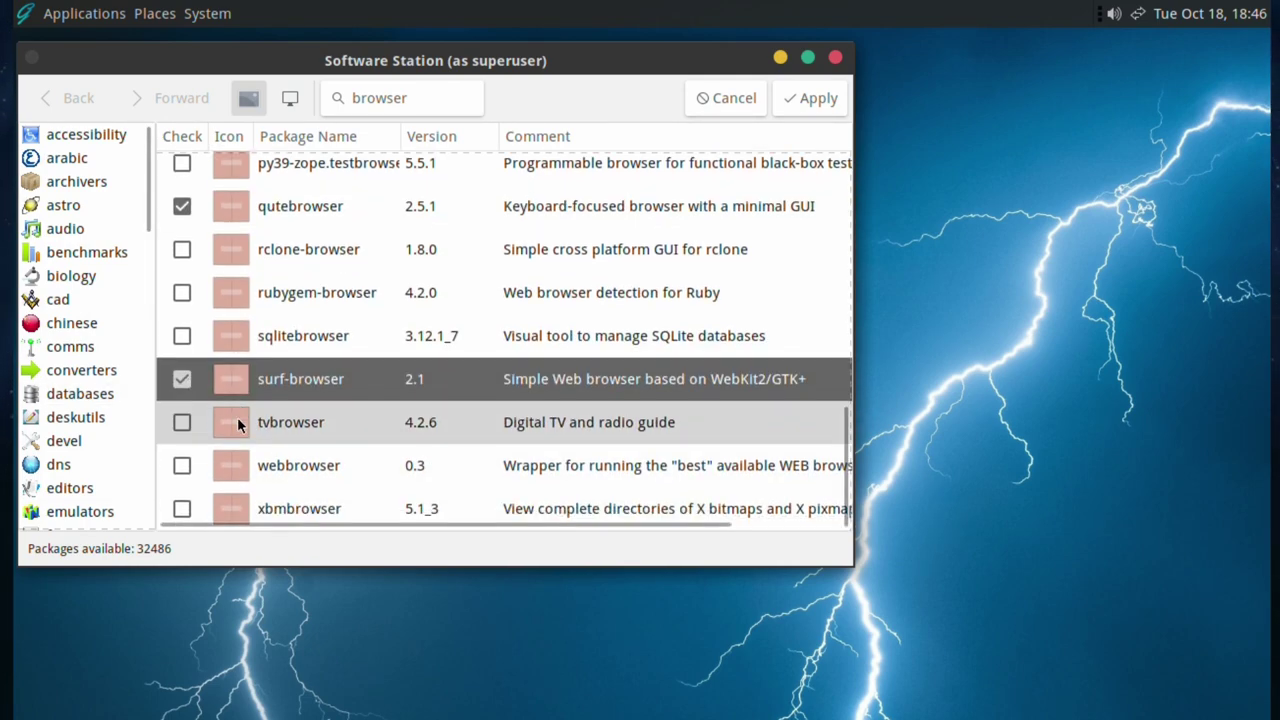
left_click(182, 421)
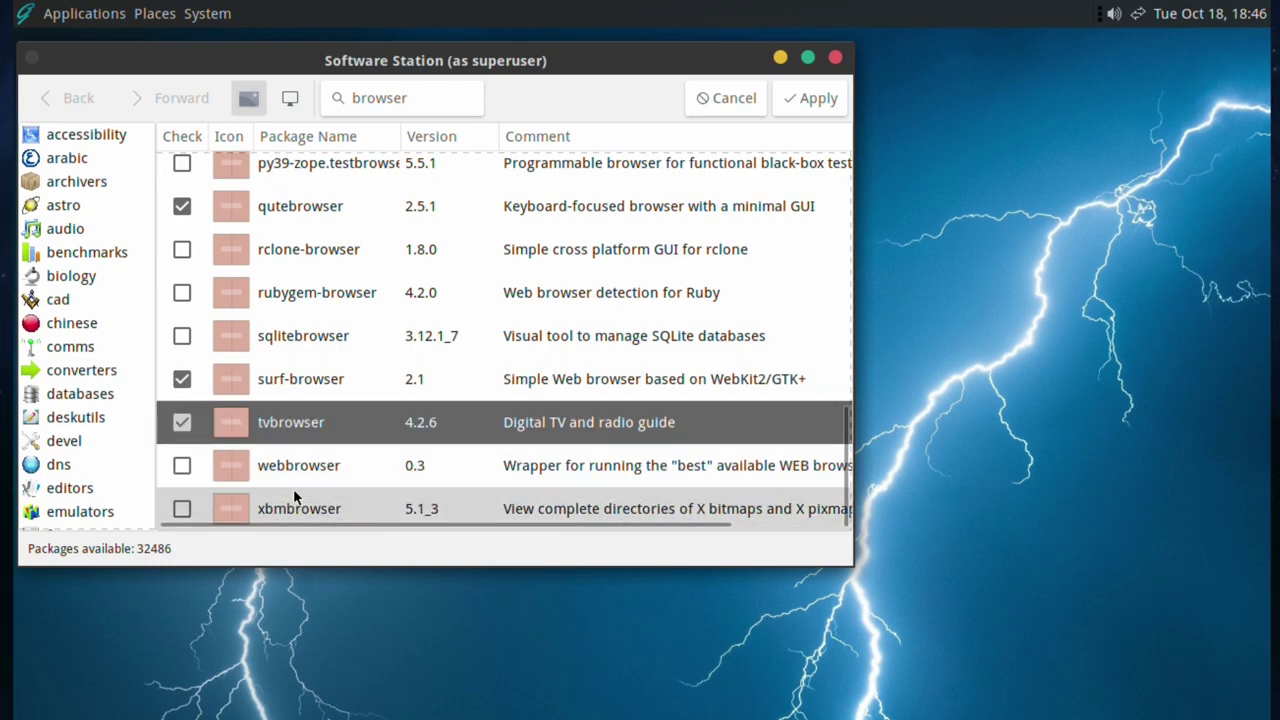
left_click(806, 103)
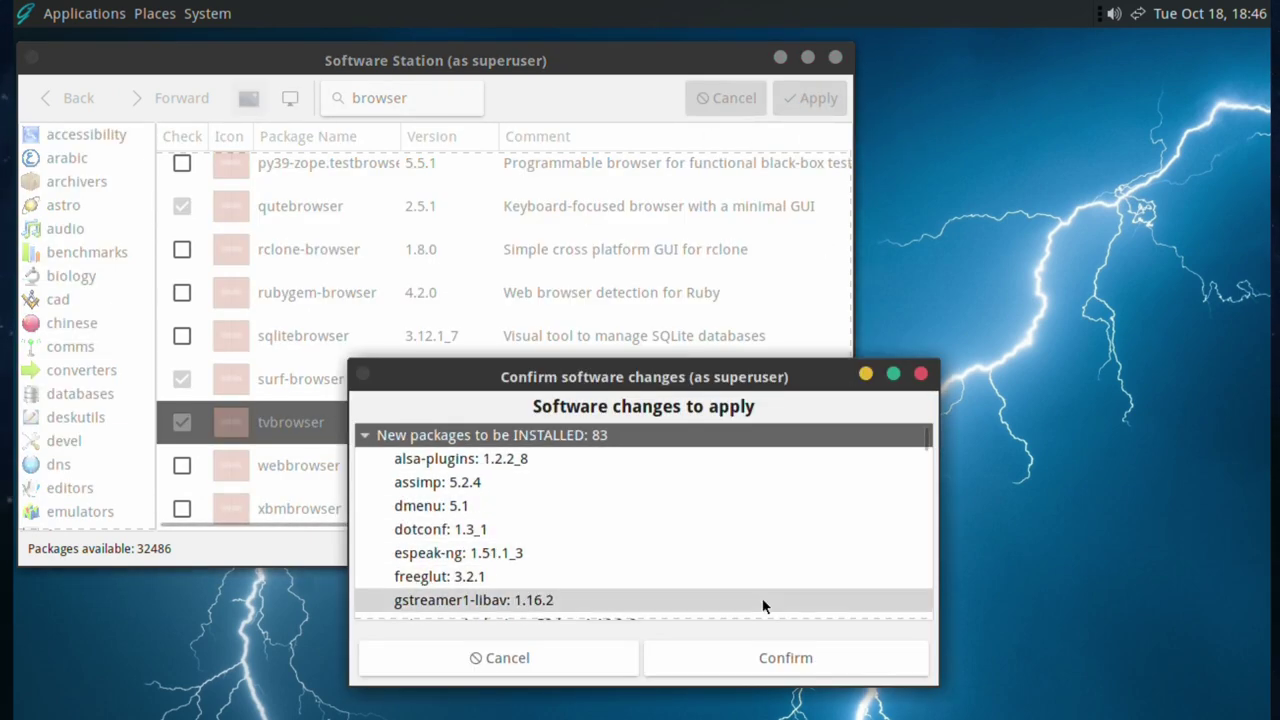
- Confirm the software changes to install the 83 listed packages
left_click(783, 660)
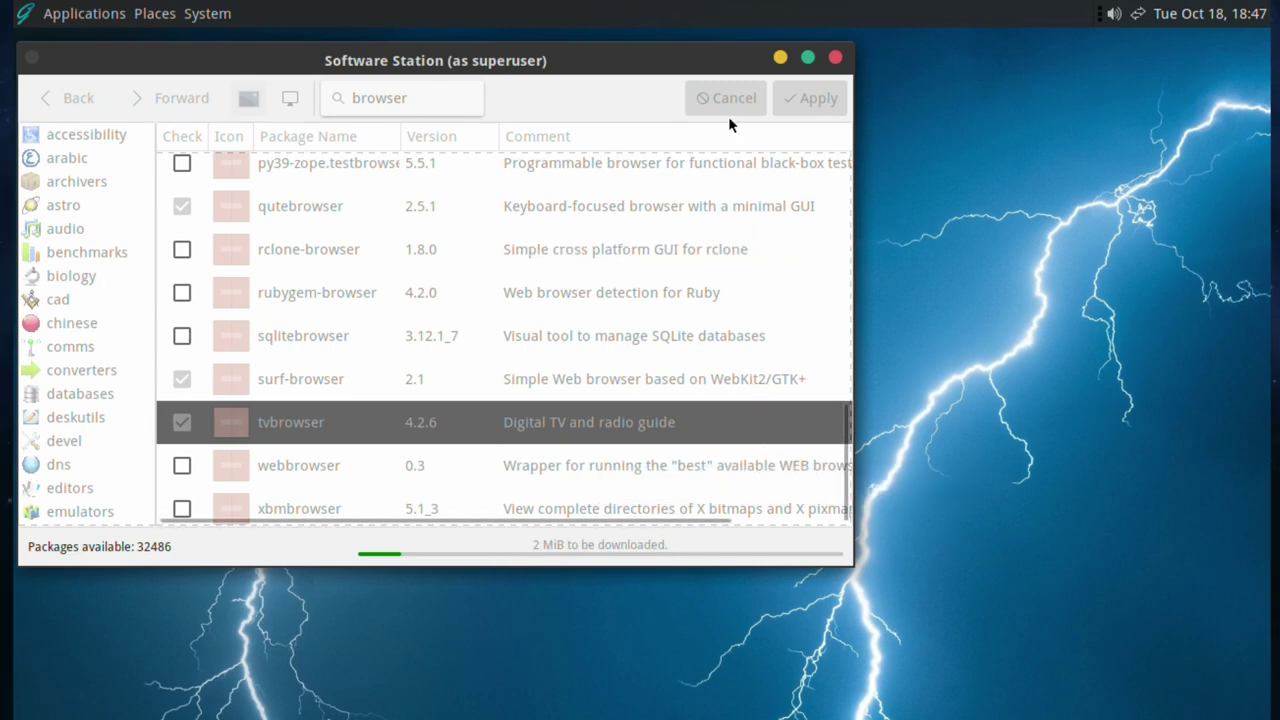
- Open a terminal from the desktop and run 'uname -a'
right_click(388, 441)
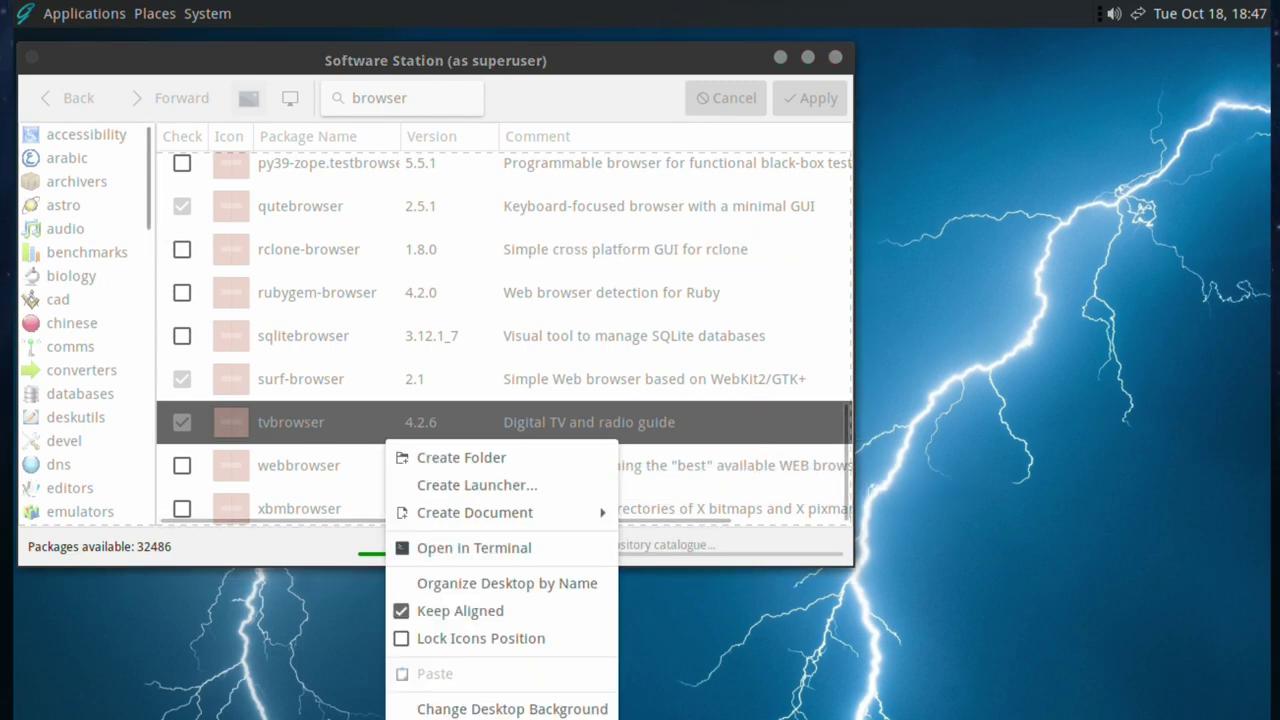
left_click(446, 541)
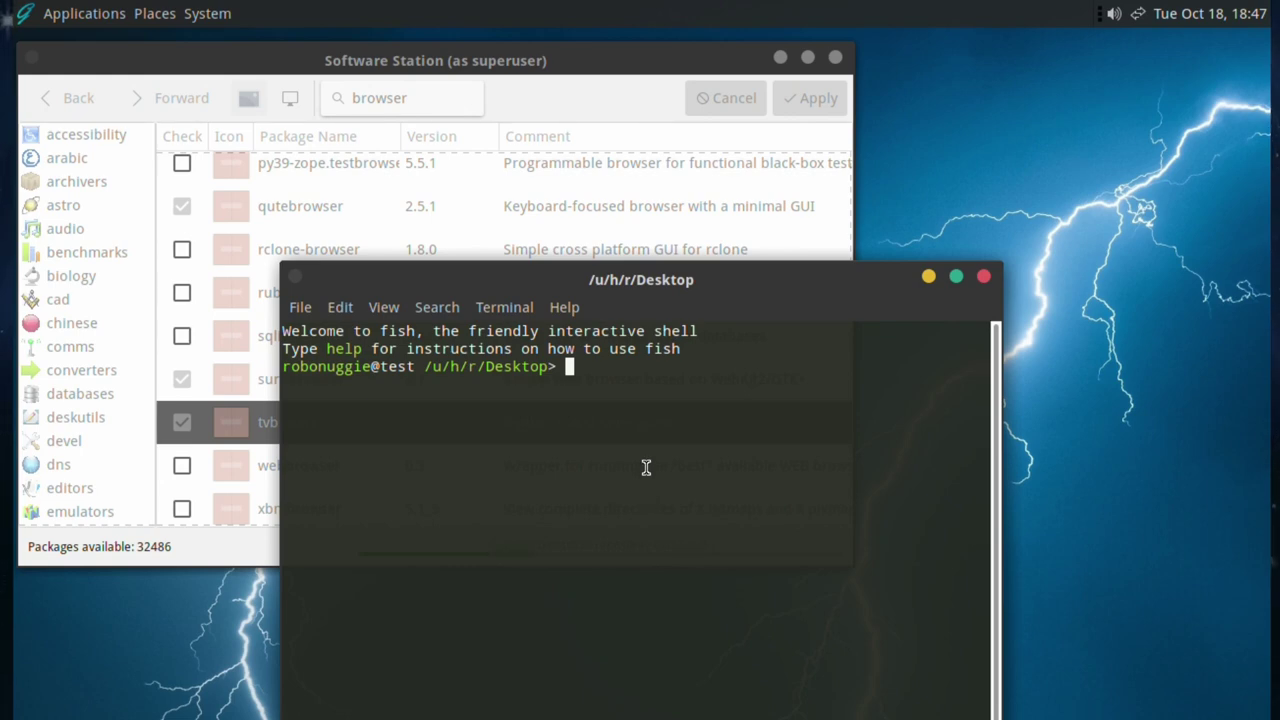
type("uname -a")
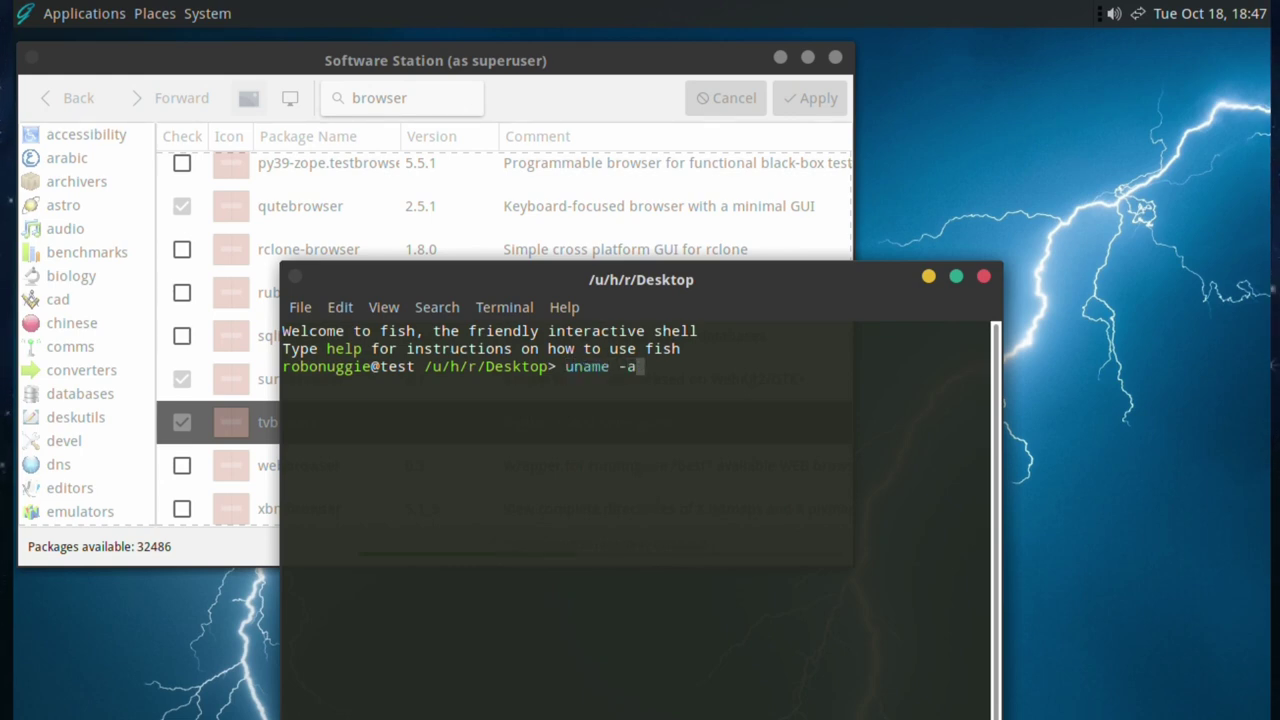
key("Return")
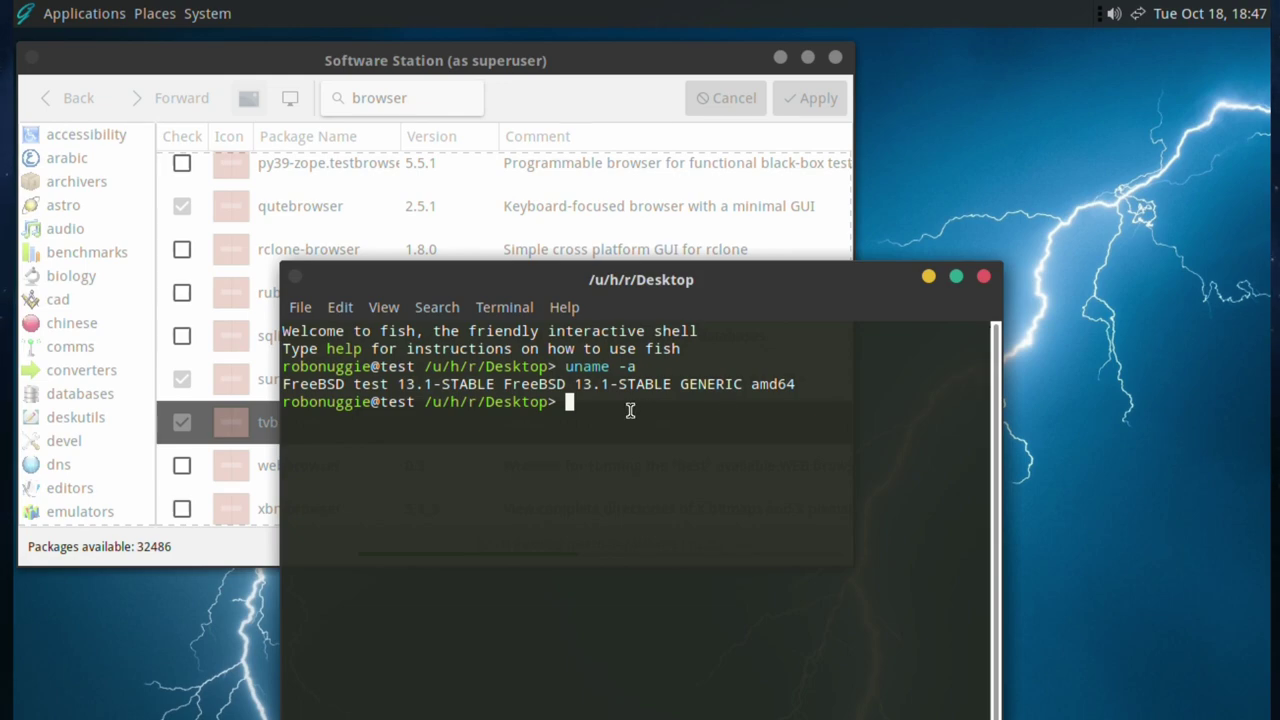
- Try running 'htop', which fish reports as an unknown command
type("top")
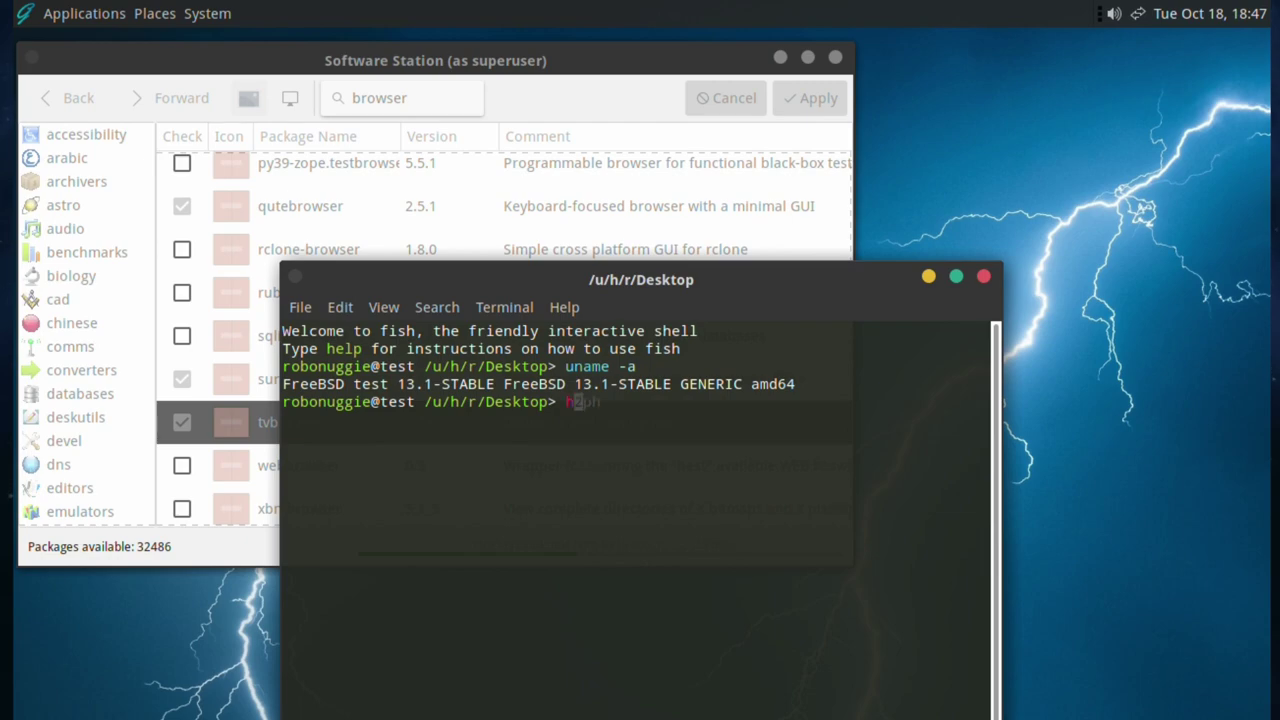
type("top")
key("Return")
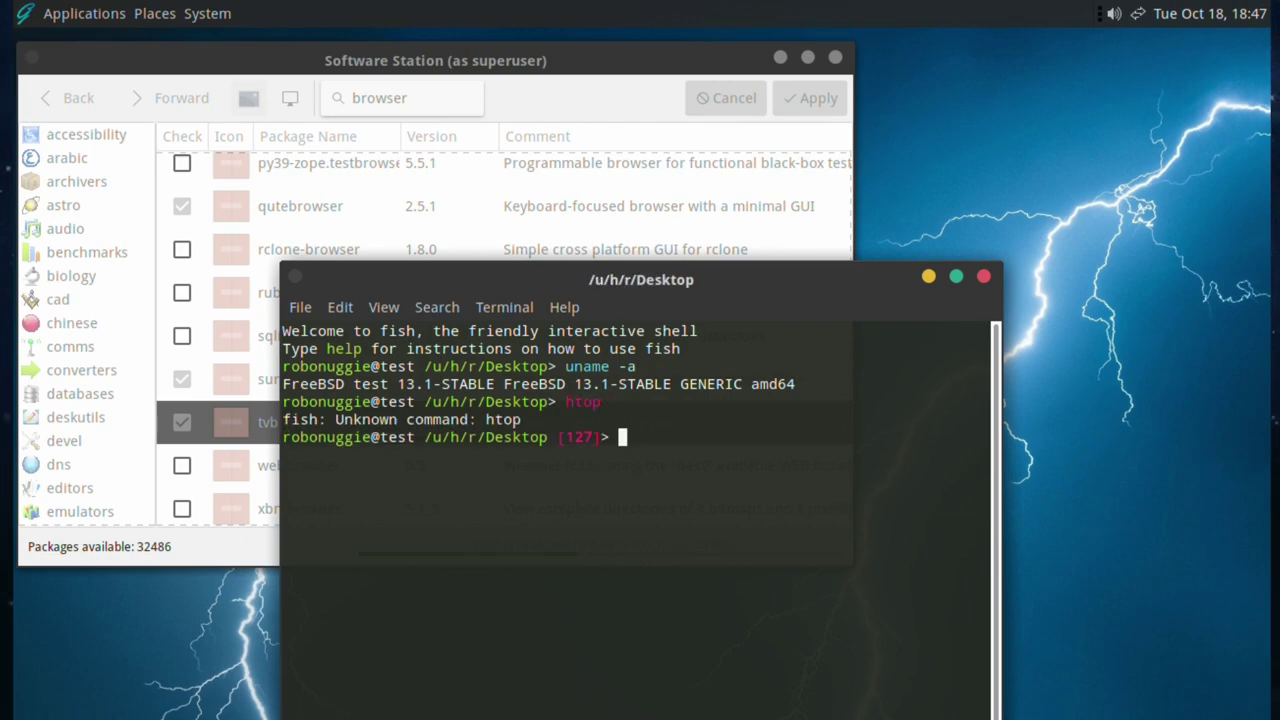
type("top")
- Run top in a maximized terminal, then close the terminal and confirm stopping top
key("Return")
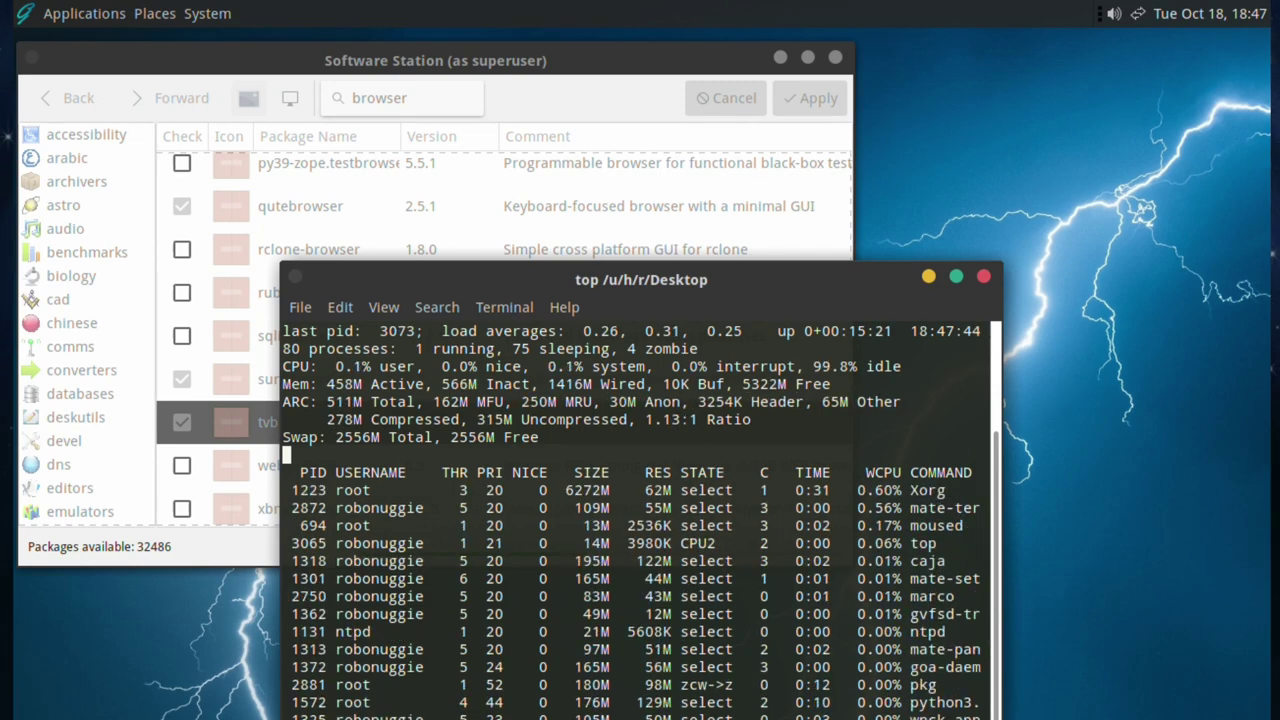
left_click(959, 277)
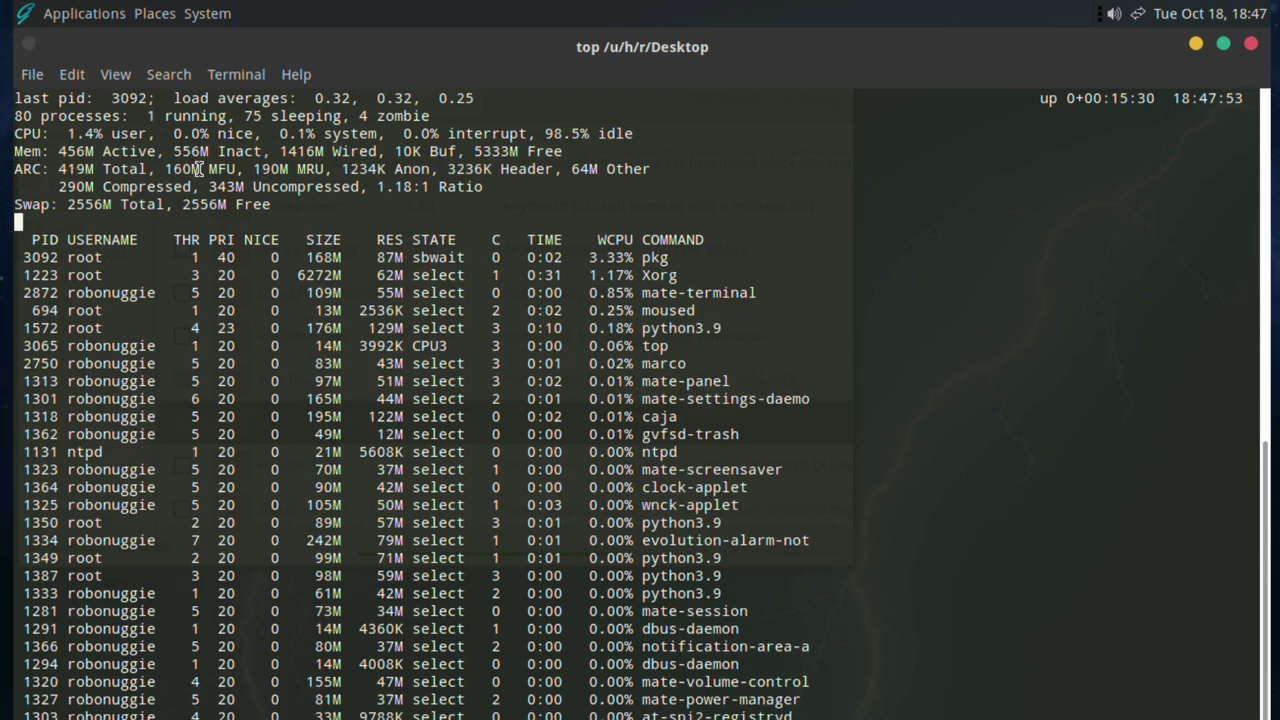
left_click(1251, 44)
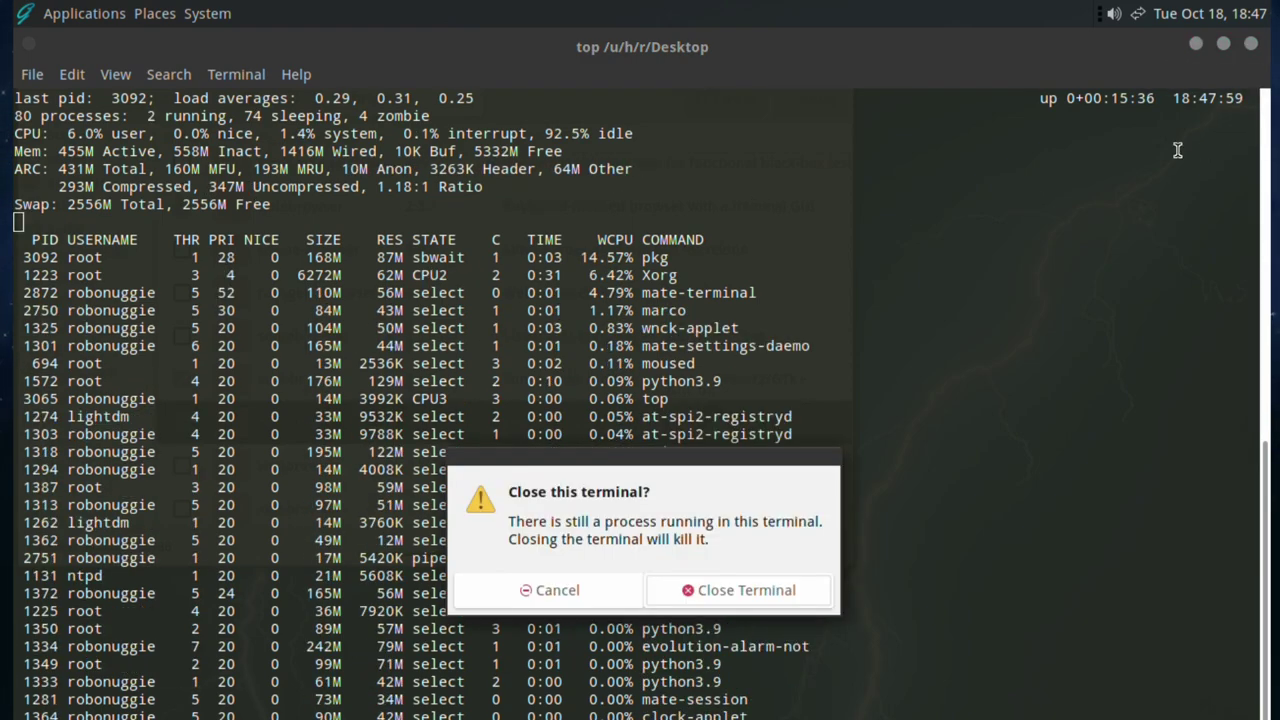
left_click(749, 586)
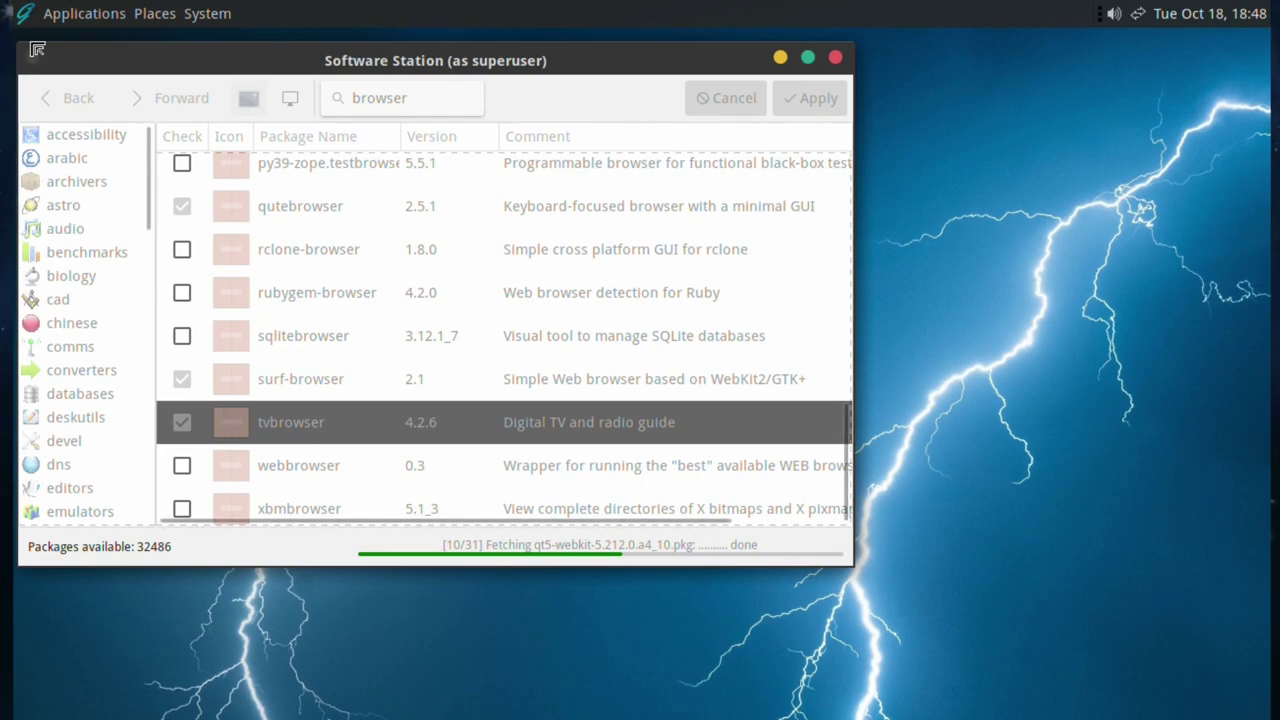
left_click(16, 12)
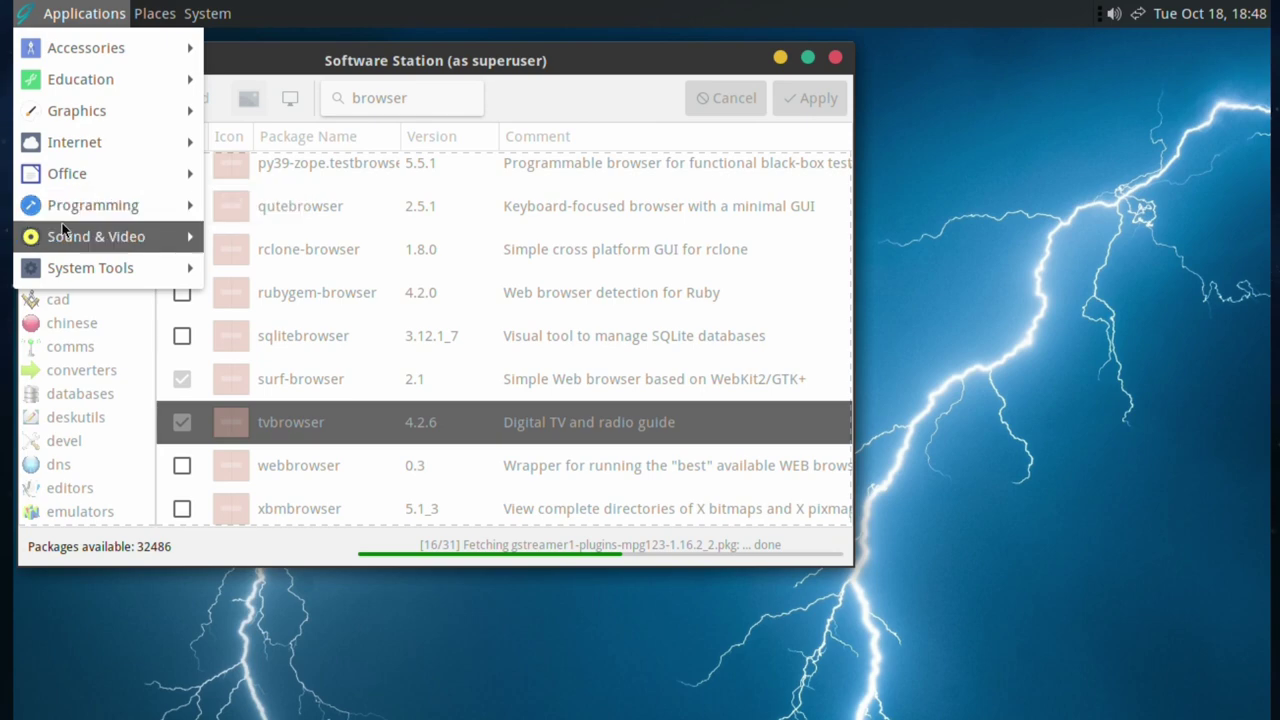
mouse_move(64, 238)
mouse_move(70, 268)
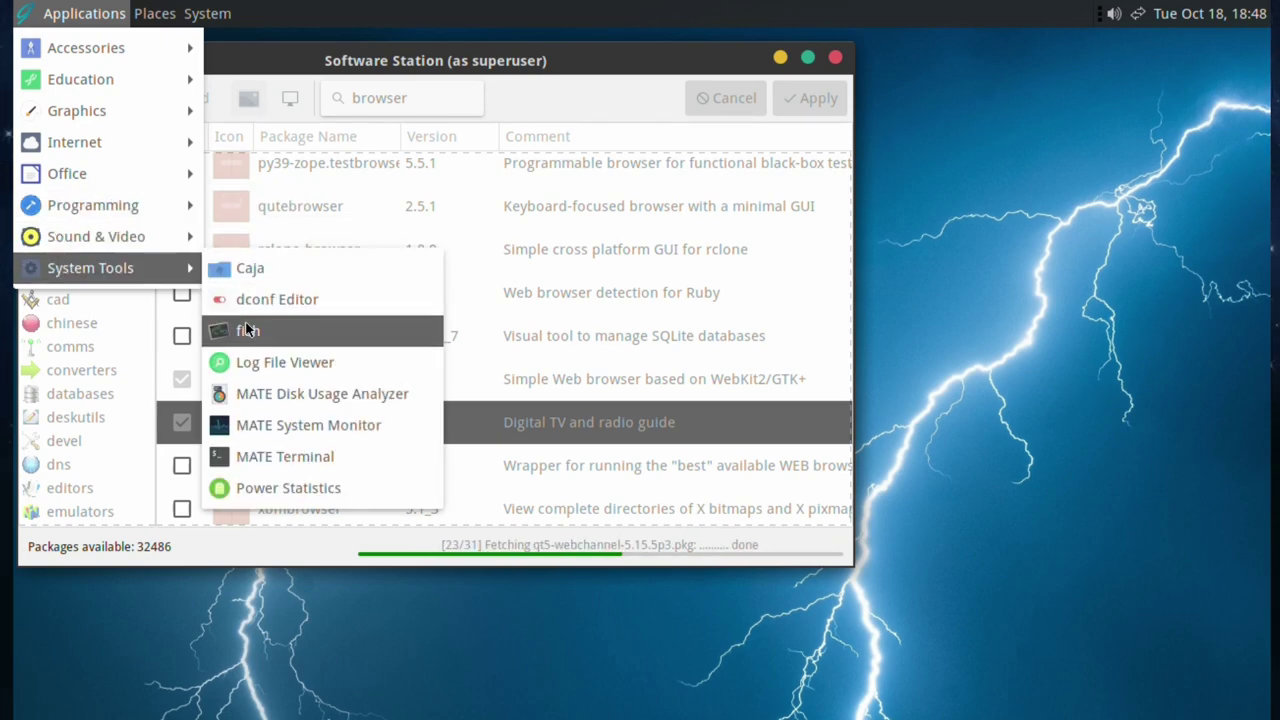
left_click(272, 427)
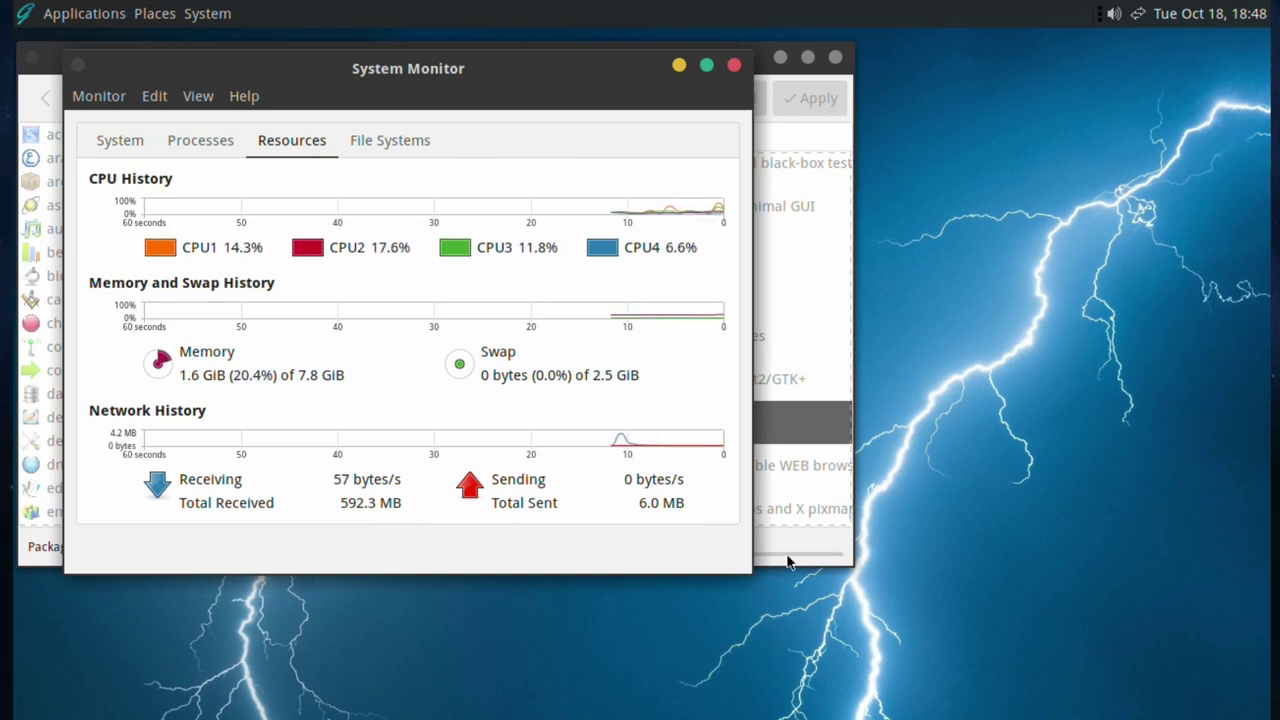
left_click_drag(751, 572, 1279, 719)
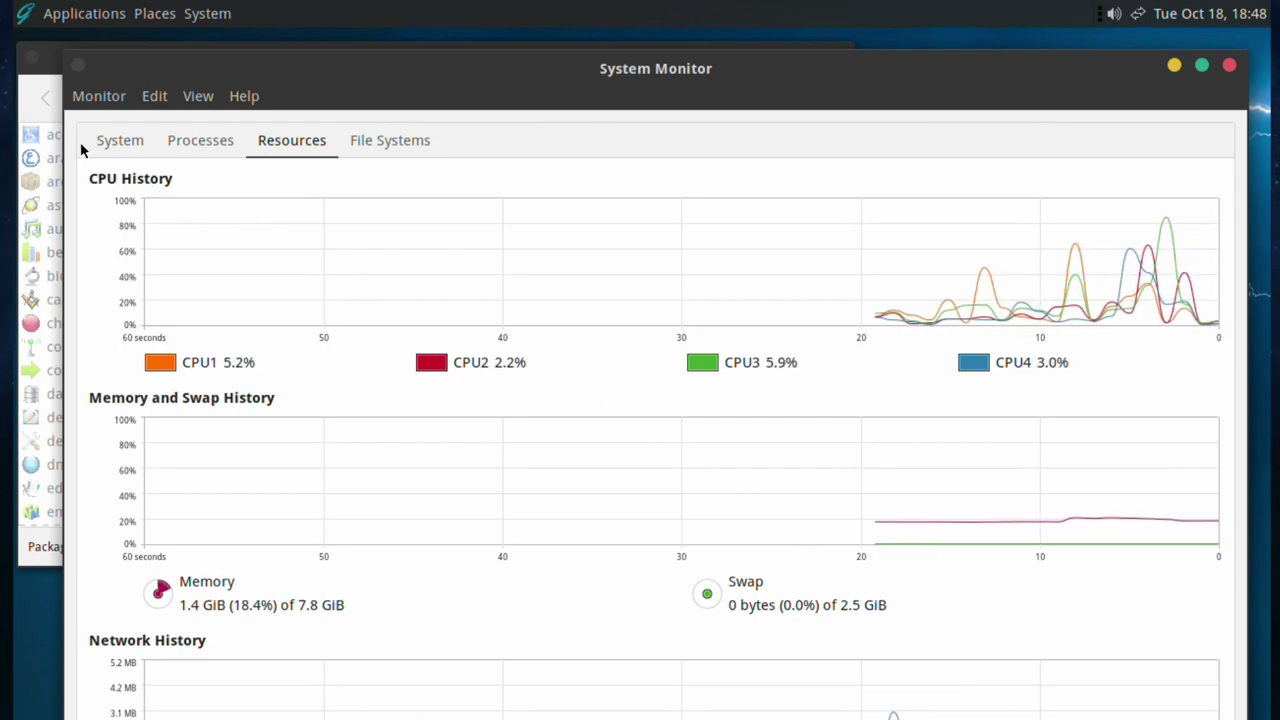
left_click(119, 144)
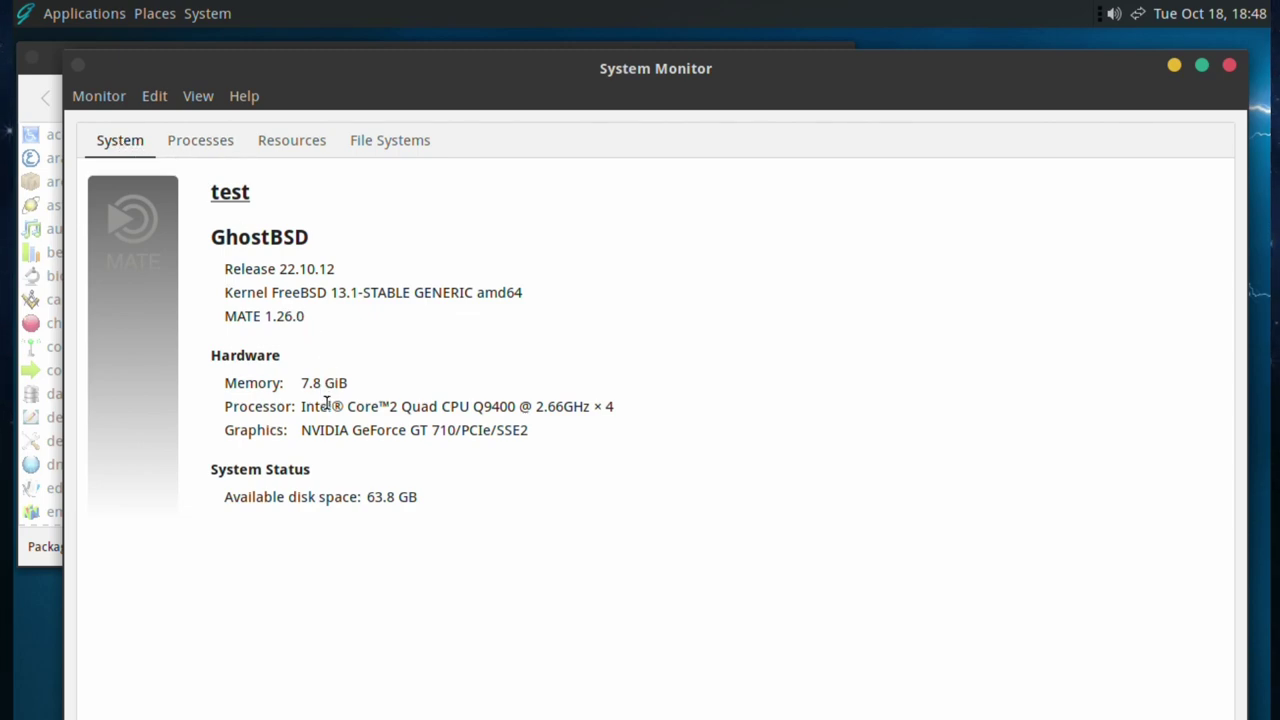
left_click(201, 141)
left_click(280, 141)
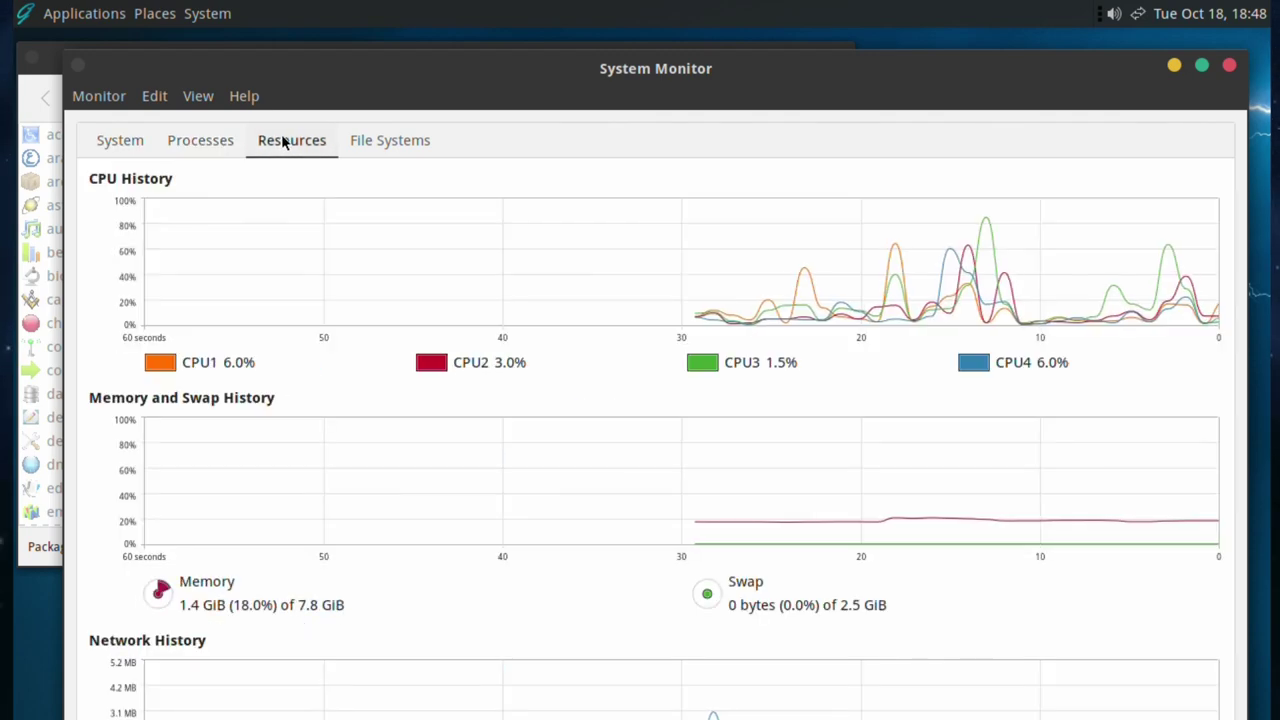
left_click(382, 141)
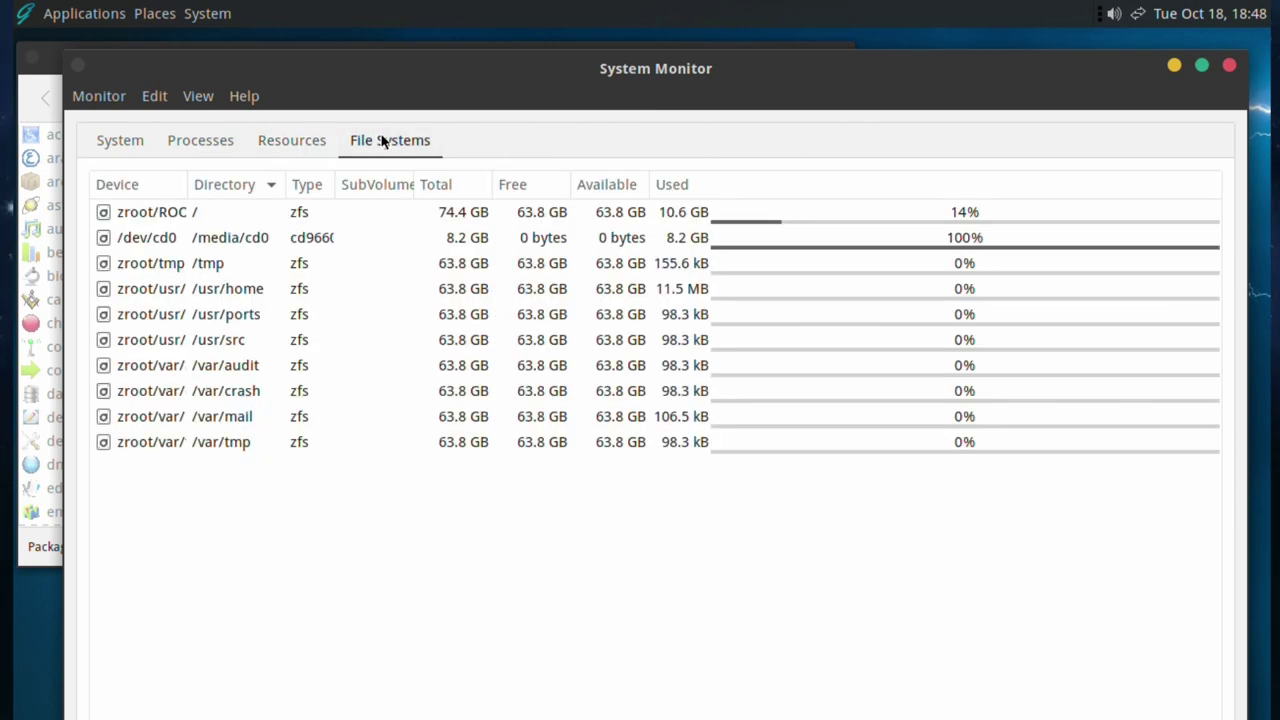
left_click(290, 140)
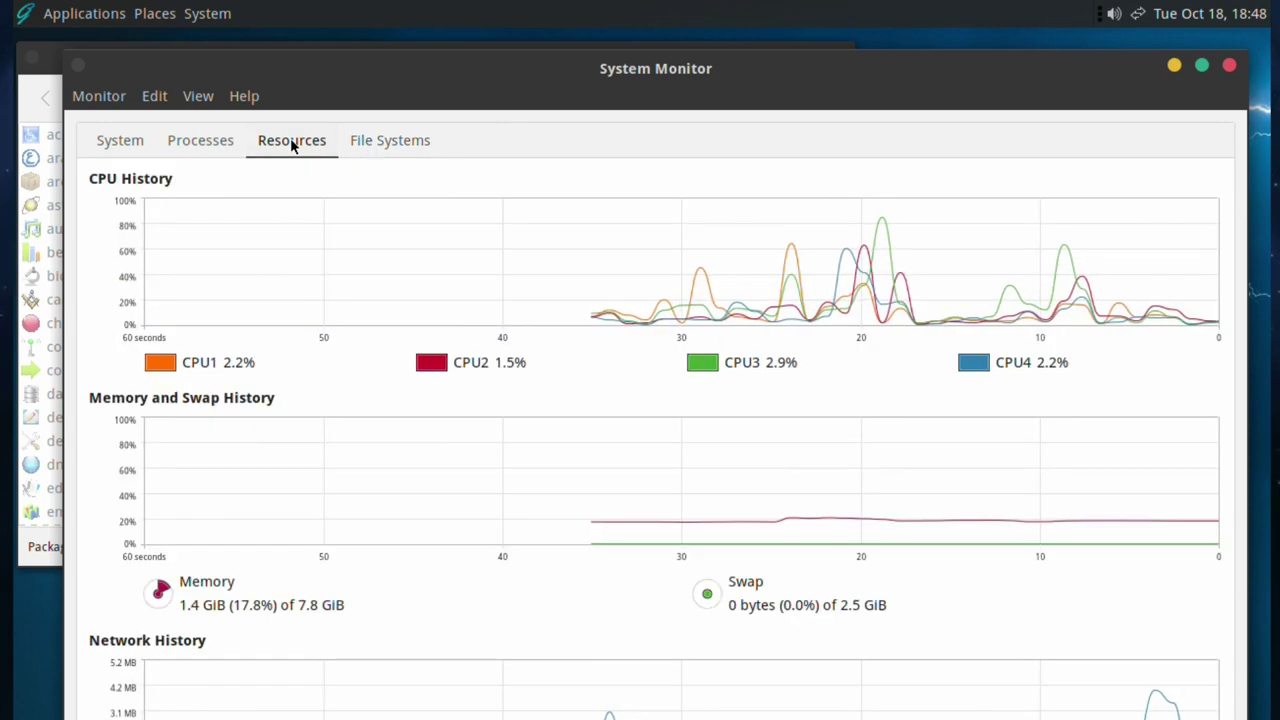
left_click(1231, 67)
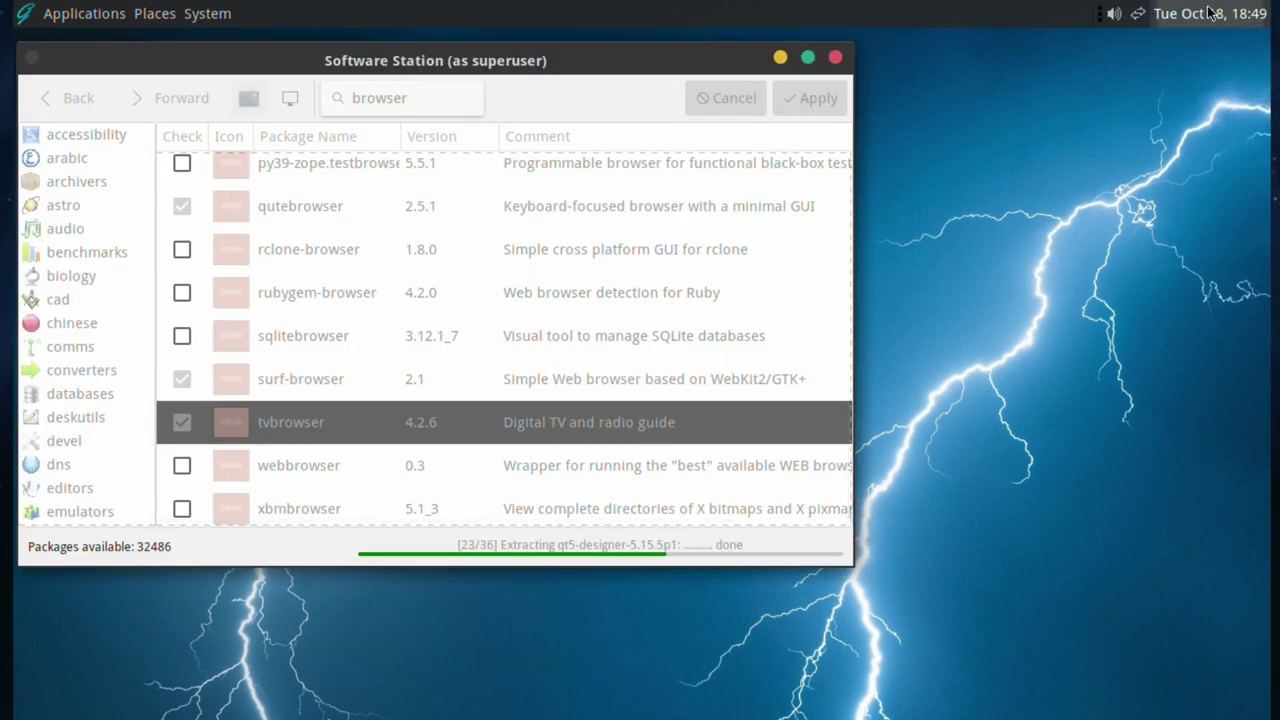
- Glance at the month calendar and the network connection status from the panel tray
left_click(1210, 14)
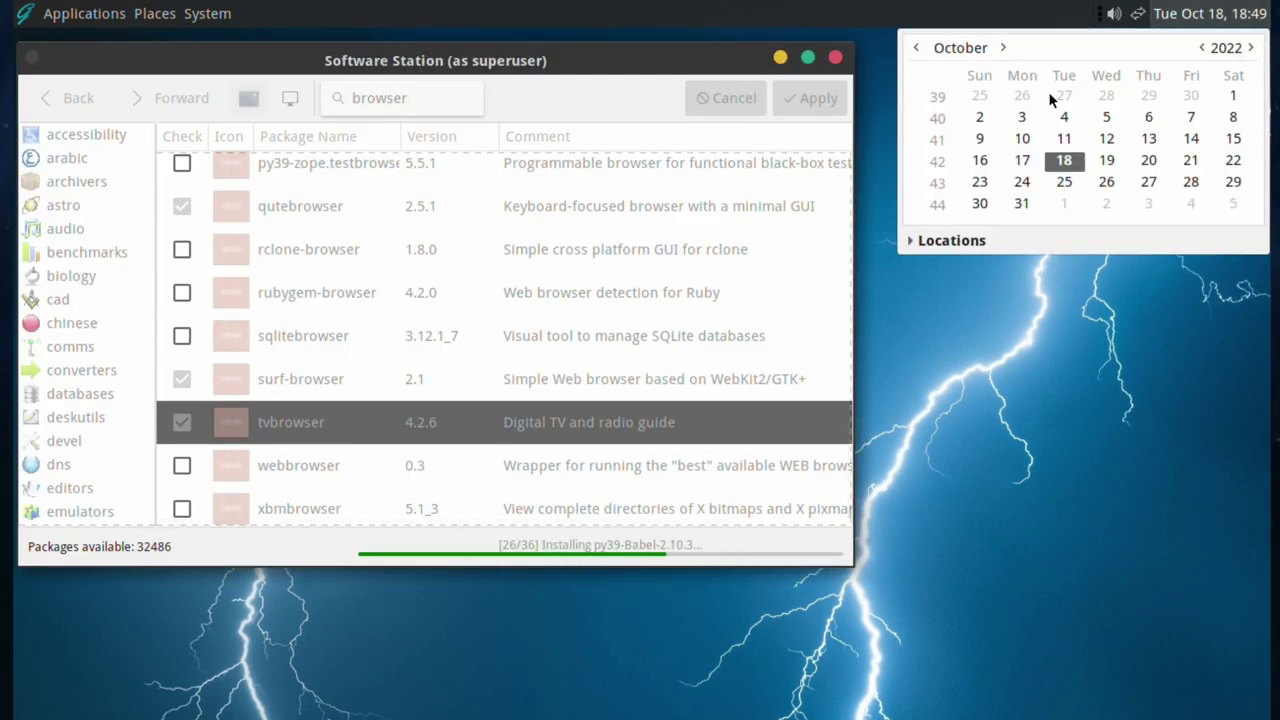
left_click(1184, 14)
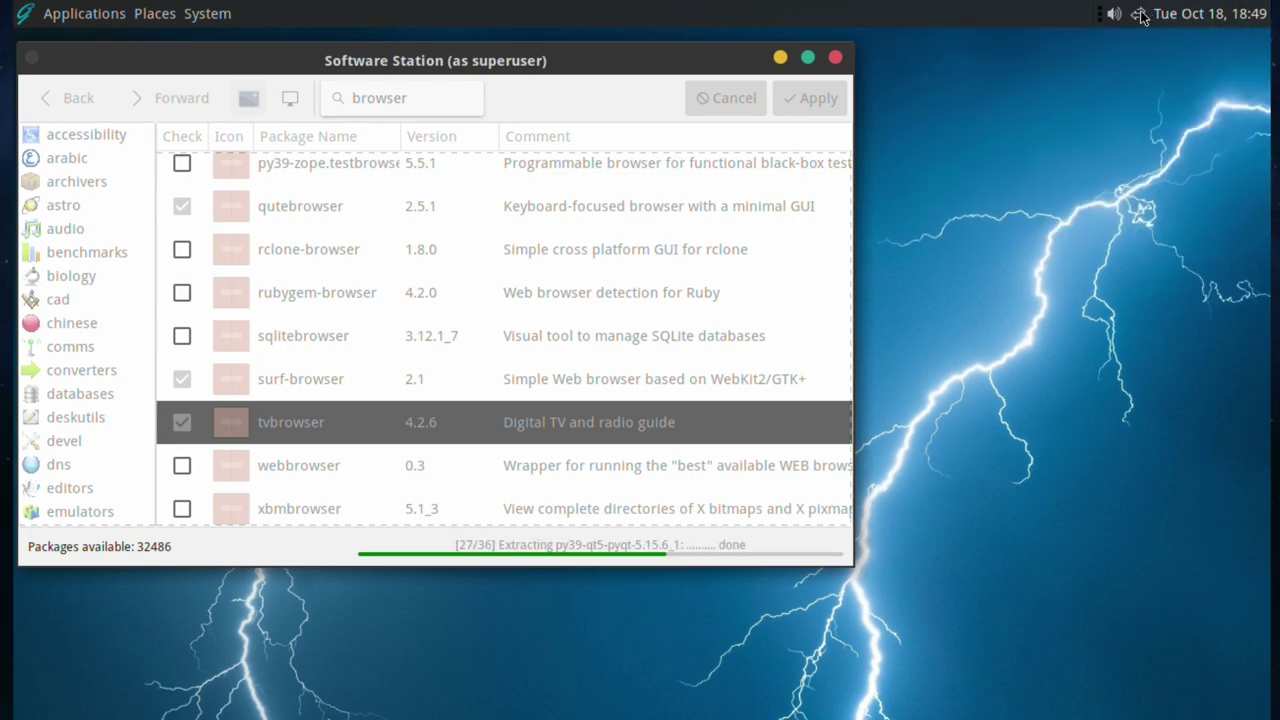
left_click(1139, 14)
left_click(1139, 14)
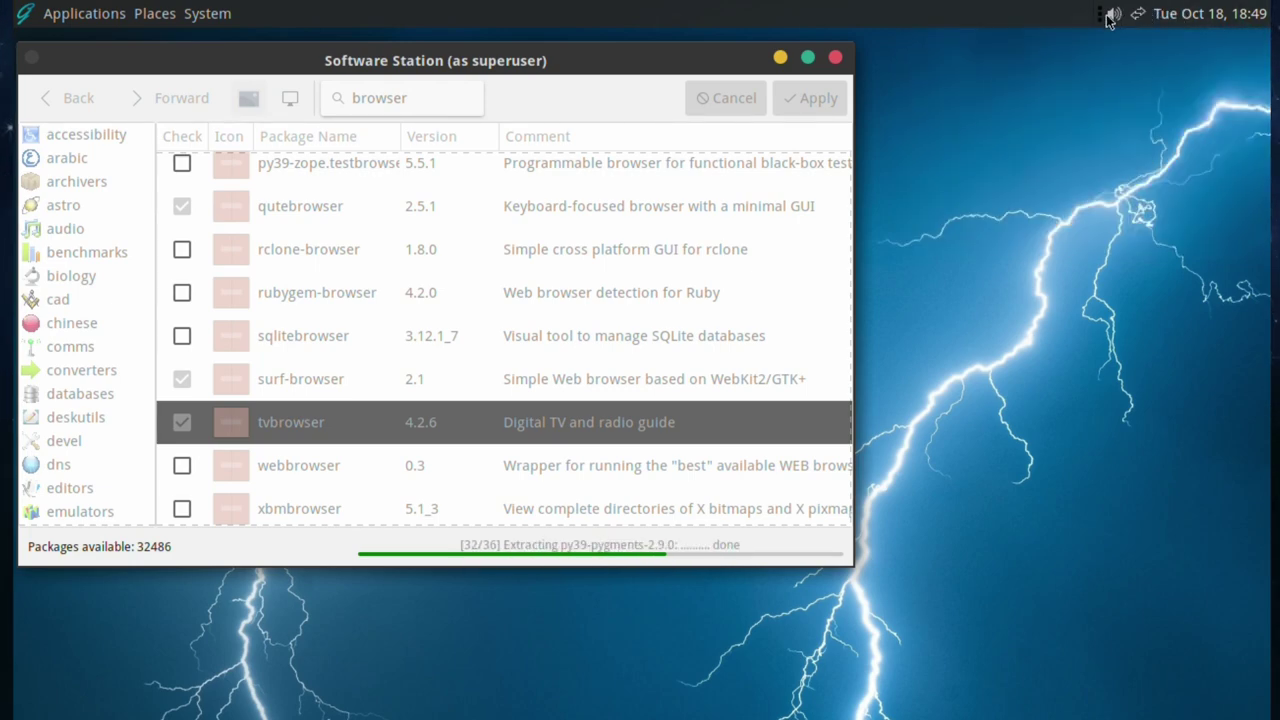
- Raise the system volume to maximum with the tray volume control
left_click(1113, 14)
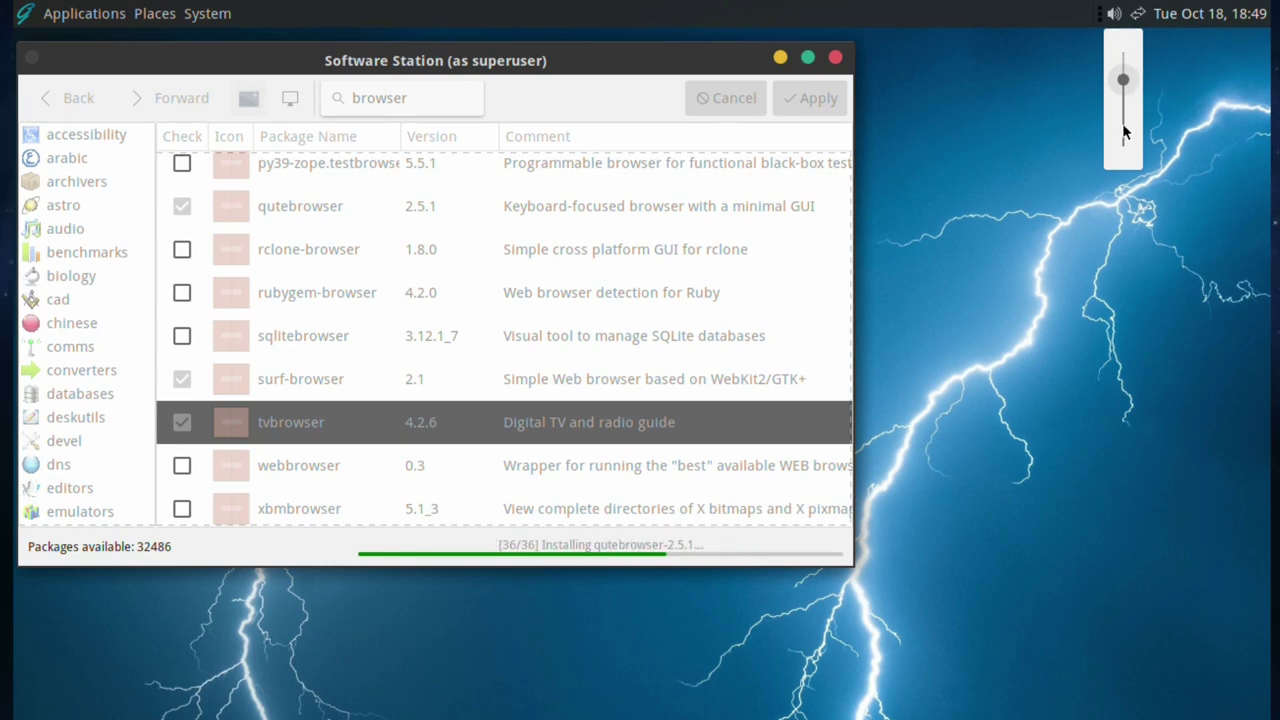
left_click_drag(1123, 114, 1122, 63)
left_click(1157, 240)
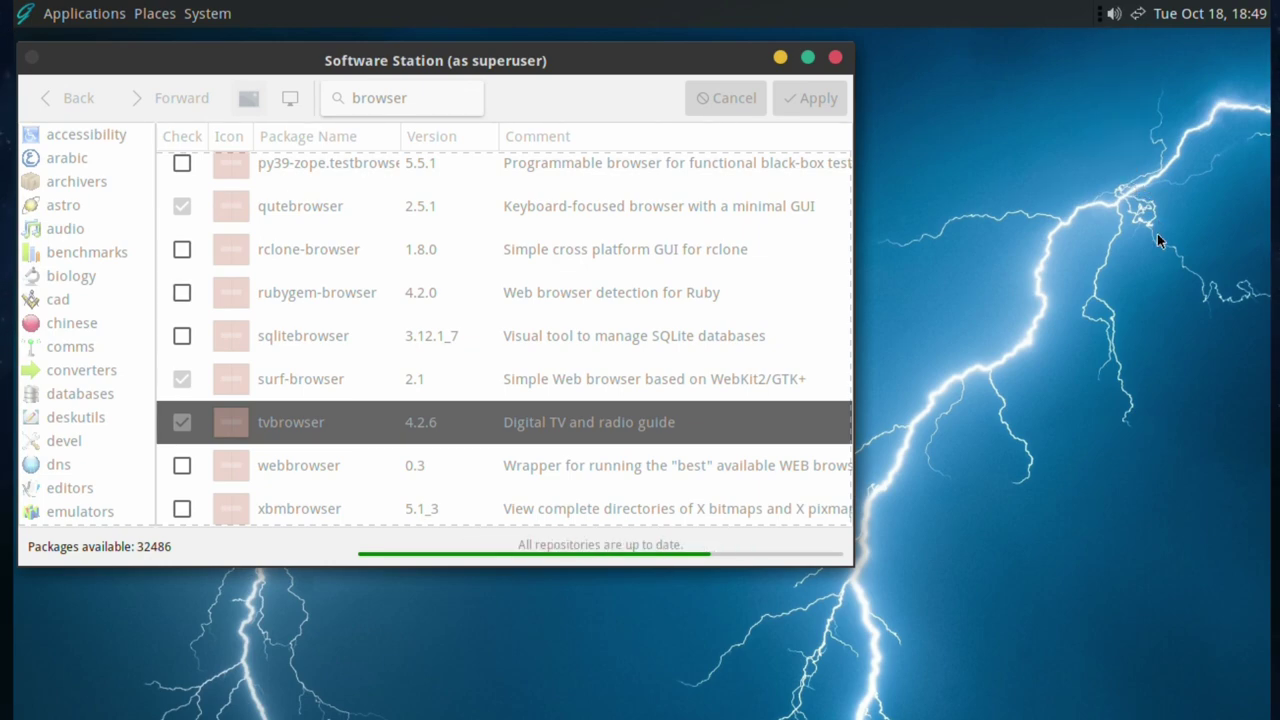
- Bring up the desktop's right-click actions menu, then dismiss it
right_click(893, 106)
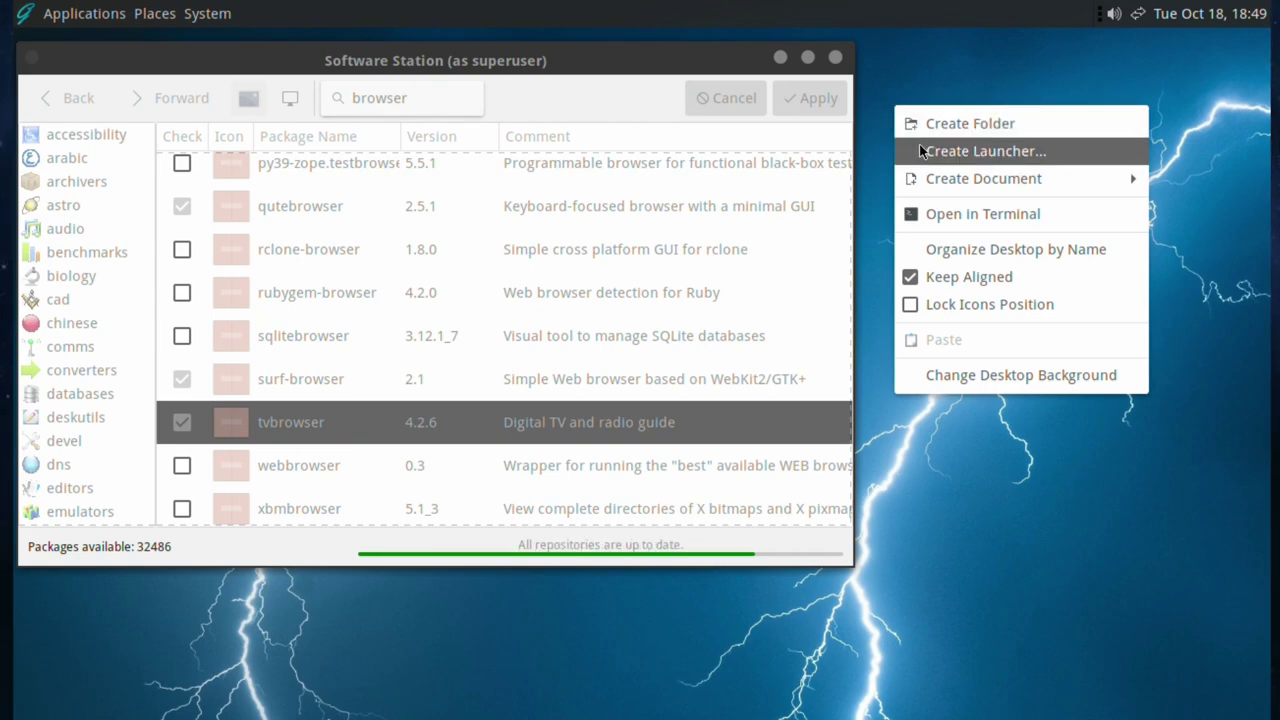
mouse_move(940, 178)
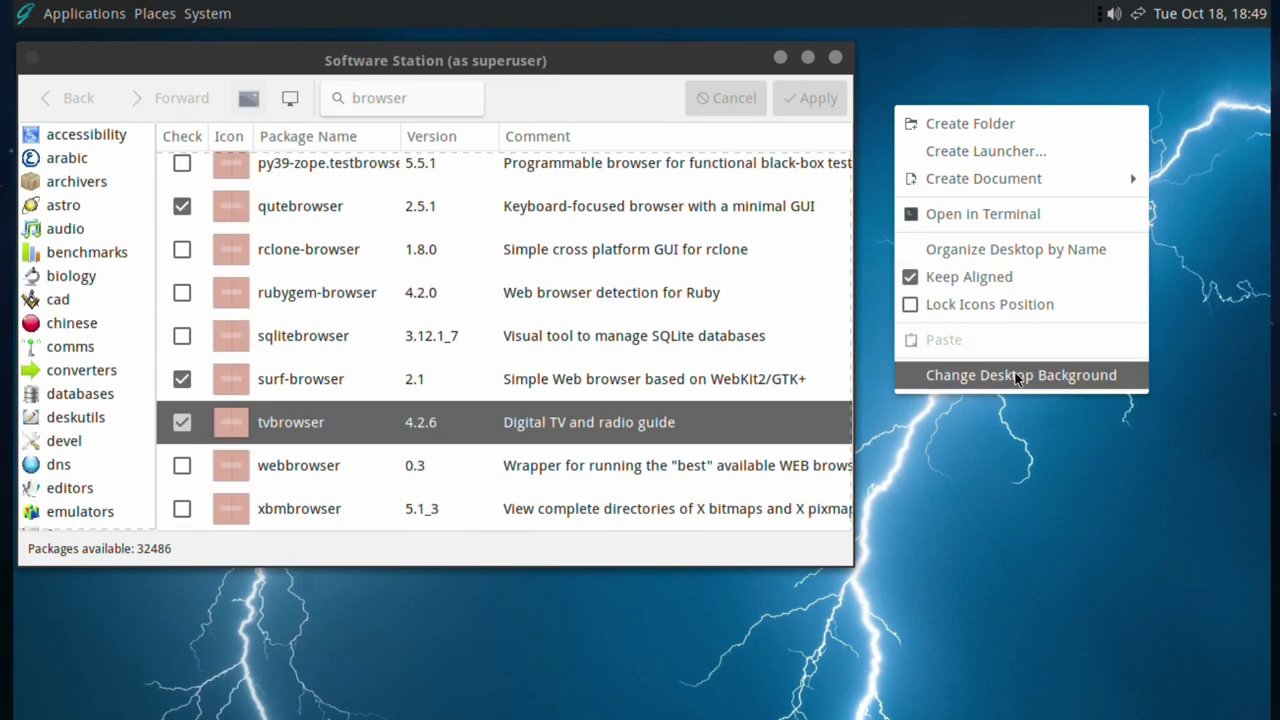
left_click(993, 442)
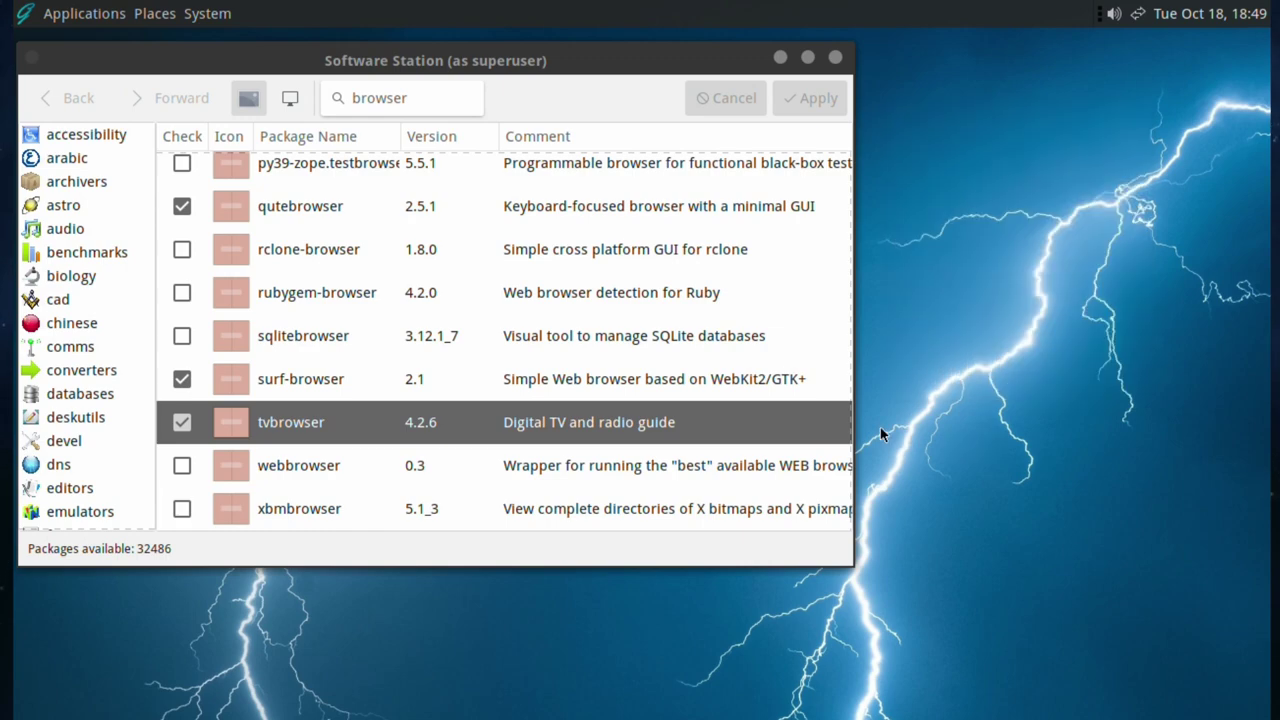
- Launch the Iridium web browser from Applications > Internet
left_click(16, 8)
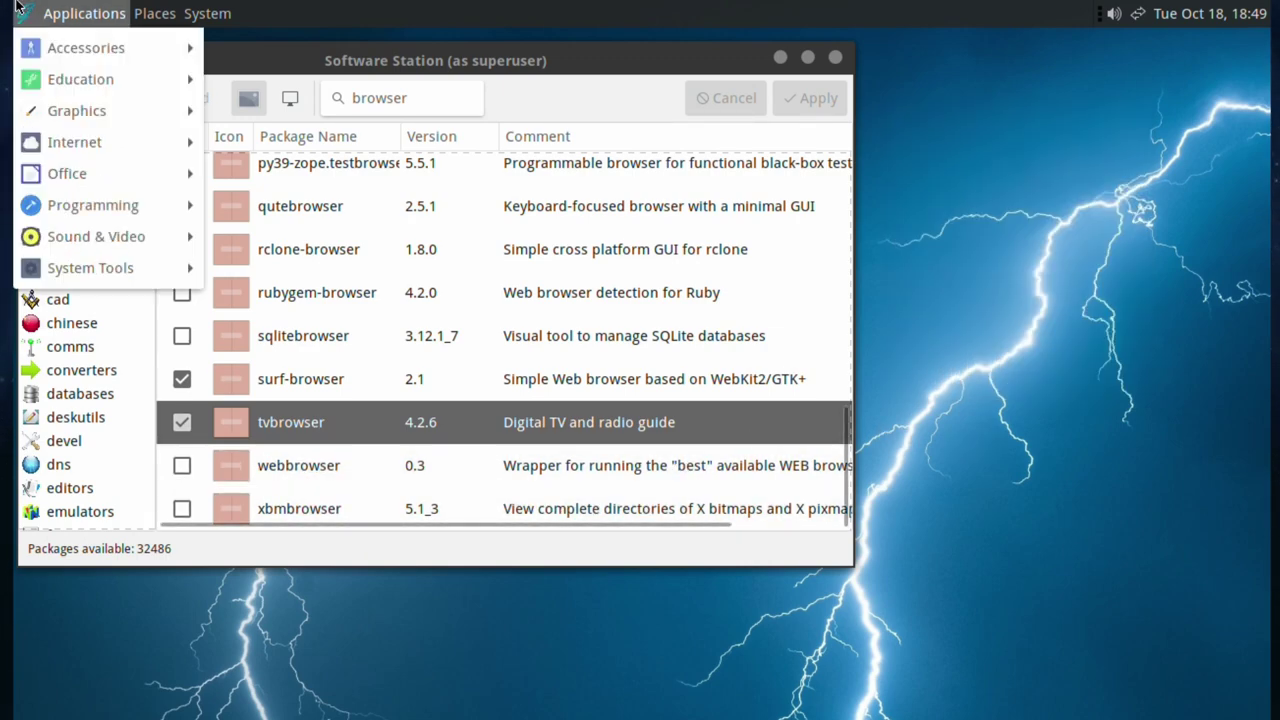
mouse_move(44, 147)
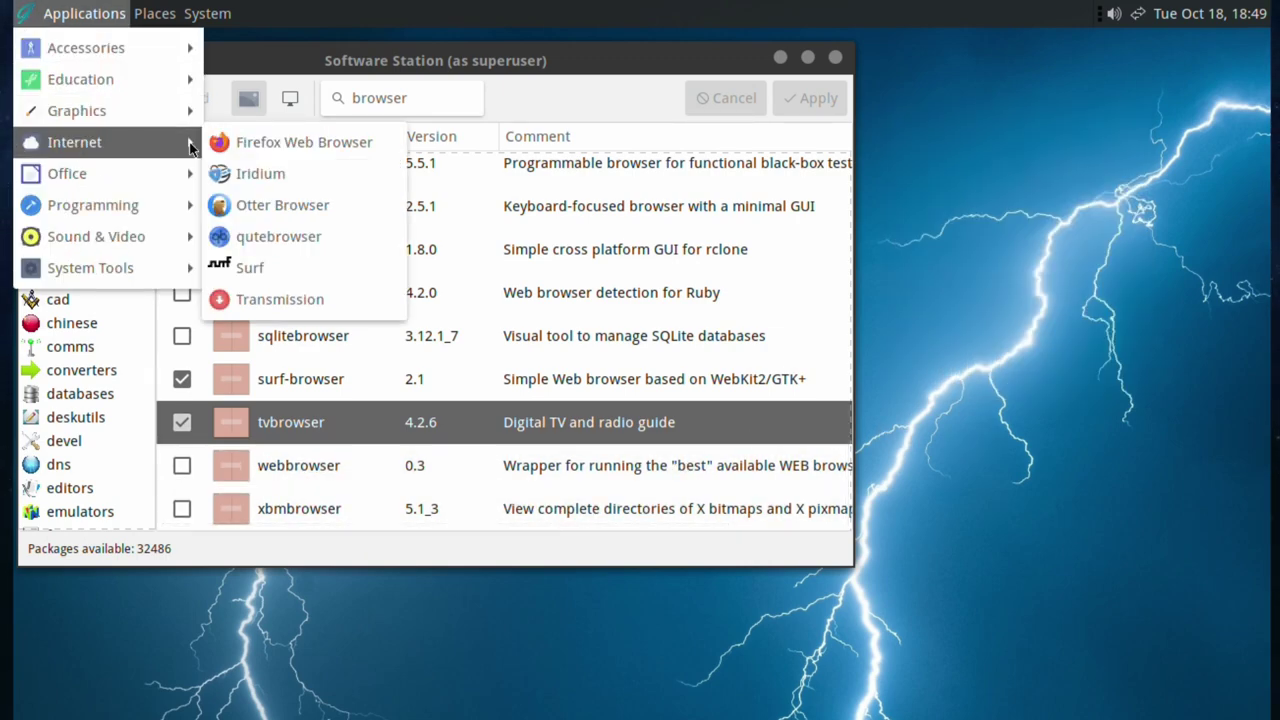
left_click(262, 173)
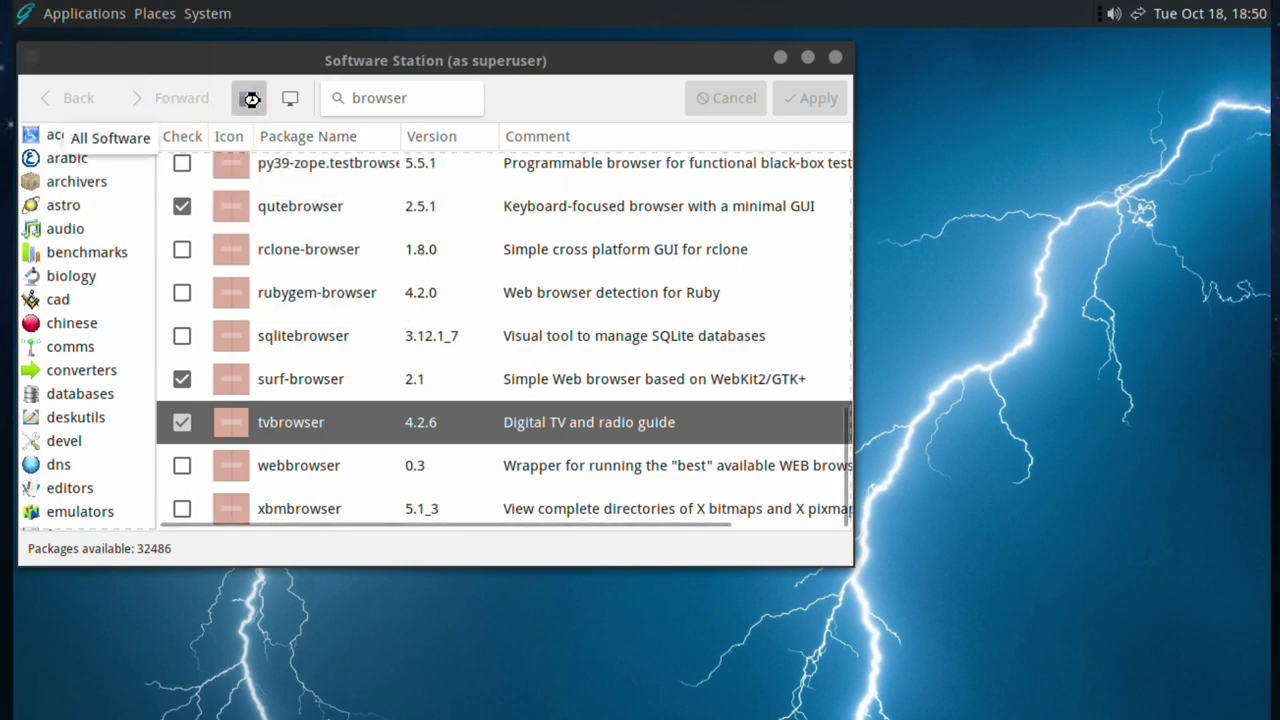
- Switch Software Station to All Software and scroll the package list back to the top
left_click(251, 95)
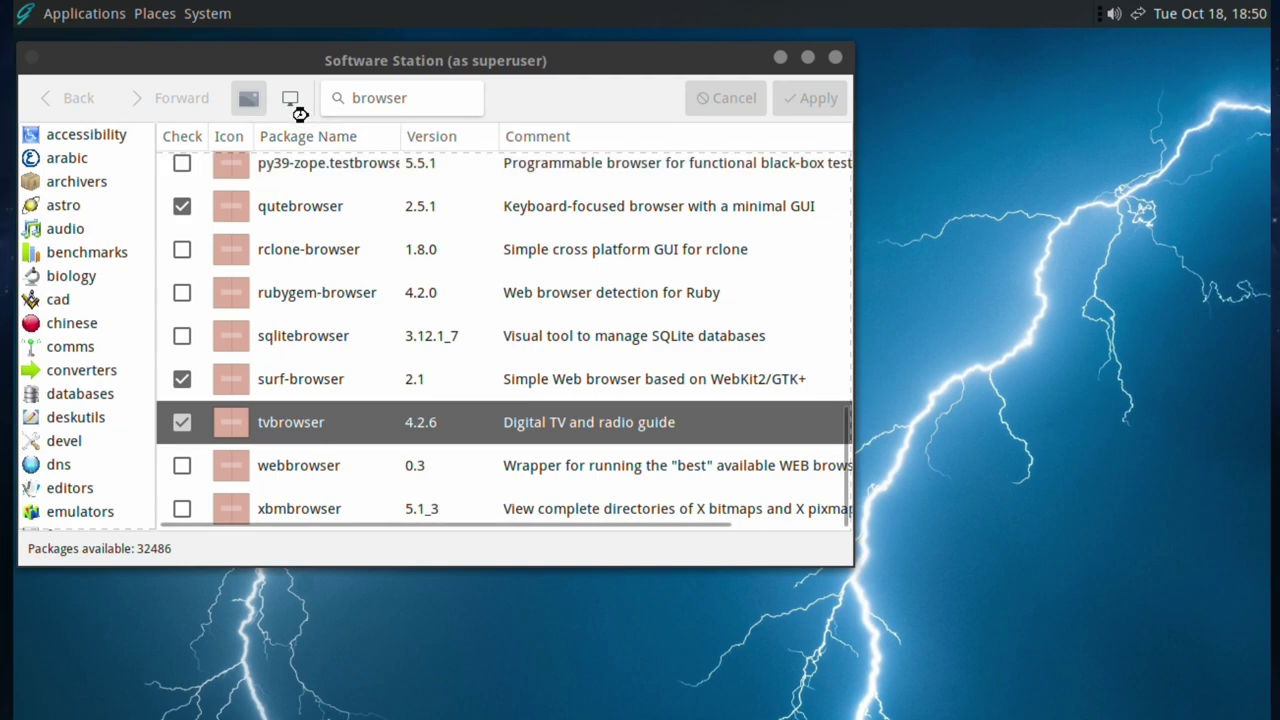
scroll(443, 299, "up", 3)
scroll(443, 299, "up", 7)
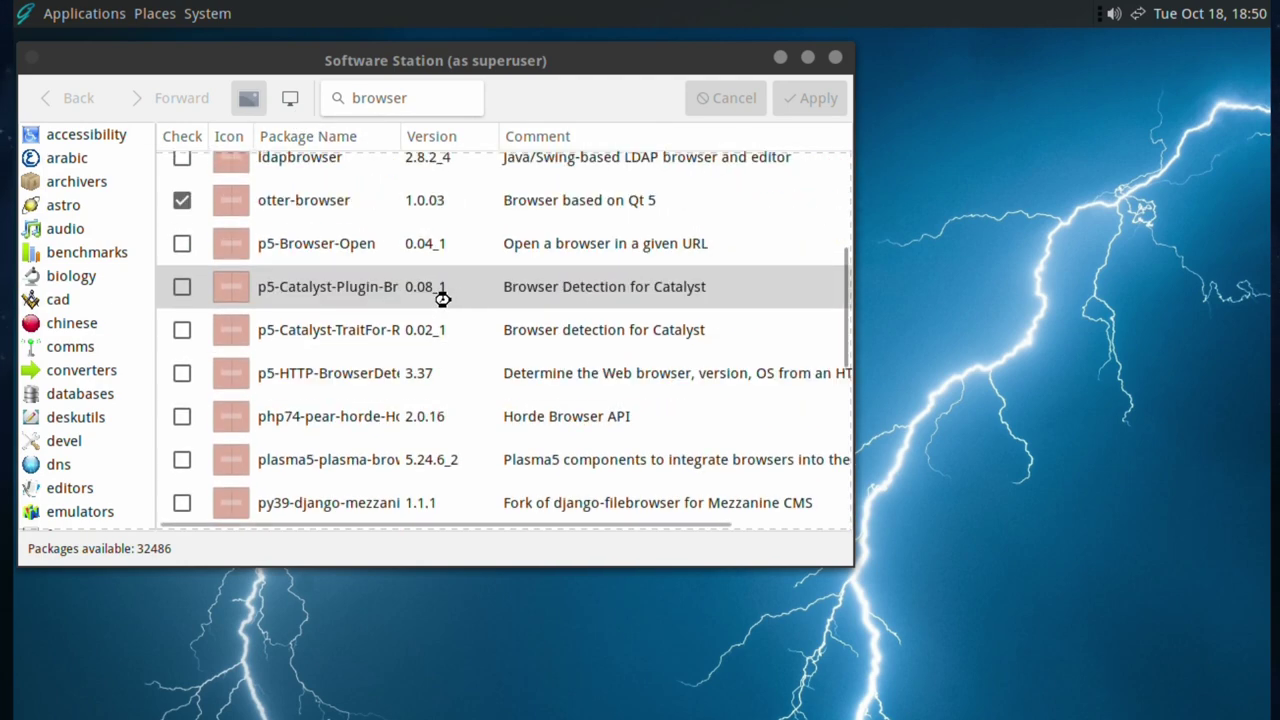
scroll(441, 299, "up", 1)
scroll(441, 299, "up", 1)
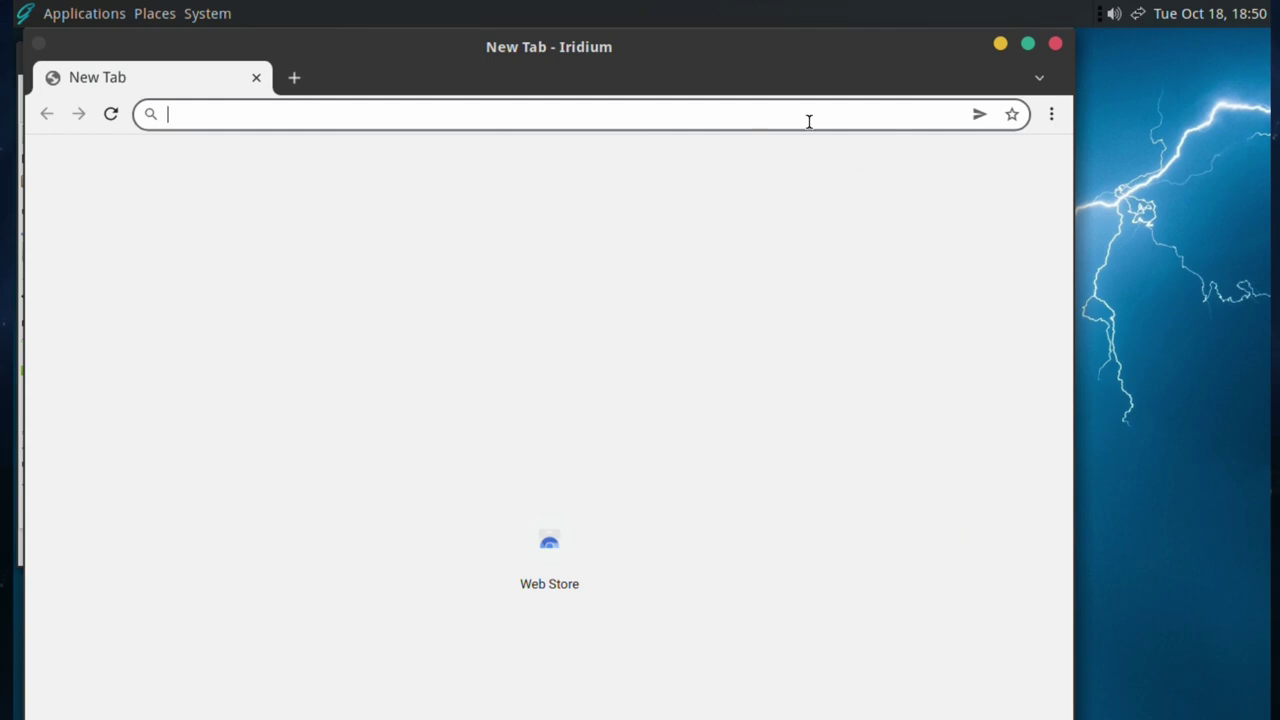
- Check Iridium's About page (version 2022.04), then close the Iridium window
left_click(1050, 116)
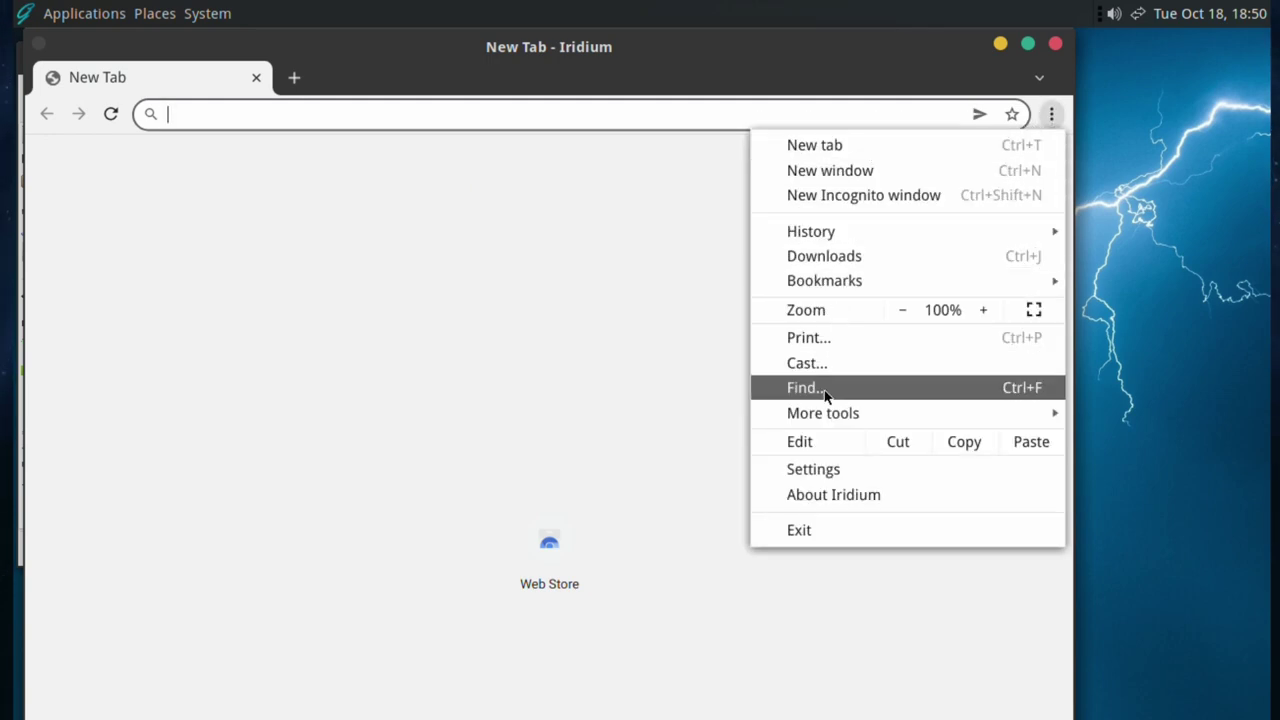
left_click(818, 488)
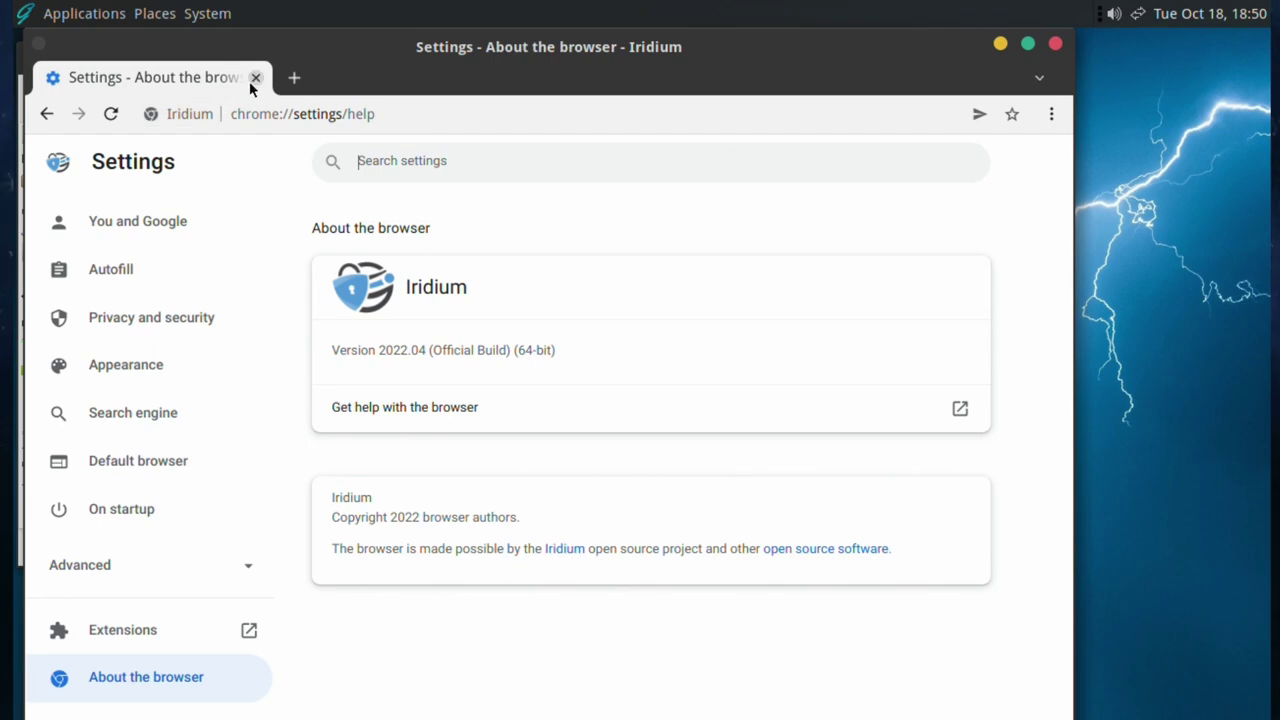
left_click(46, 114)
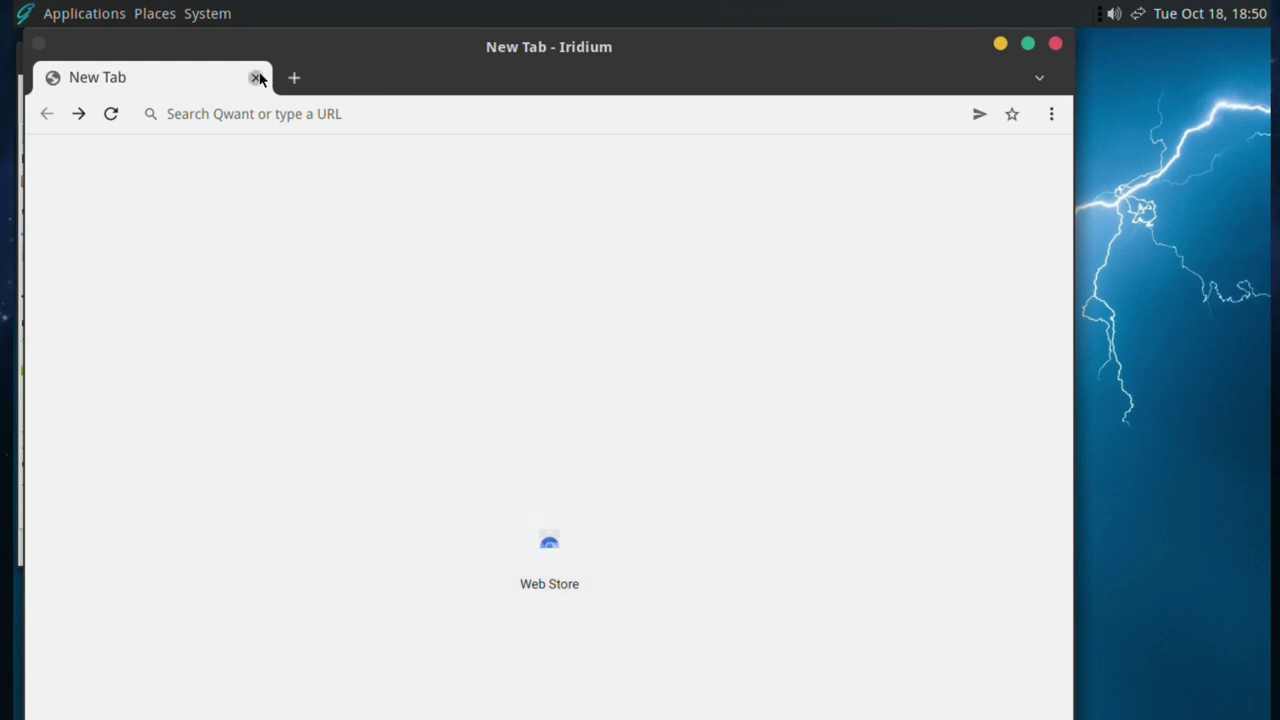
left_click(256, 77)
left_click(45, 14)
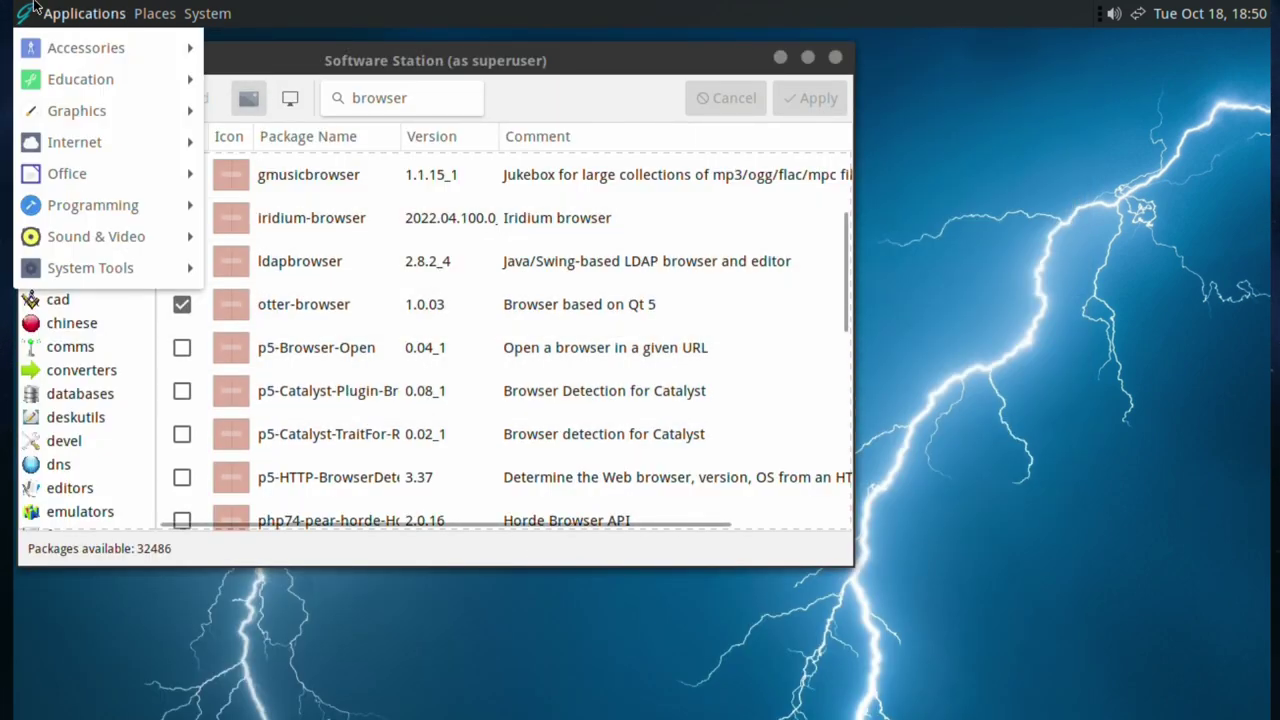
mouse_move(45, 145)
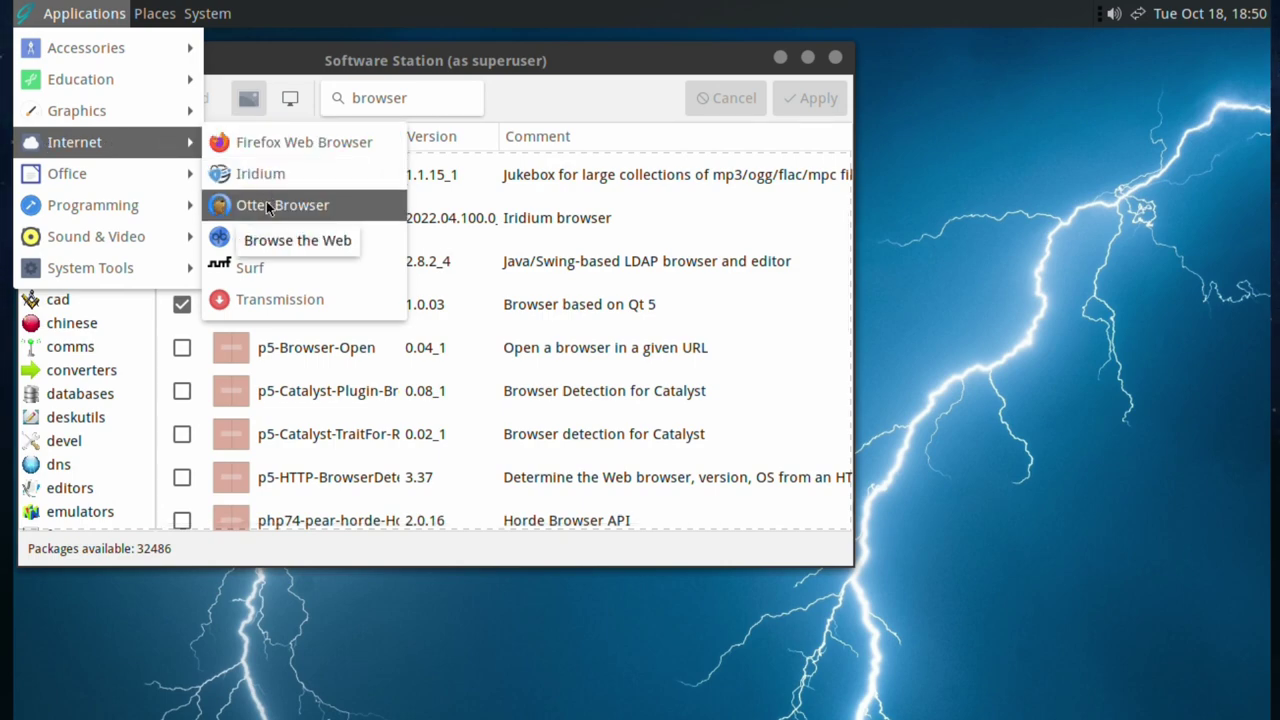
left_click(262, 277)
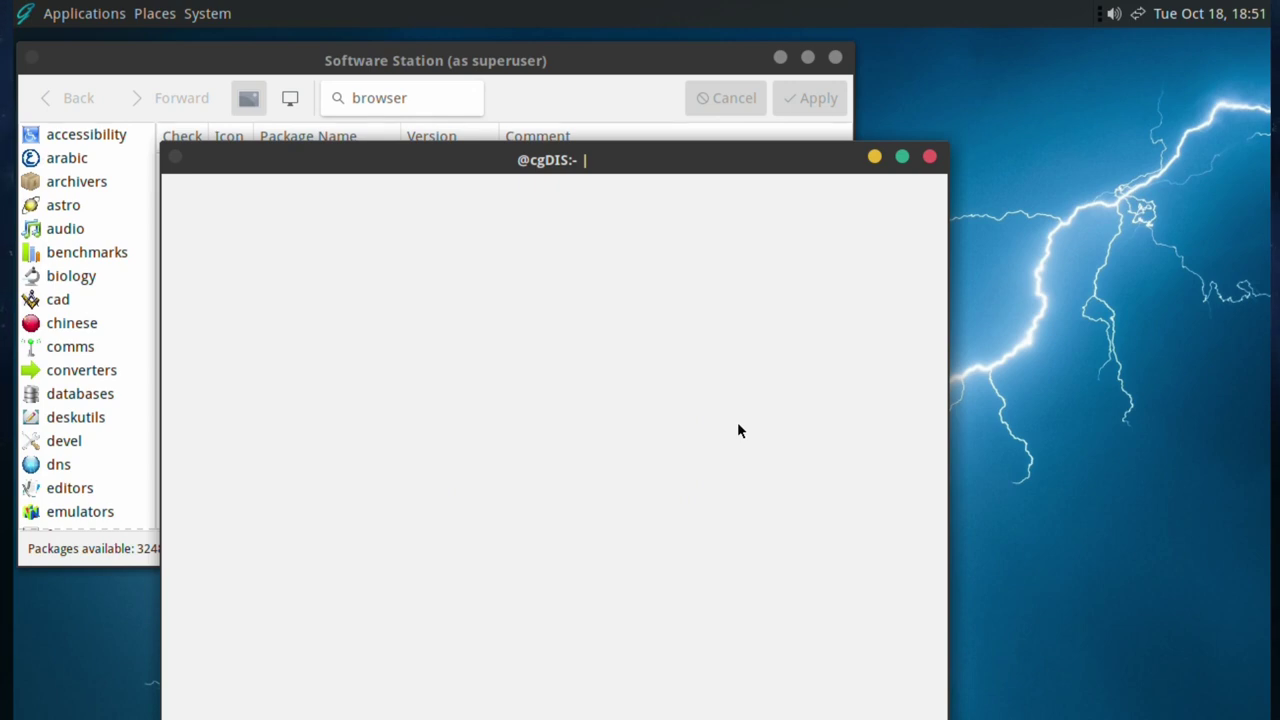
left_click(929, 153)
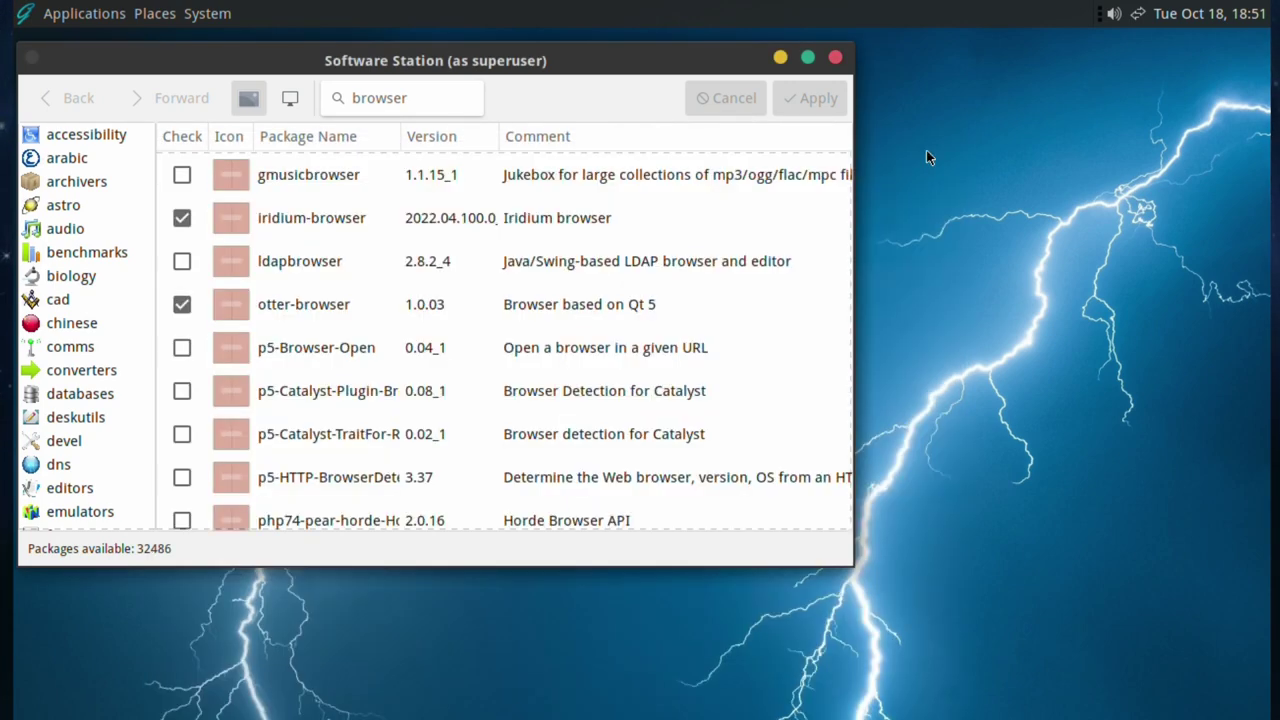
left_click(25, 13)
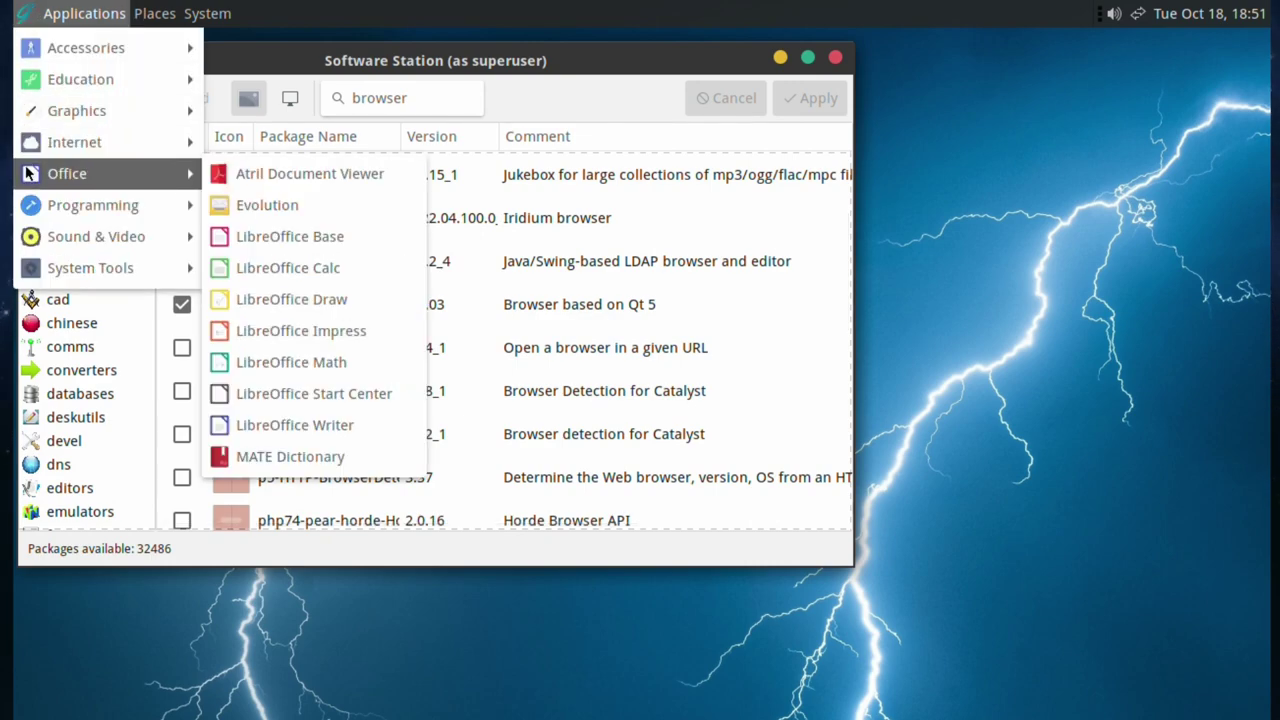
mouse_move(150, 142)
left_click(323, 208)
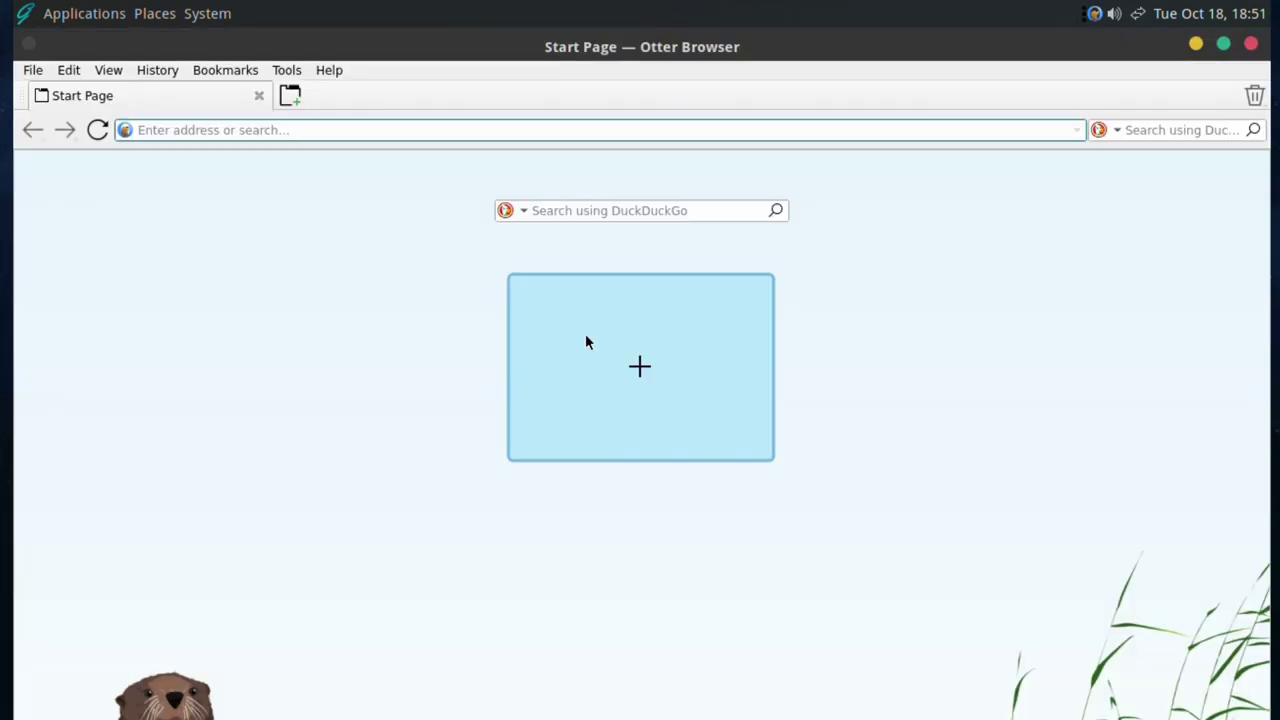
left_click(1248, 45)
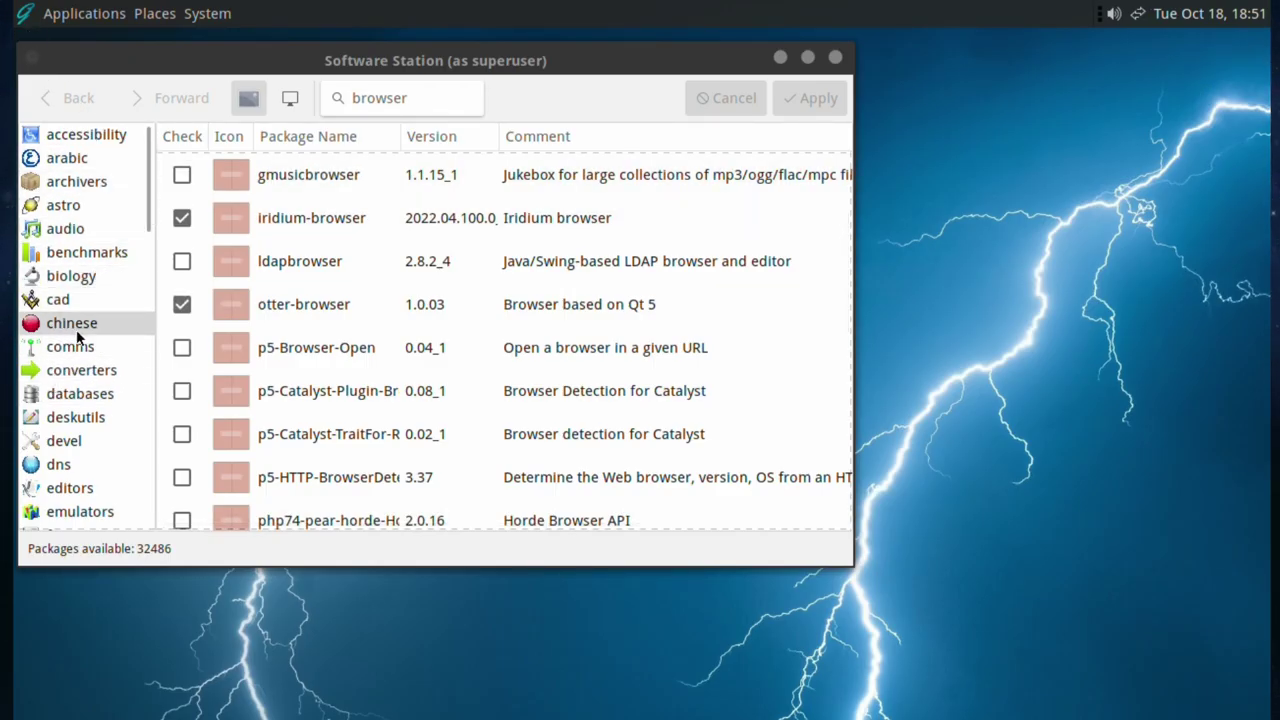
scroll(80, 340, "down", 3)
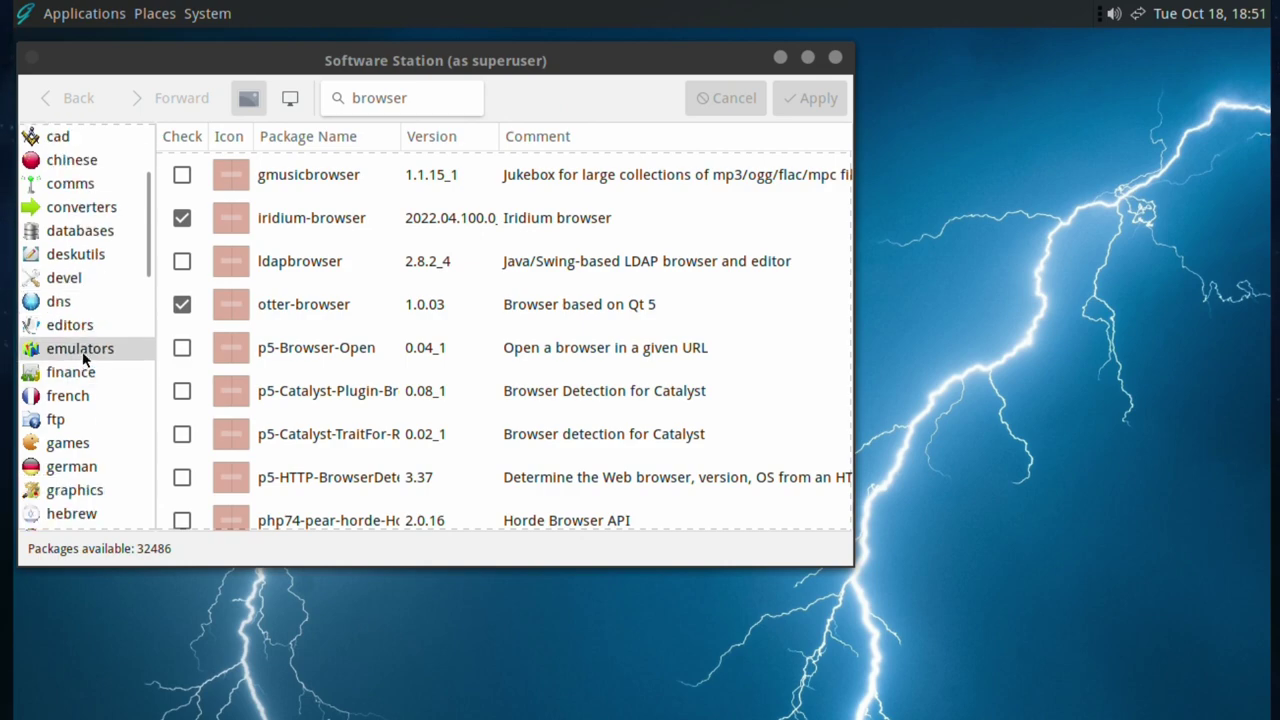
- Search the emulators category for kodi, mark kodi 19.4_5 for installation and apply
left_click(84, 356)
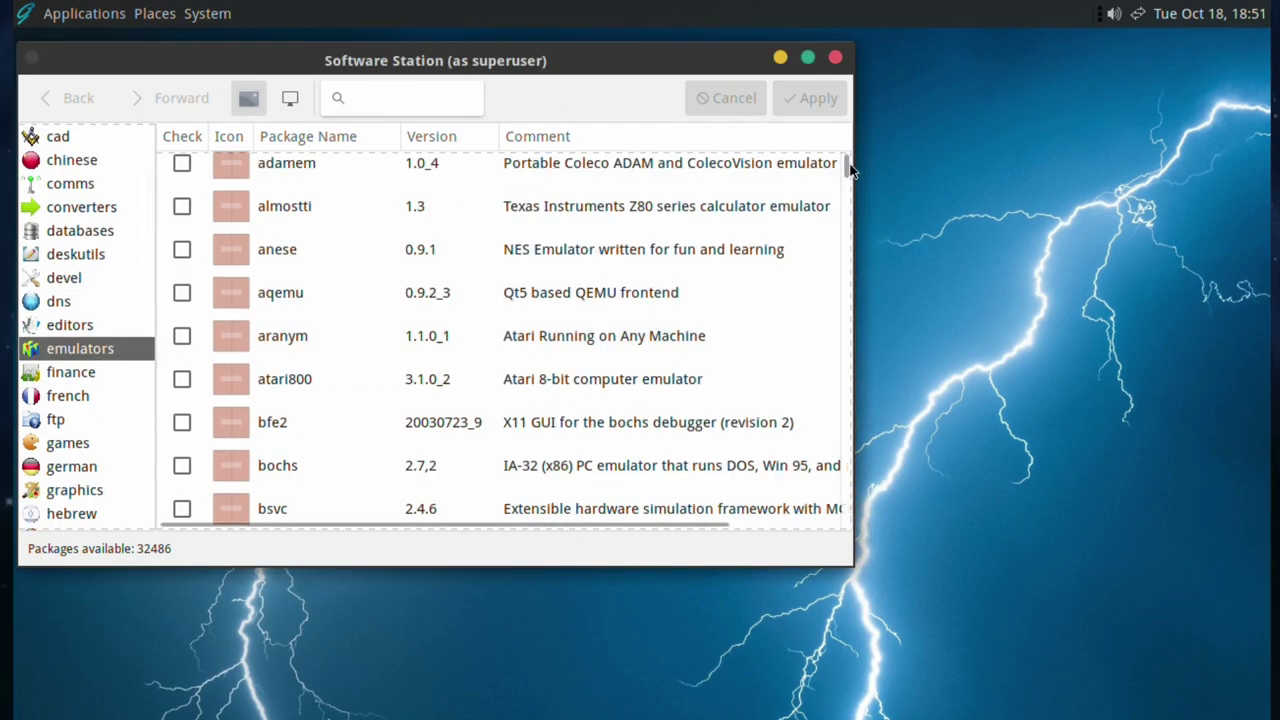
mouse_move(848, 170)
left_mouse_down()
mouse_move(847, 272)
mouse_move(820, 340)
mouse_move(829, 363)
mouse_move(809, 429)
mouse_move(815, 552)
mouse_move(840, 150)
left_mouse_up()
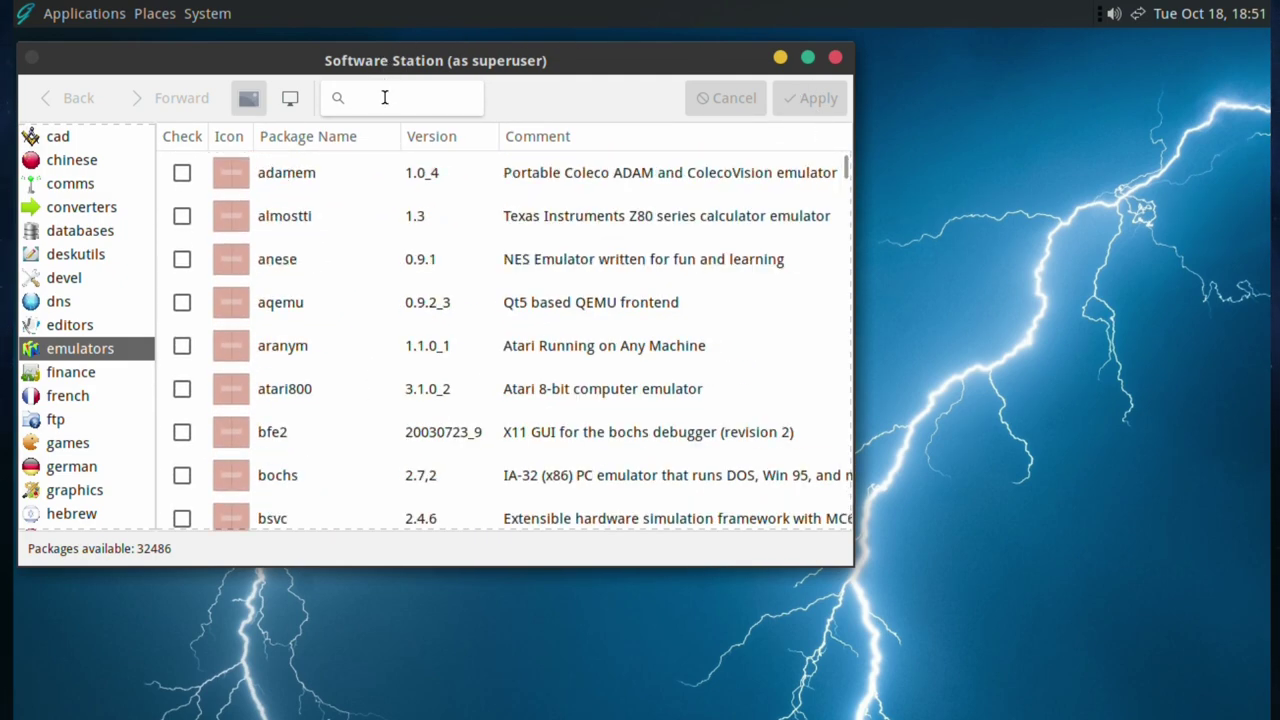
type("ko")
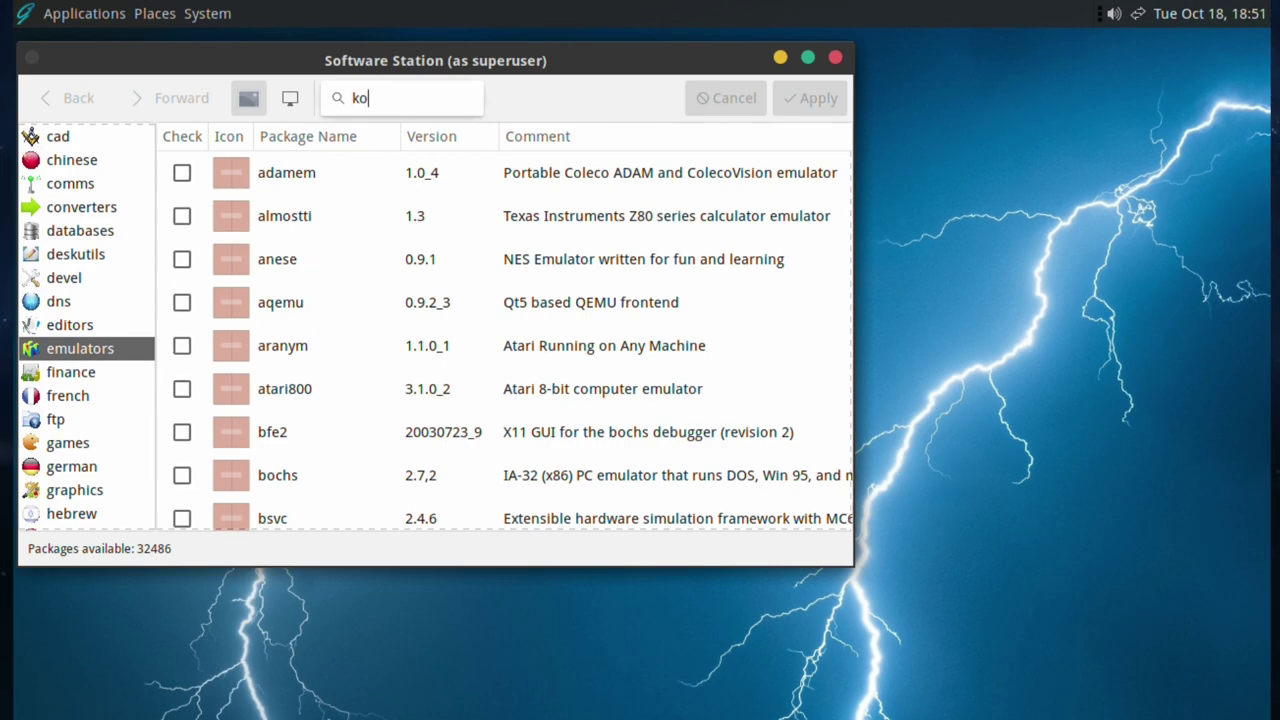
type("di")
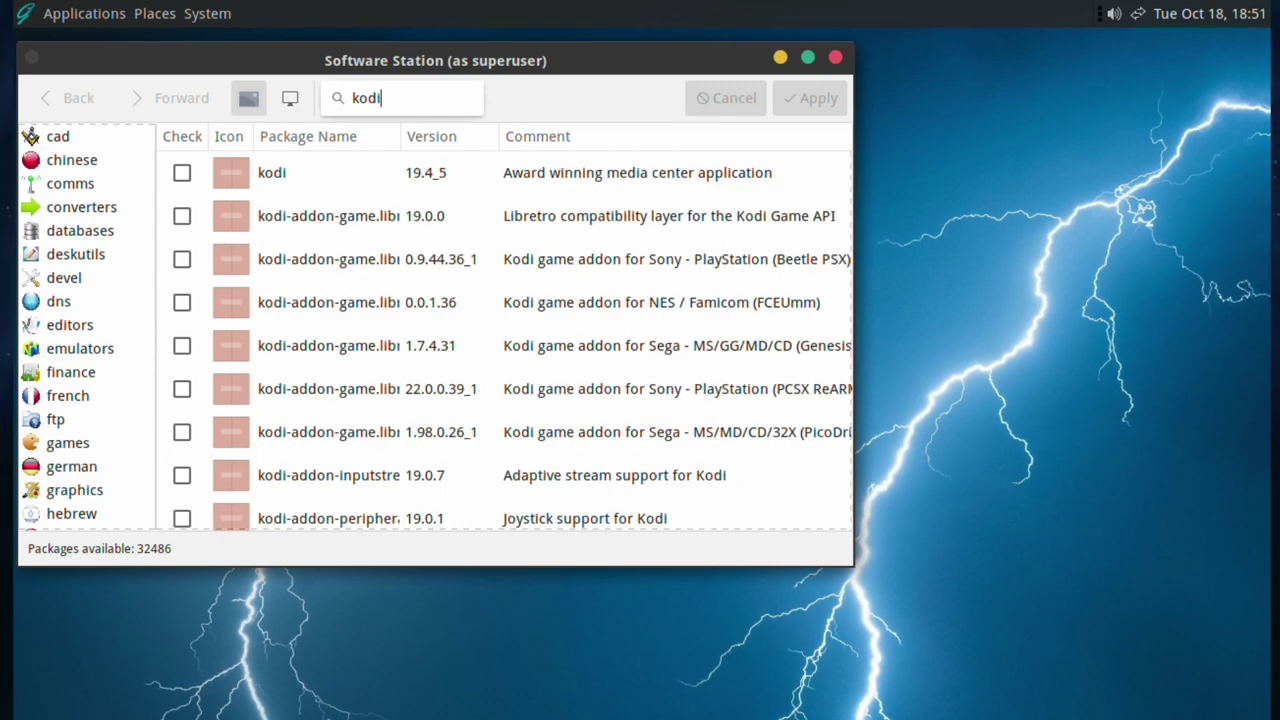
left_click(180, 172)
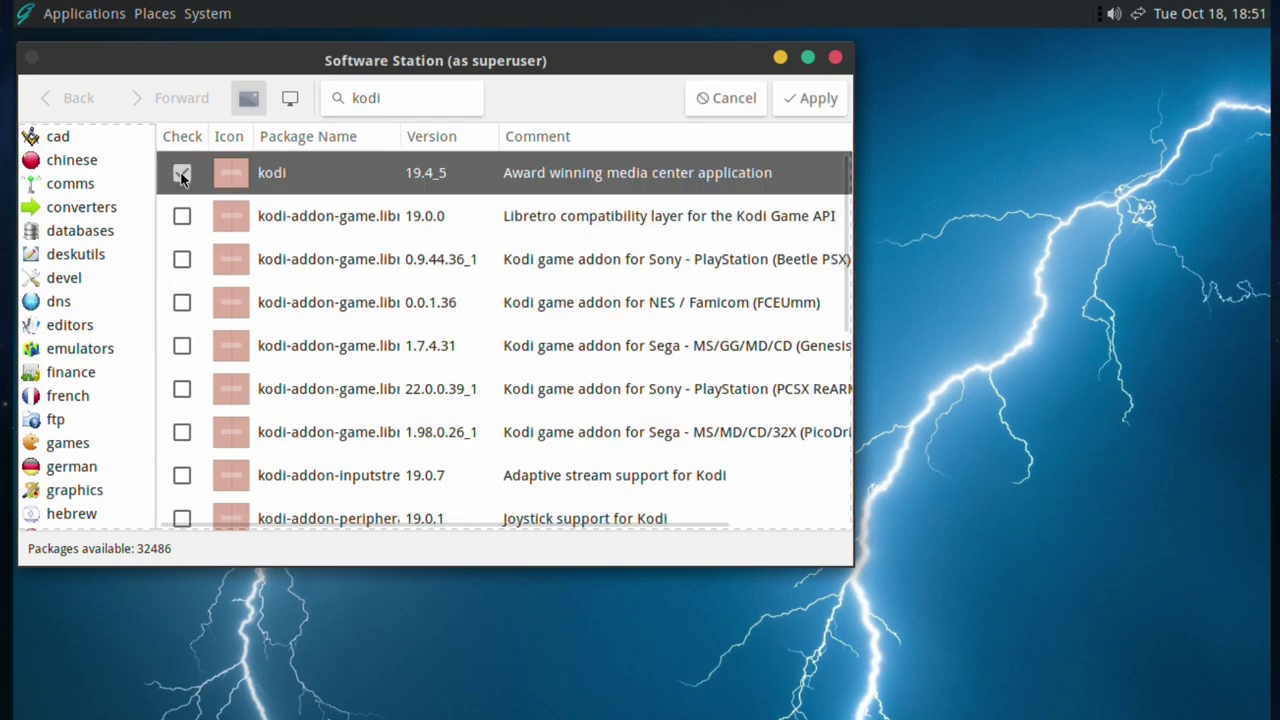
left_click(824, 106)
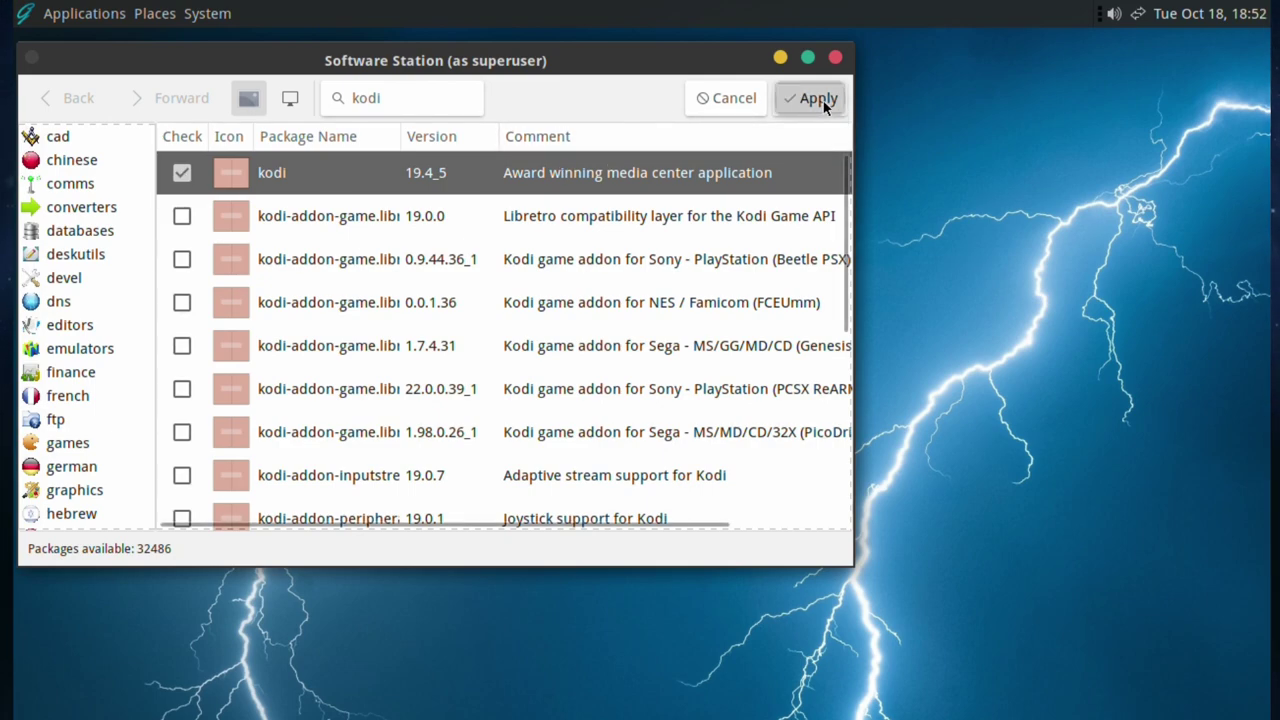
- Review the 13 packages in the kodi confirmation list, then cancel the installation
scroll(484, 530, "down", 3)
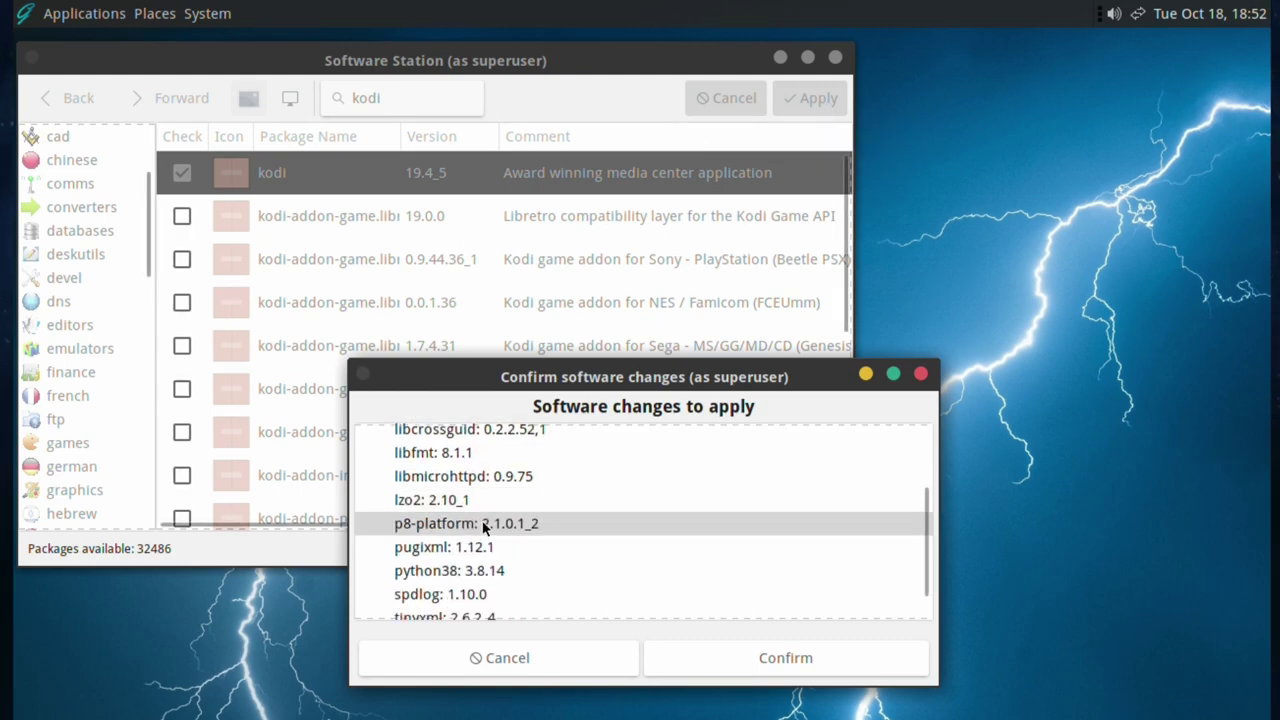
scroll(484, 530, "down", 2)
scroll(490, 521, "up", 4)
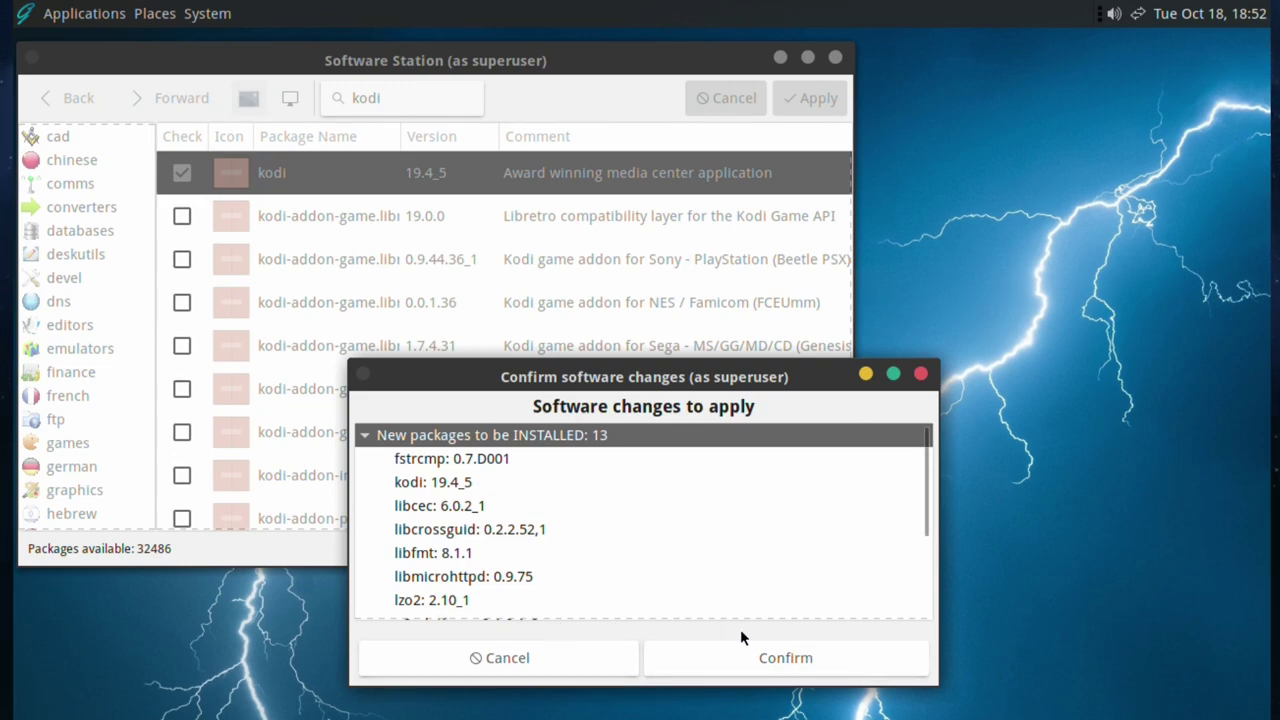
left_click(587, 660)
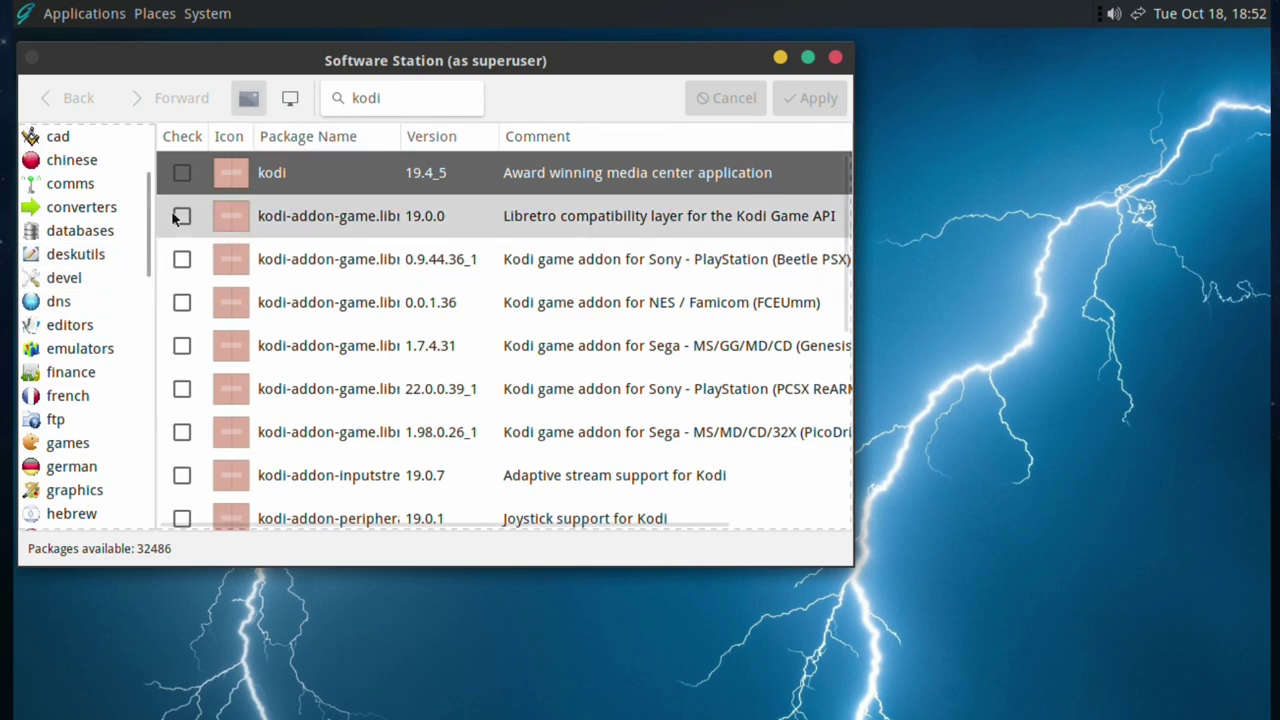
- Show the deskutils category and scroll down through the category list
left_click(88, 262)
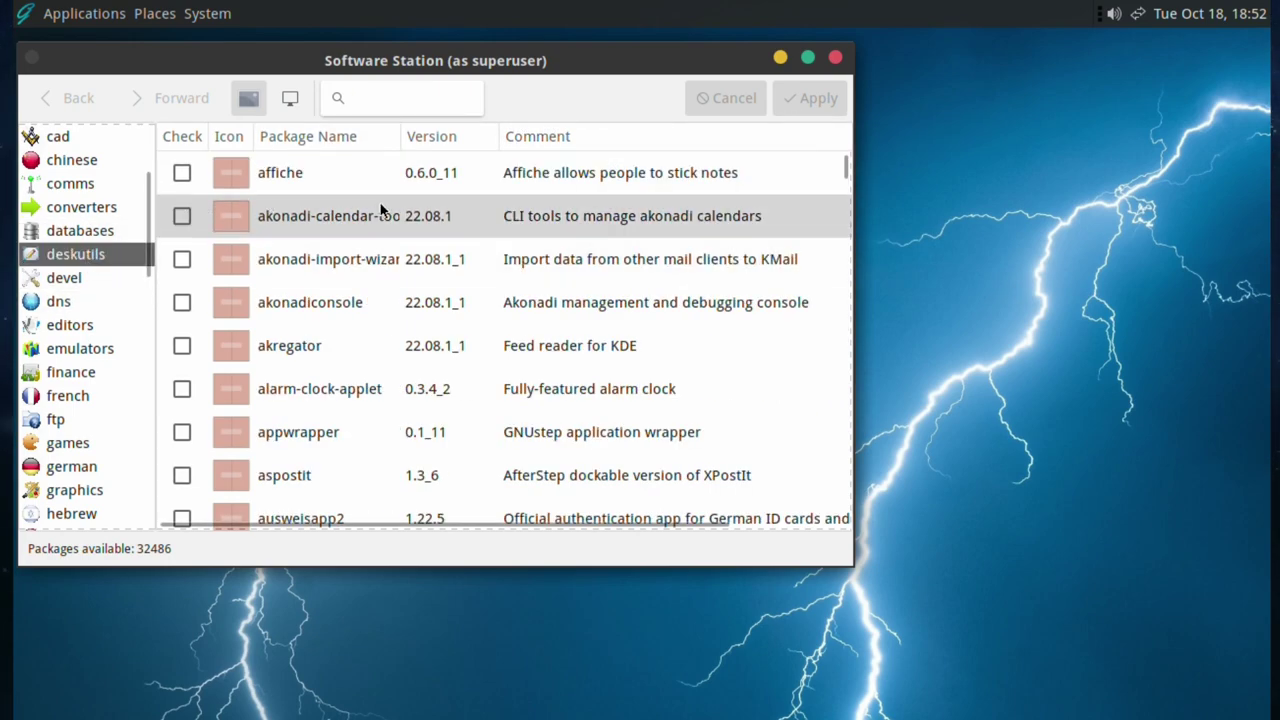
scroll(462, 384, "down", 3)
scroll(462, 383, "down", 6)
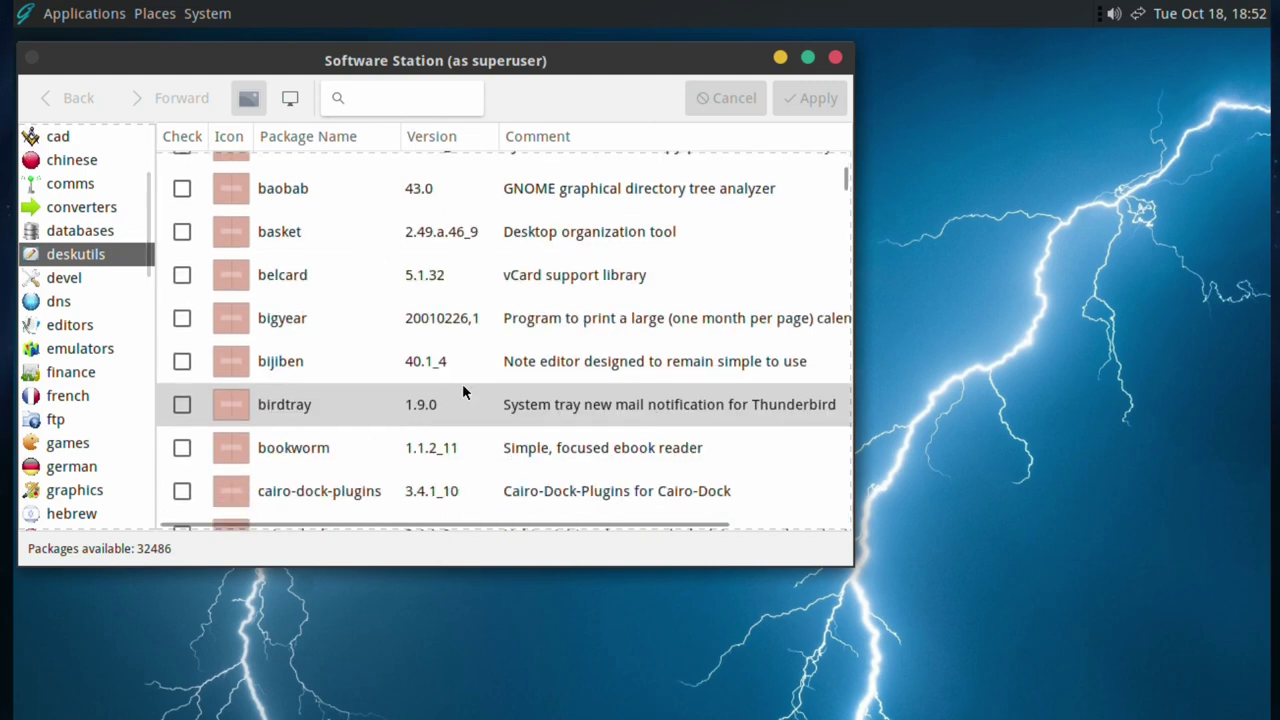
scroll(462, 383, "down", 3)
scroll(462, 383, "down", 6)
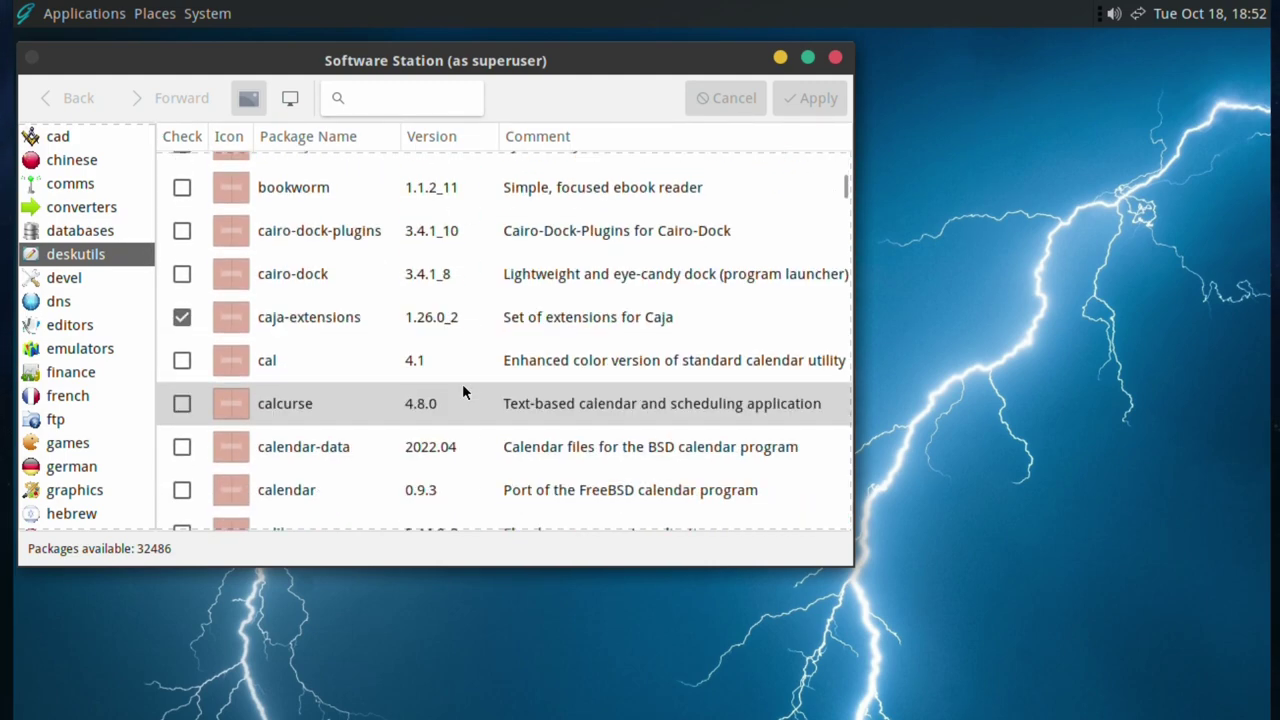
scroll(462, 383, "down", 4)
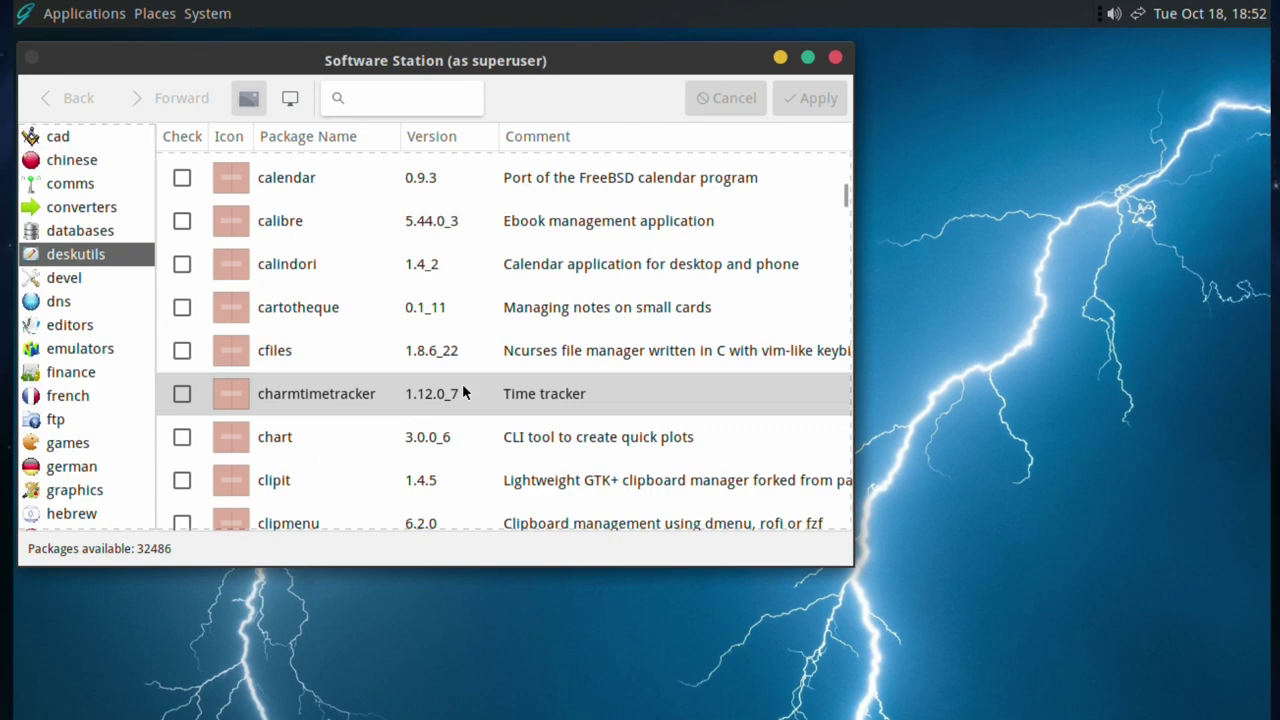
scroll(462, 383, "down", 5)
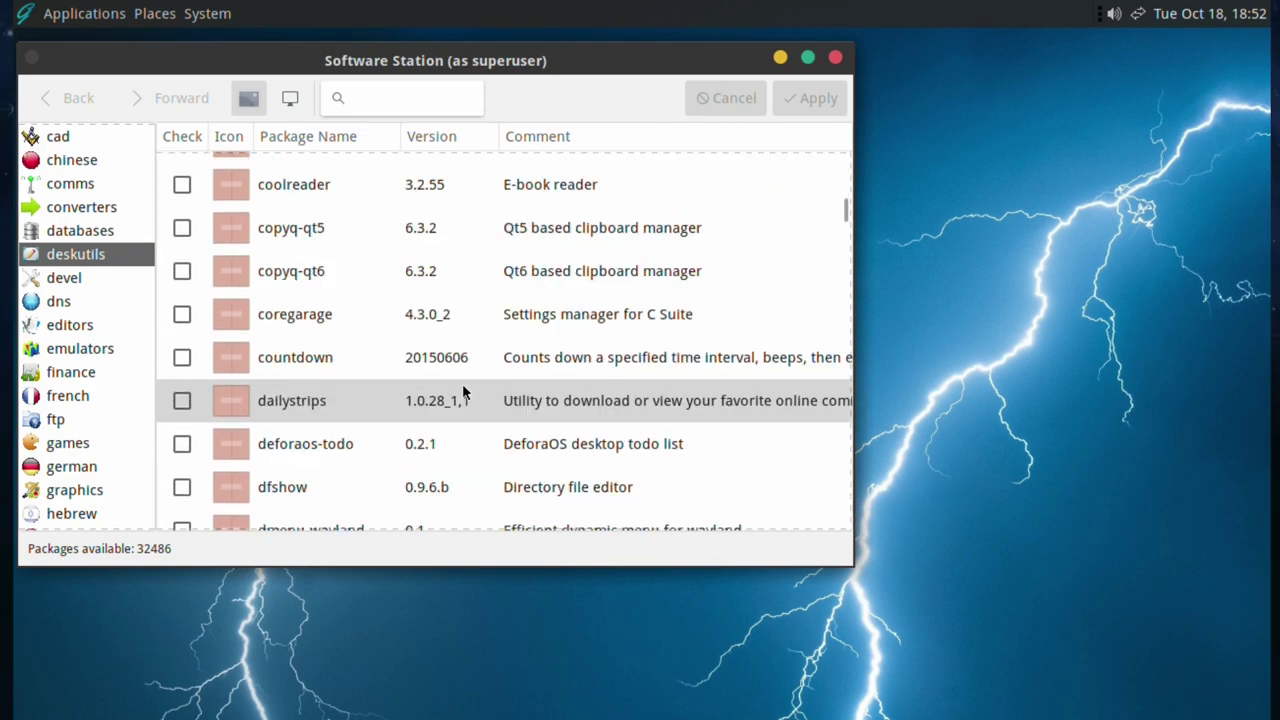
scroll(462, 383, "down", 3)
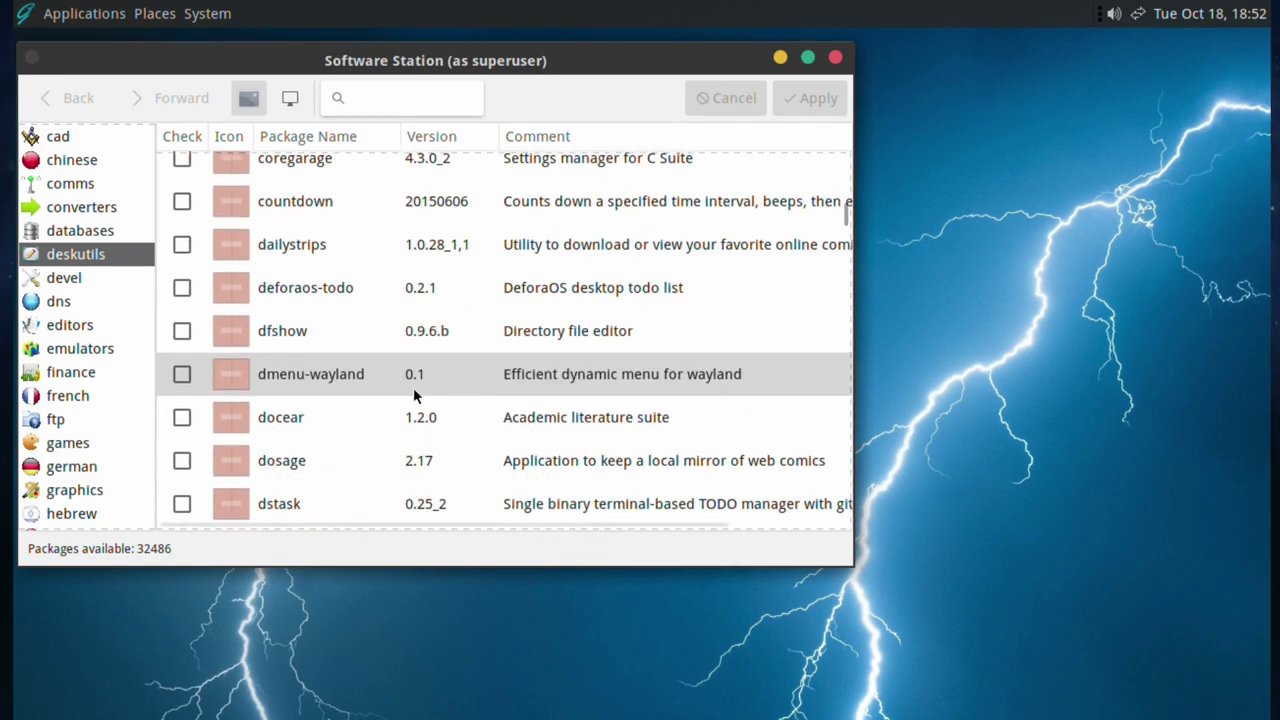
- Show the graphics category and browse its packages, from 4va and Coin to ImageMagick
left_click(60, 488)
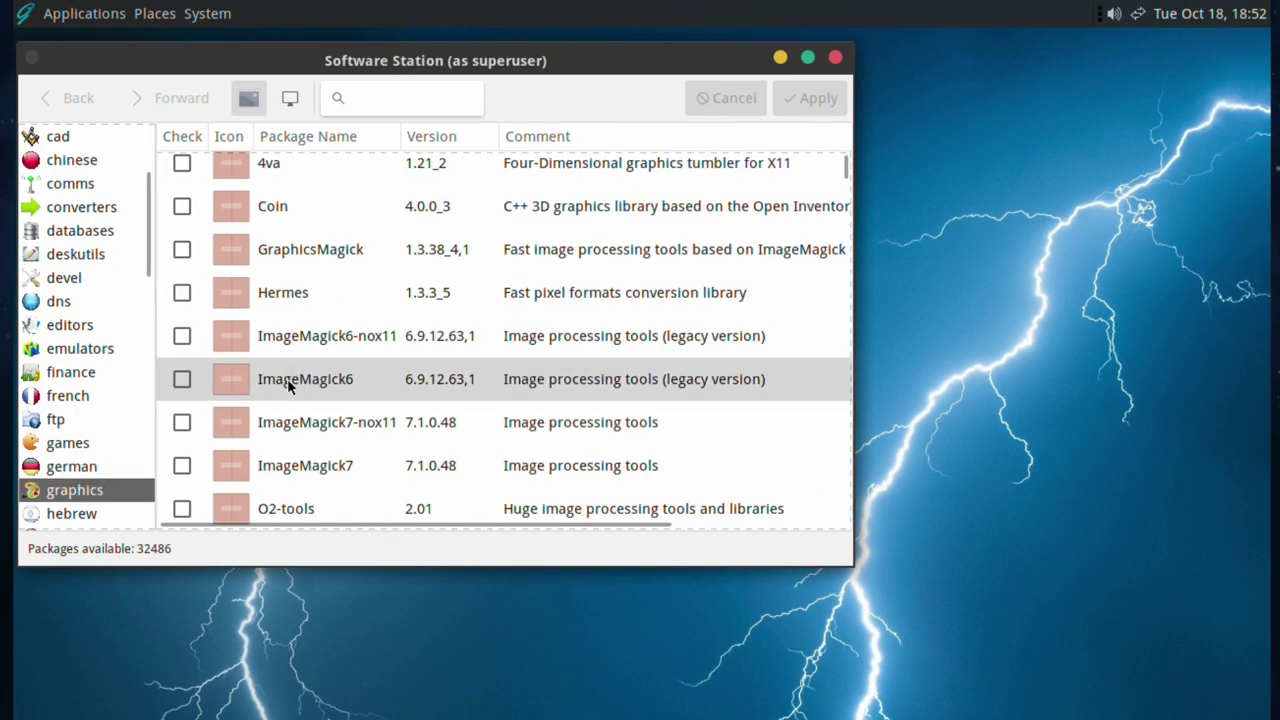
scroll(300, 352, "down", 2)
scroll(300, 360, "down", 3)
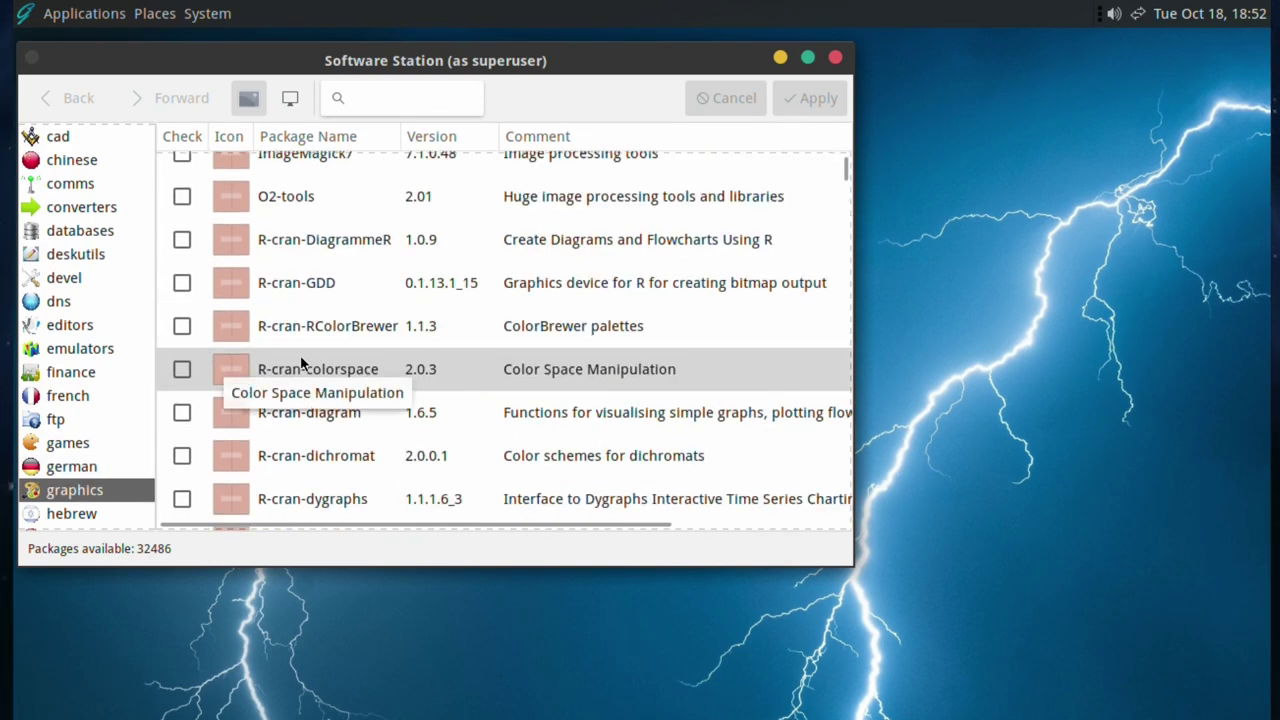
scroll(300, 360, "up", 4)
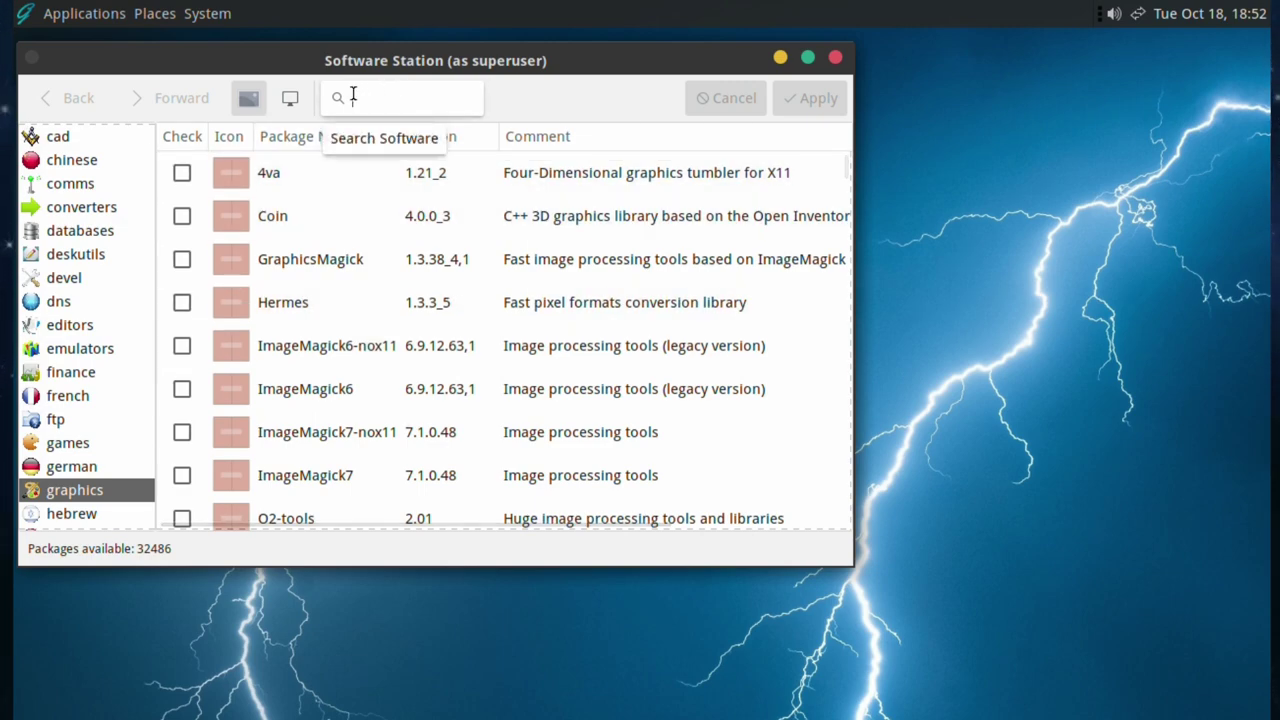
- Search for kdenlive, mark kdenlive 22.08.1 and confirm installing its 164 new packages
left_click(352, 97)
type("kdeblive")
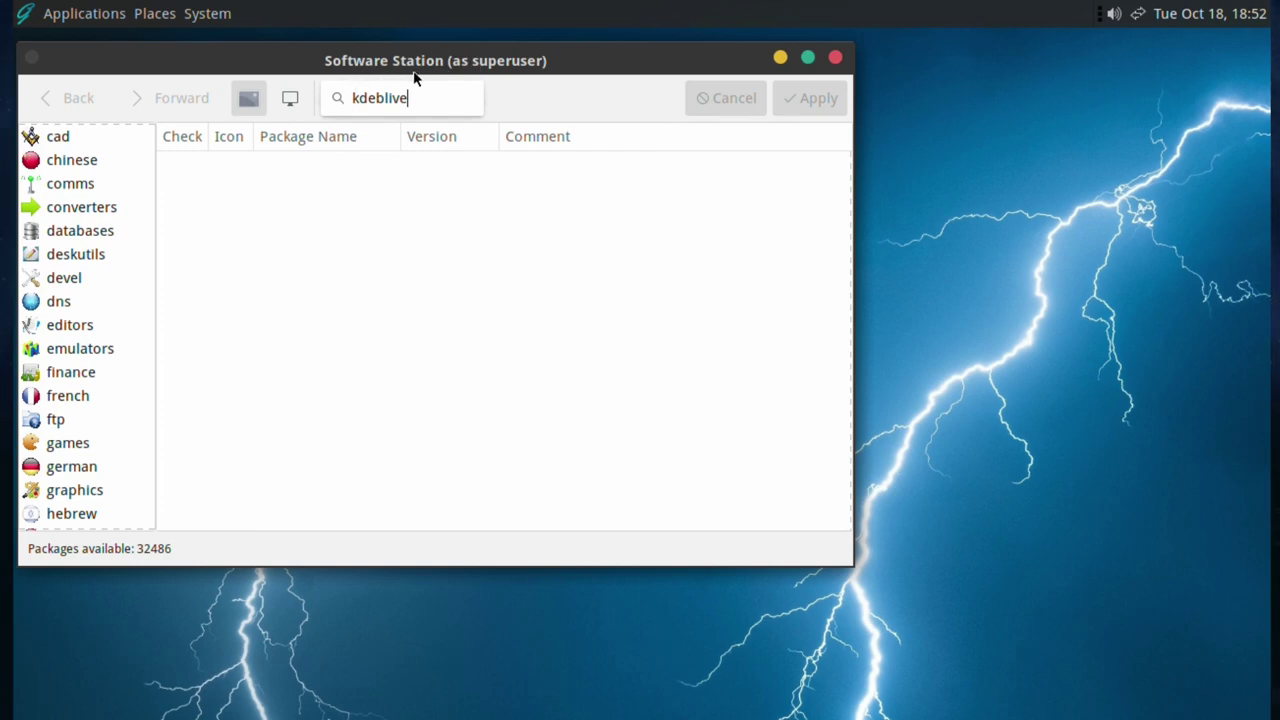
key("BackSpace")
key("BackSpace")
key("BackSpace")
key("BackSpace")
key("BackSpace")
key("BackSpace")
key("BackSpace")
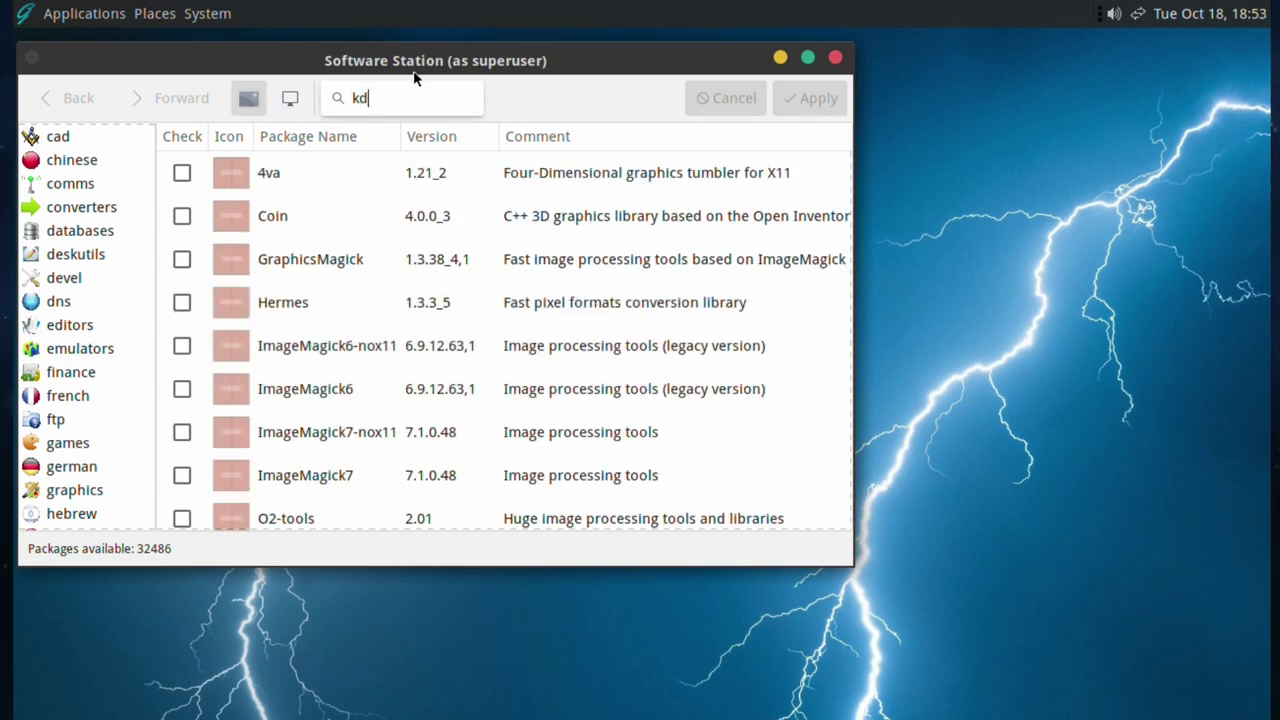
type("en")
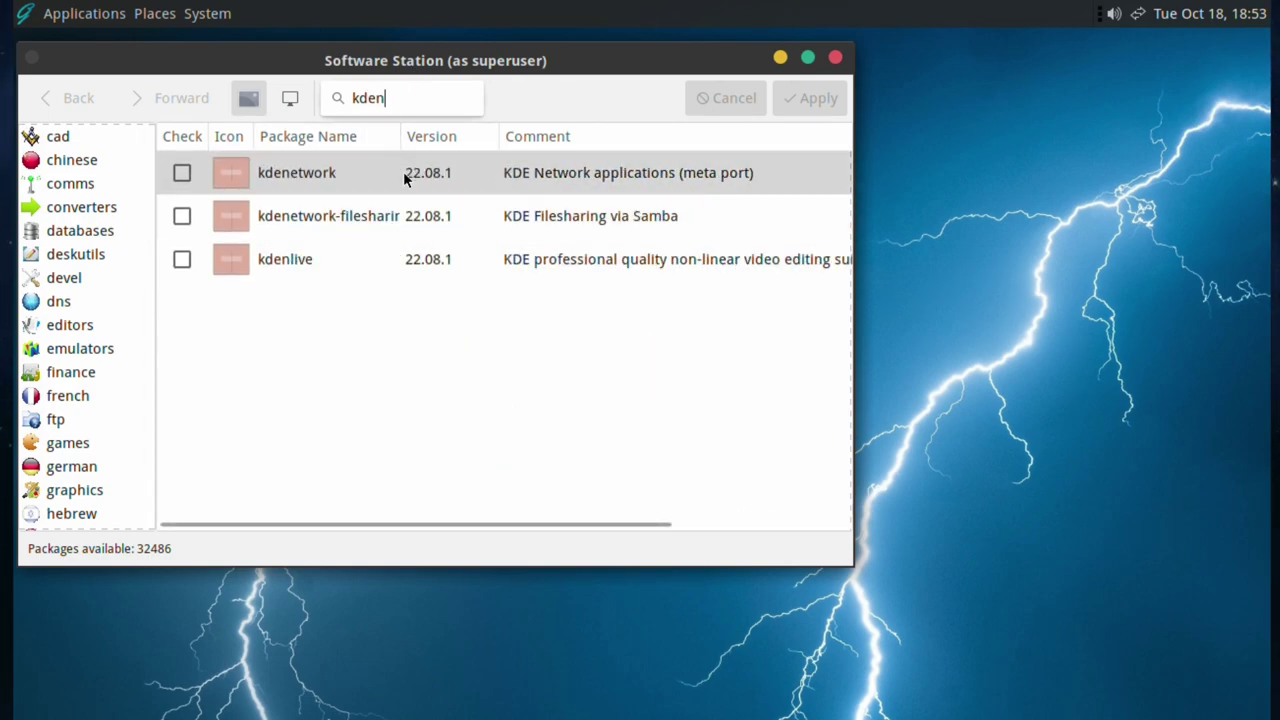
left_click(182, 259)
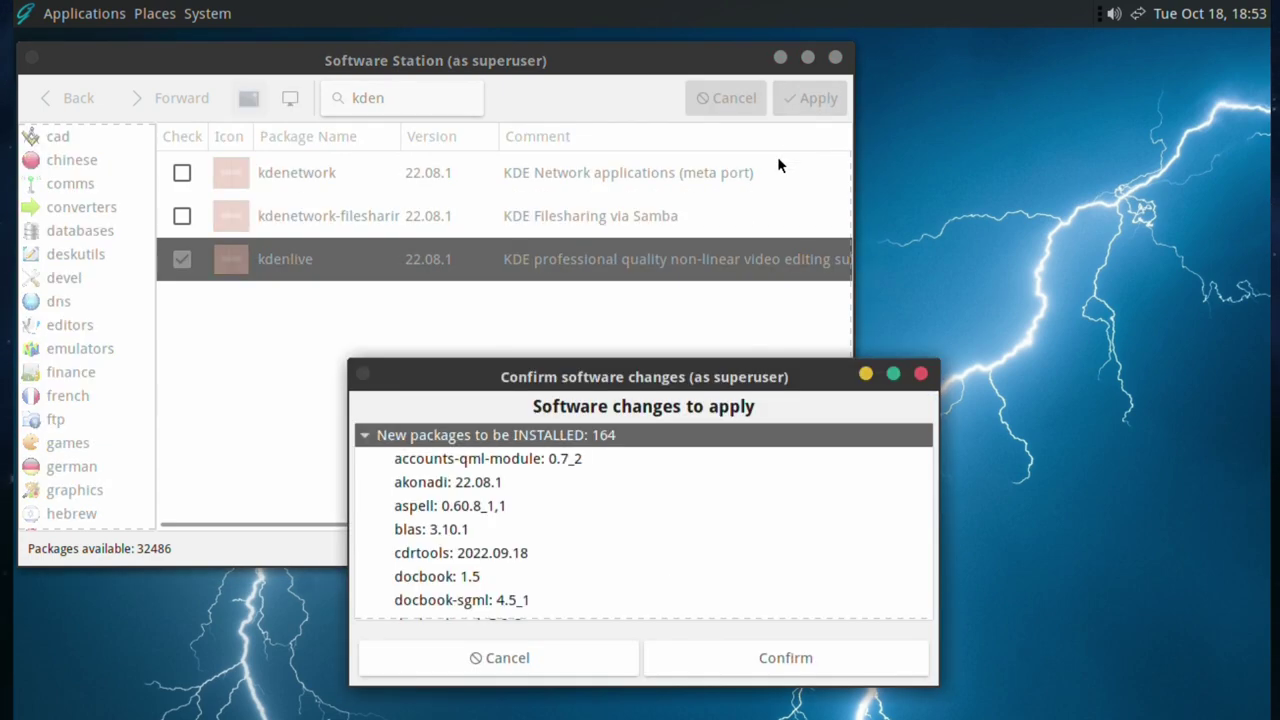
left_click(823, 660)
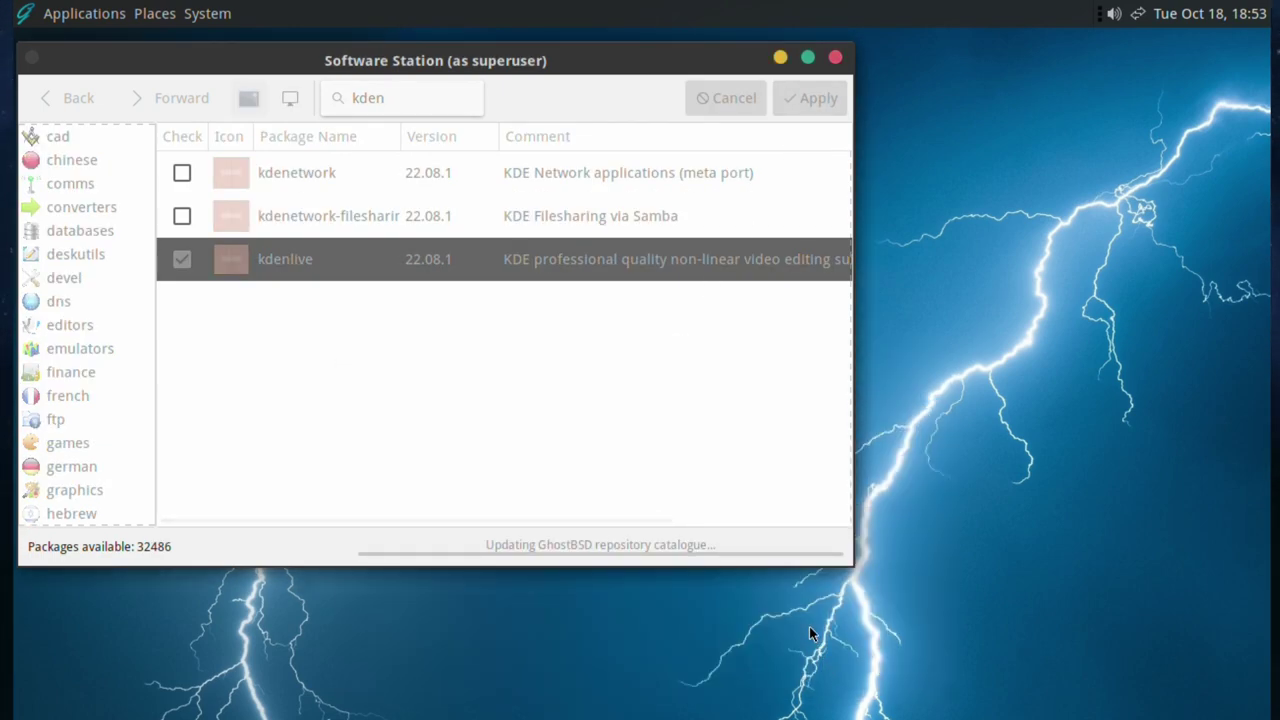
left_click(16, 6)
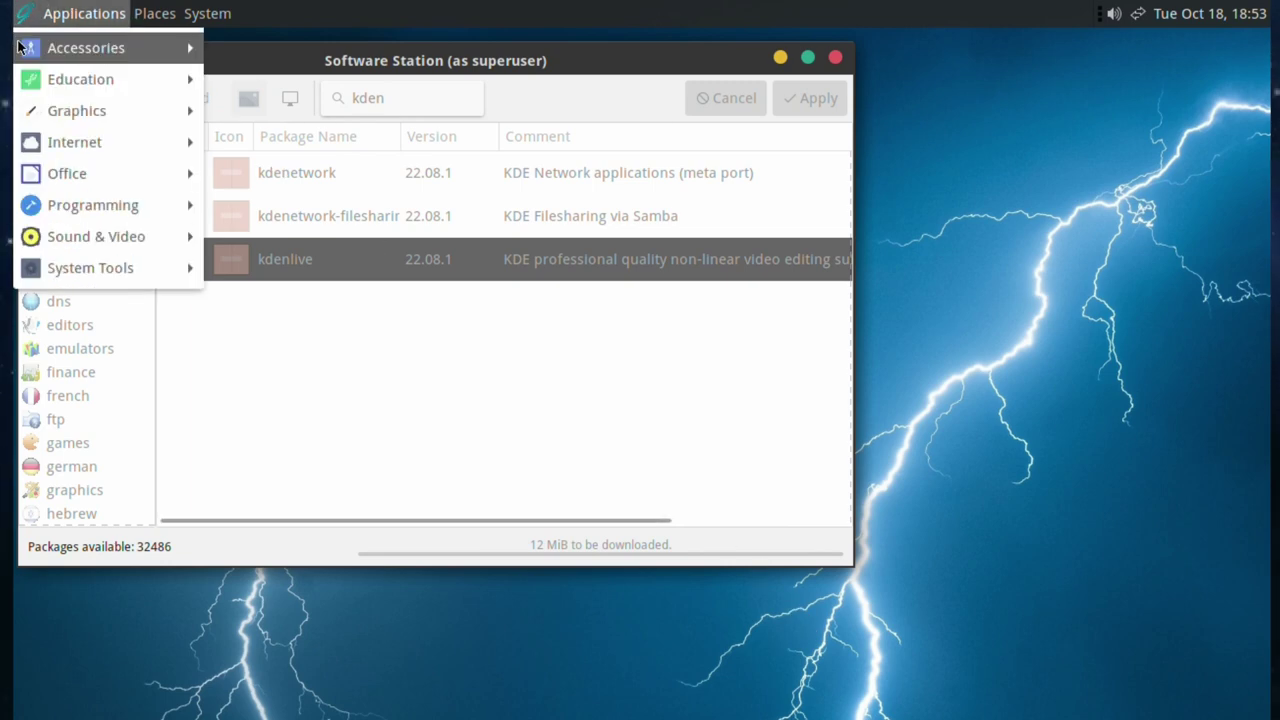
mouse_move(20, 48)
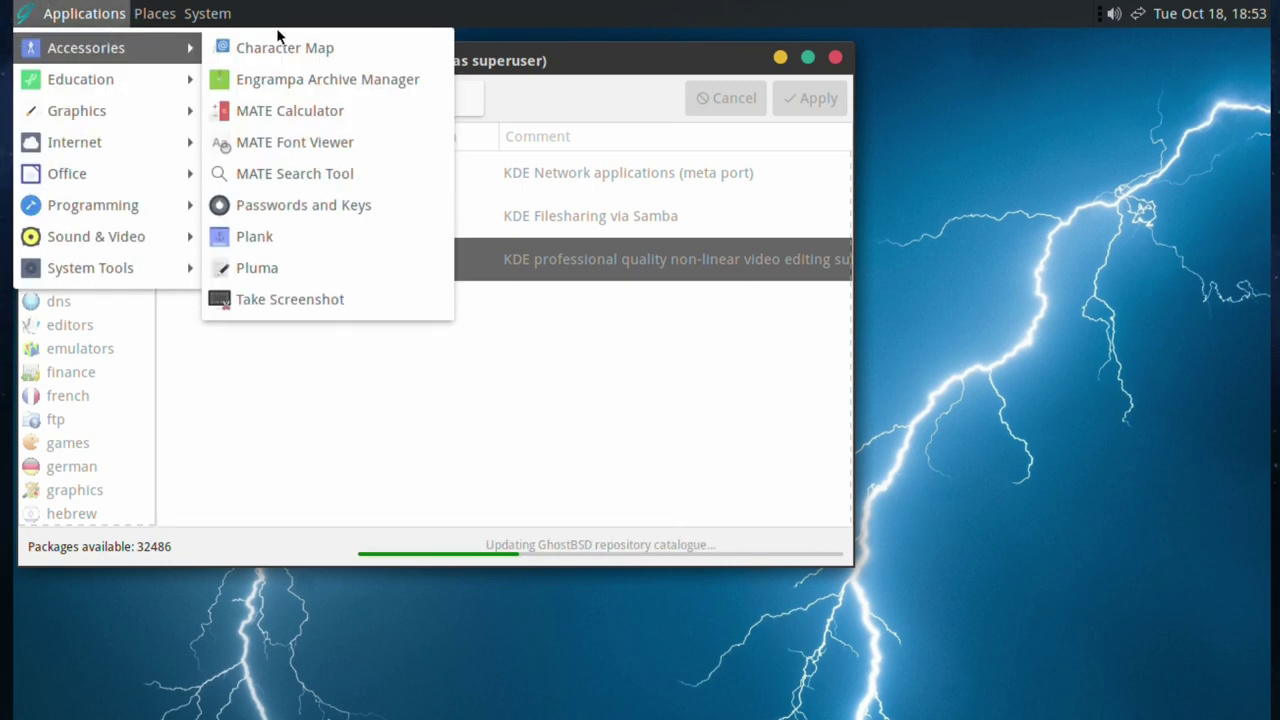
left_click(246, 111)
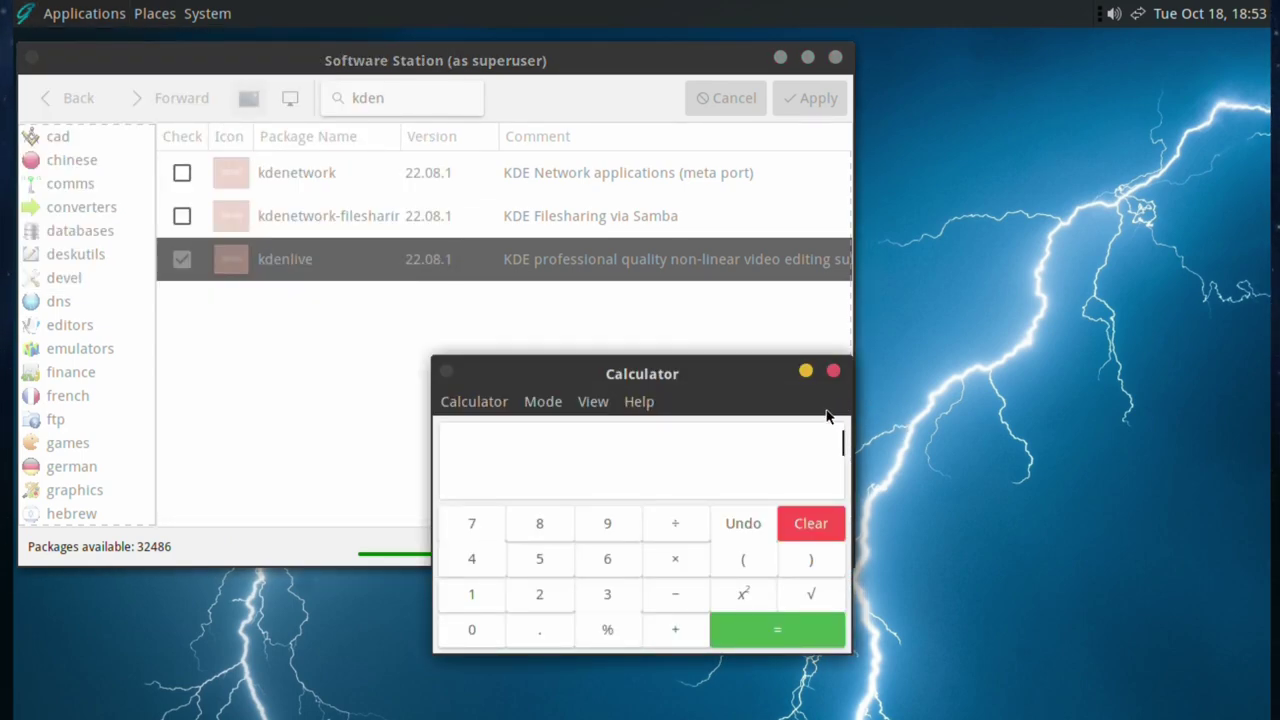
left_click(590, 401)
mouse_move(545, 416)
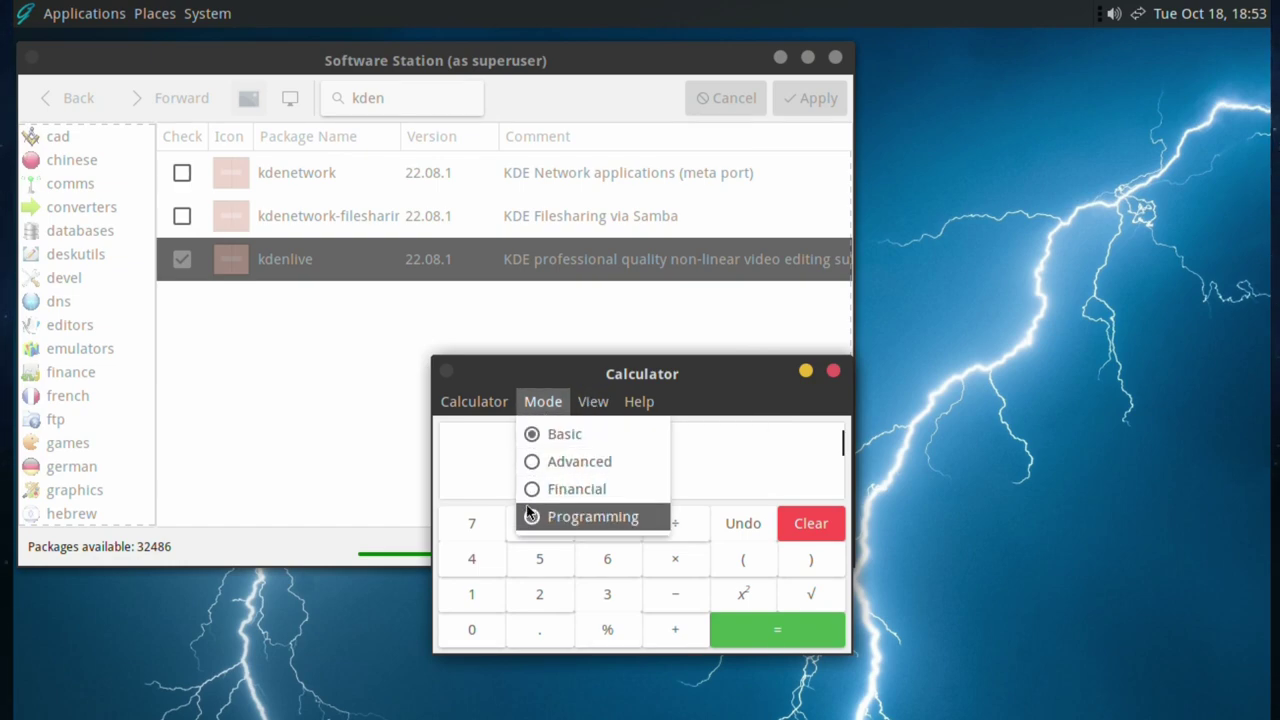
left_click(526, 462)
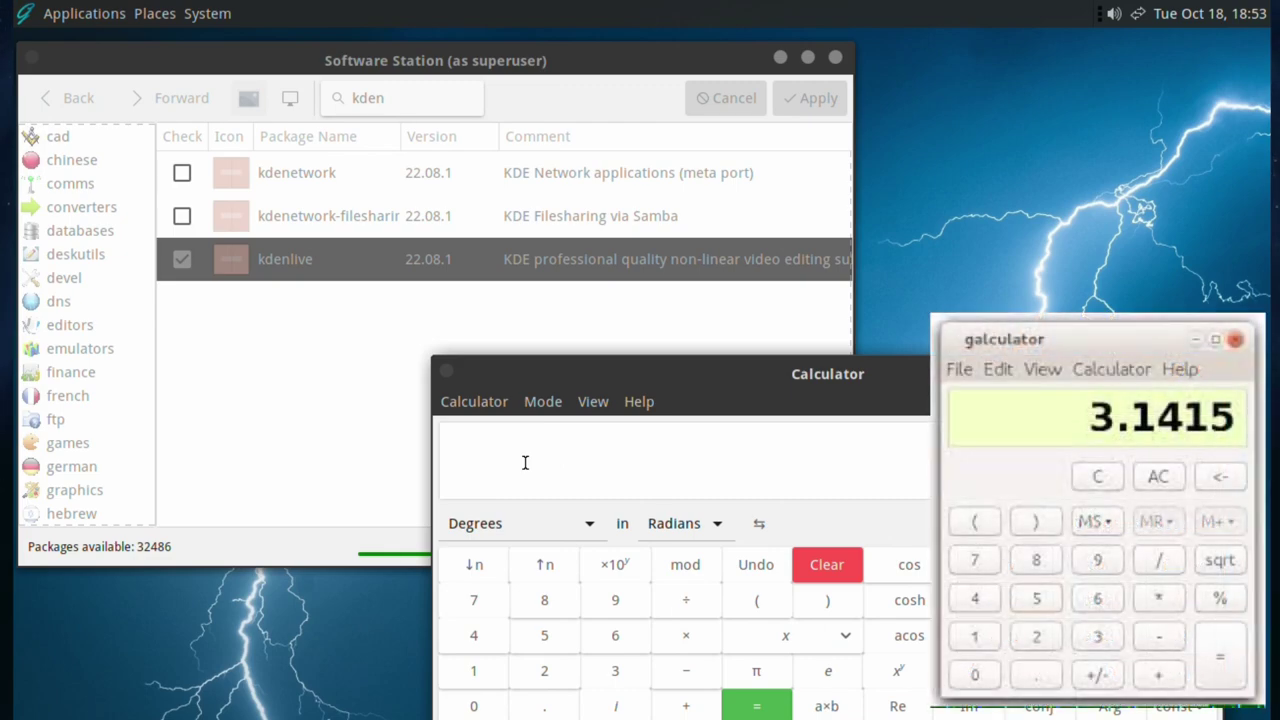
left_click_drag(655, 373, 486, 247)
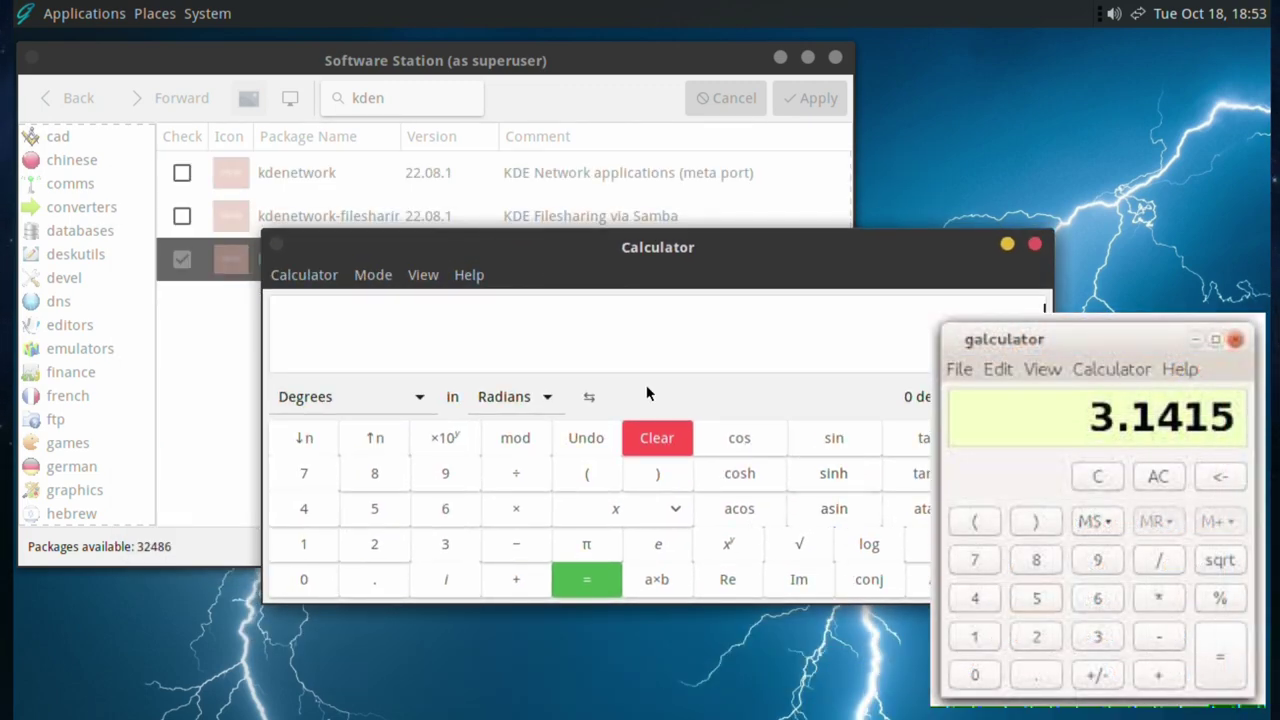
left_click(370, 279)
left_click(372, 307)
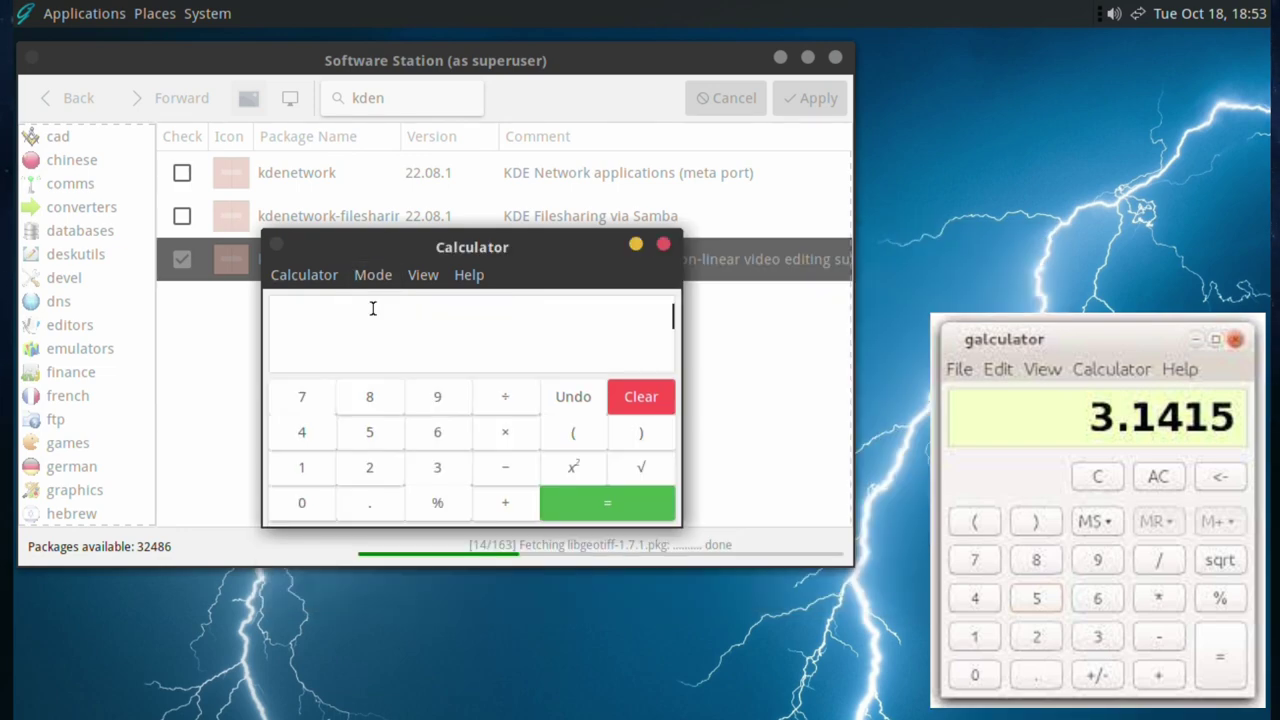
left_click(306, 275)
left_click(309, 274)
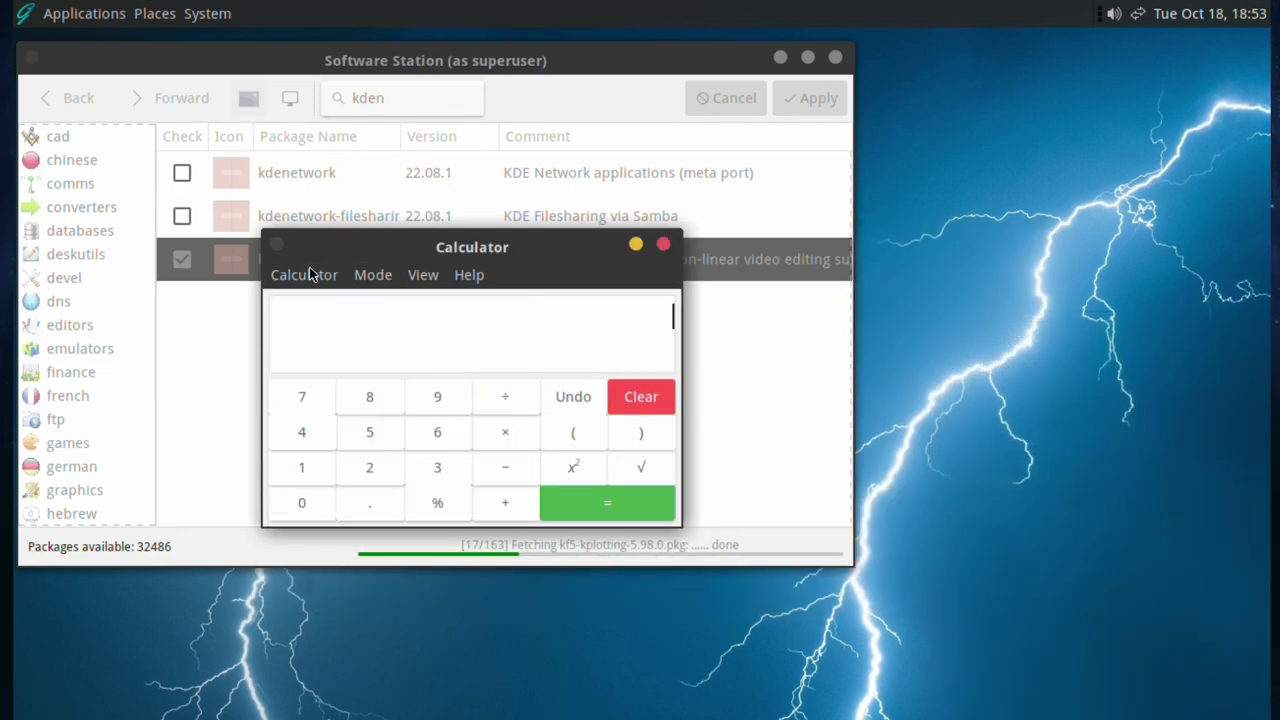
left_click(320, 400)
left_click(372, 400)
left_click(437, 400)
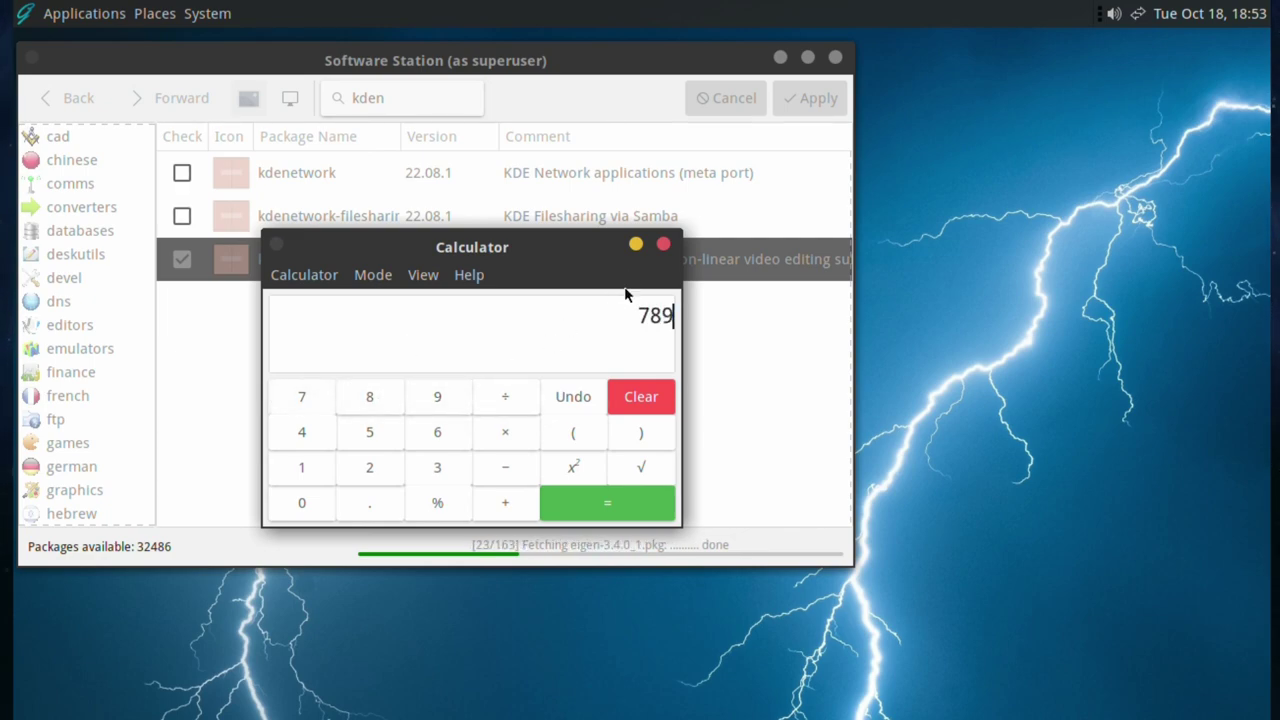
left_click(663, 245)
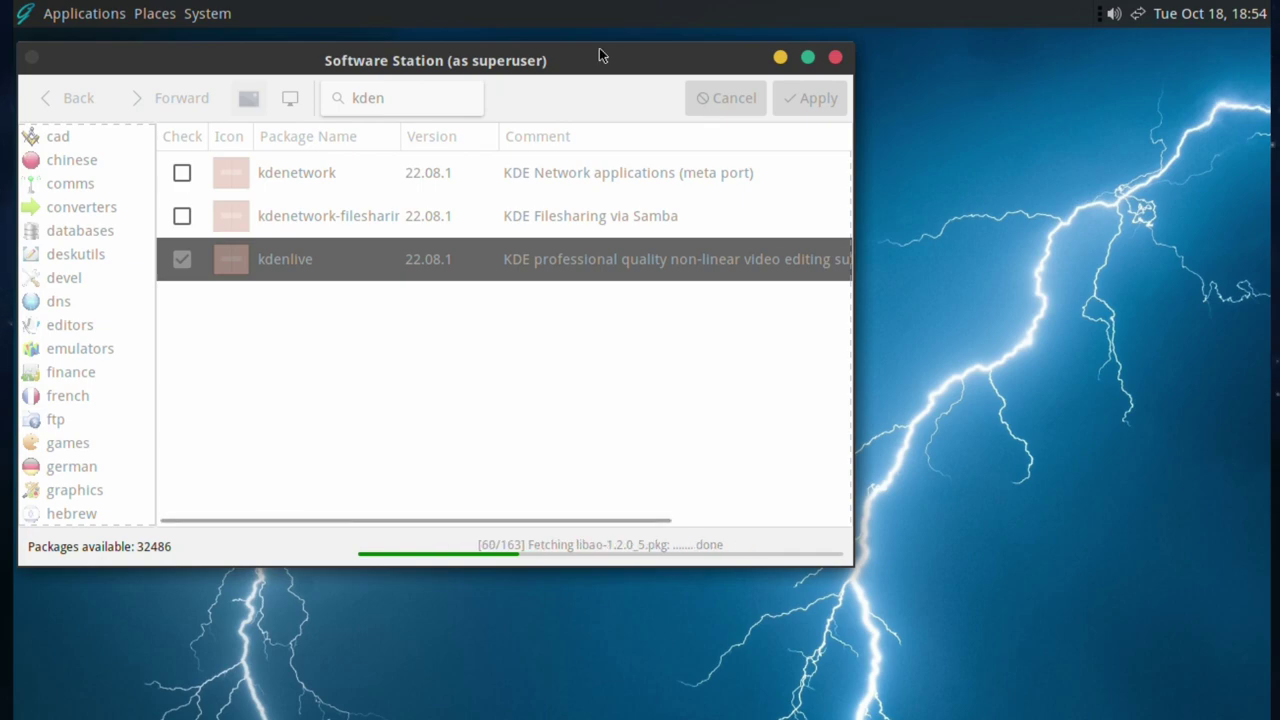
- Move Software Station aside, open the da0 drive in the file manager, then close it
left_click_drag(600, 54, 922, 94)
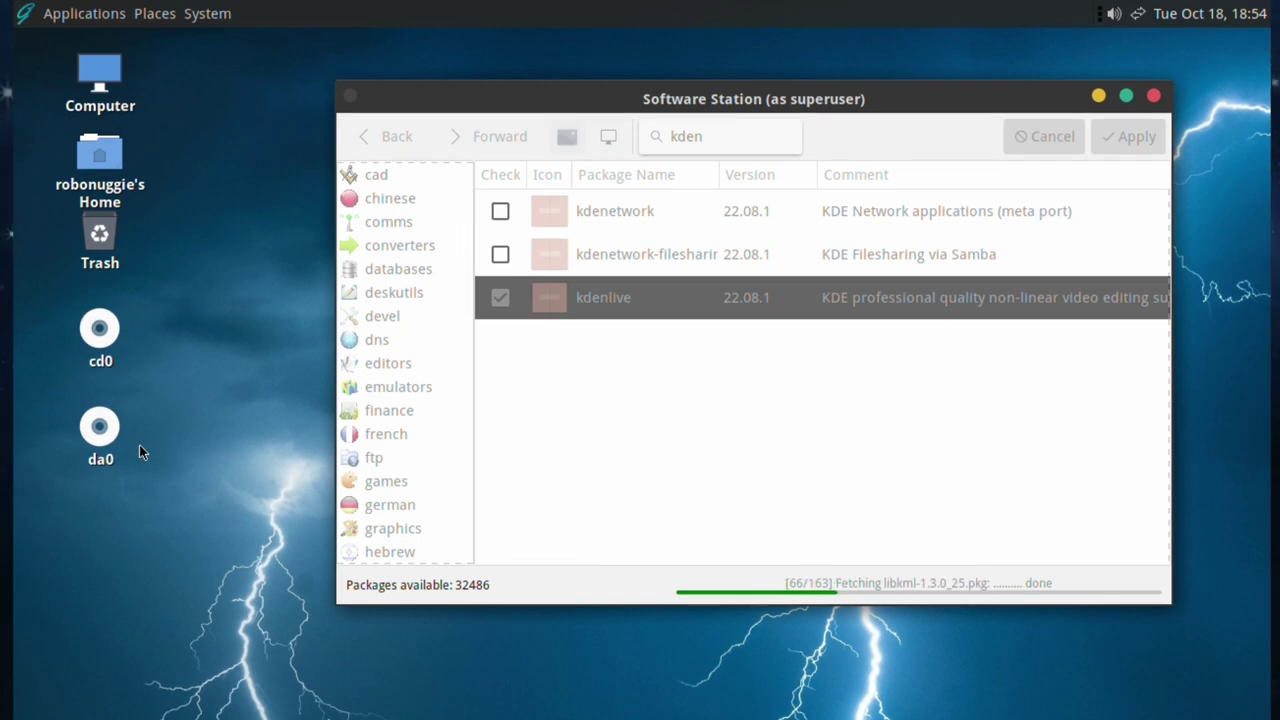
left_click(93, 431)
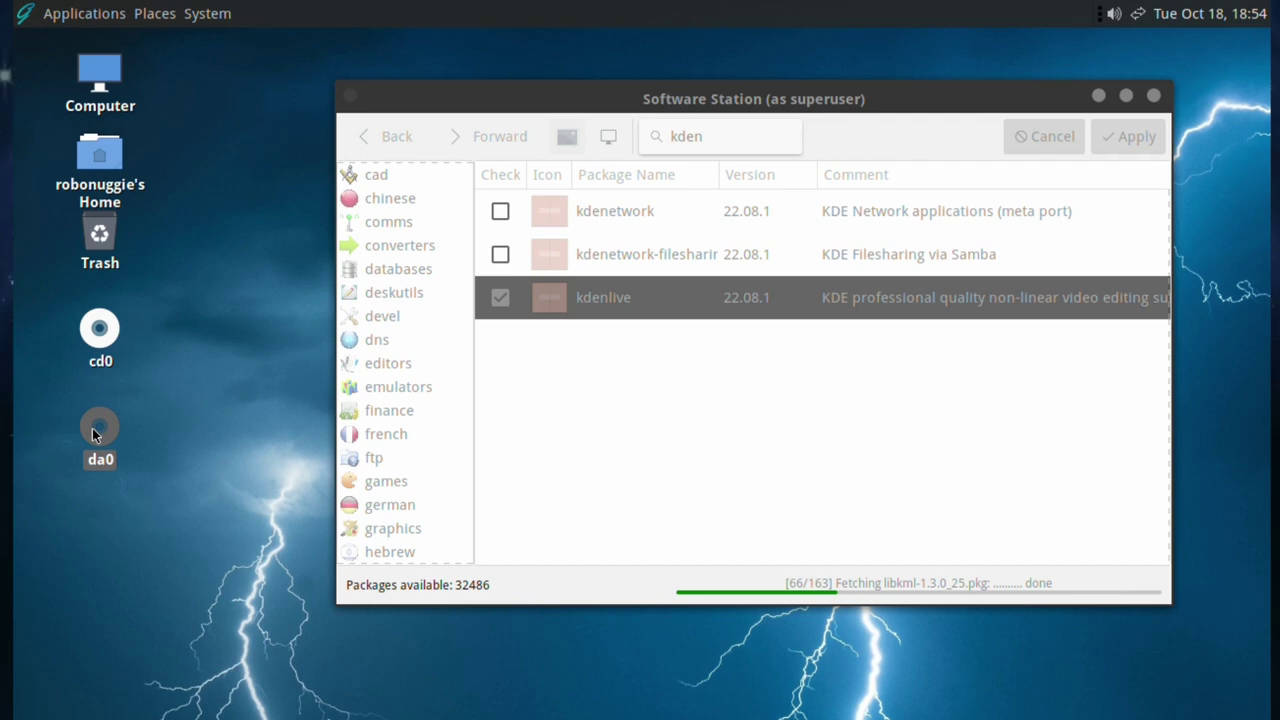
right_click(92, 428)
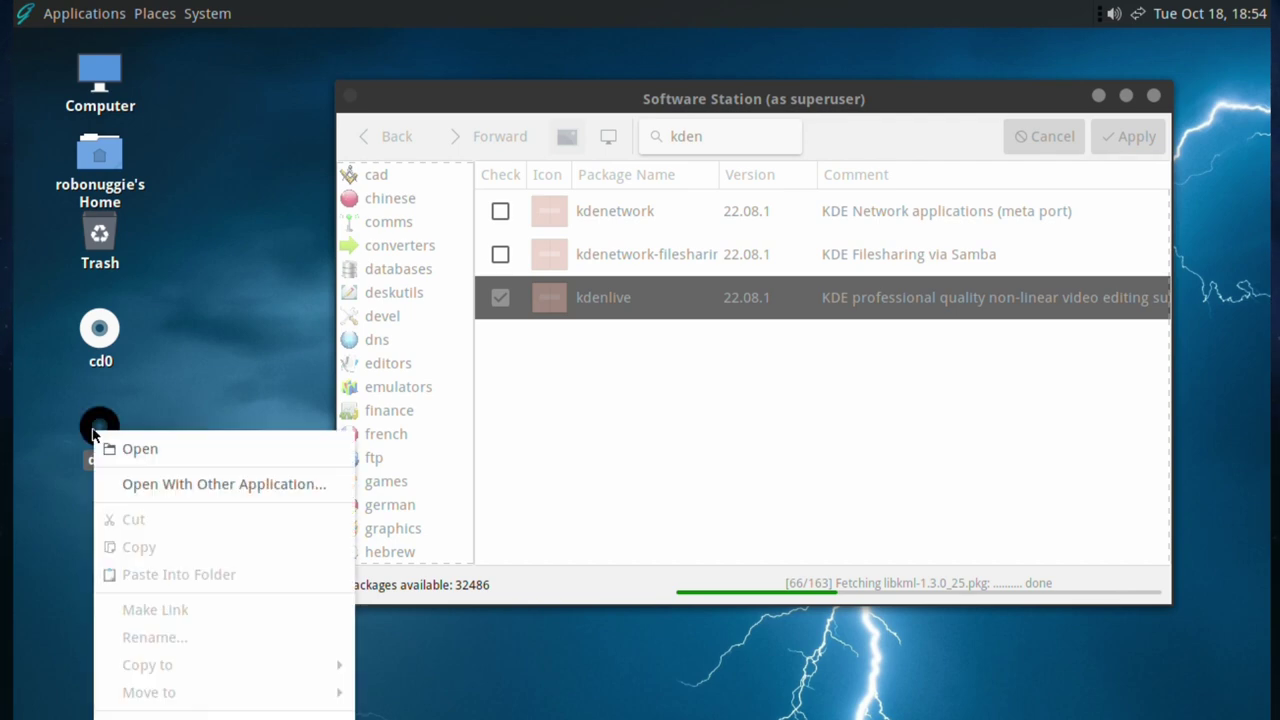
left_click(120, 449)
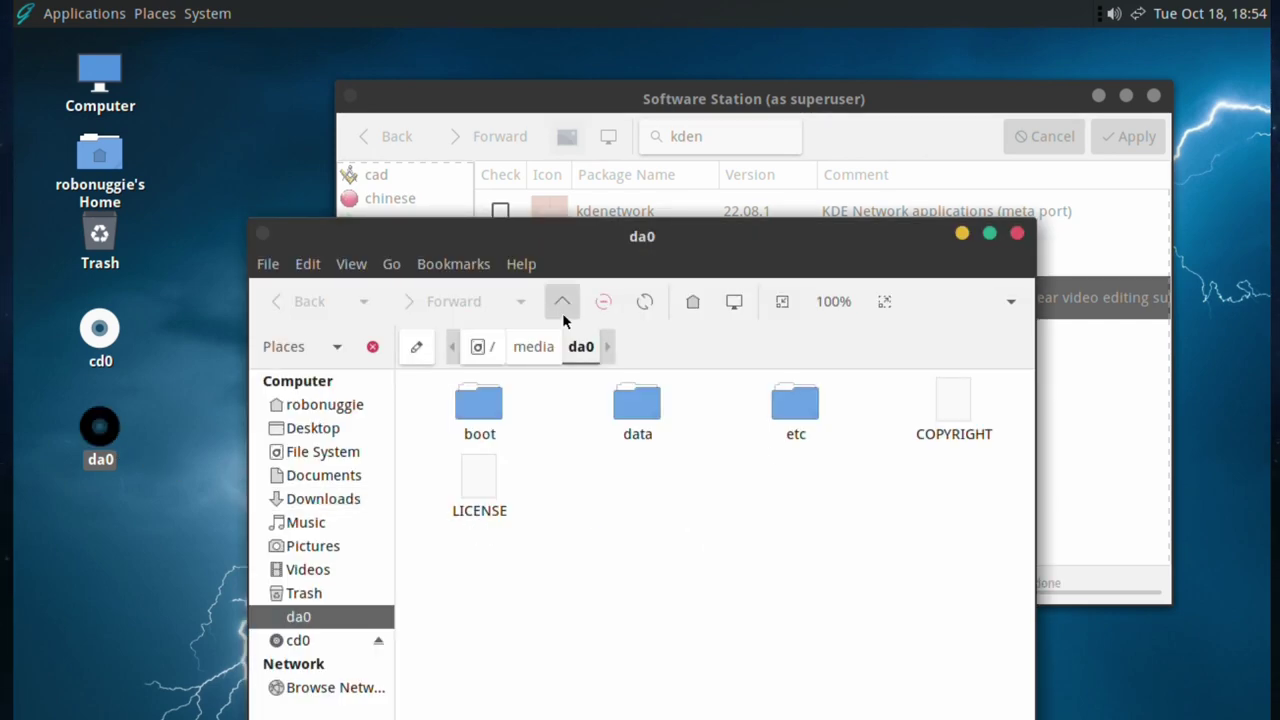
left_click(1015, 234)
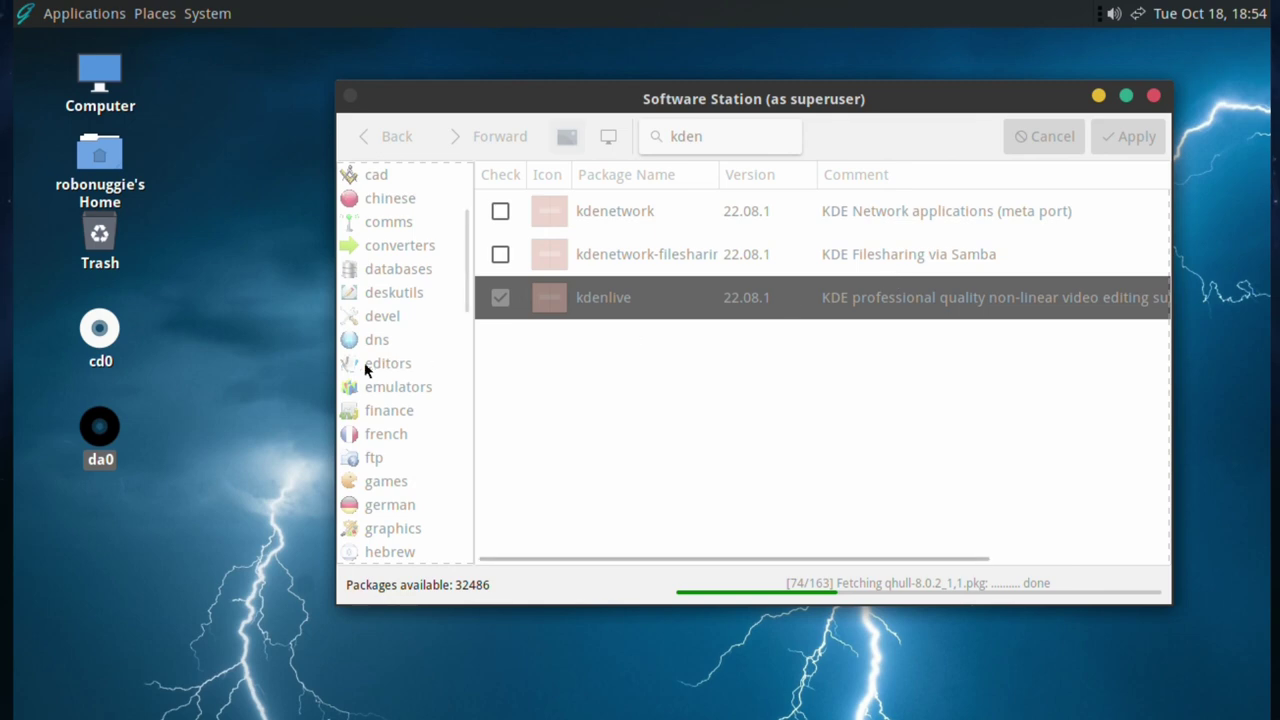
- Open the cd0 disc to view its audio_ts and video_ts folders, then close it
left_click(102, 328)
double_click(102, 328)
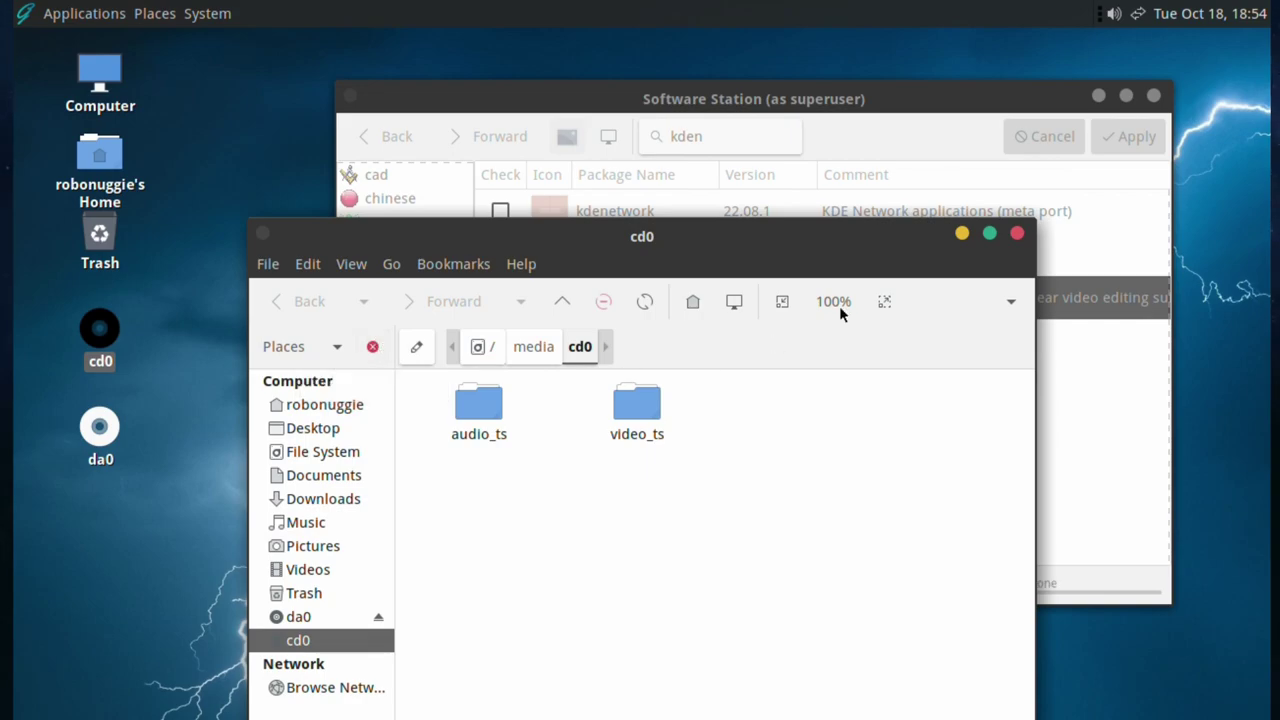
left_click(1017, 234)
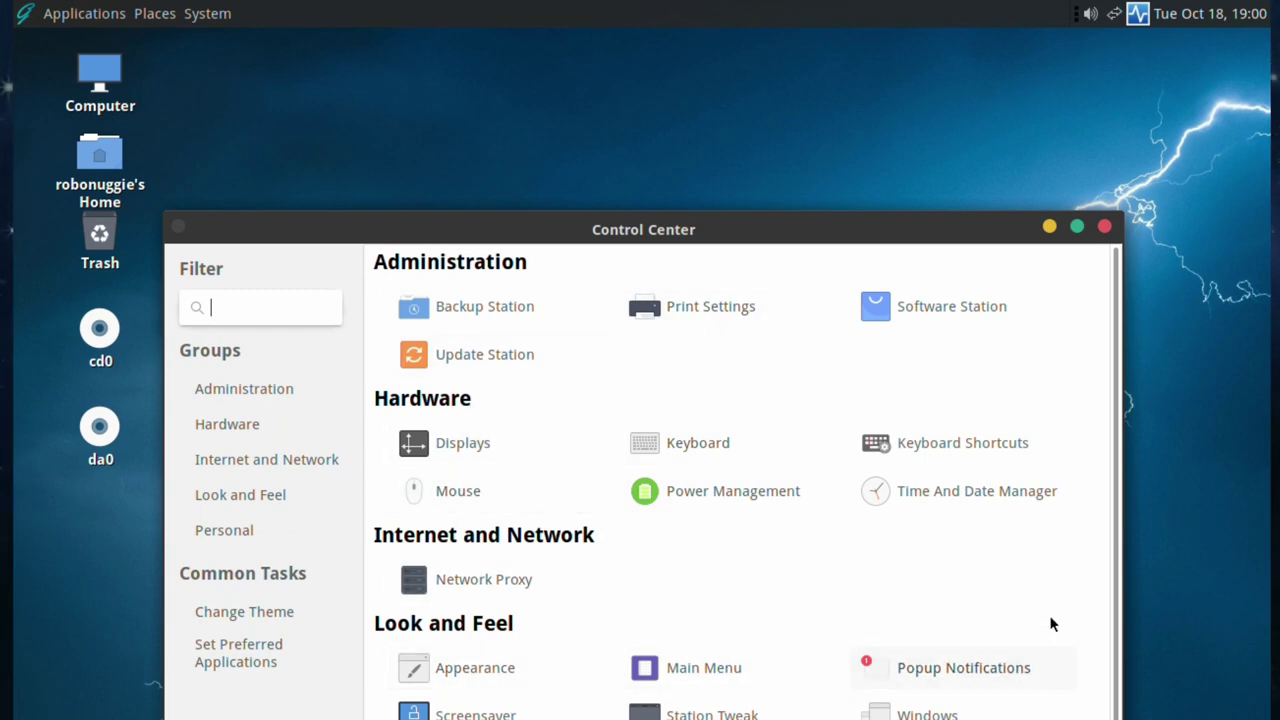
- Launch Backup Station from Control Center's Administration section
scroll(1117, 333, "down", 1)
scroll(1114, 300, "up", 1)
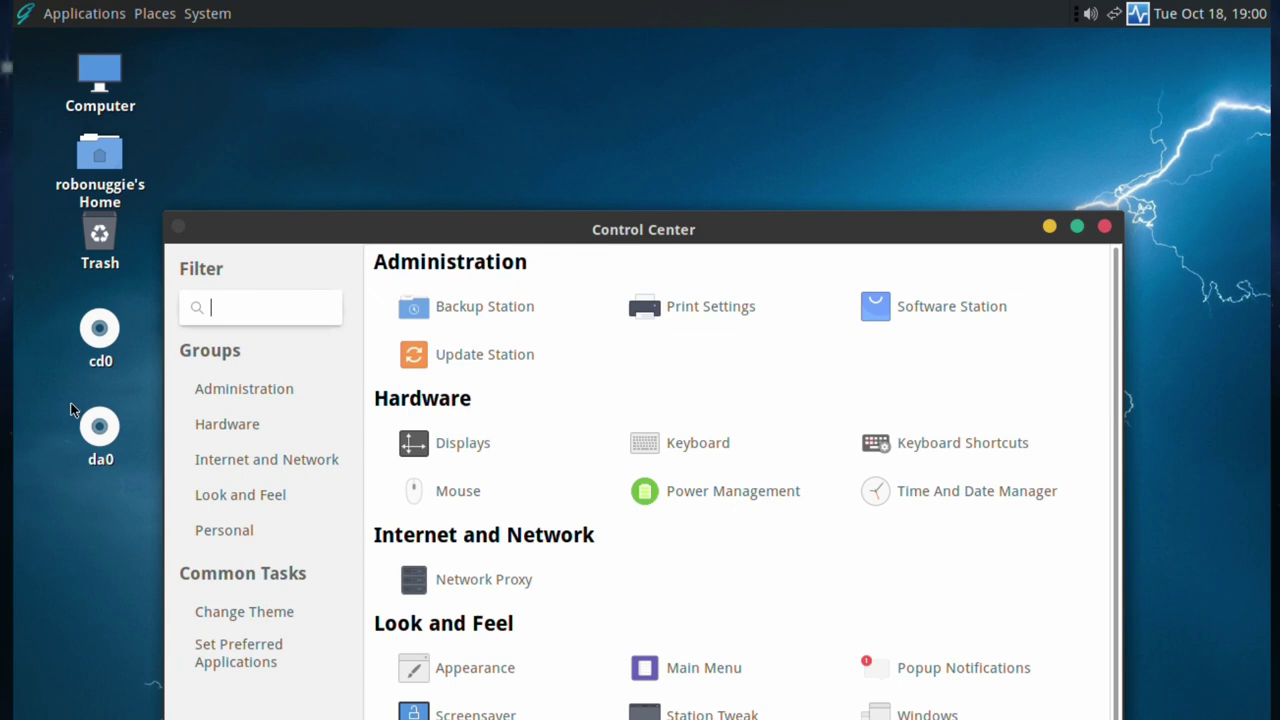
left_click(475, 308)
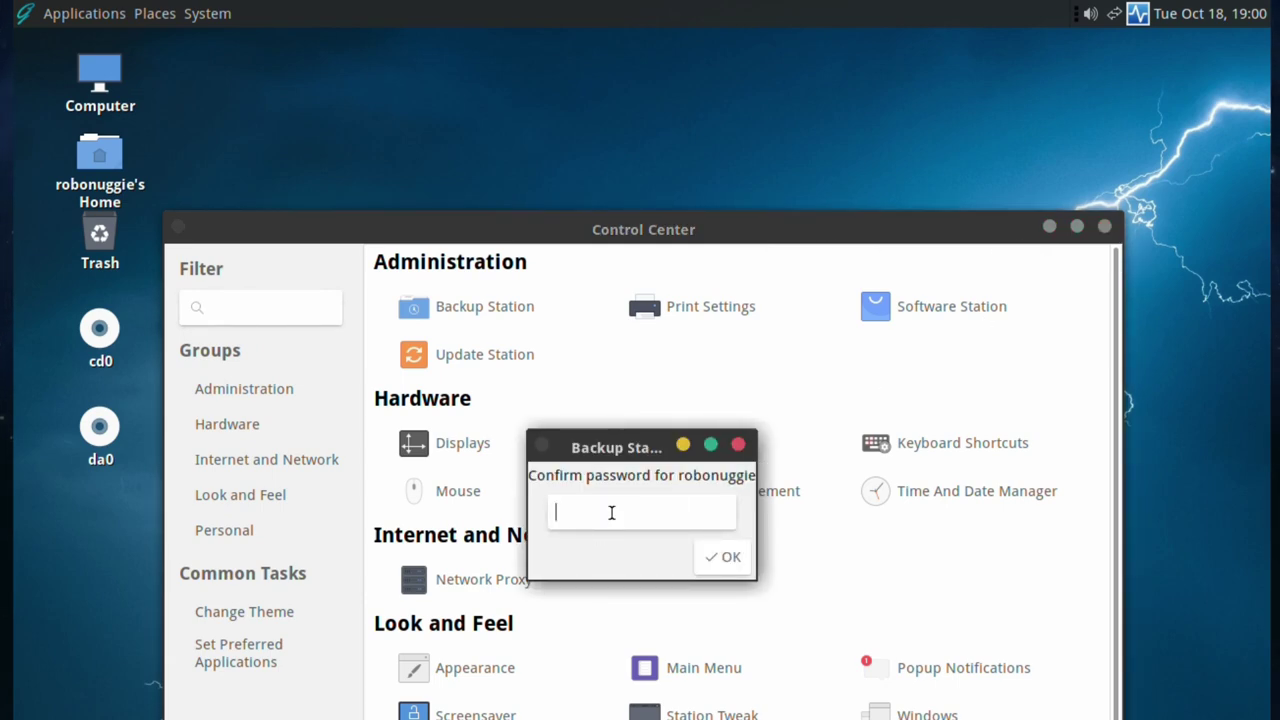
- Enter the account password to open Backup Station as superuser
type("••••••")
key("Return")
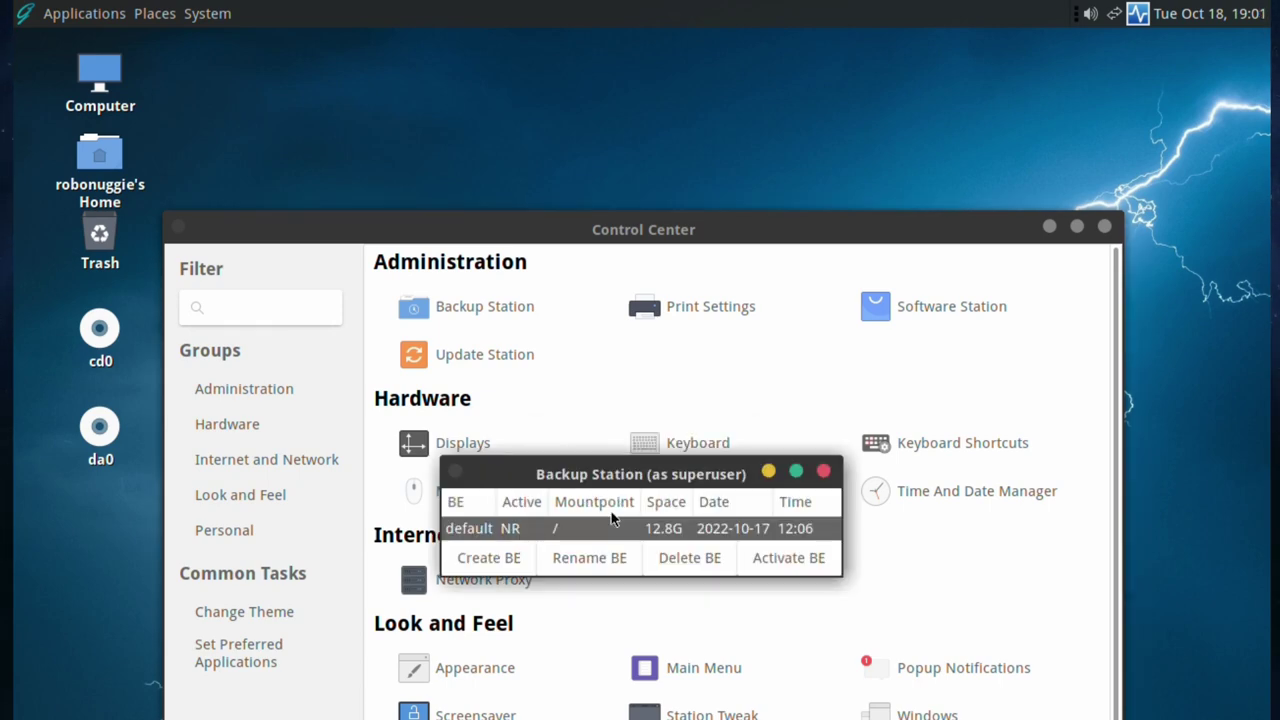